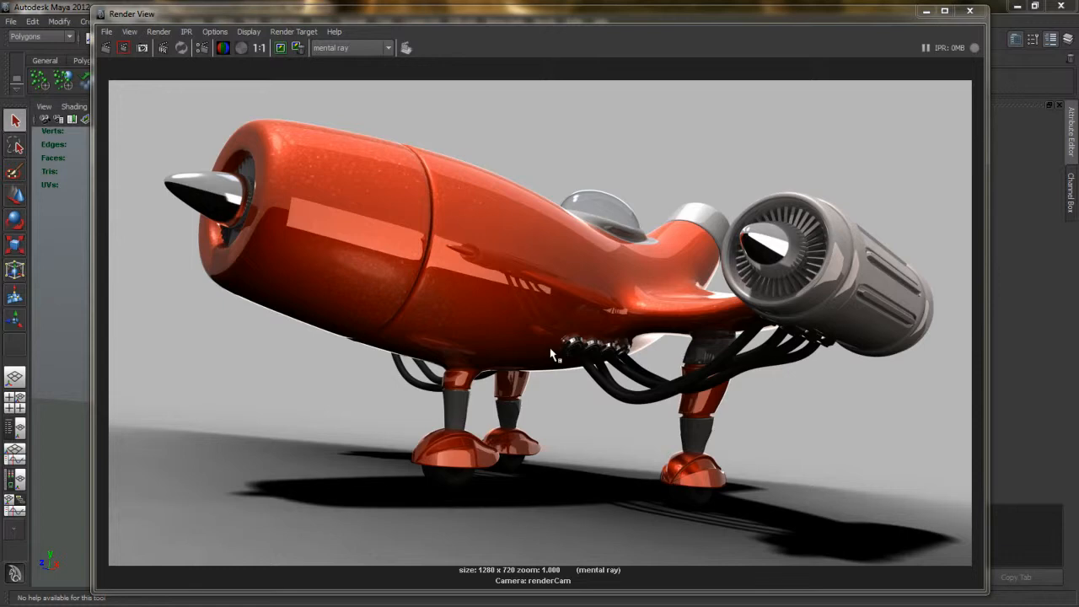
- Close the render view and add the three large planes around the aircraft to a new display layer
click(281, 49)
click(970, 11)
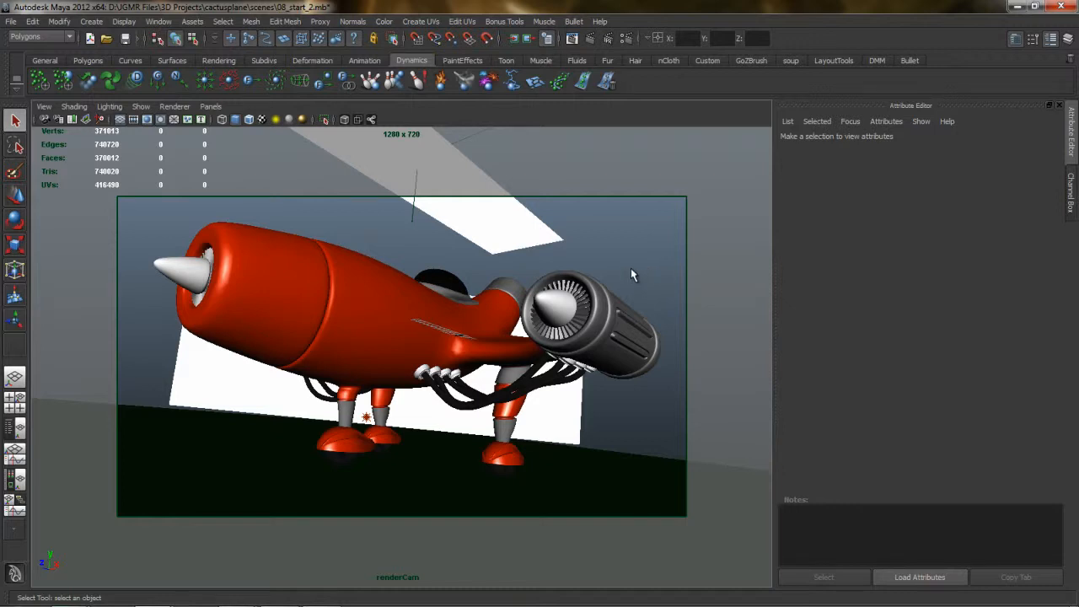
click(600, 323)
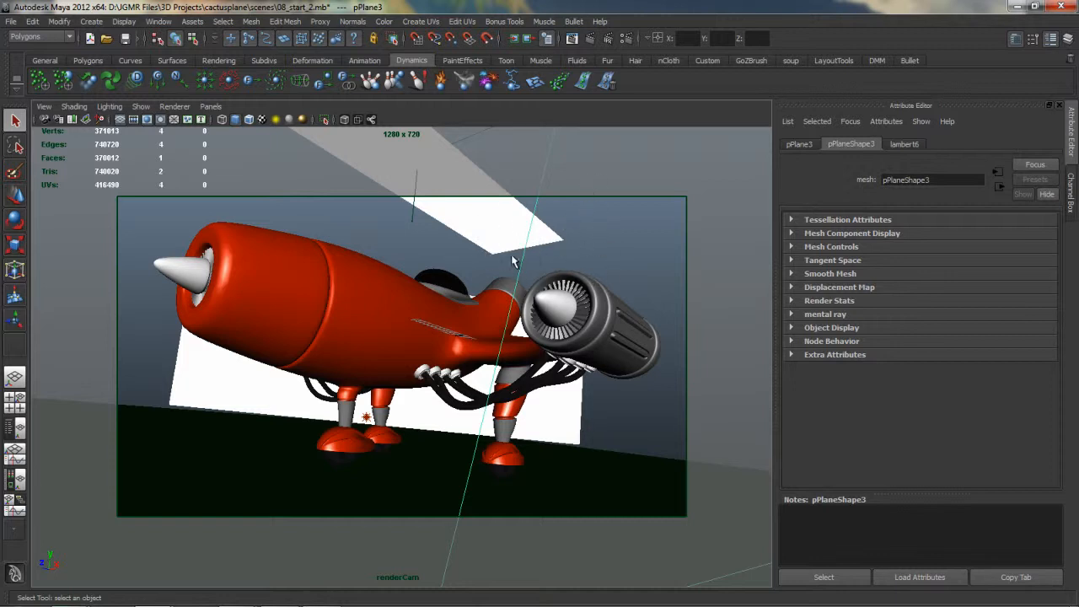
alt+drag(451, 255, 486, 242)
shift+click(485, 236)
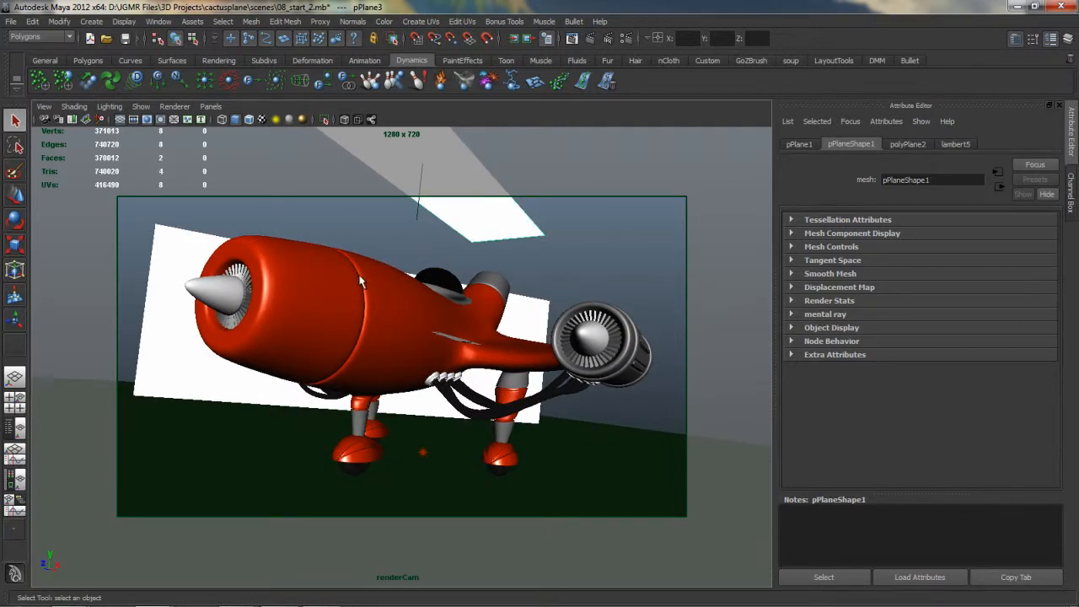
shift+click(181, 327)
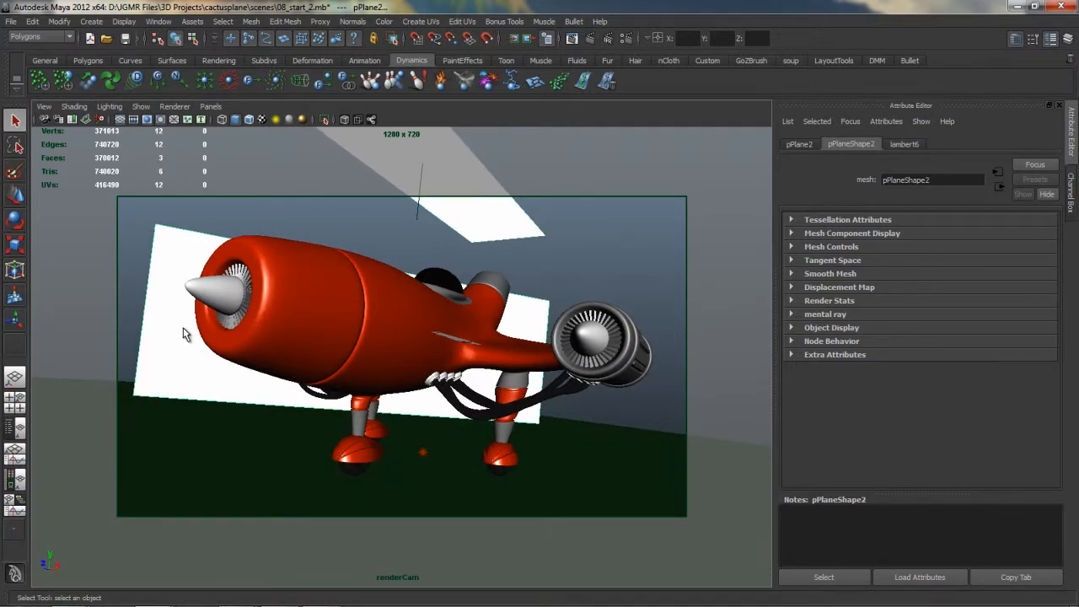
click(1067, 39)
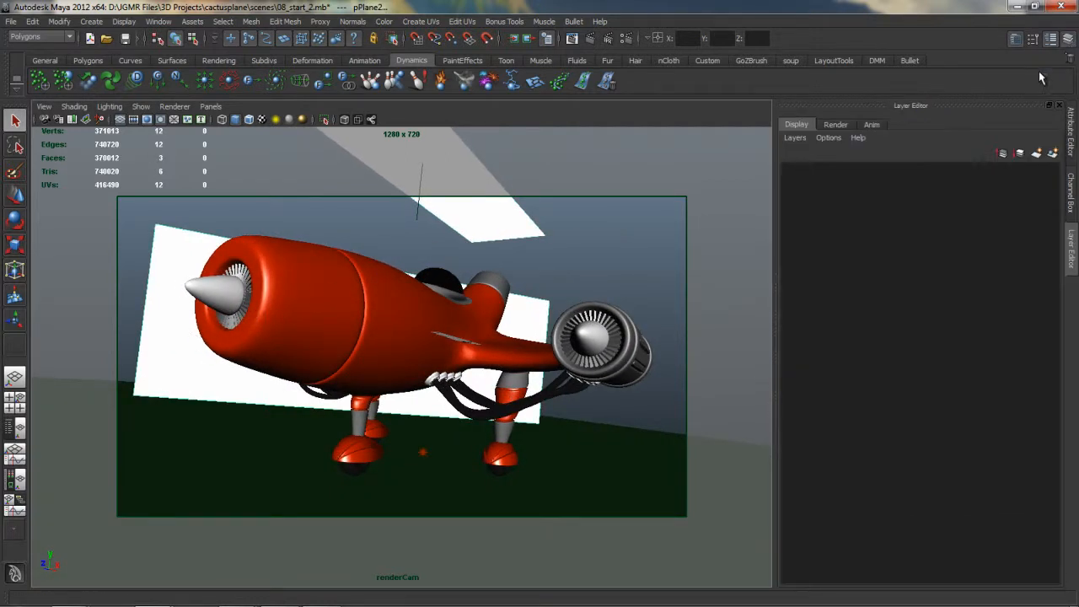
click(1052, 154)
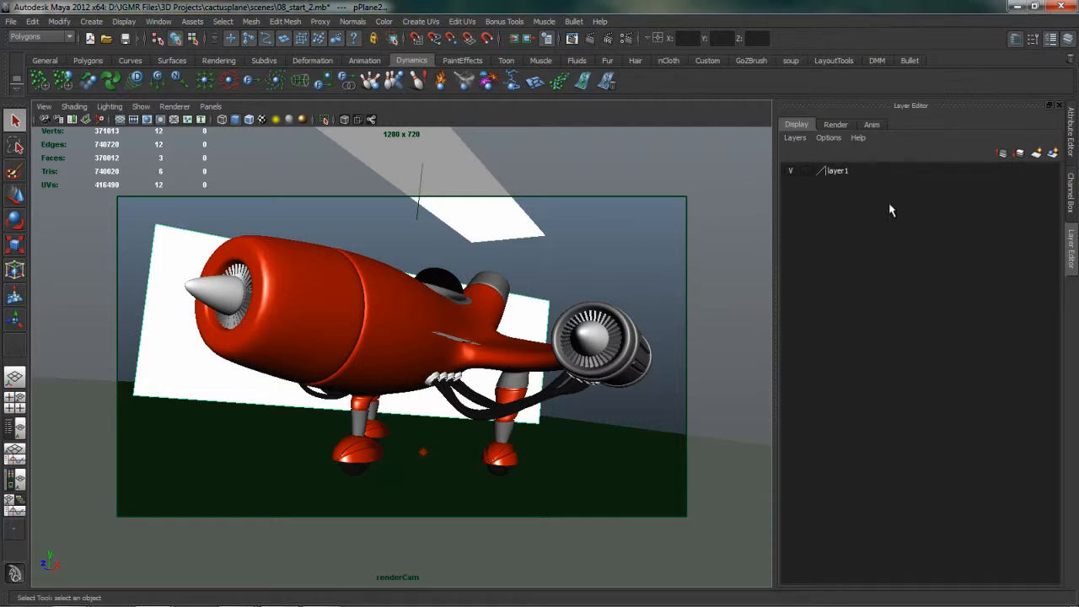
- Name the new layer FG_planos, set its display type to Reference and its color to yellow, and close the layer editor
double_click(838, 171)
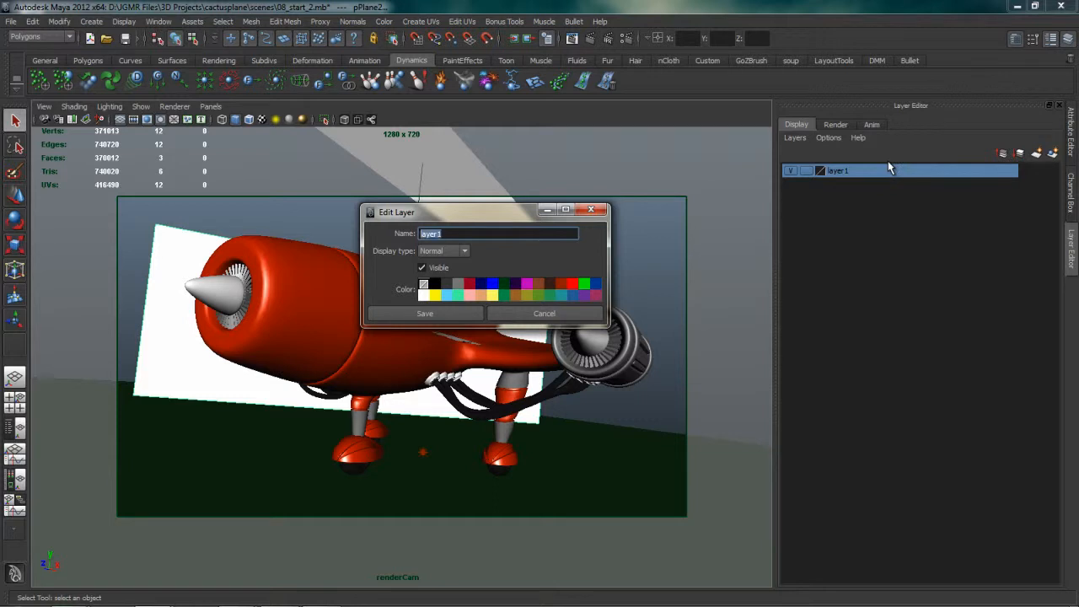
text(FG_planos)
click(464, 251)
click(444, 281)
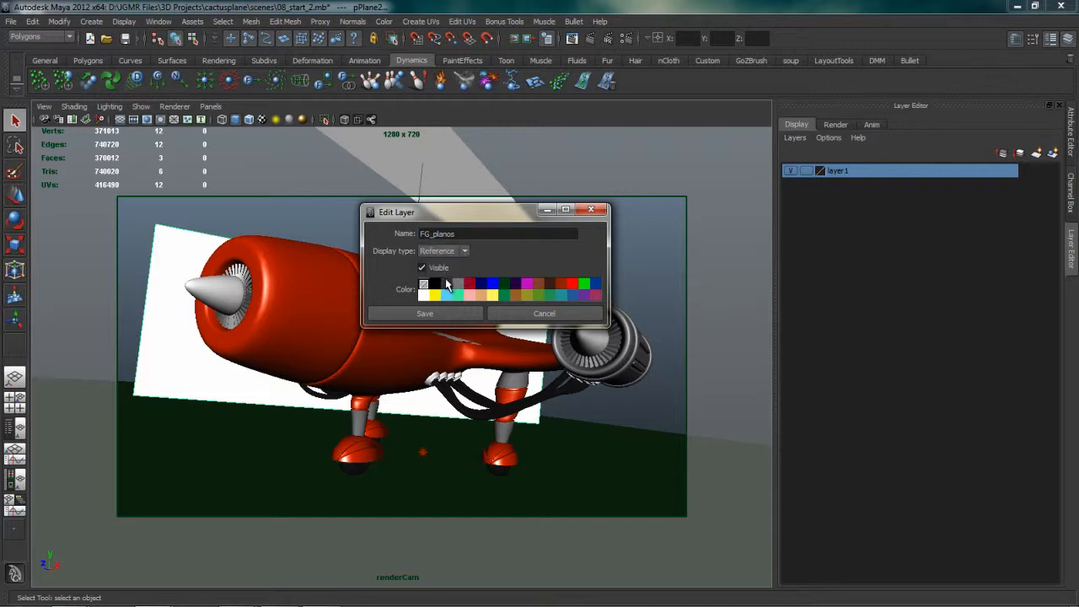
click(434, 294)
click(433, 317)
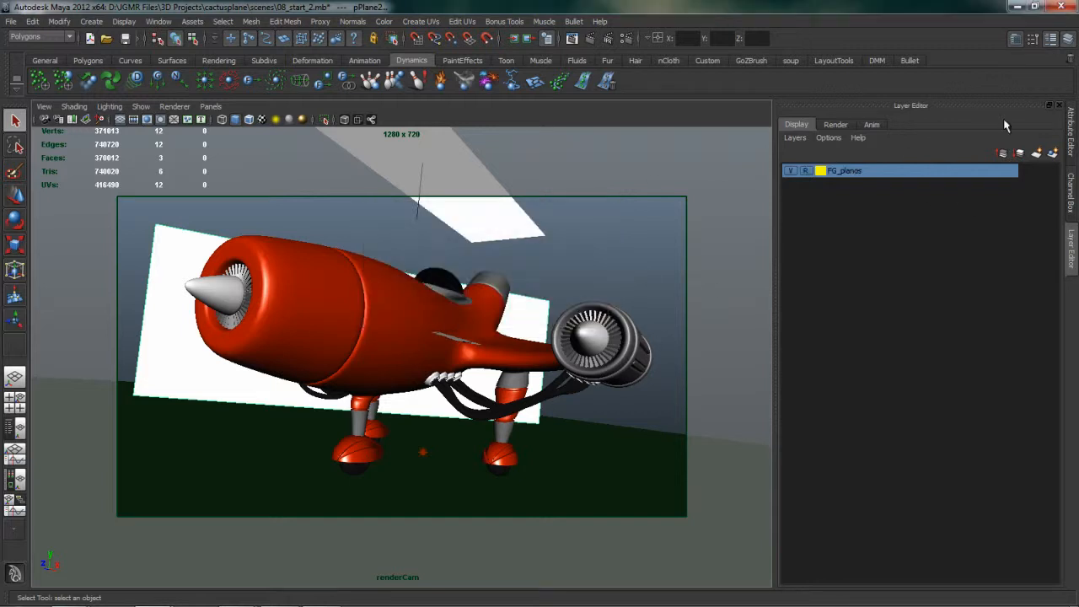
click(590, 247)
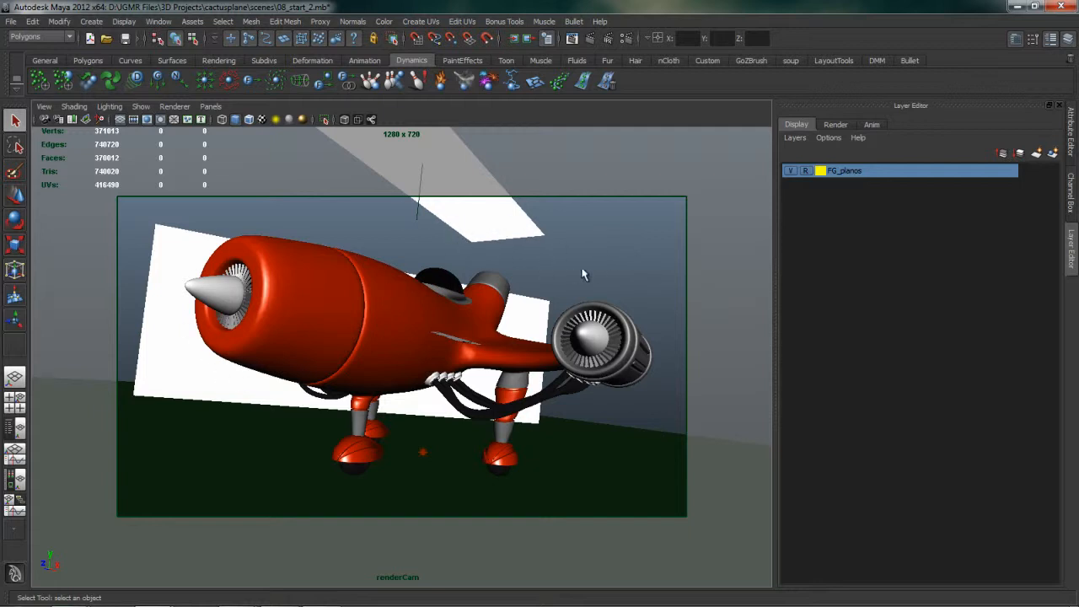
click(1067, 38)
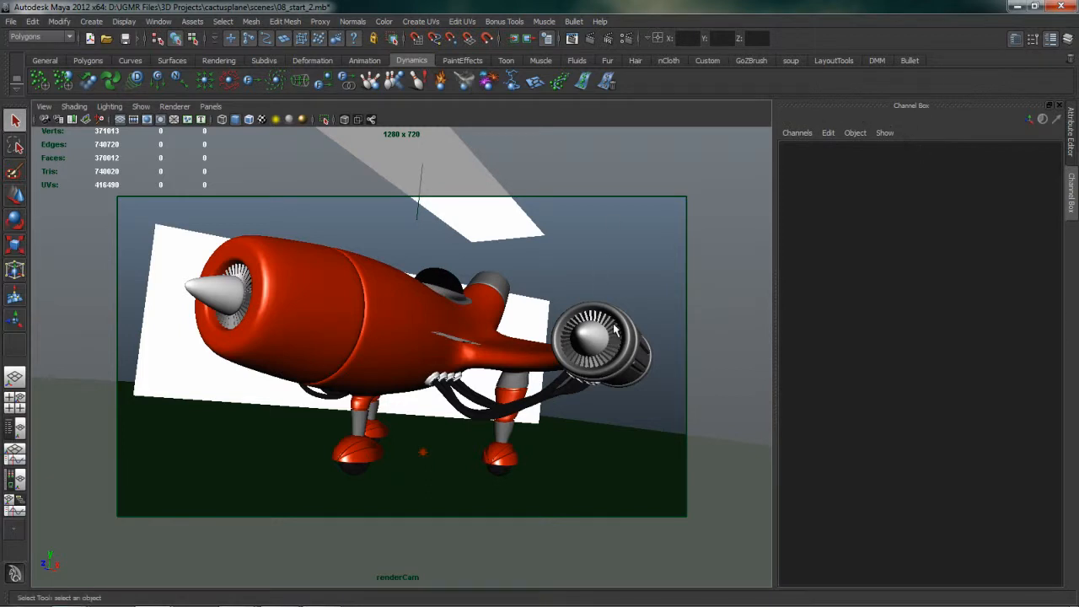
- Switch the viewport renderer to Viewport 2.0 and restore the render camera's cameraView1 bookmark
right_click(73, 121)
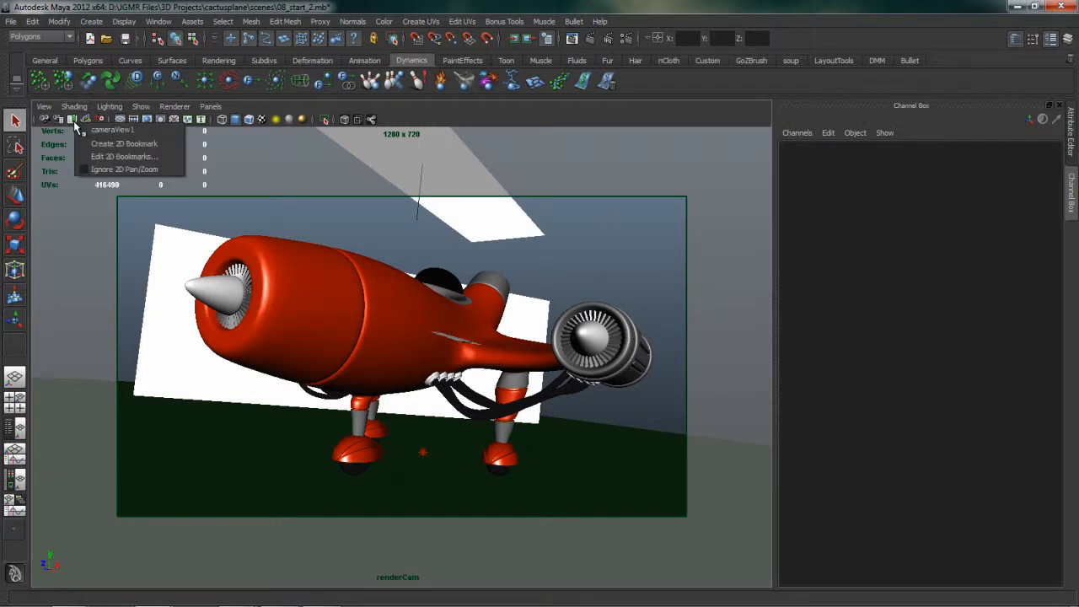
click(95, 129)
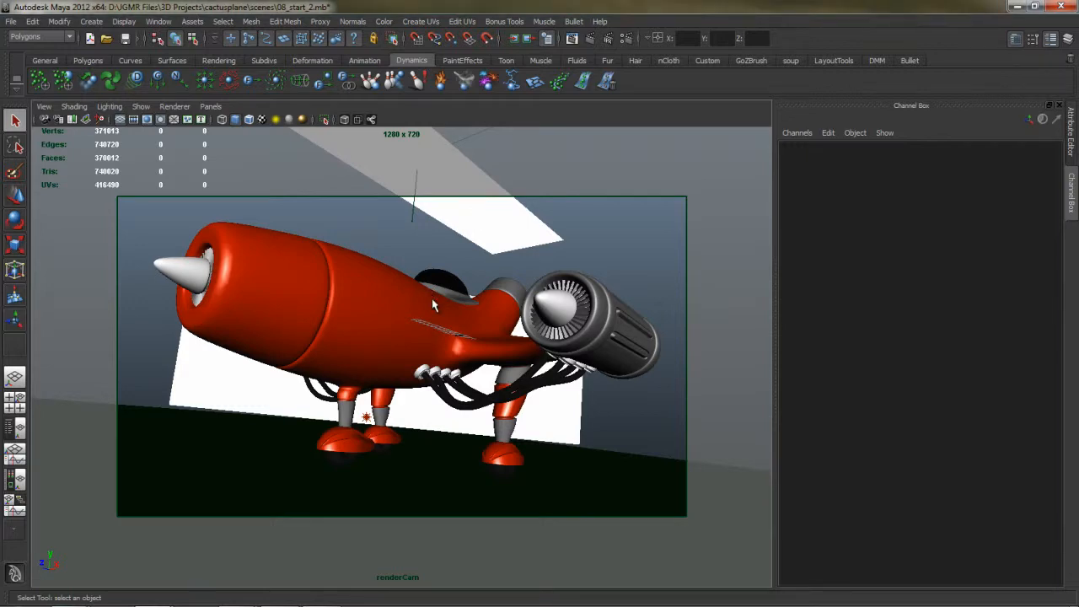
alt+drag(394, 300, 547, 303)
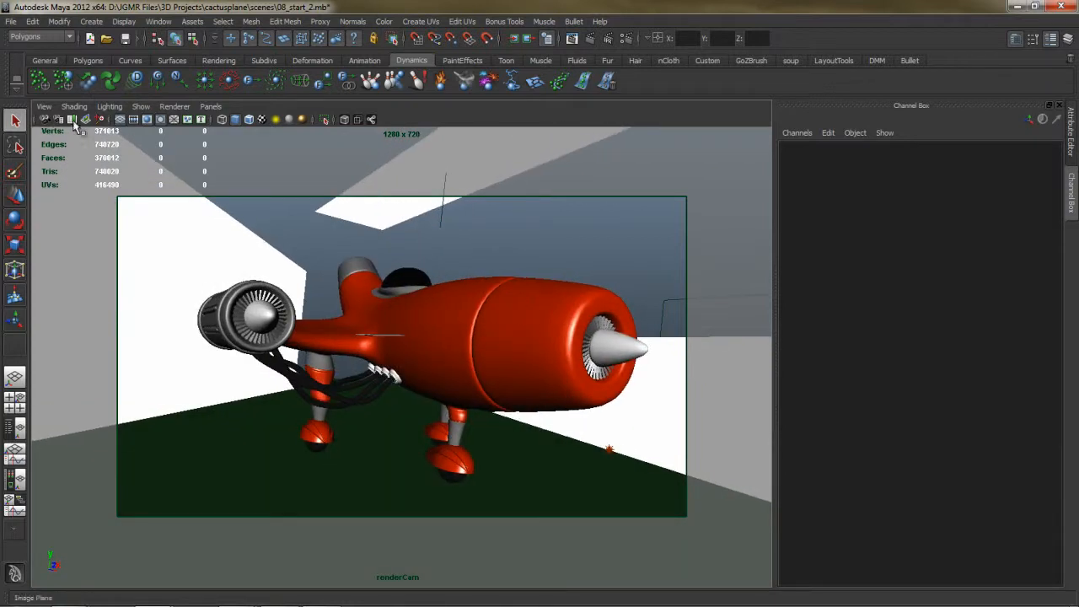
click(177, 107)
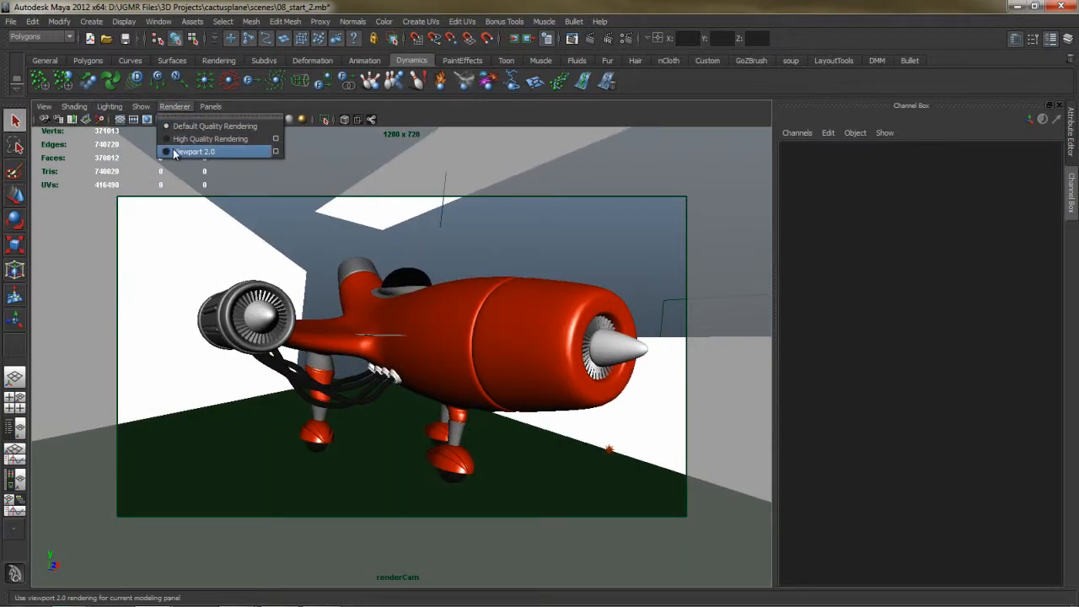
click(166, 153)
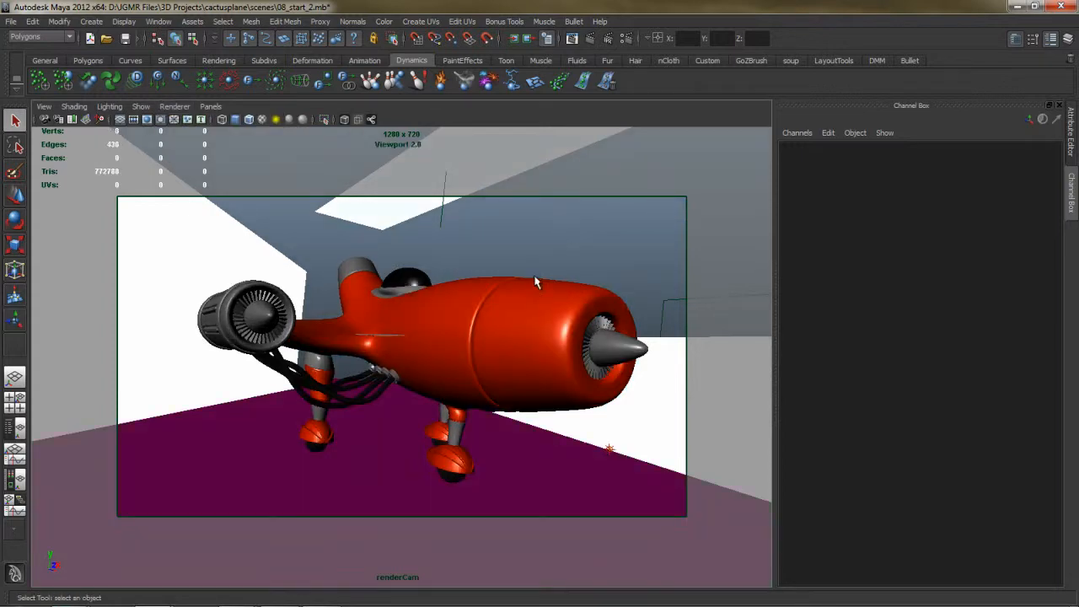
mouse_move(556, 258)
alt+mouse_down()
mouse_move(415, 260)
mouse_move(540, 249)
alt+mouse_up()
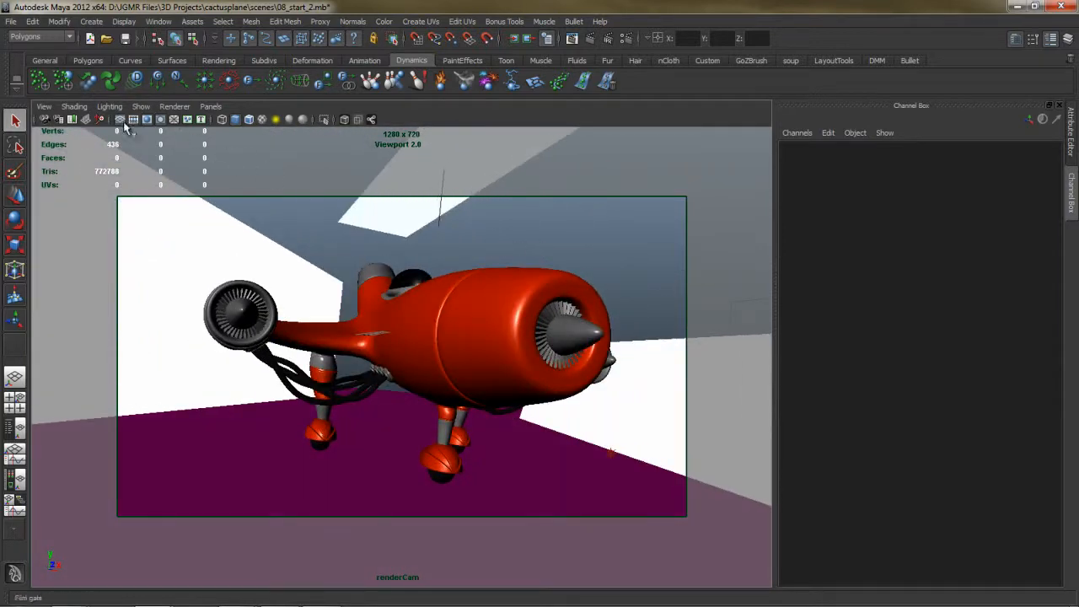
click(73, 118)
click(101, 139)
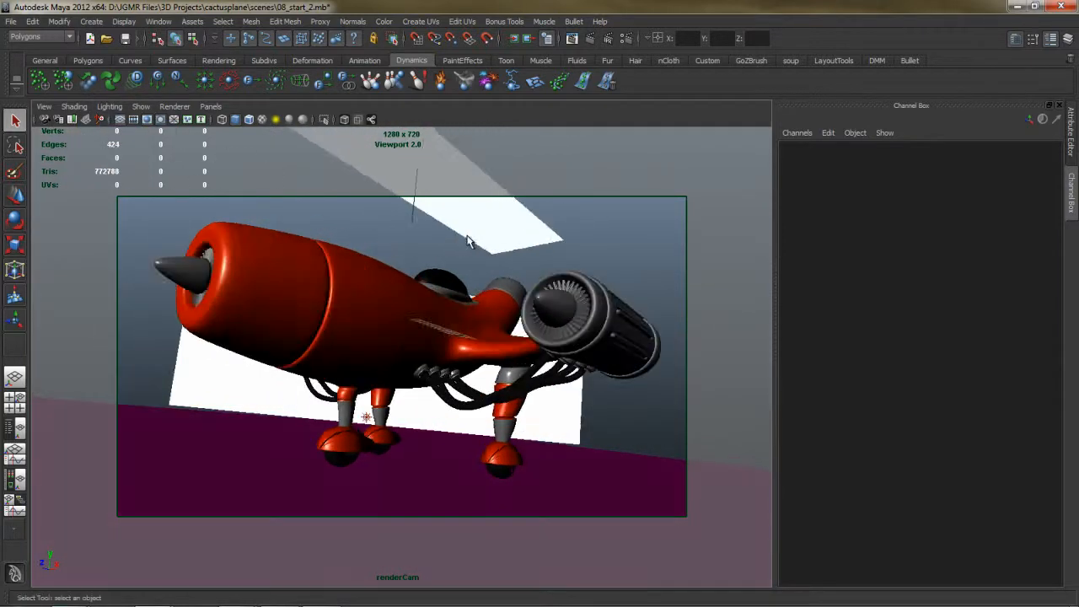
- Switch to the perspective view and select the side engine's ribbed outer casing
key(space)
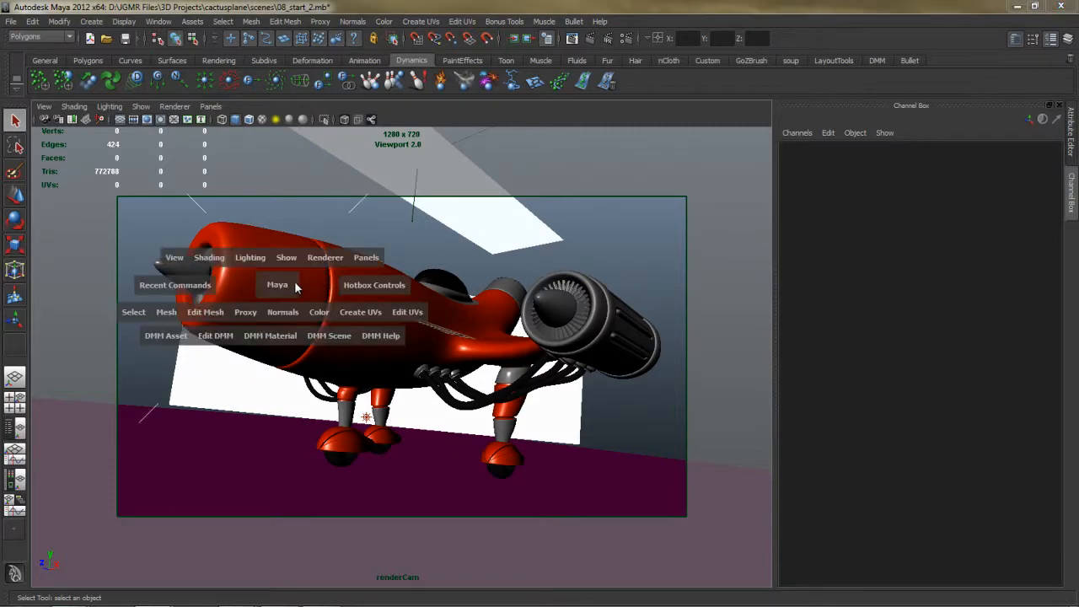
drag(288, 285, 337, 292)
click(701, 289)
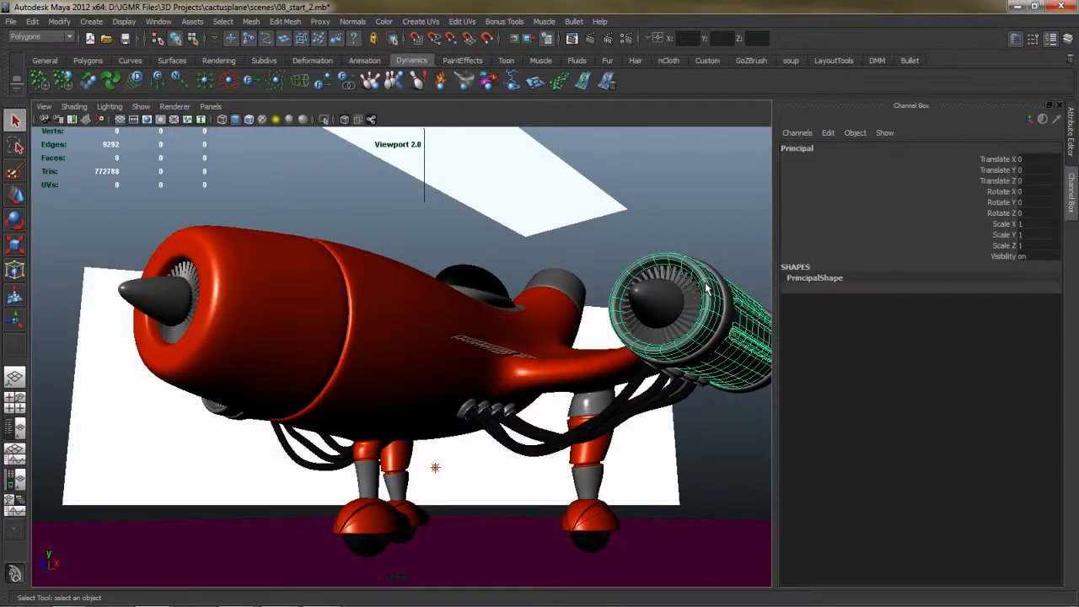
key(f)
alt+drag(536, 261, 470, 281)
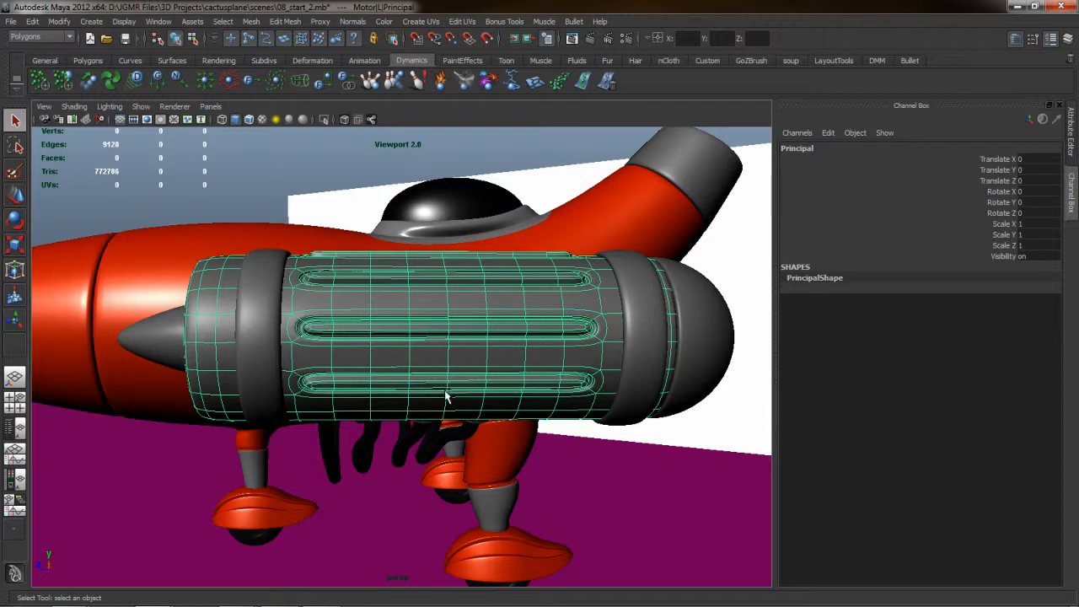
- Apply a lattice deformer to the engine casing with 2 S divisions and 7 T divisions
click(319, 61)
click(39, 81)
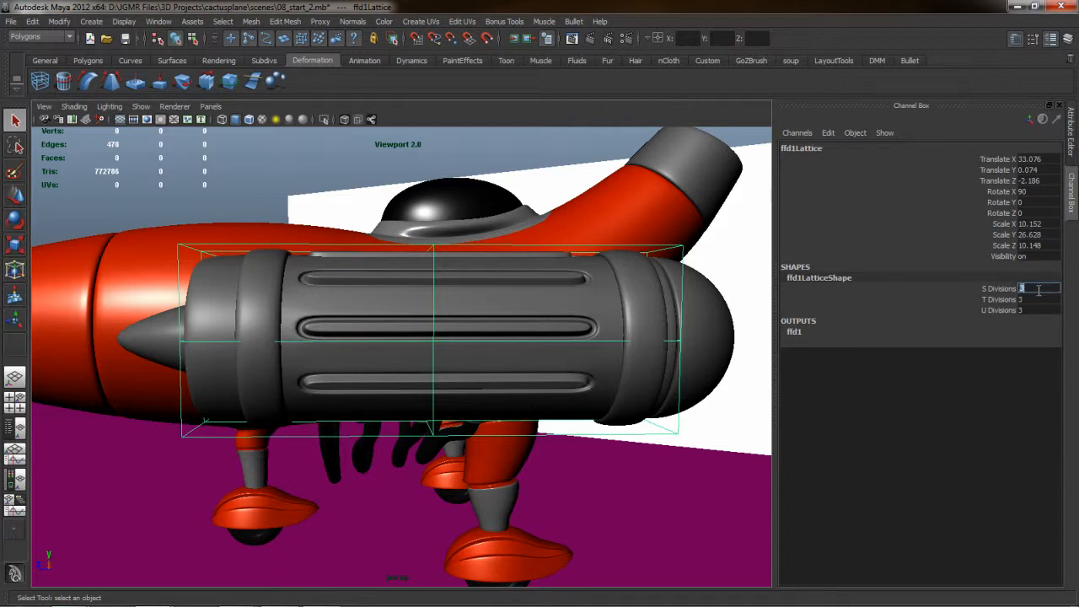
key(Tab)
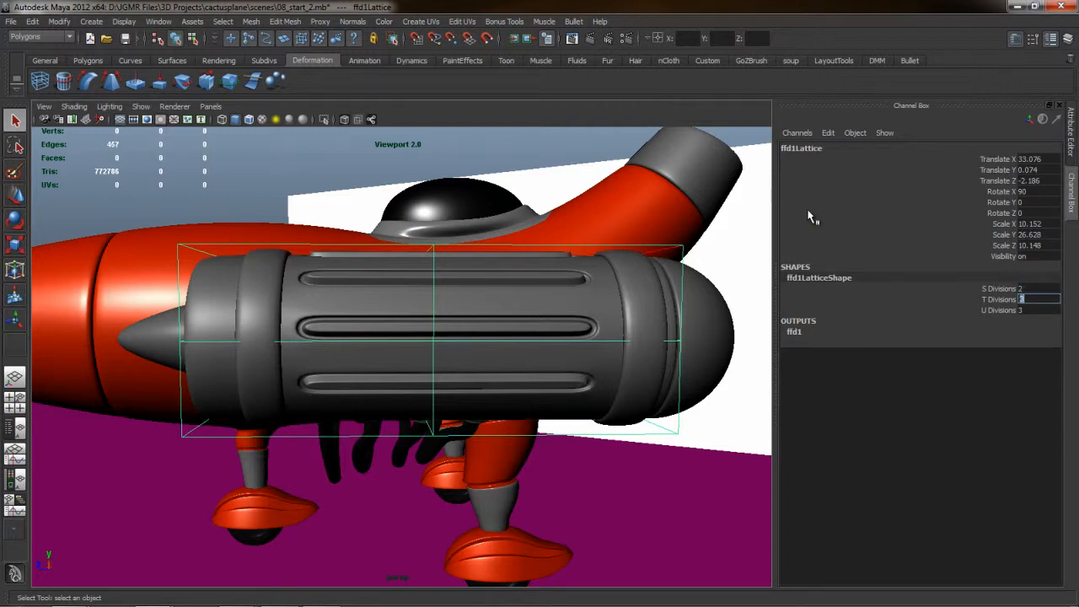
key(Tab)
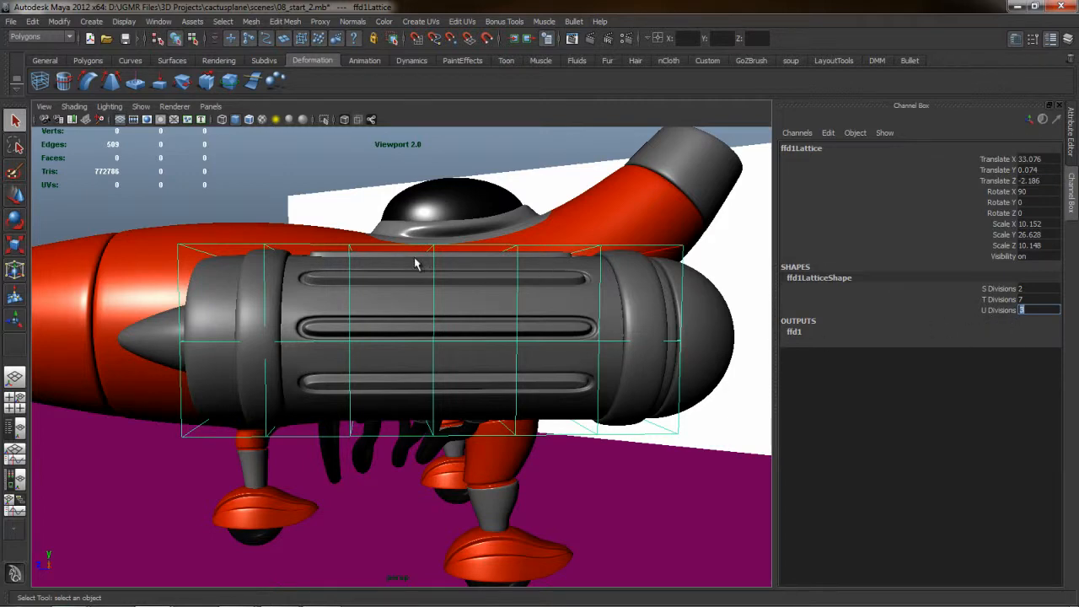
- Scale up the middle ring of lattice points so the engine casing bulges at its center
alt+drag(432, 262, 431, 251)
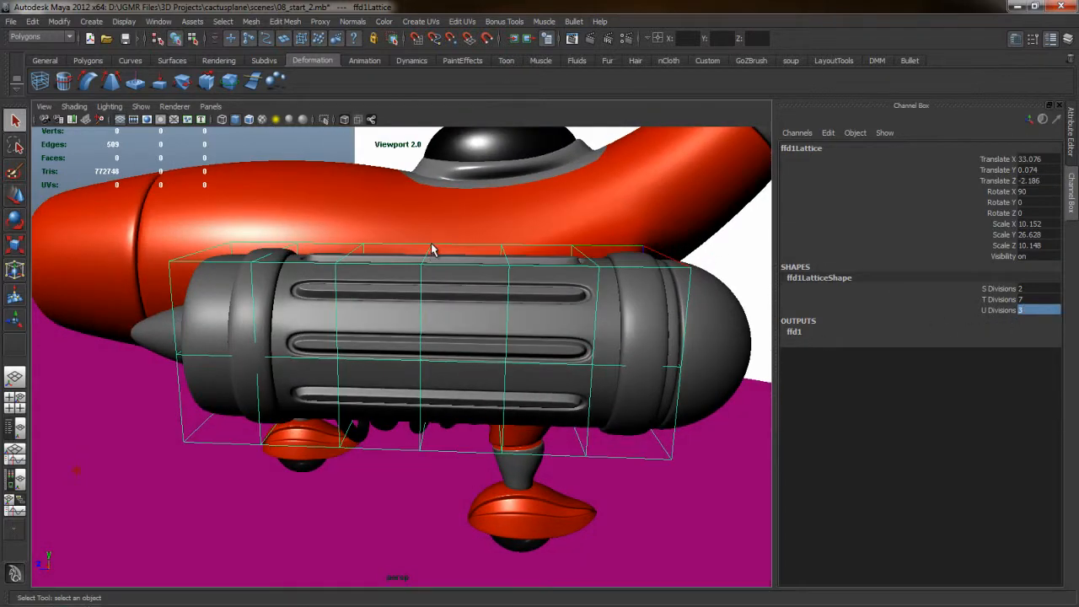
right_drag(430, 245, 429, 226)
alt+drag(438, 295, 469, 487)
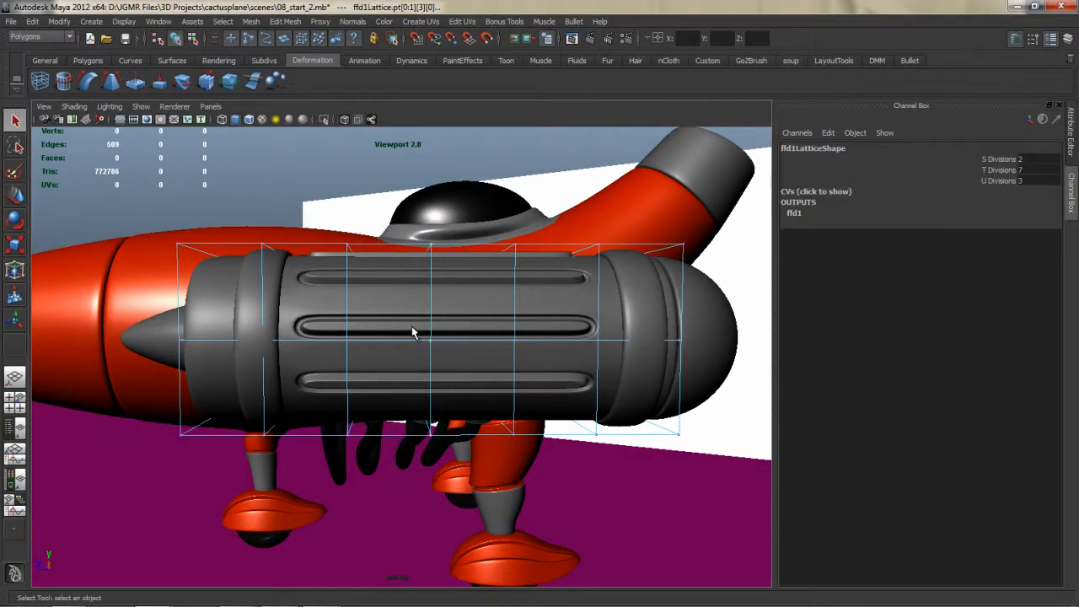
key(r)
alt+drag(450, 353, 465, 321)
alt+drag(619, 326, 634, 327)
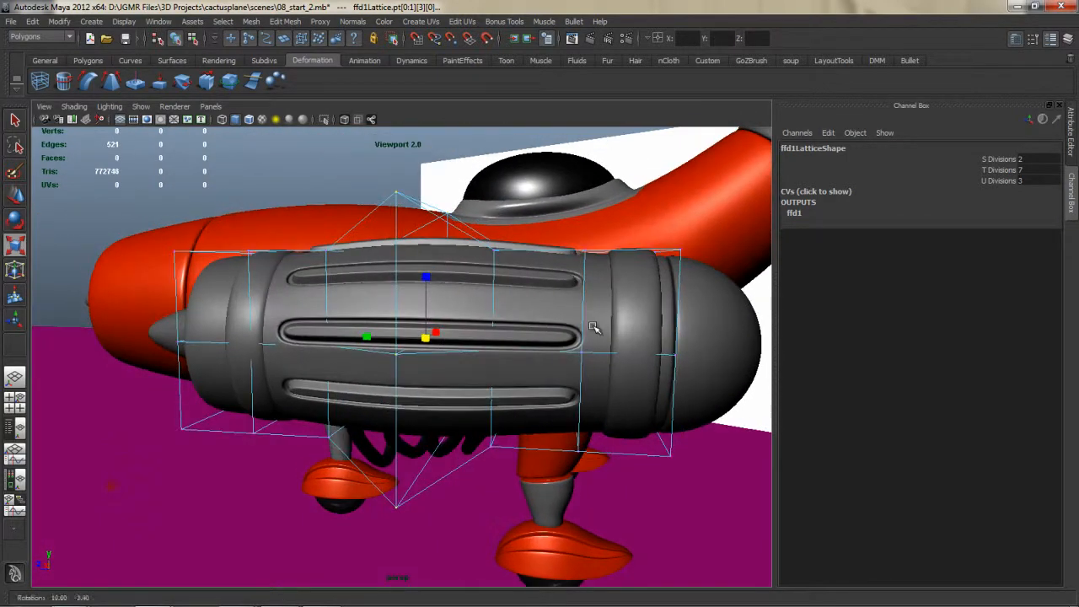
- Scale down the rearmost ring of lattice points to taper the back end of the engine casing
drag(717, 482, 717, 482)
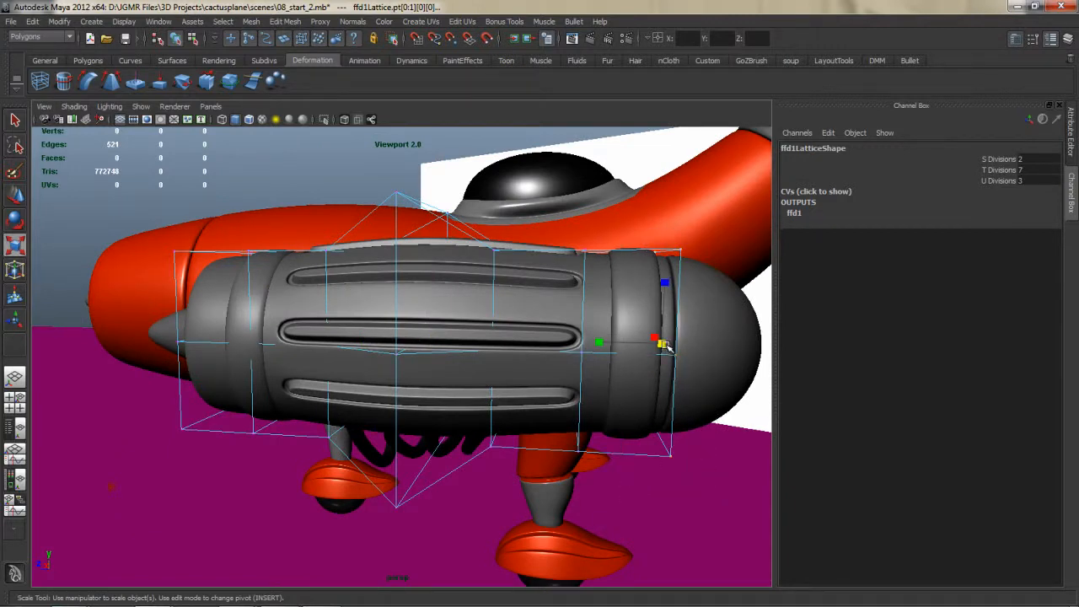
drag(664, 345, 626, 356)
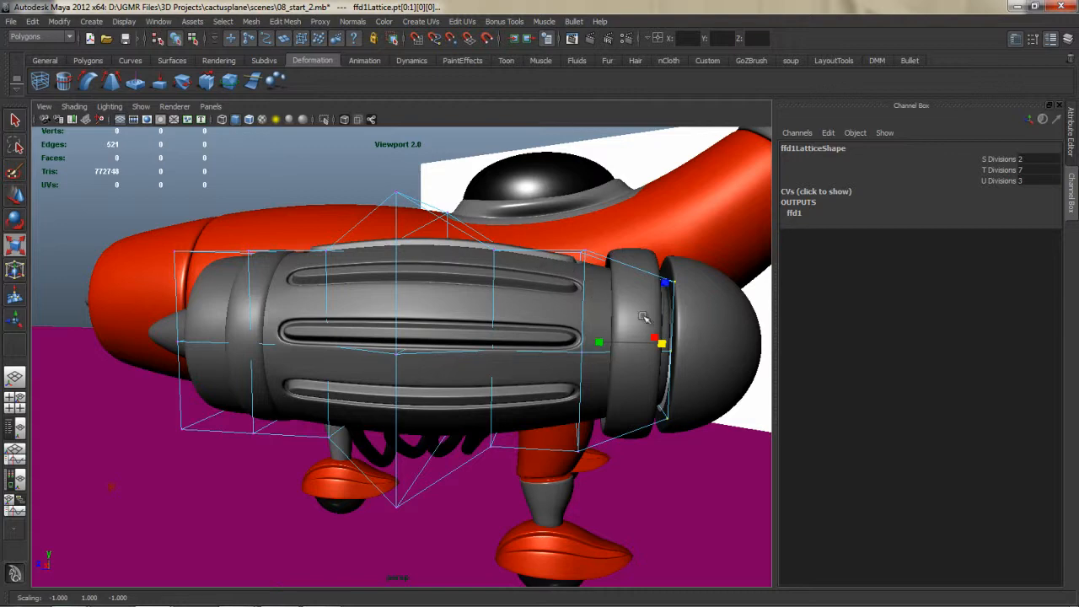
drag(661, 341, 659, 343)
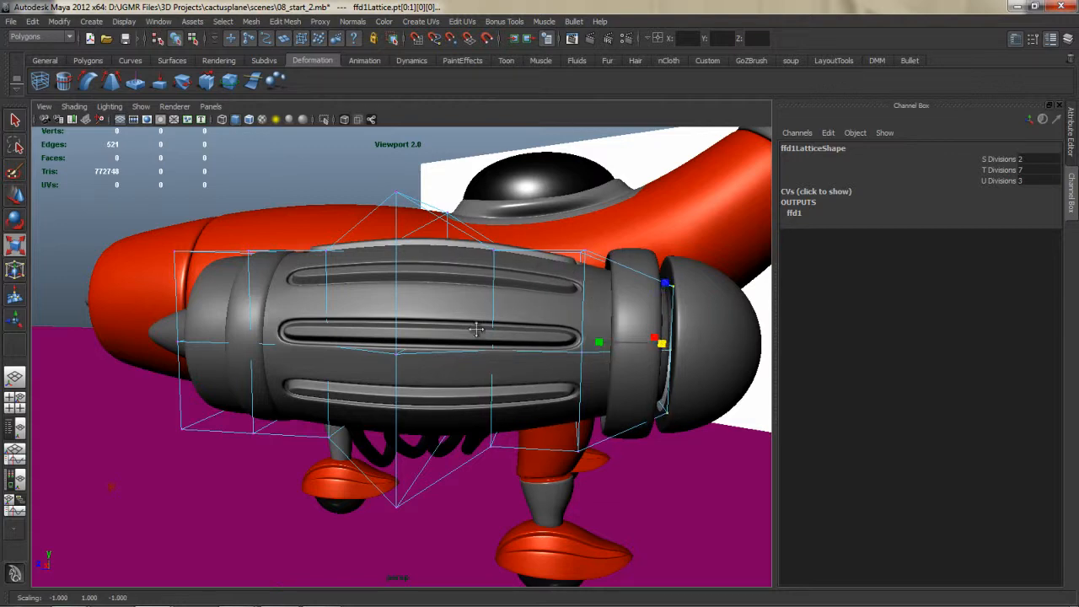
- Scale down the frontmost ring of lattice points to narrow the engine's intake end
alt+drag(477, 329, 517, 292)
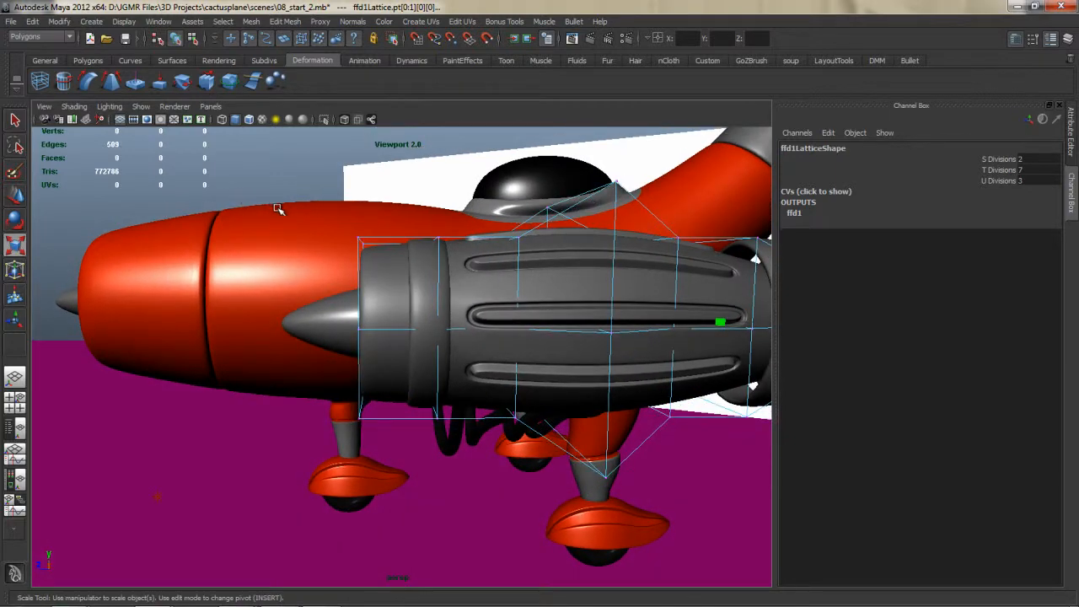
drag(278, 208, 389, 462)
drag(364, 325, 350, 332)
- Reselect the middle ring of lattice points and enlarge it further to strengthen the casing's bulge
alt+drag(595, 269, 582, 269)
drag(556, 164, 633, 513)
alt+drag(583, 354, 577, 363)
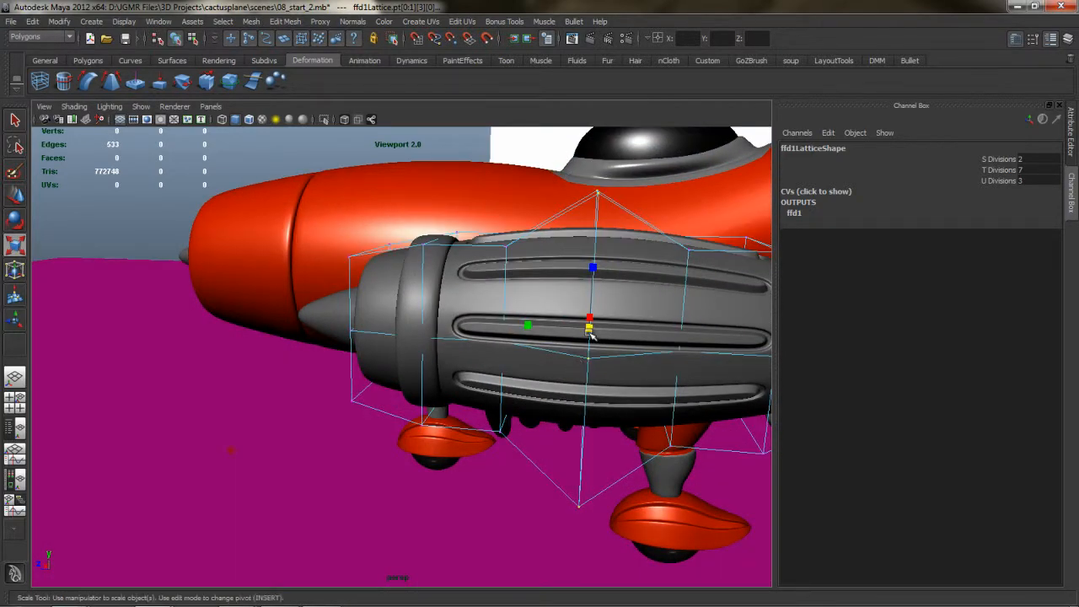
drag(589, 326, 637, 339)
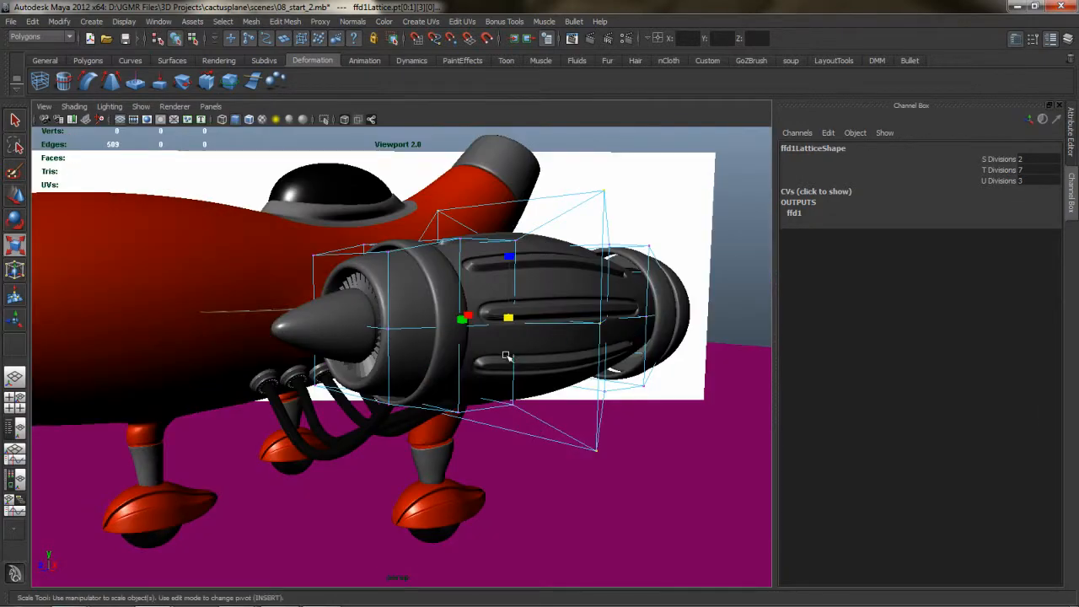
- Rescale the frontmost ring of lattice points to refine the taper at the engine's intake
alt+drag(520, 368, 427, 314)
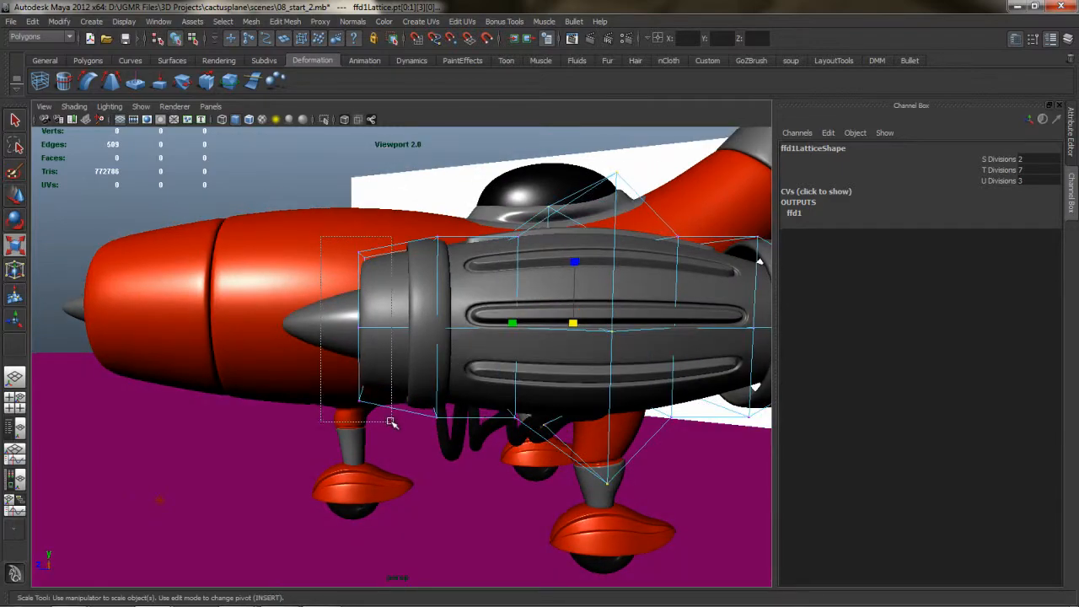
drag(361, 323, 289, 434)
alt+right_drag(289, 433, 332, 394)
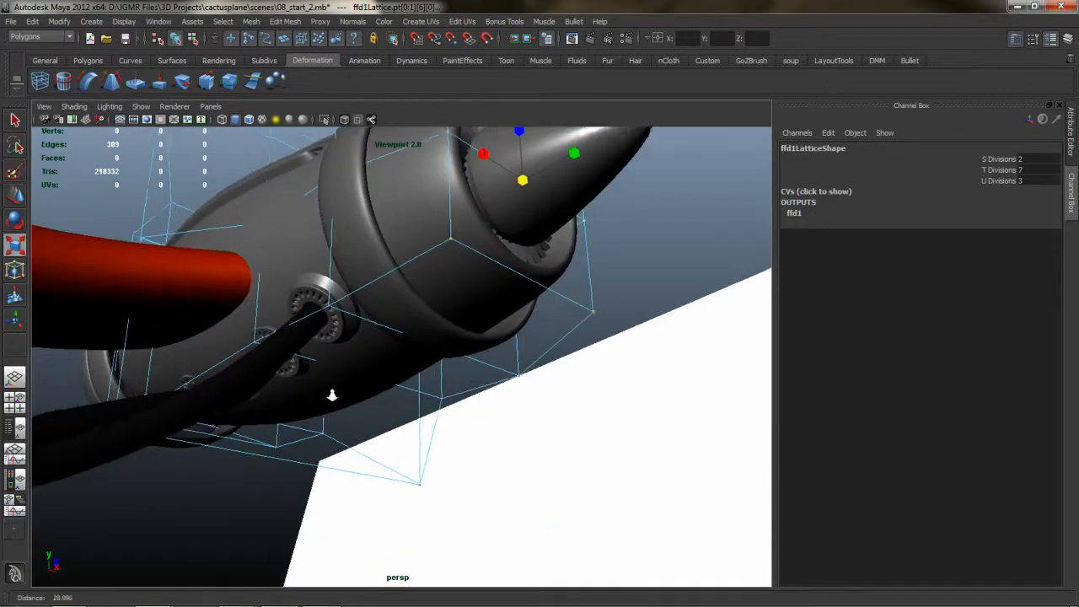
- Select the lattice ring just ahead of the rearmost one and narrow it slightly to refine the casing's rear taper
alt+drag(332, 395, 75, 373)
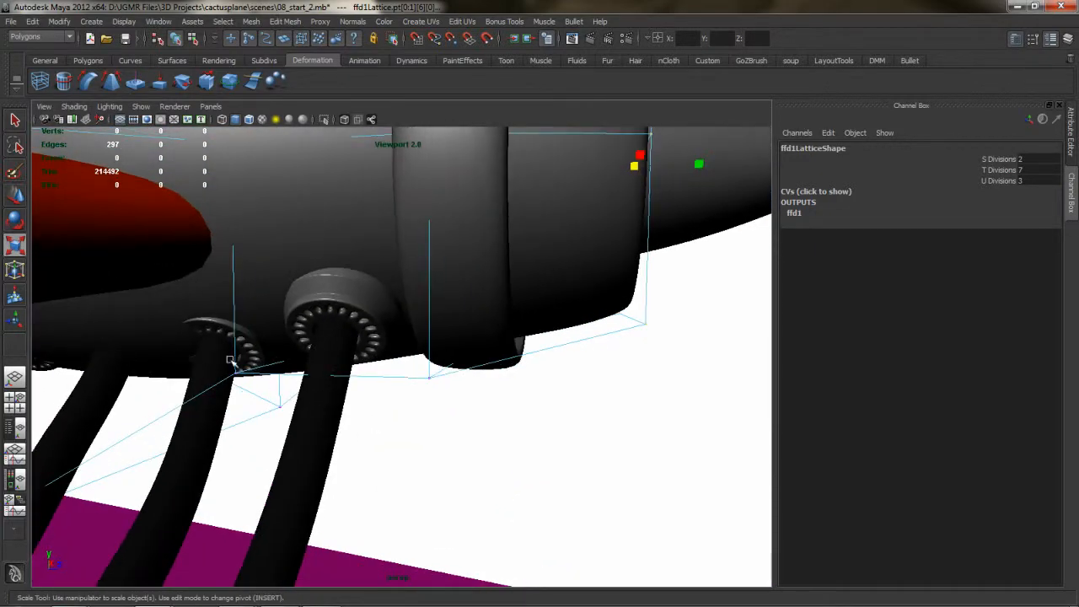
alt+drag(487, 309, 313, 329)
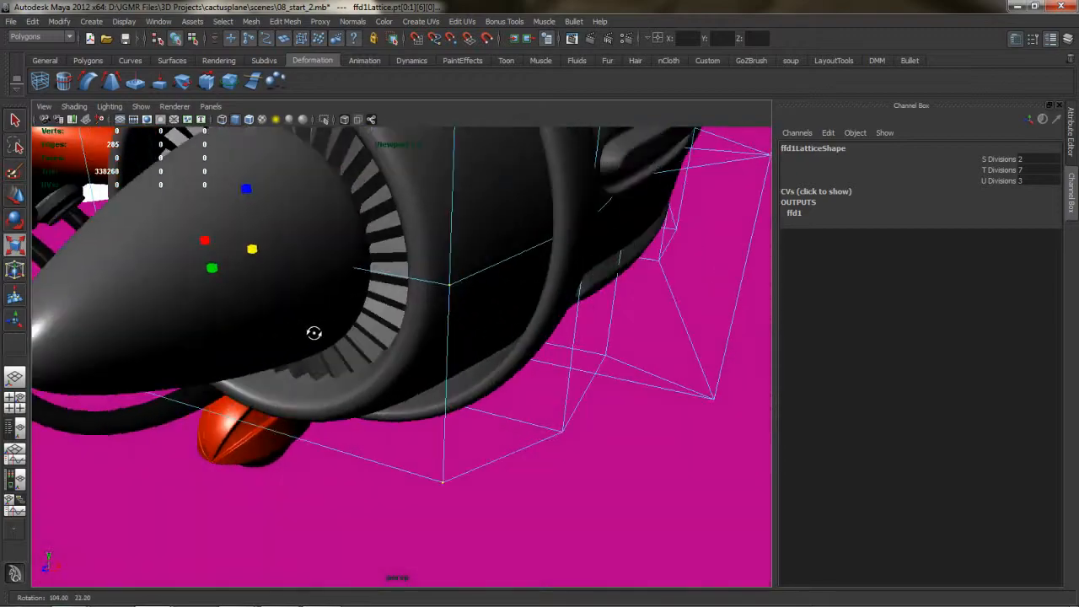
alt+right_drag(313, 330, 384, 300)
alt+drag(383, 301, 506, 337)
key(ctrl+space)
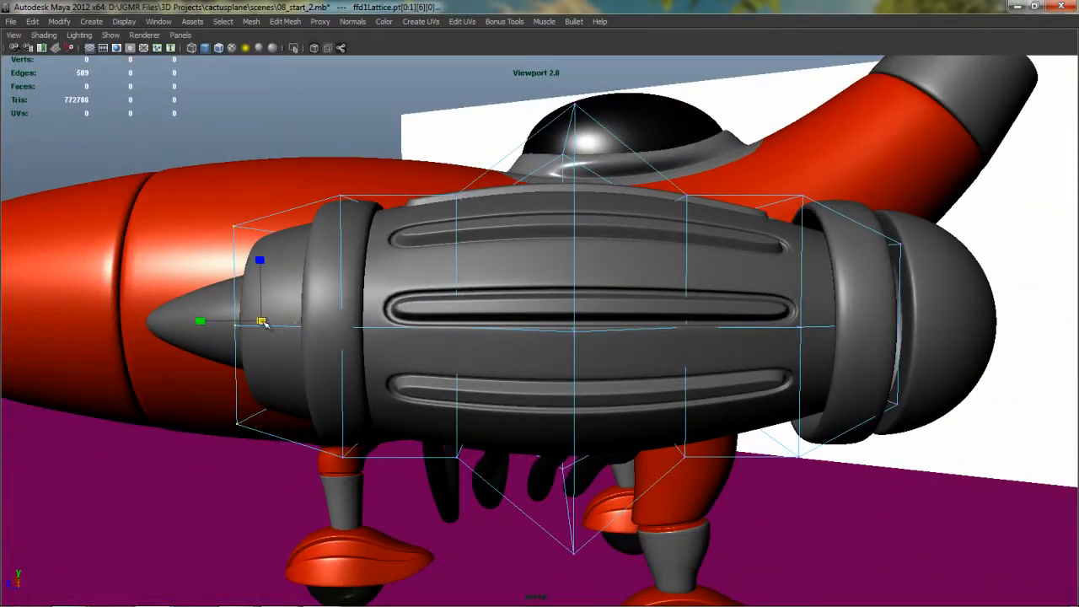
alt+middle_drag(506, 337, 604, 324)
alt+drag(605, 323, 573, 322)
drag(737, 203, 814, 443)
alt+drag(708, 329, 750, 375)
drag(884, 169, 811, 228)
- Delete the engine casing's construction history to bake in the deformation and remove the lattice
click(491, 231)
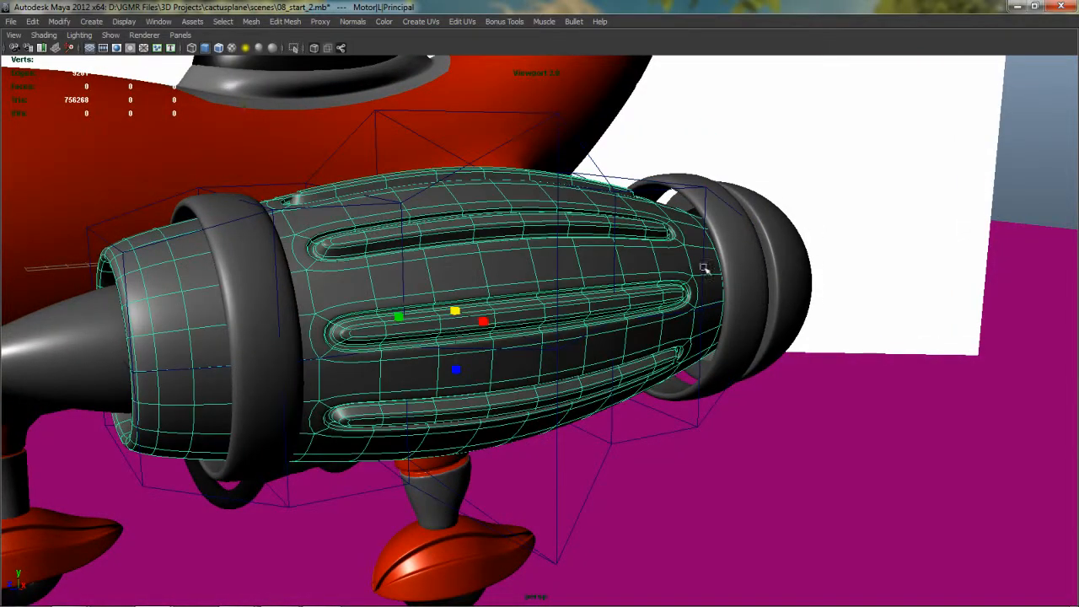
drag(829, 126, 766, 111)
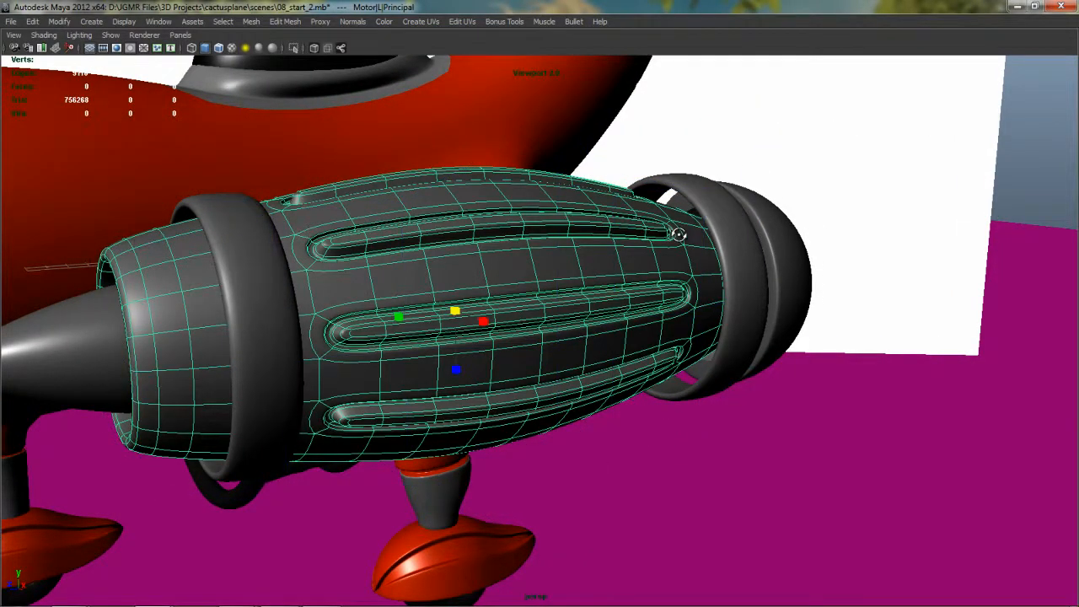
alt+drag(678, 234, 894, 282)
- Scale down the engine's hemispherical rear cap and fit it to the tapered rear end of the casing
click(824, 282)
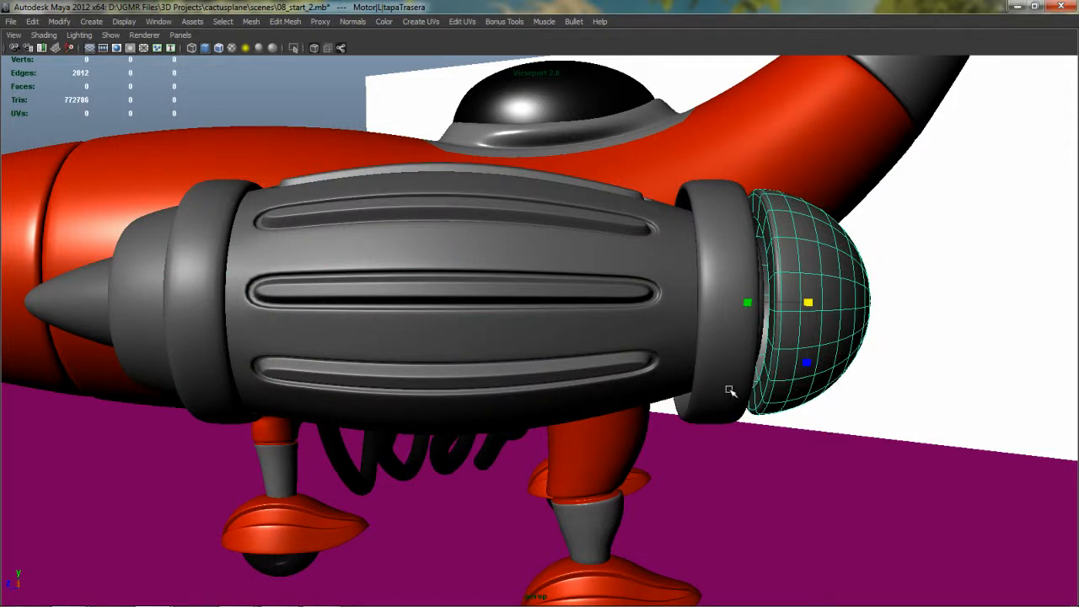
drag(807, 301, 761, 305)
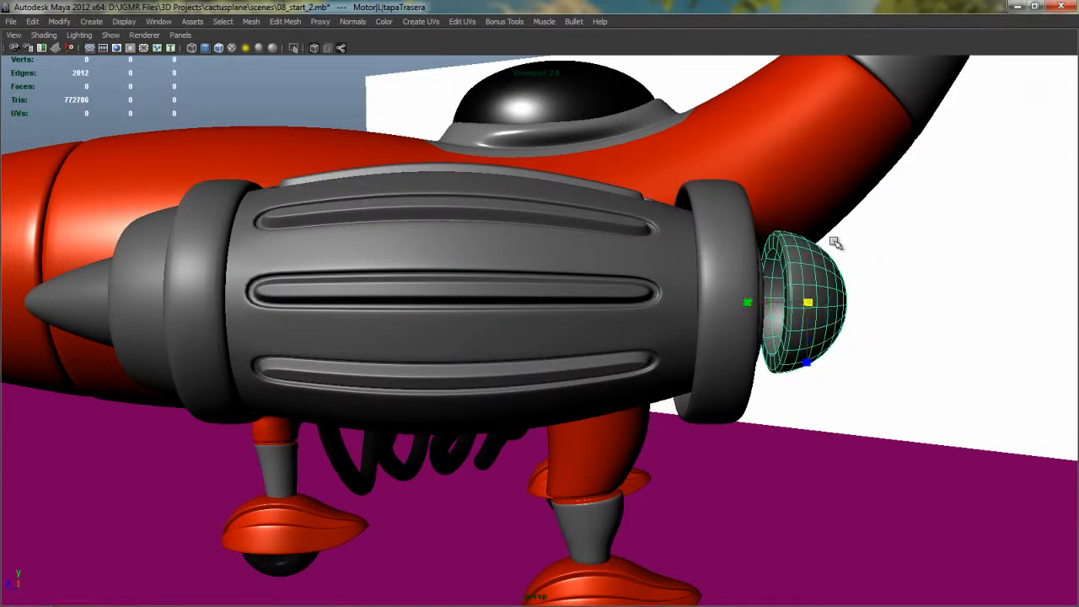
key(space)
key(space)
key(f)
alt+drag(641, 311, 604, 379)
key(w)
key(r)
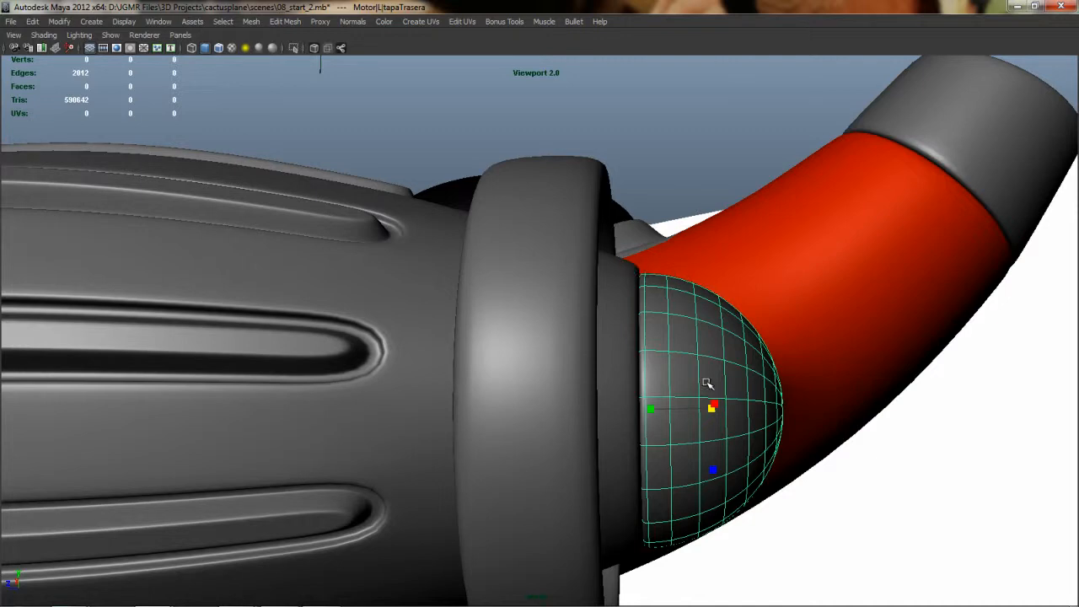
drag(711, 410, 657, 349)
- Soft-select the pole vertex at the rear cap's tip and widen the falloff to cover most of the cap
right_drag(657, 348, 630, 348)
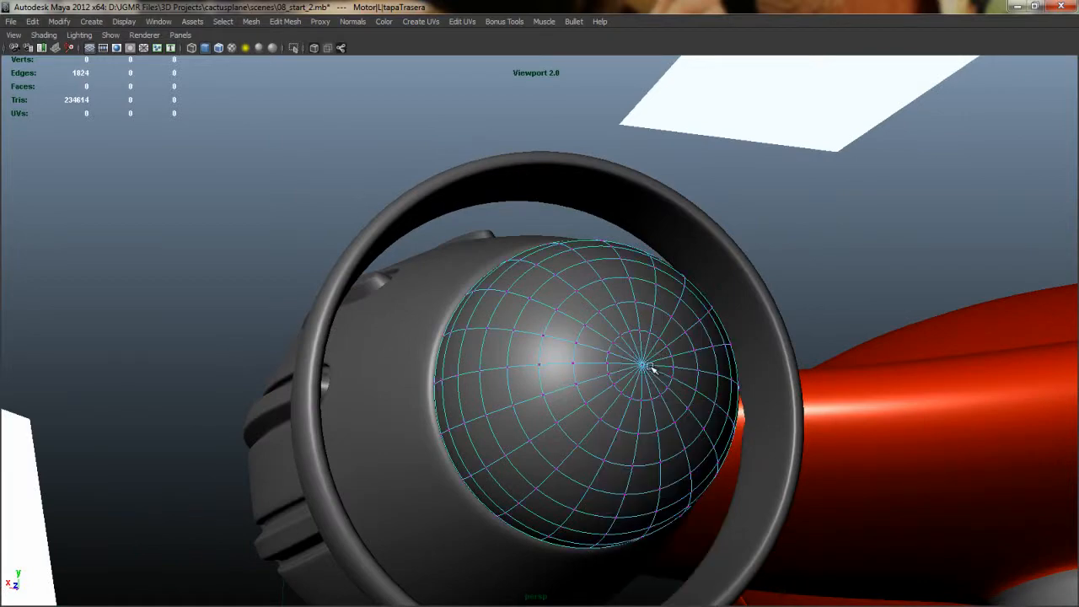
click(640, 365)
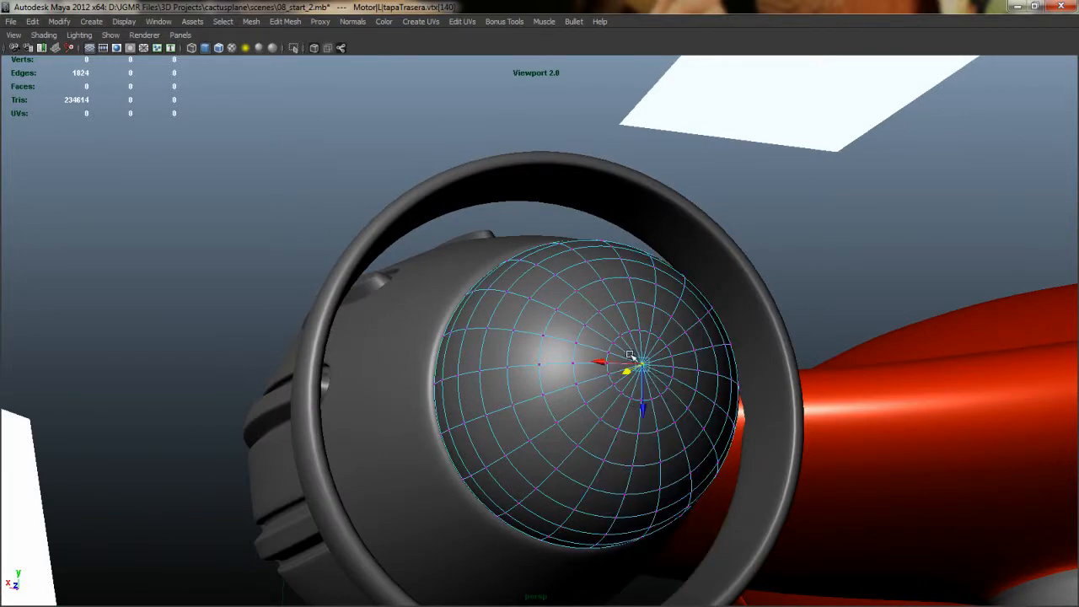
key(b)
alt+drag(534, 369, 592, 385)
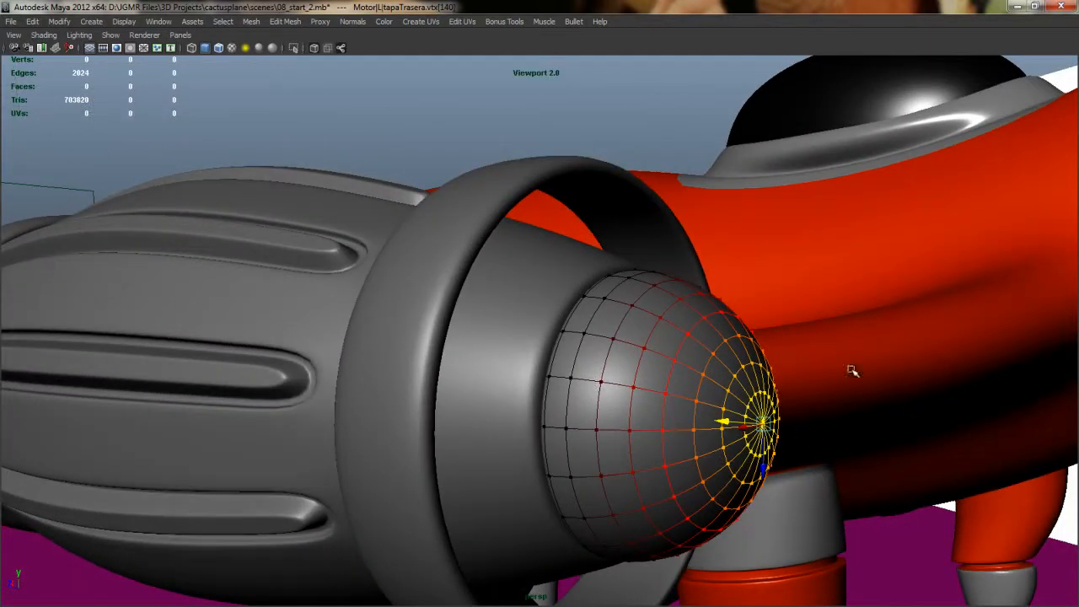
drag(841, 284, 939, 366)
key(b)
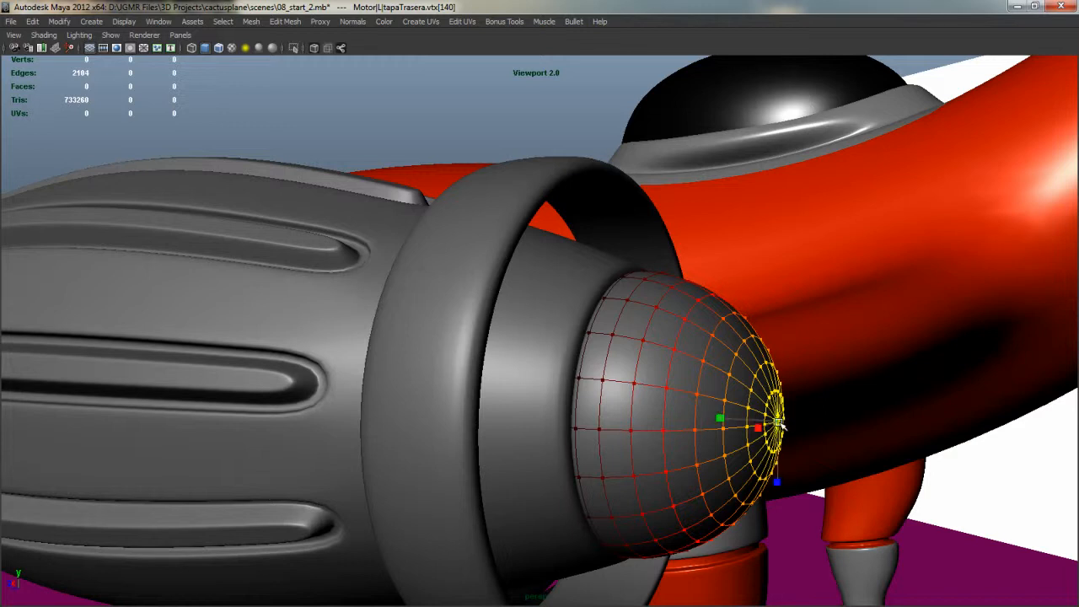
- Scale the soft-selected vertices inward to give the rear cap a more pointed shape, and turn off soft selection
drag(782, 425, 765, 426)
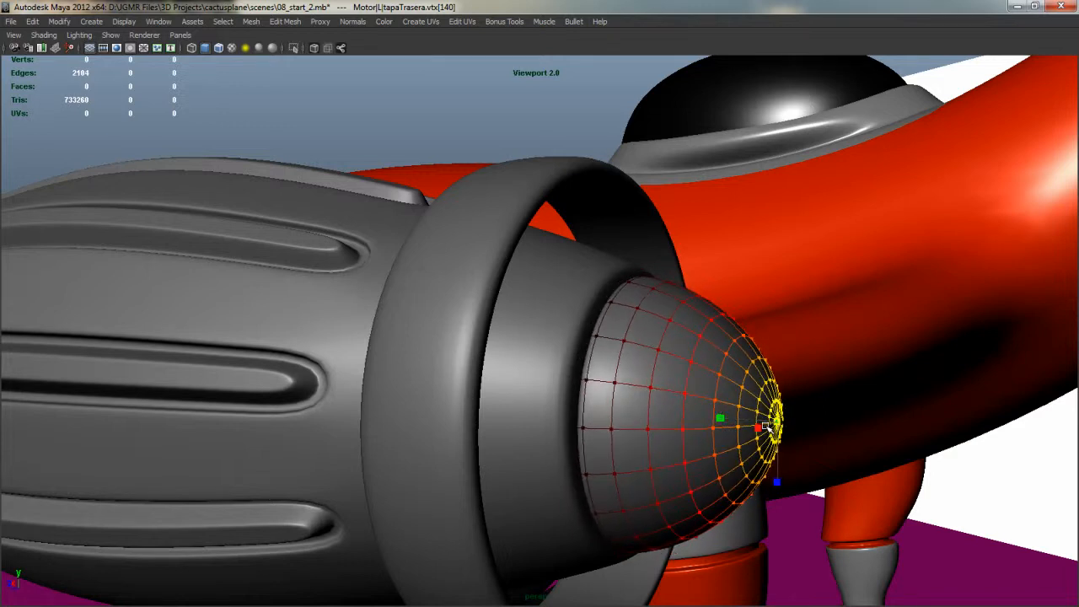
key(ctrl+z)
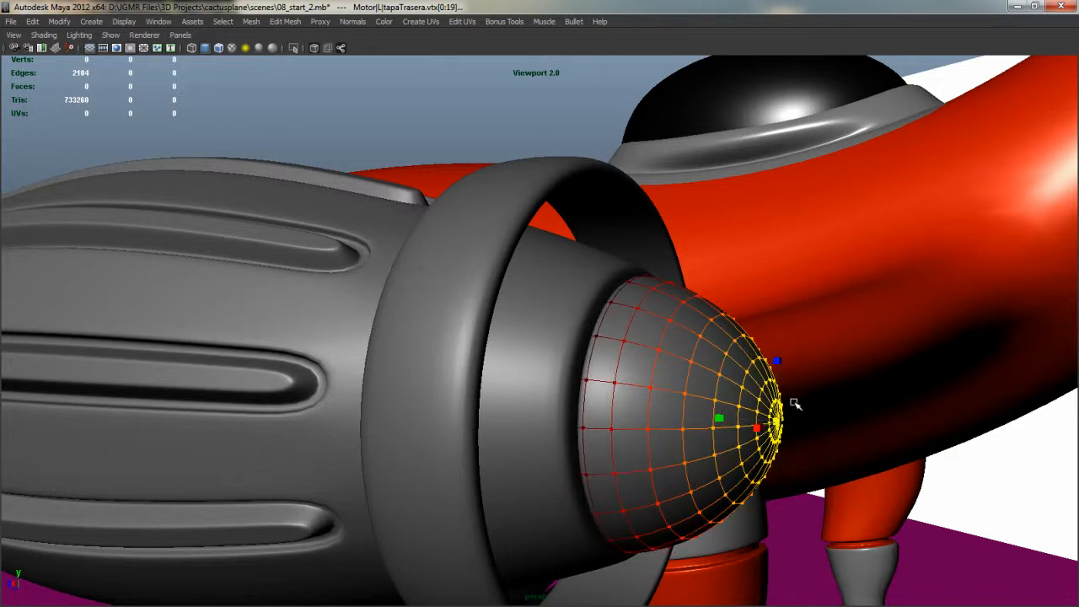
drag(780, 426, 770, 420)
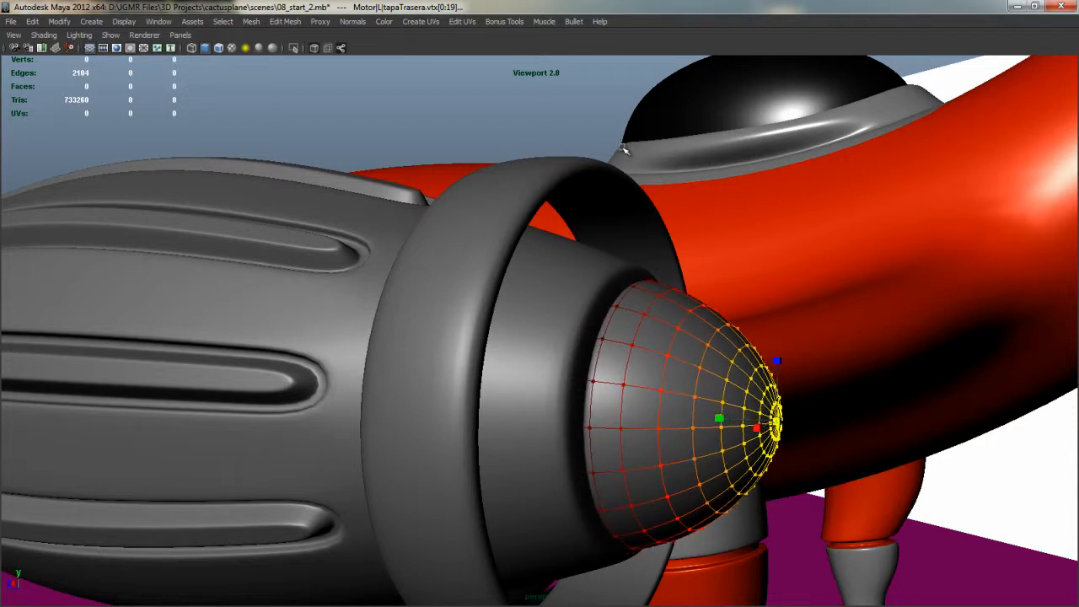
key(b)
click(557, 113)
- Return the rear cap to object mode and shift it along the engine axis to sit flush against the casing
alt+drag(730, 331, 722, 329)
right_drag(693, 341, 676, 412)
drag(680, 408, 679, 408)
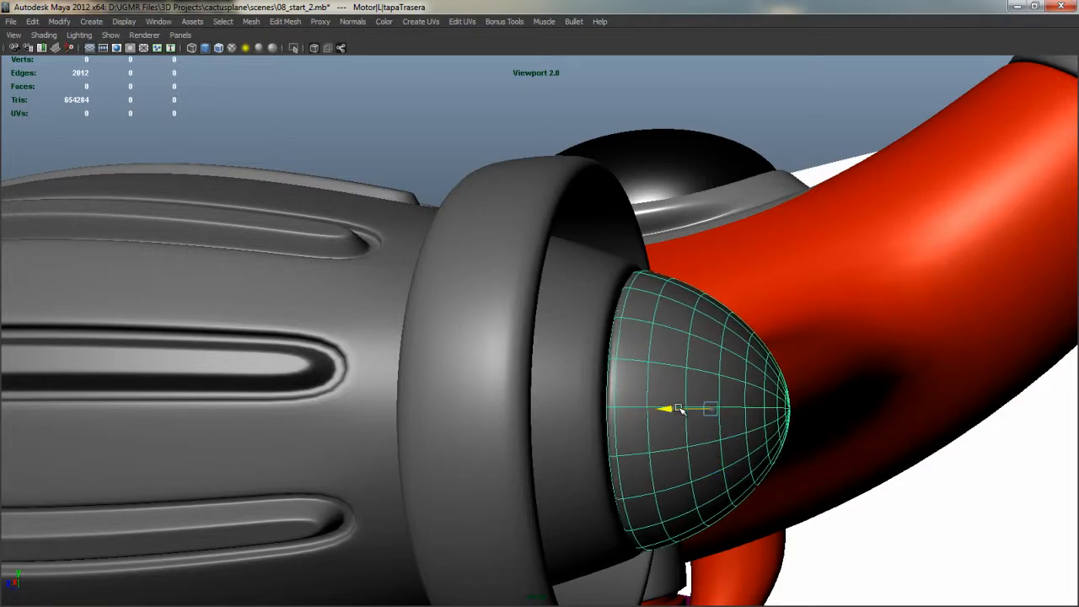
alt+drag(674, 410, 683, 356)
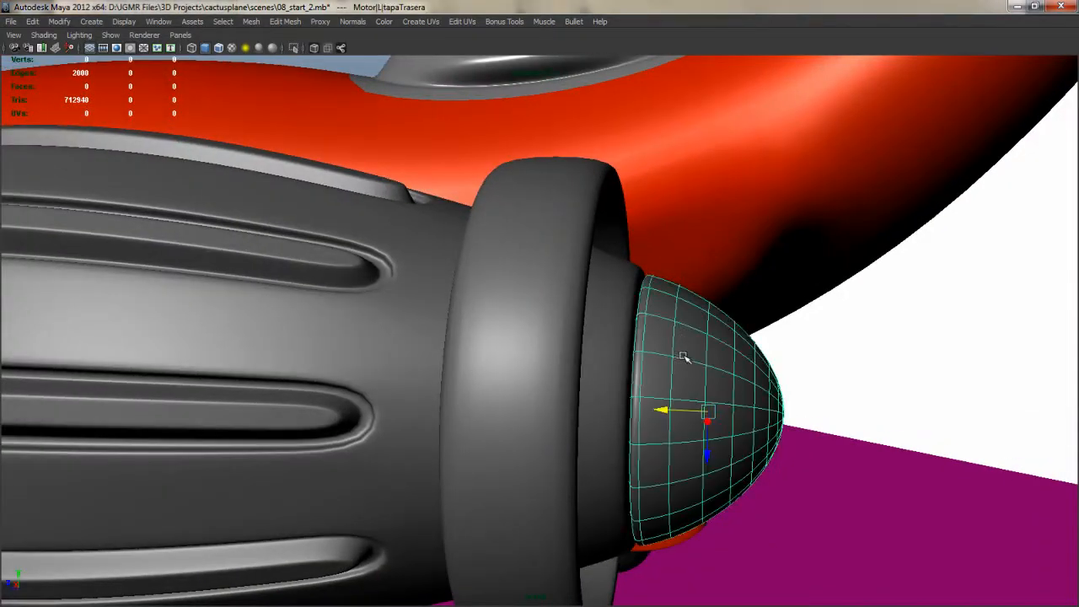
drag(712, 417, 712, 412)
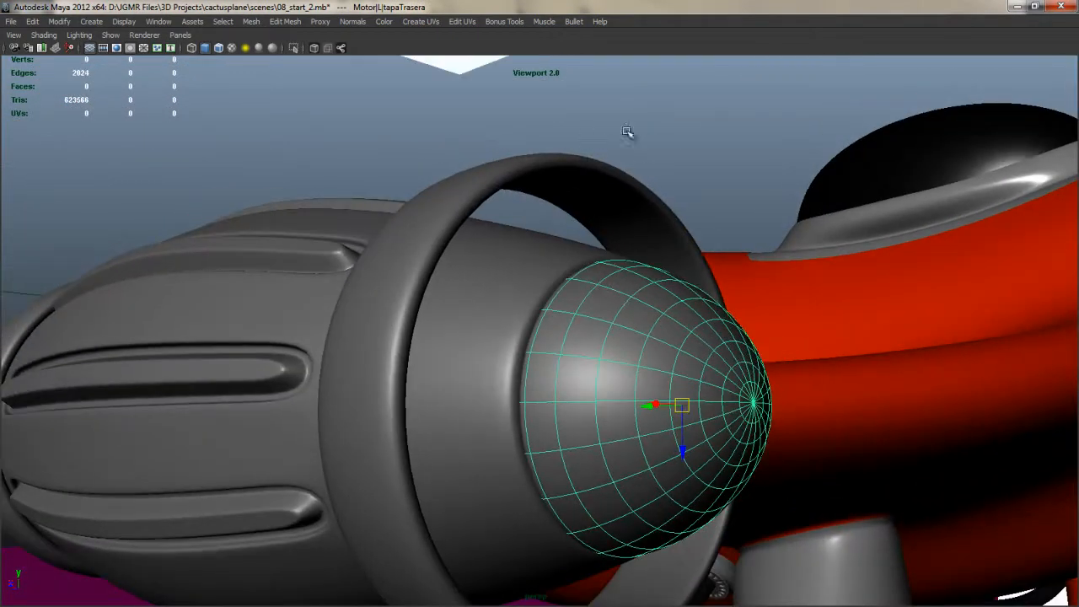
click(711, 163)
- Examine the reshaped engine from behind and from the side, comparing it with the opposite engine and the fuselage
alt+drag(711, 164, 589, 246)
alt+middle_drag(830, 239, 674, 228)
alt+right_drag(851, 241, 699, 248)
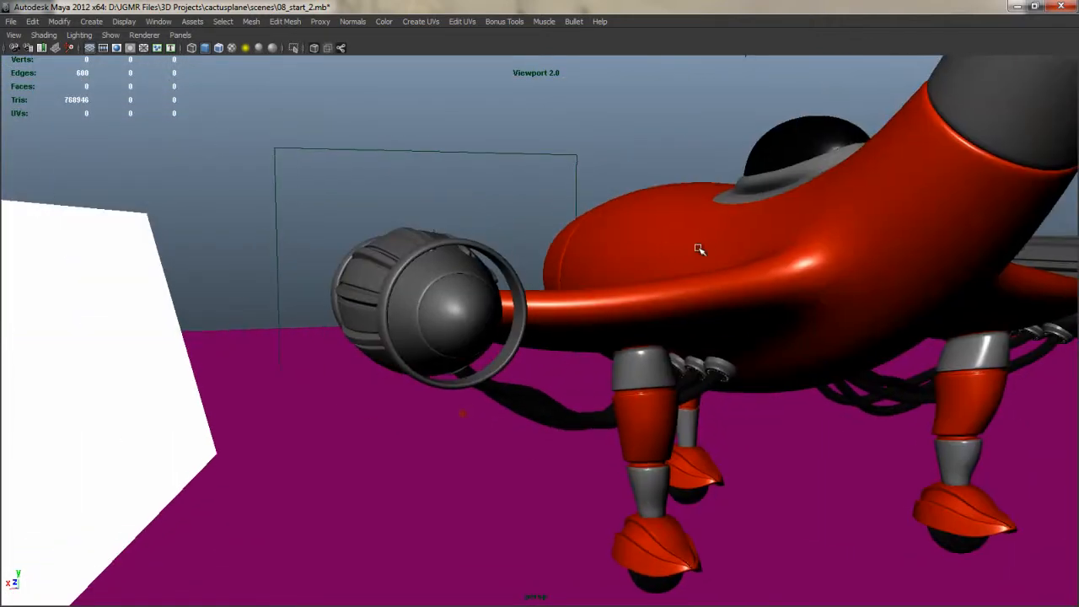
alt+middle_drag(698, 248, 503, 242)
alt+right_drag(609, 248, 514, 249)
alt+drag(514, 249, 465, 243)
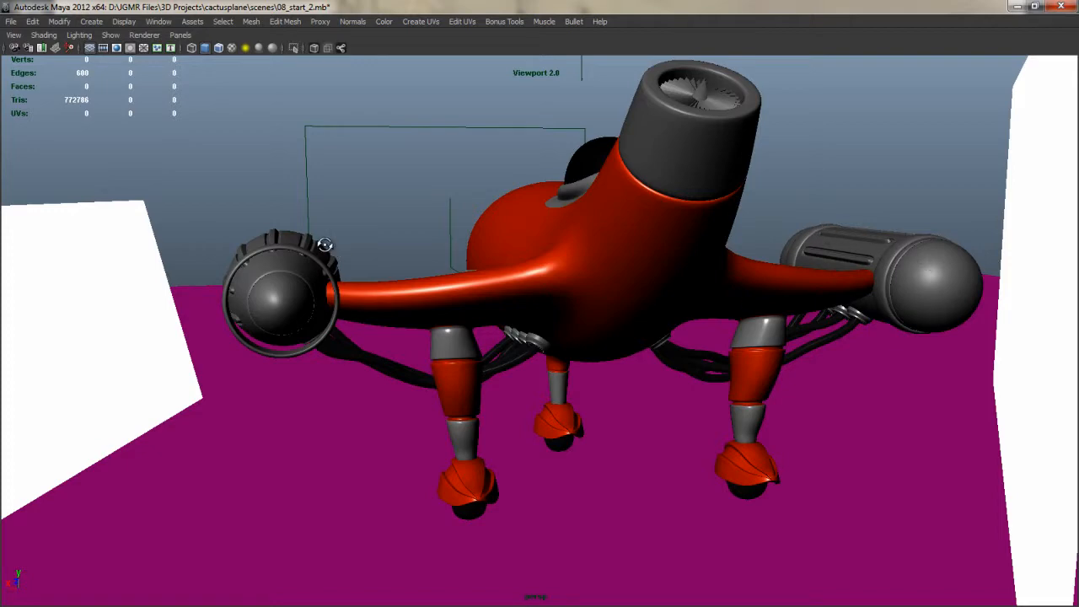
alt+drag(325, 244, 481, 265)
alt+middle_drag(481, 265, 511, 226)
alt+right_drag(511, 226, 540, 304)
alt+middle_drag(539, 304, 618, 385)
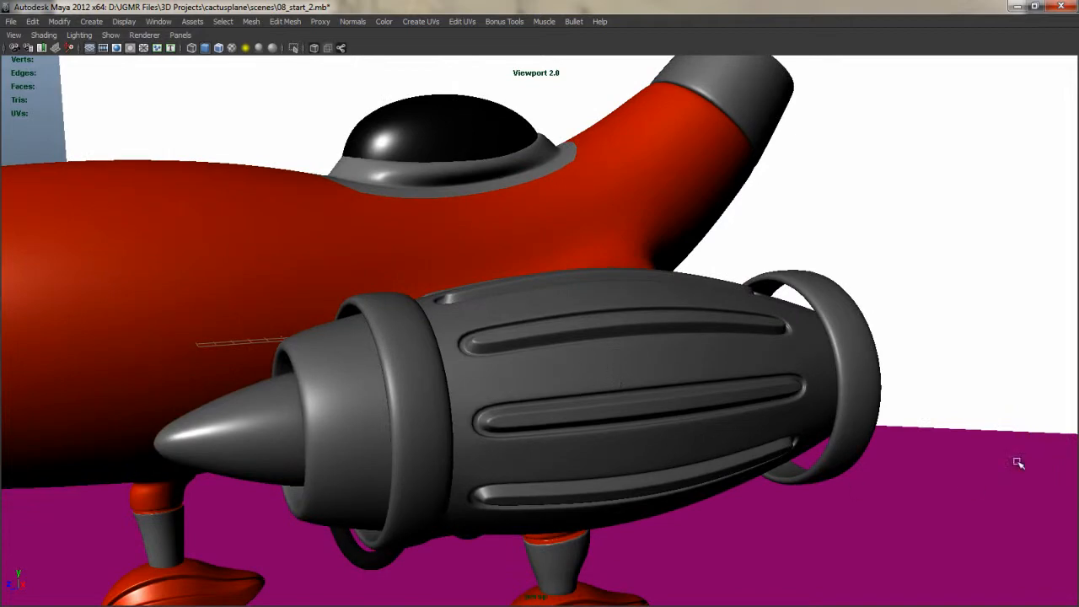
- Delete the loose ring surrounding the rear end of the engine casing
click(855, 335)
alt+drag(871, 315, 873, 267)
key(f)
alt+right_drag(830, 361, 500, 359)
alt+middle_drag(501, 359, 719, 358)
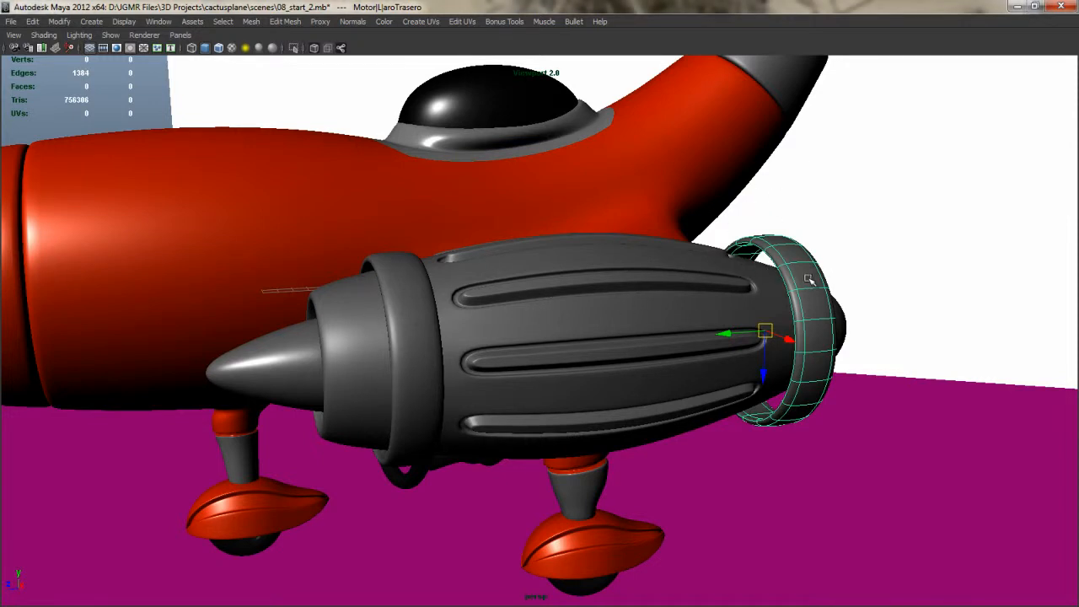
key(Delete)
- Select the front ring around the engine casing and display its unsmoothed mesh up close
click(410, 306)
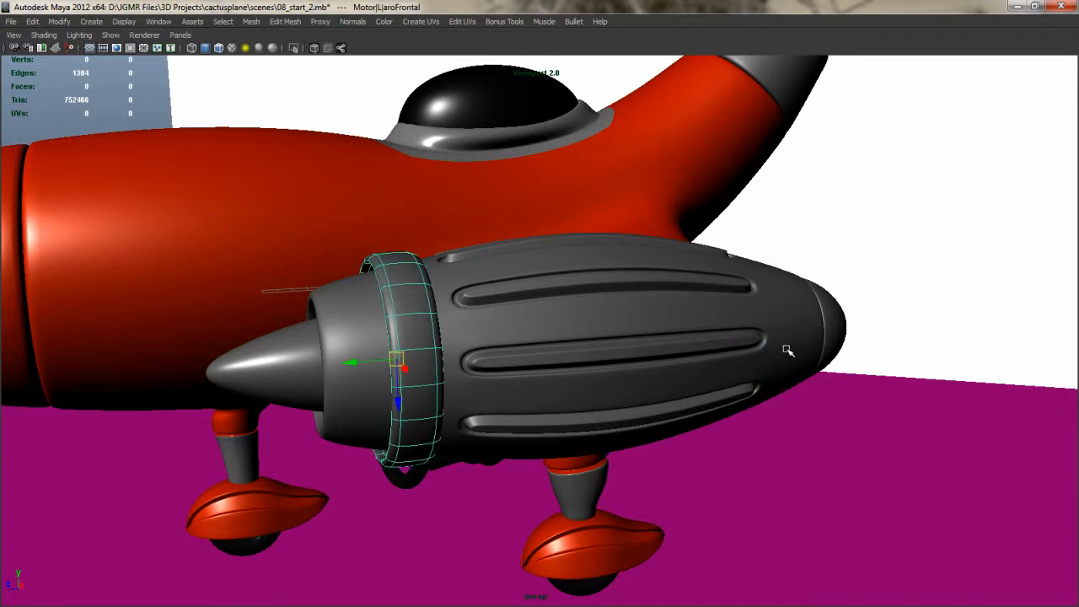
alt+drag(497, 331, 549, 338)
key(1)
alt+right_drag(498, 351, 811, 339)
alt+right_drag(552, 371, 715, 374)
alt+middle_drag(573, 316, 677, 453)
alt+drag(619, 446, 574, 257)
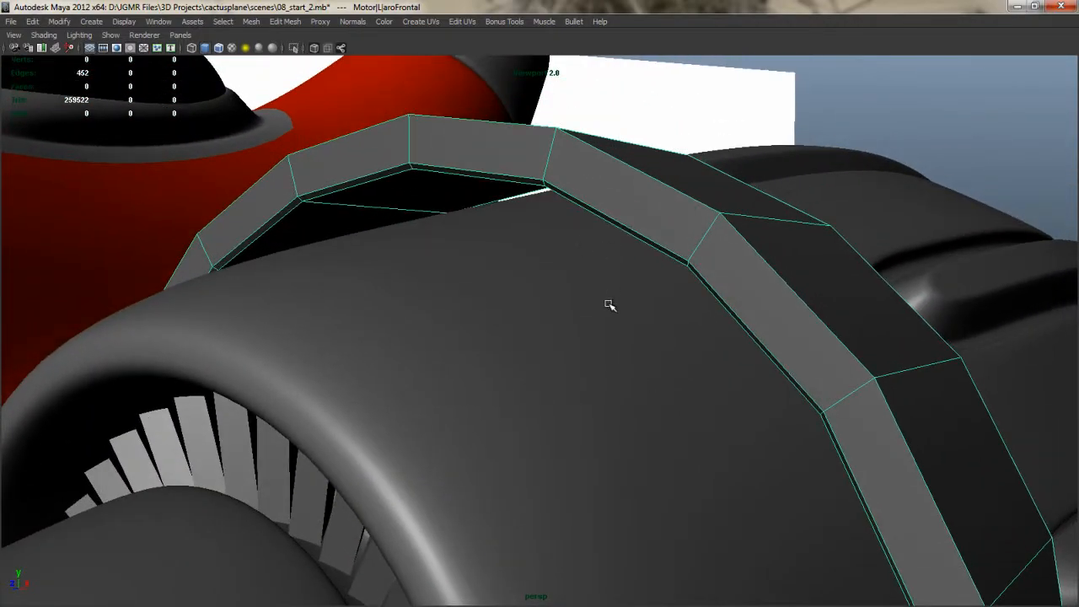
alt+drag(609, 305, 606, 299)
alt+middle_drag(613, 297, 612, 336)
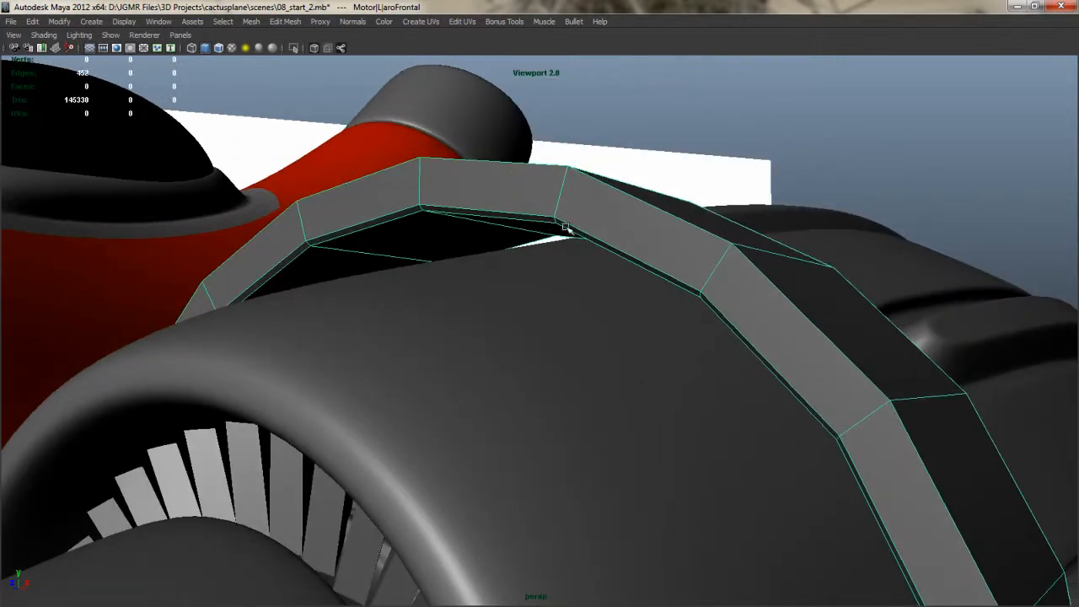
- Convert the front ring's forward edge ring to faces and scale them down so the leading side hugs the casing
drag(608, 317, 571, 260)
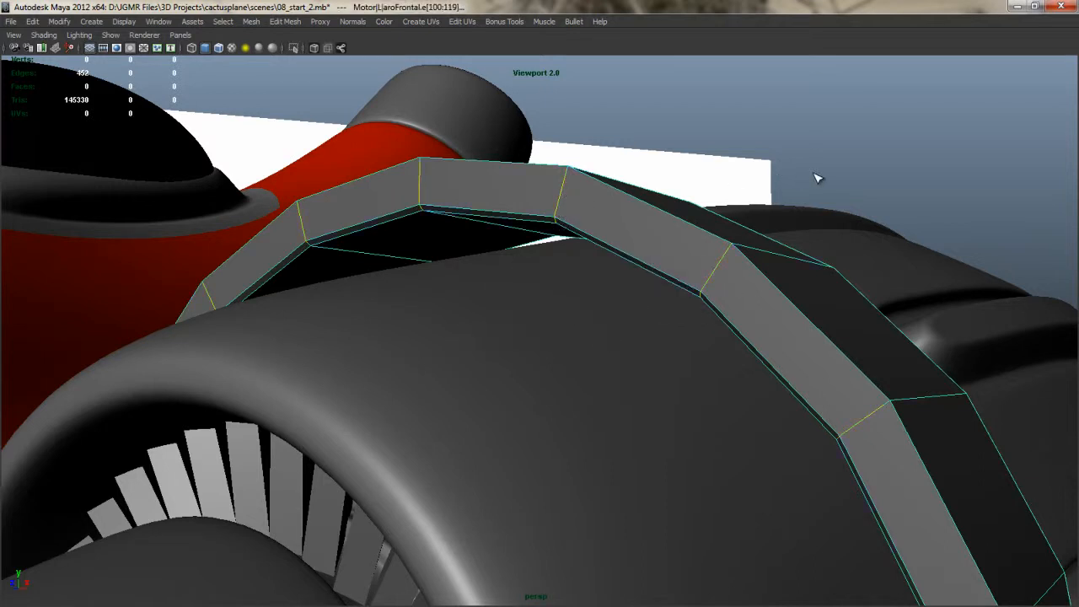
ctrl+right_drag(830, 248, 829, 264)
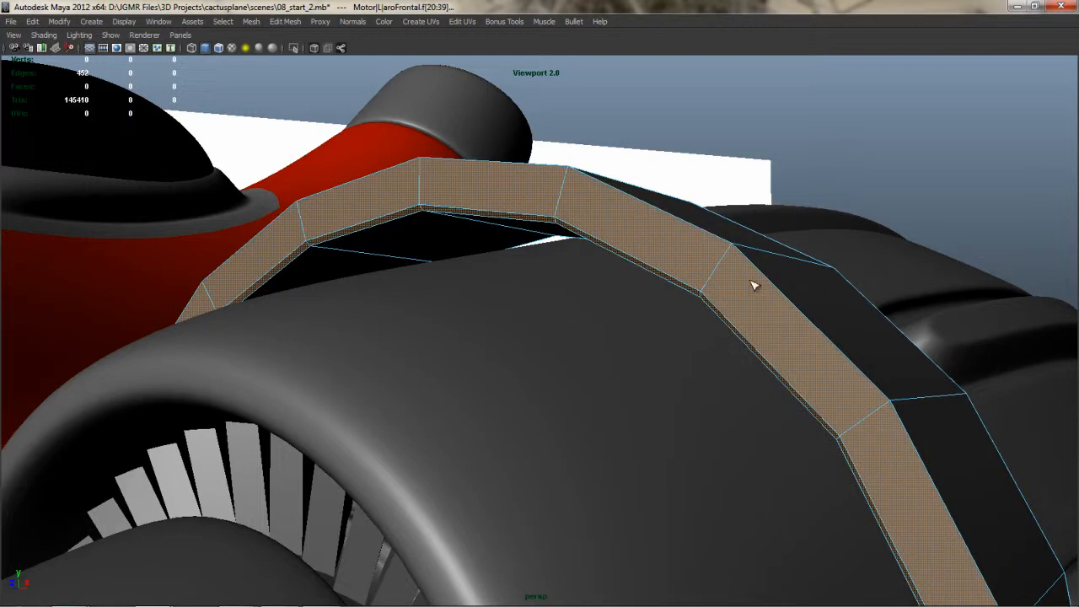
alt+right_drag(776, 347, 599, 366)
alt+middle_drag(599, 366, 640, 311)
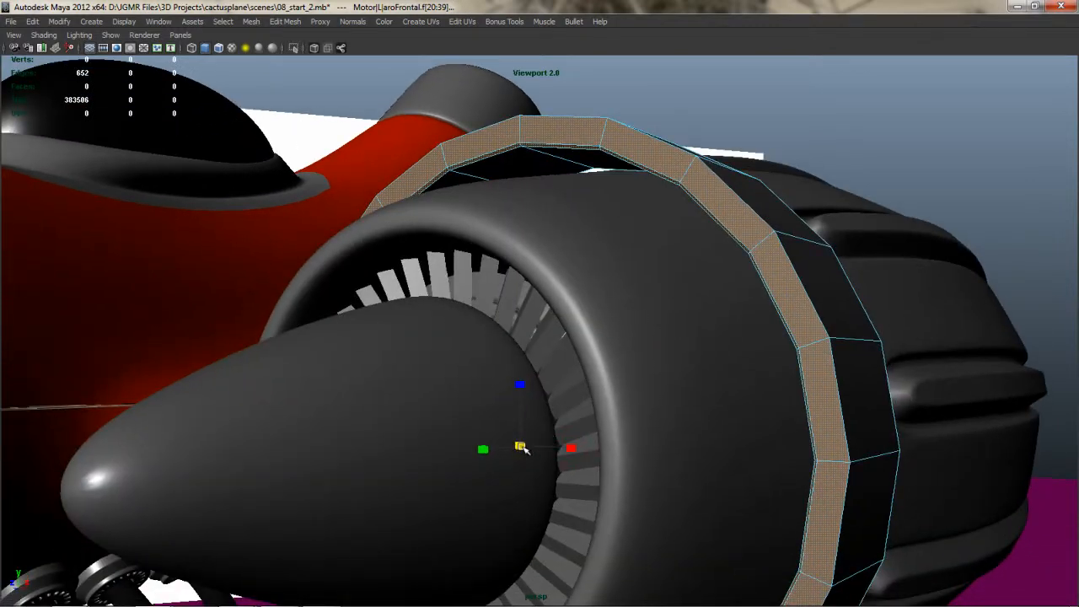
key(3)
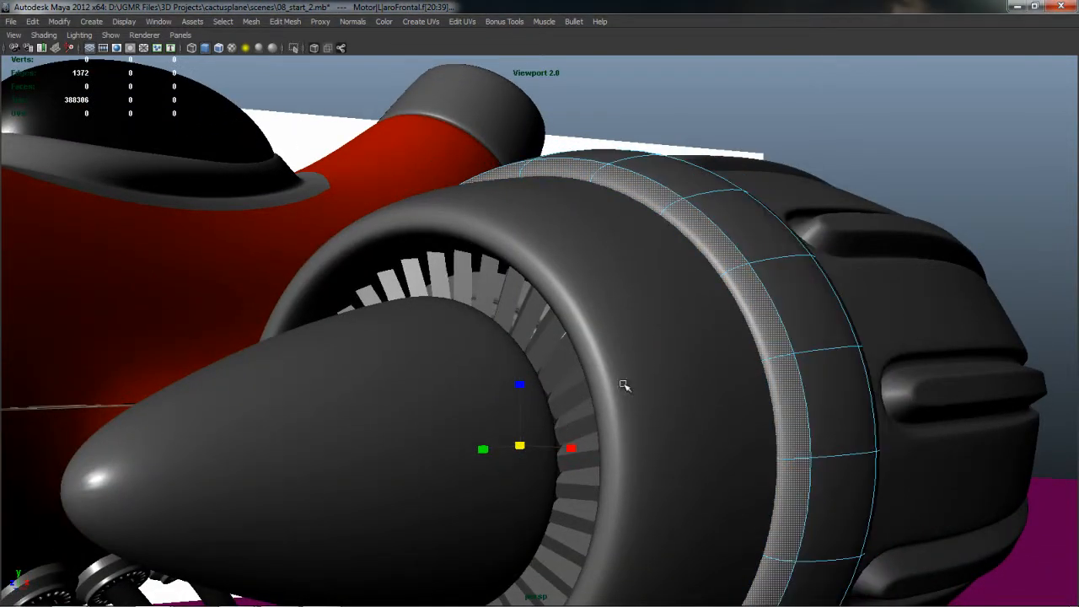
key(1)
- Convert the front ring's rear rim edge ring to faces and scale them so the trailing side hugs the engine casing
alt+drag(592, 363, 590, 320)
alt+drag(694, 250, 514, 254)
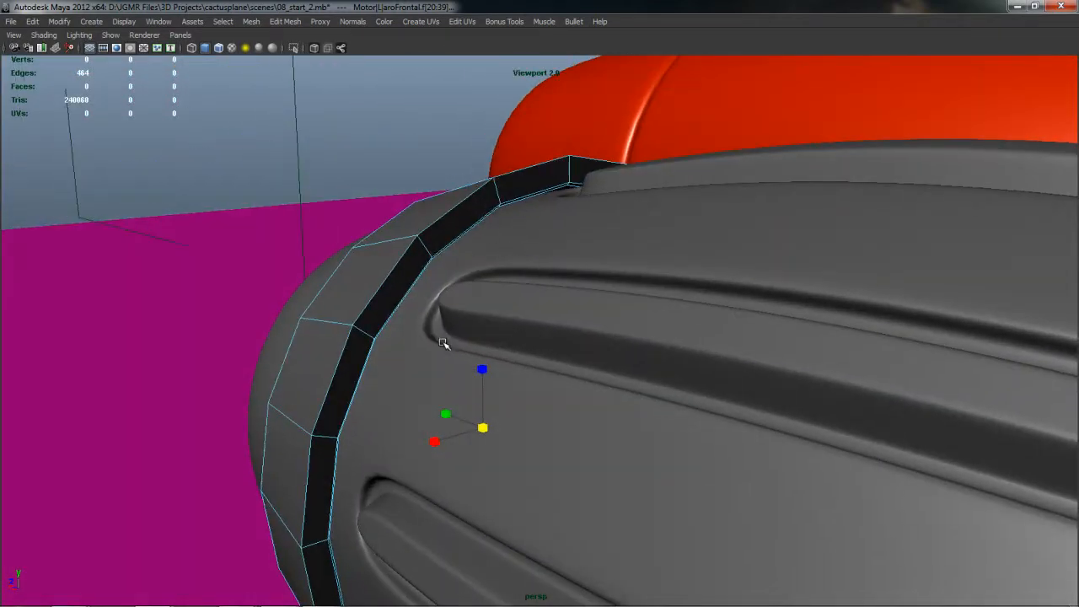
alt+right_drag(497, 229, 792, 274)
alt+middle_drag(564, 168, 542, 352)
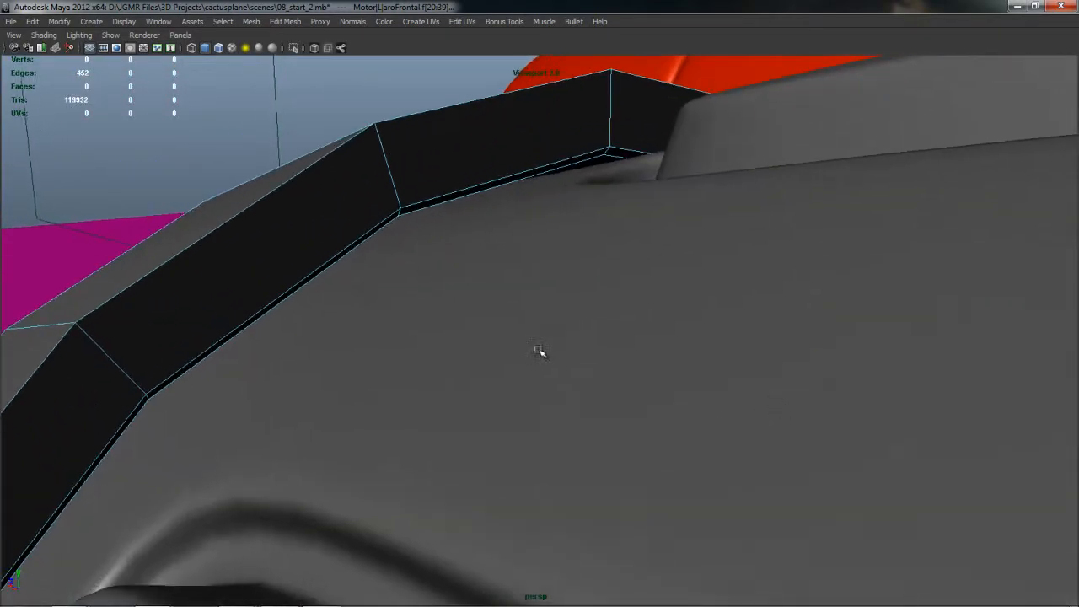
alt+drag(541, 351, 626, 281)
drag(603, 73, 556, 56)
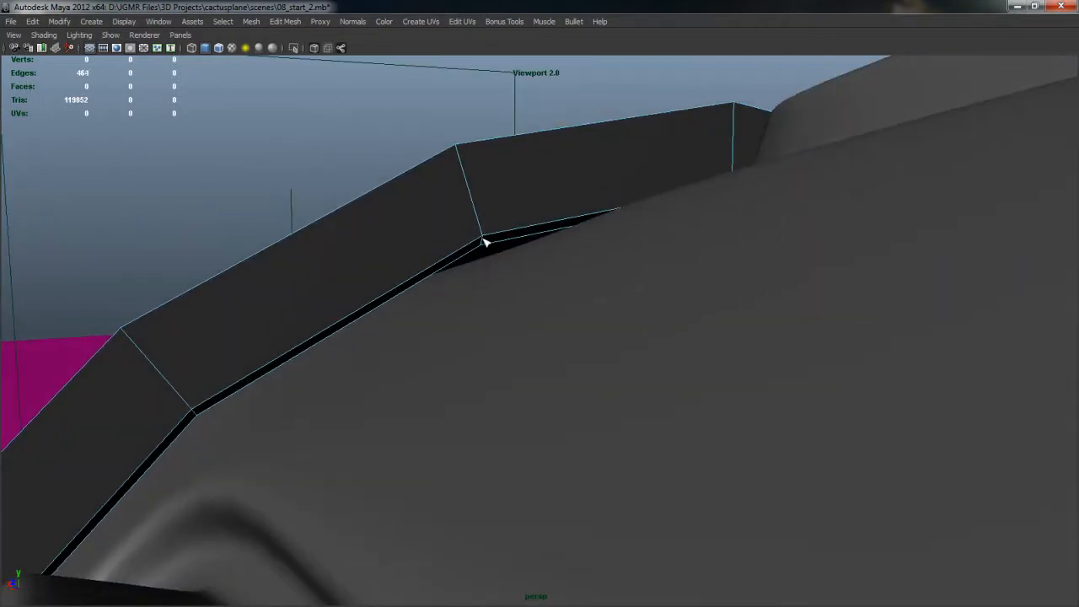
click(483, 238)
double_click(405, 286)
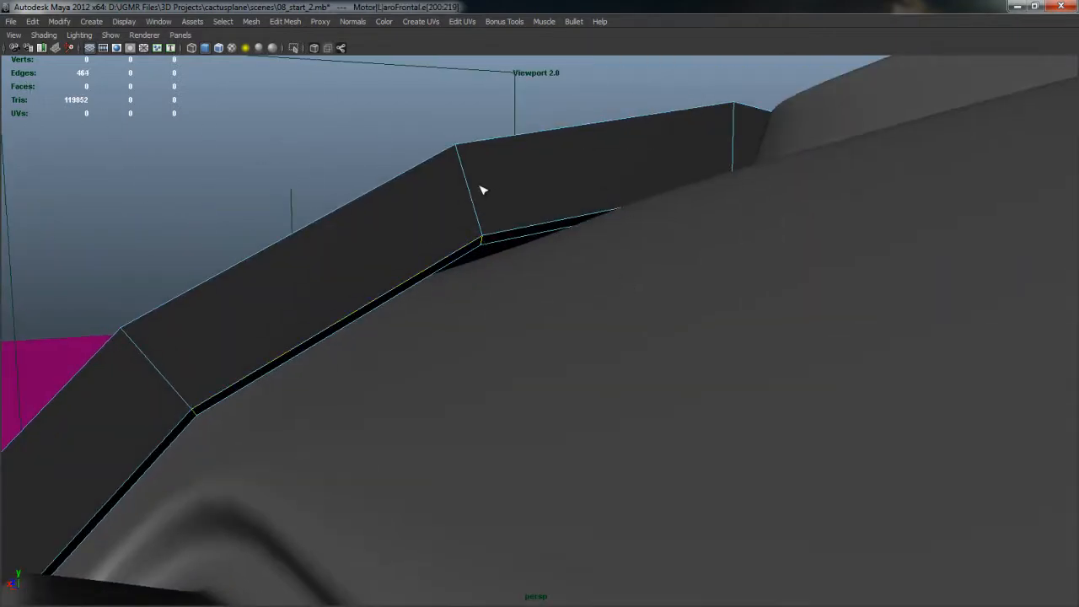
double_click(472, 192)
alt+right_drag(503, 262, 354, 253)
alt+drag(354, 253, 409, 95)
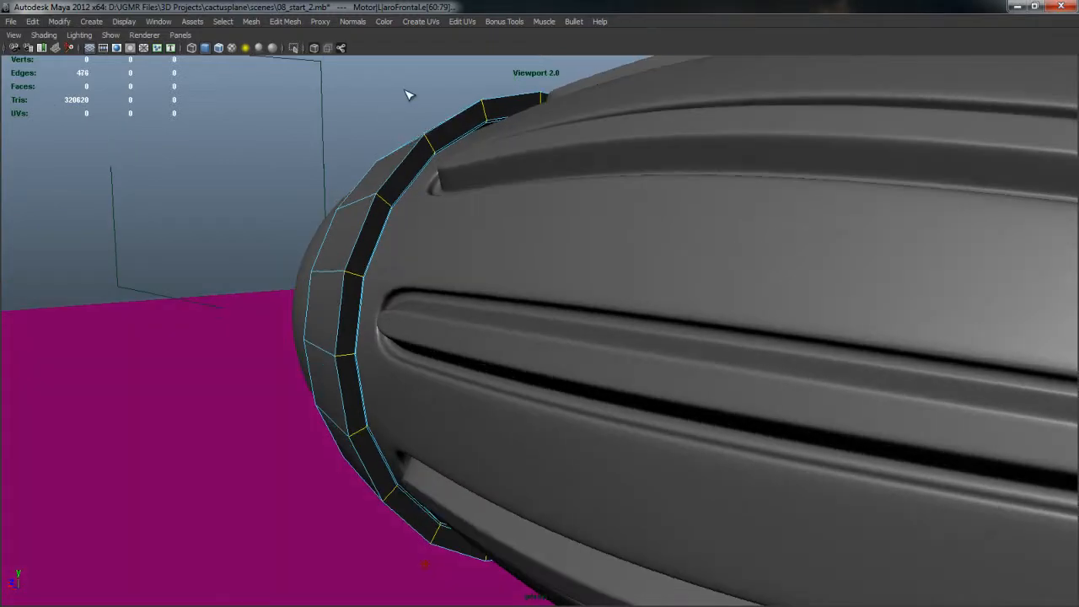
ctrl+right_drag(418, 89, 416, 150)
alt+drag(493, 182, 472, 236)
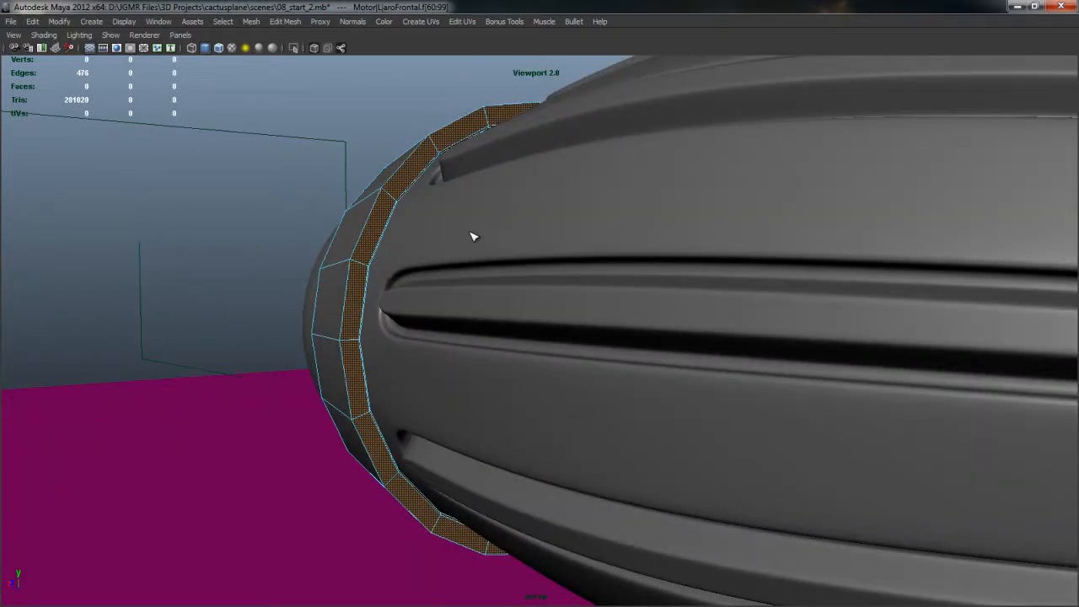
key(r)
alt+drag(585, 314, 525, 334)
alt+drag(397, 284, 600, 265)
click(906, 116)
- Bevel the front ring's forward and rear outer edge loops with a fractional width of 0.15 and 1 segment
right_click(576, 152)
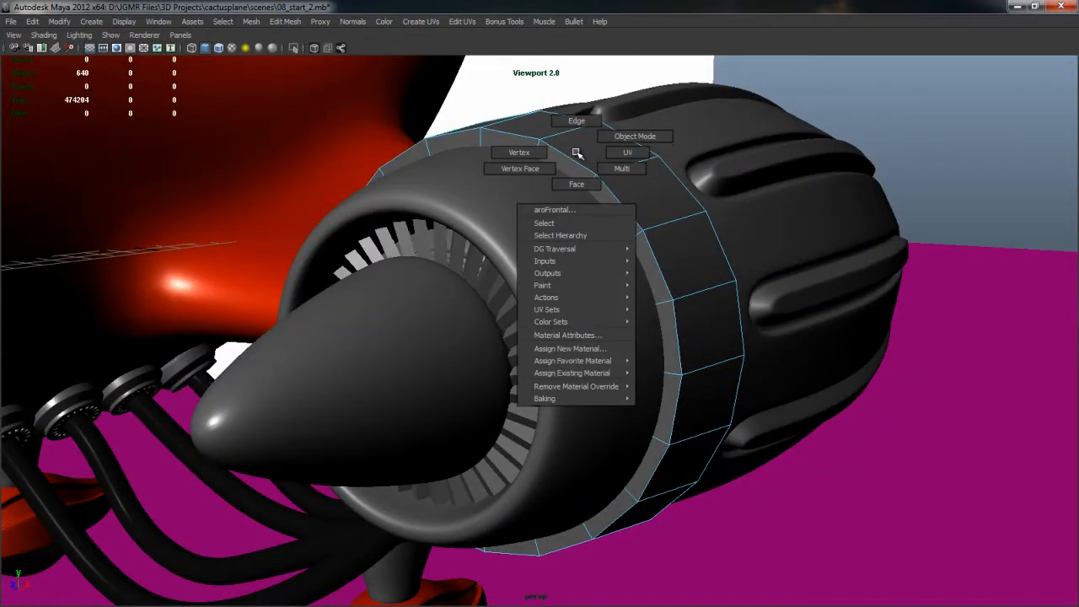
right_drag(577, 152, 576, 122)
double_click(567, 157)
alt+drag(599, 147, 497, 150)
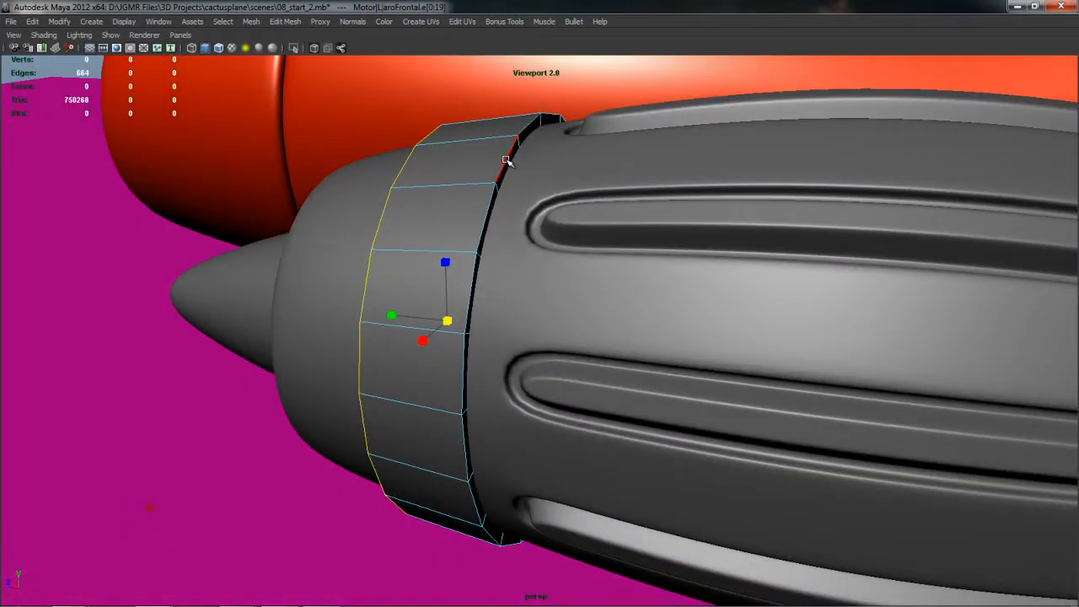
shift+double_click(506, 160)
shift+right_drag(613, 159, 706, 160)
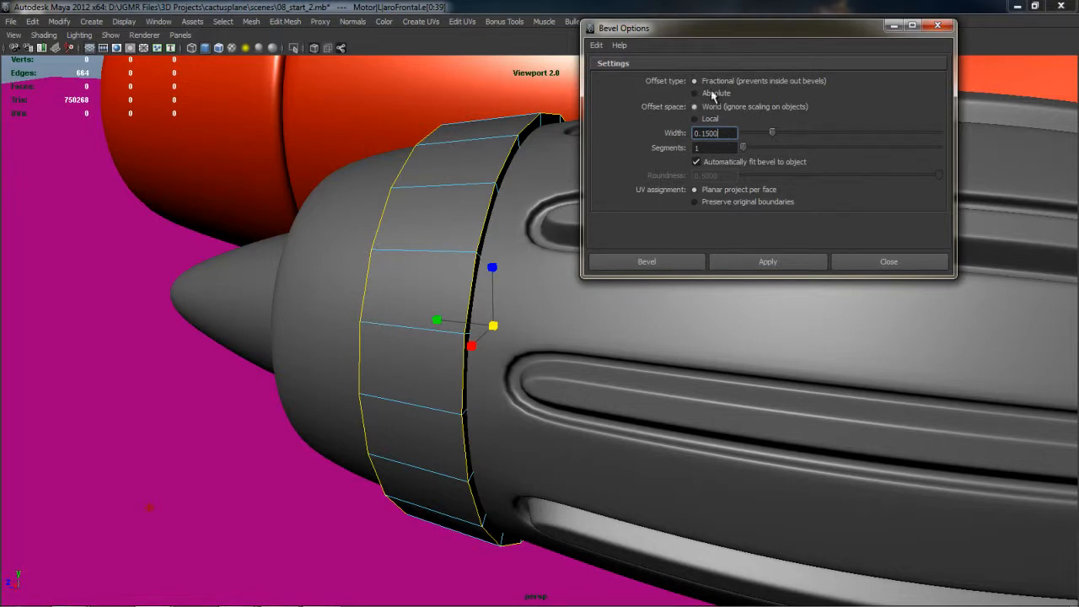
click(654, 263)
alt+drag(655, 264, 571, 258)
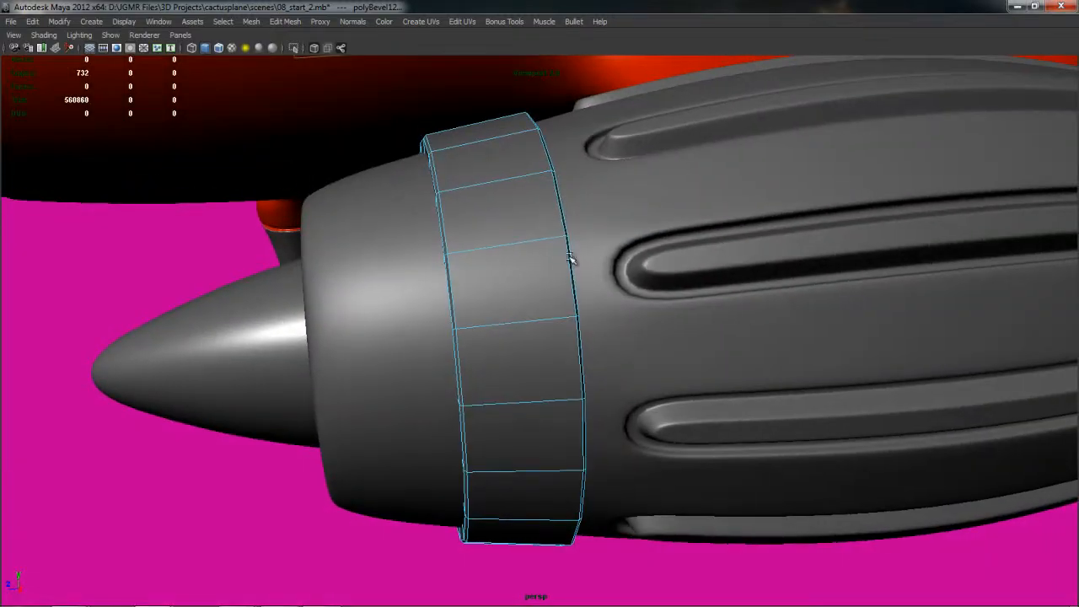
- Extrude the ring's wide outer face loop in place, scale it slightly narrower and give the extrusion 2 divisions
right_click(542, 214)
click(541, 245)
double_click(527, 278)
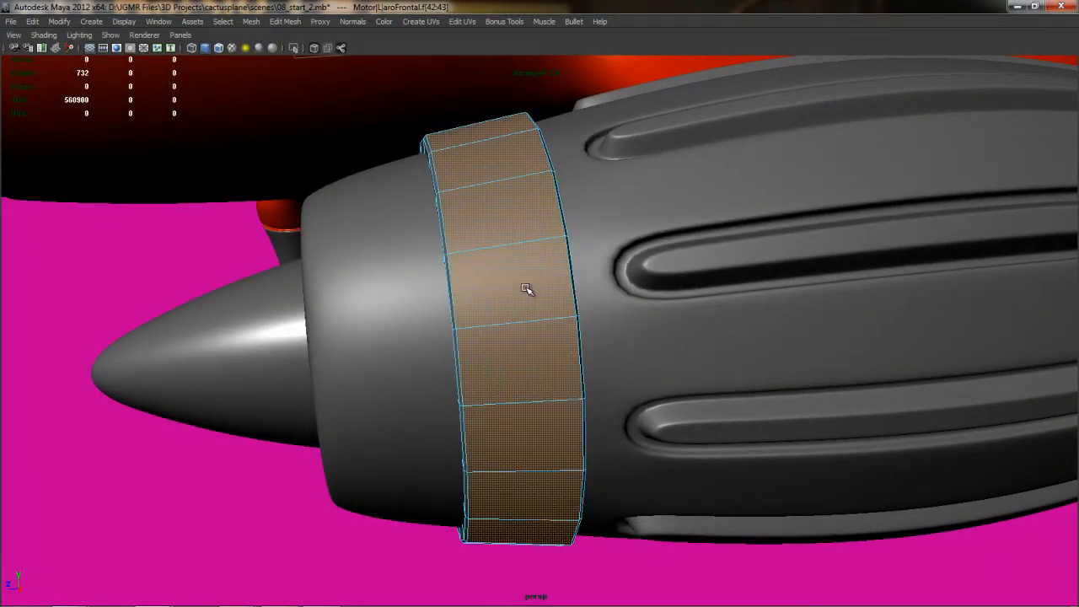
alt+drag(528, 294, 615, 228)
shift+right_drag(616, 228, 612, 257)
alt+middle_drag(702, 428, 556, 345)
alt+right_drag(557, 345, 677, 349)
alt+drag(679, 351, 643, 327)
alt+right_drag(642, 327, 725, 334)
alt+middle_drag(633, 300, 631, 400)
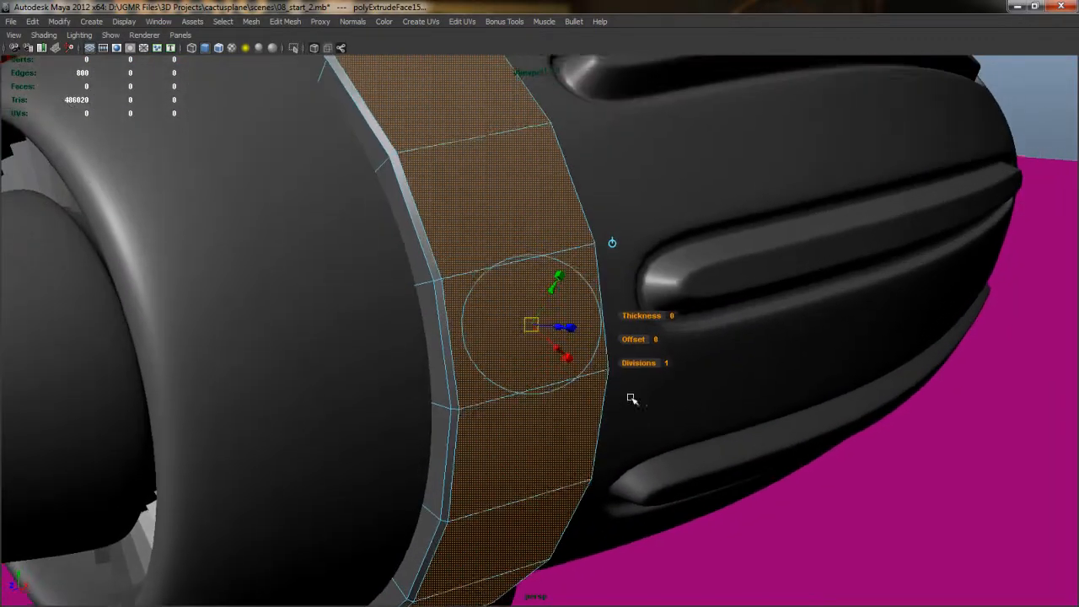
alt+right_drag(631, 399, 679, 404)
alt+drag(680, 405, 538, 379)
click(685, 330)
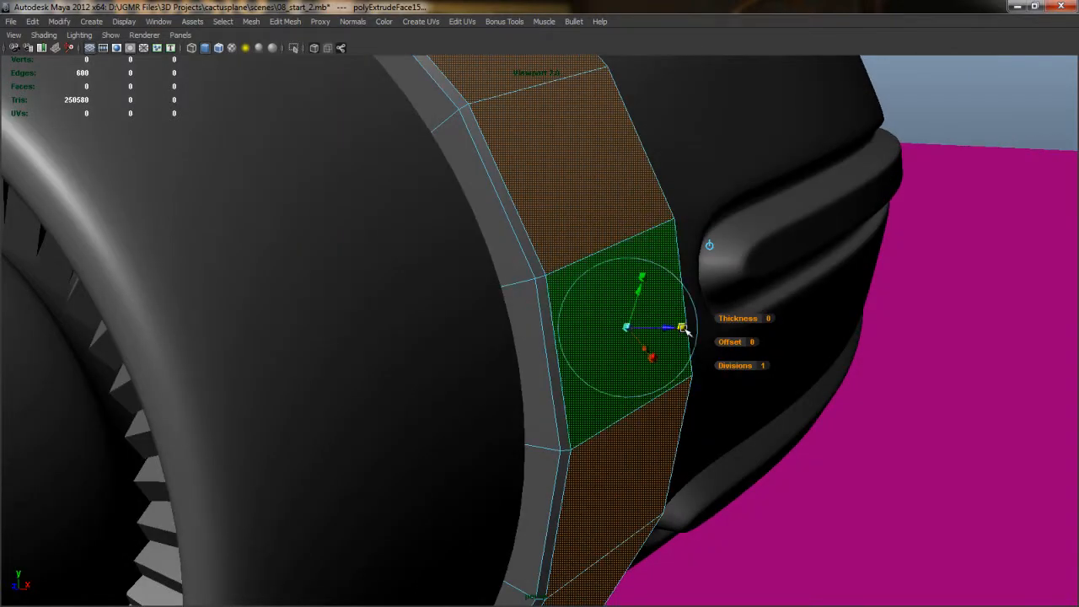
drag(631, 330, 621, 323)
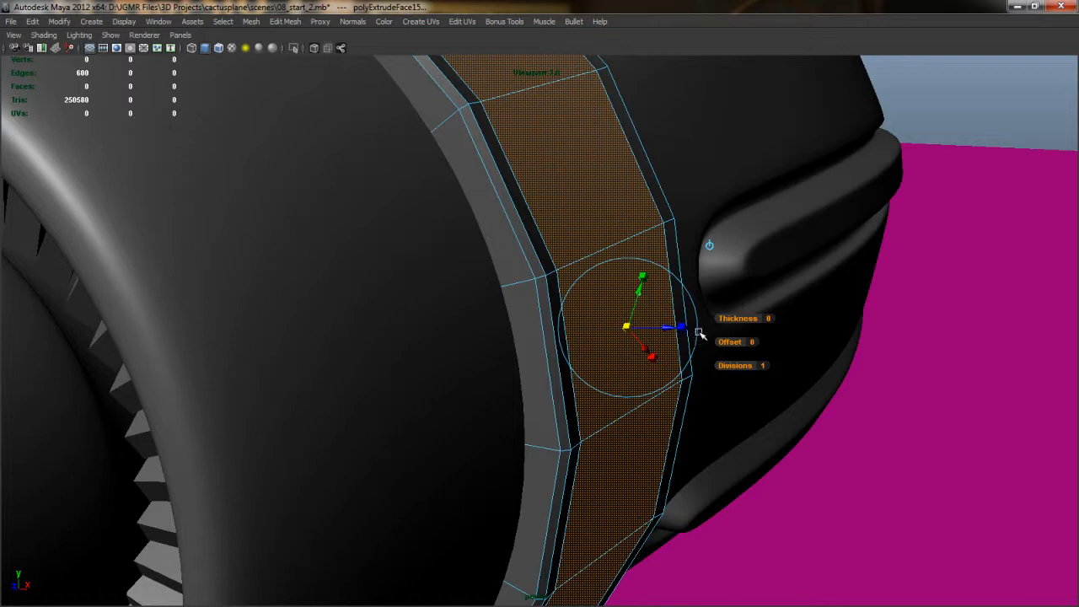
drag(739, 365, 745, 370)
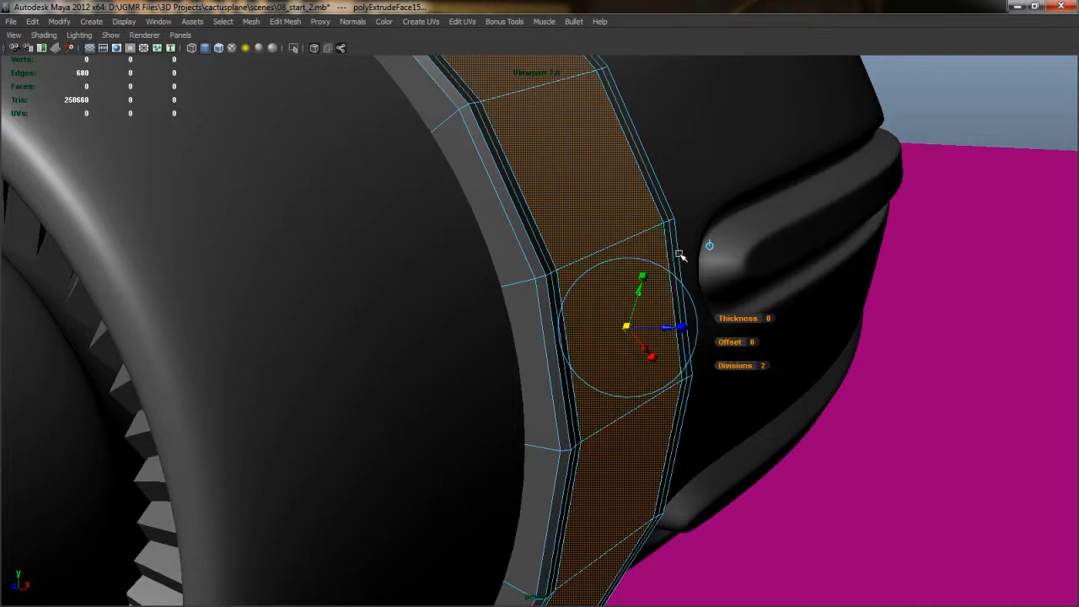
- Extrude the outer face loop slightly inward, then extrude it again, scaled narrower, with an added division
key(g)
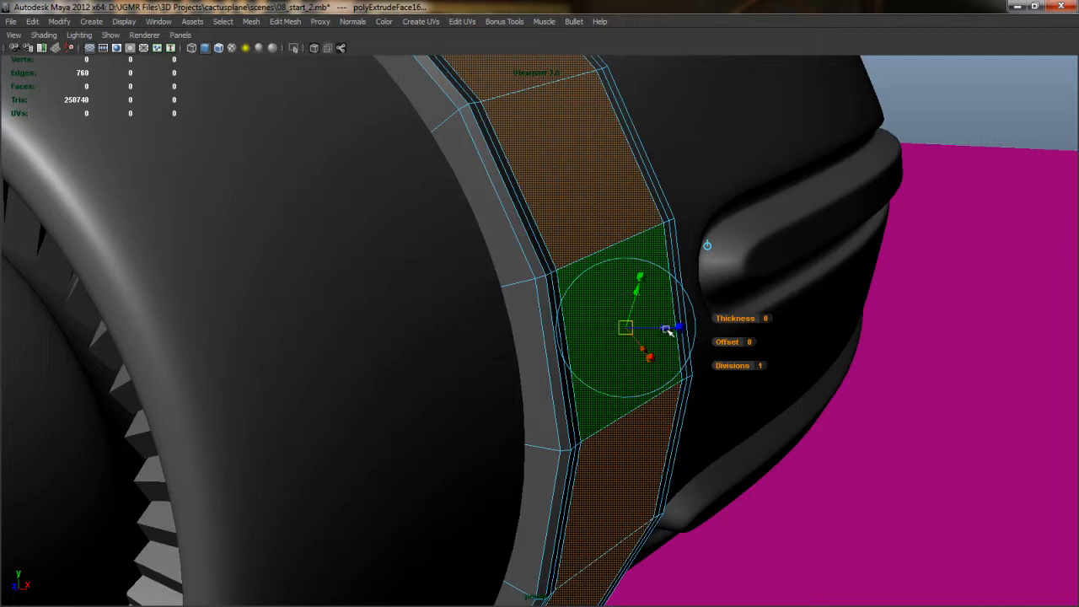
key(g)
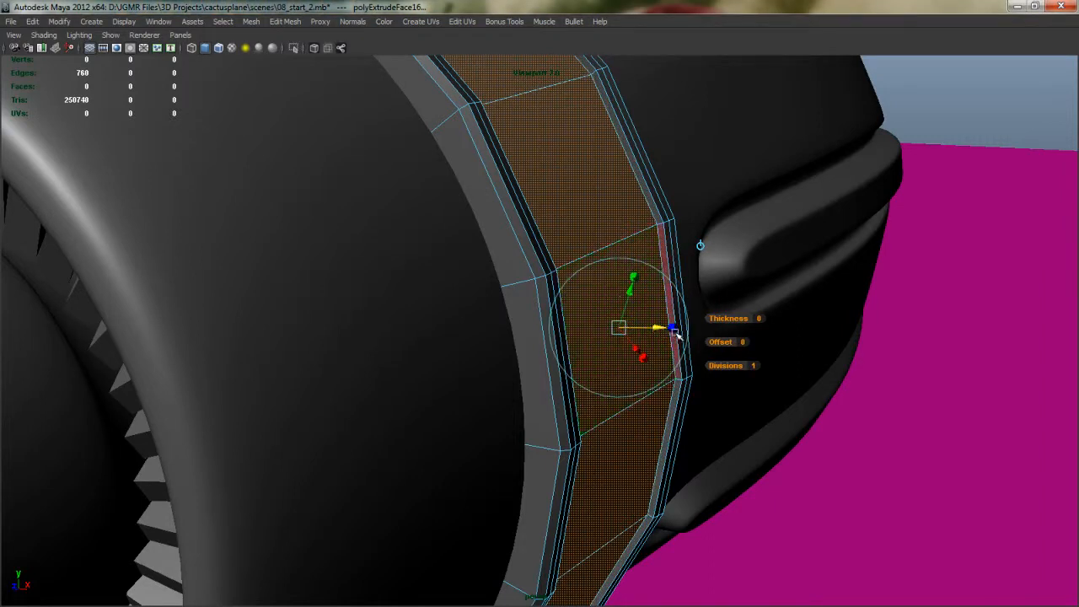
drag(671, 331, 609, 329)
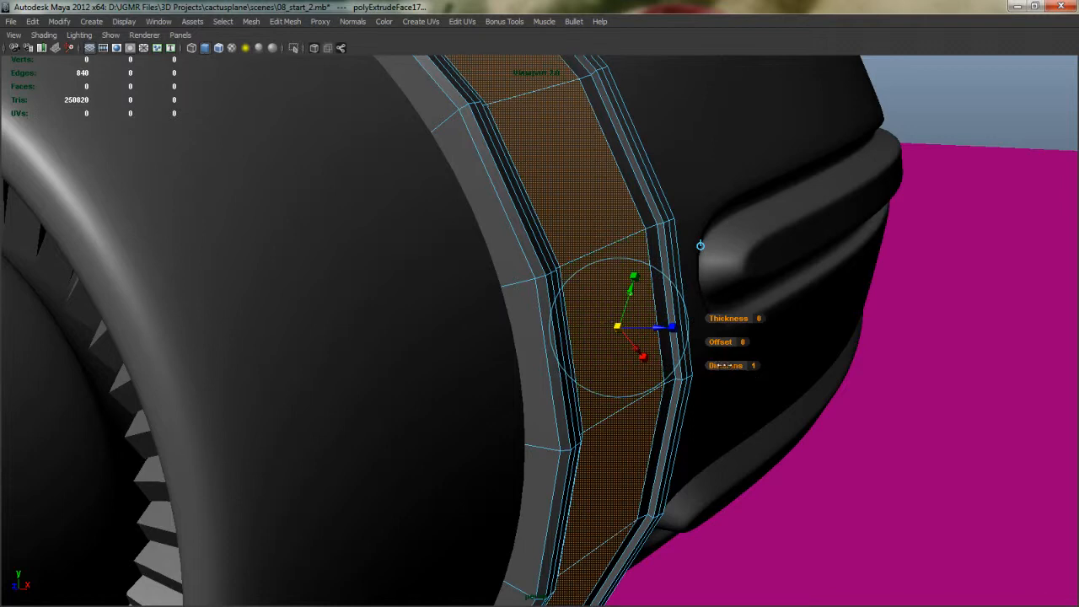
drag(724, 366, 727, 366)
- Extrude the narrowed face loop outward into a raised band with 4 divisions and scale its top faces narrower
key(g)
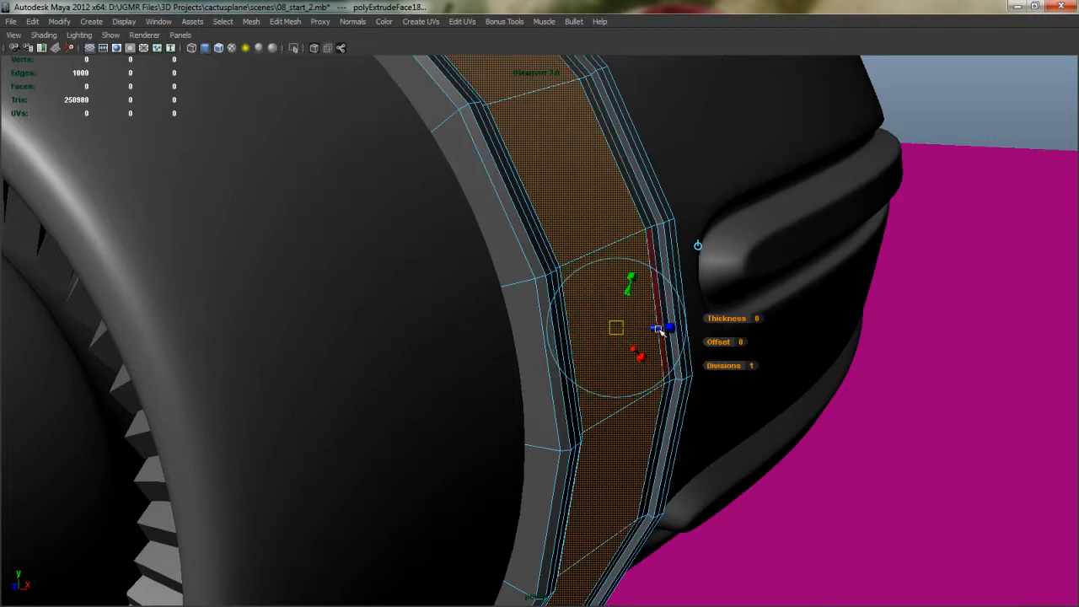
drag(656, 330, 705, 332)
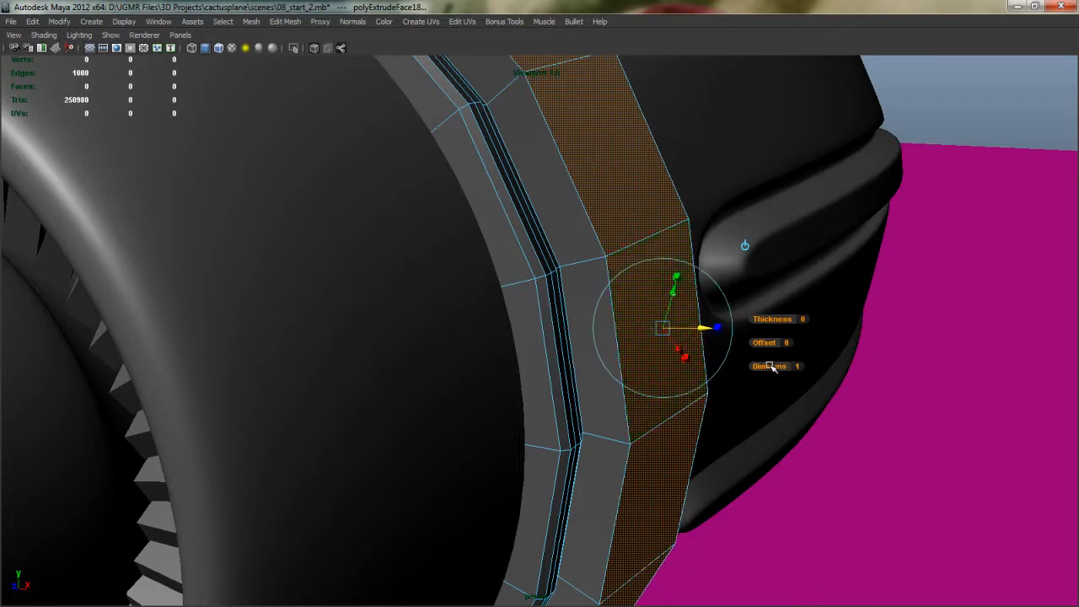
drag(769, 365, 784, 365)
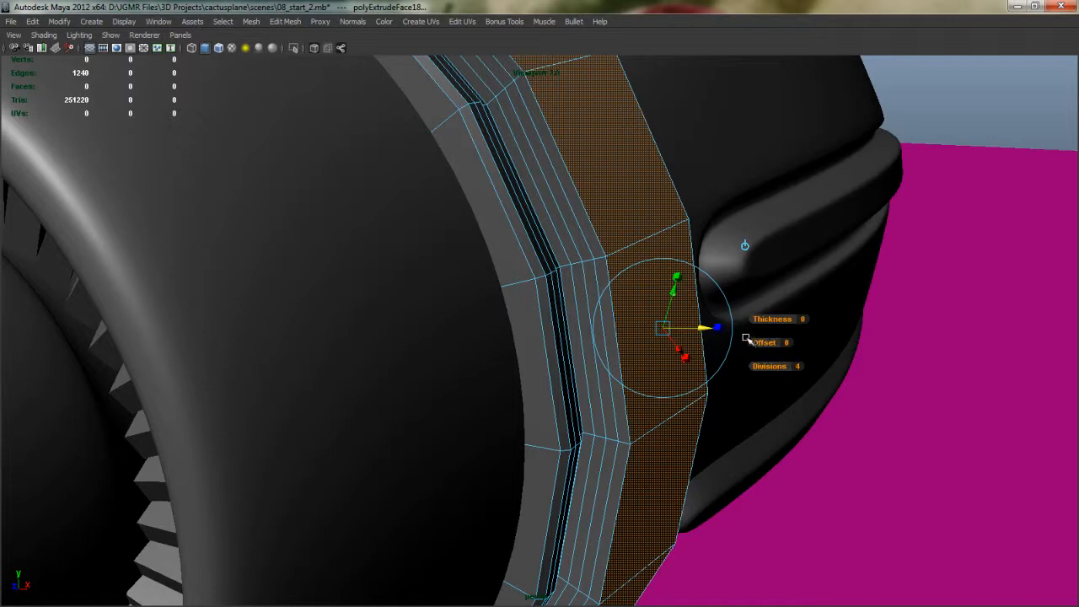
click(718, 328)
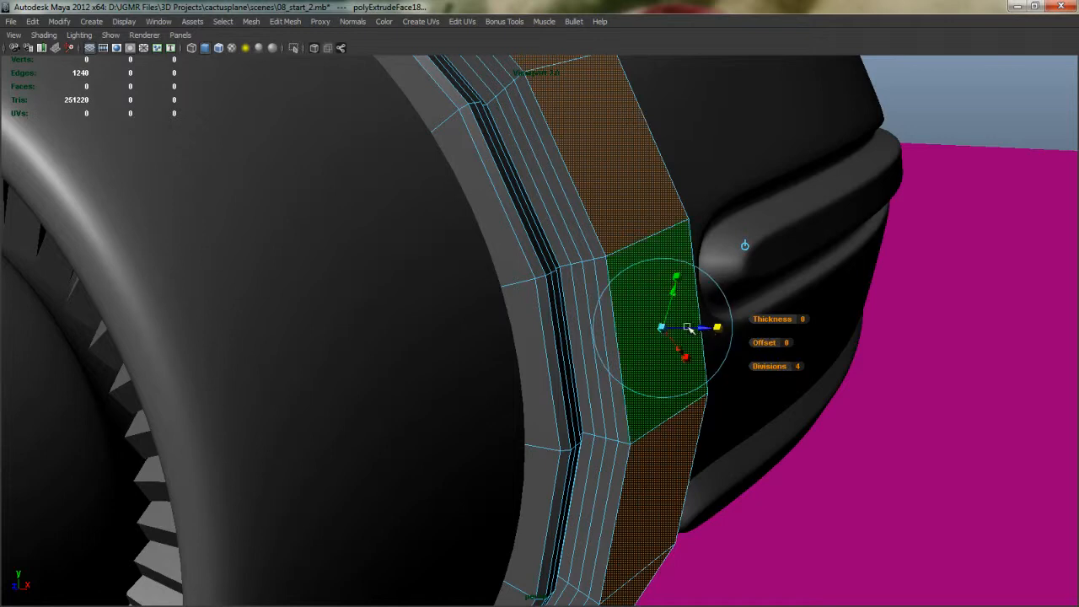
drag(665, 329, 642, 331)
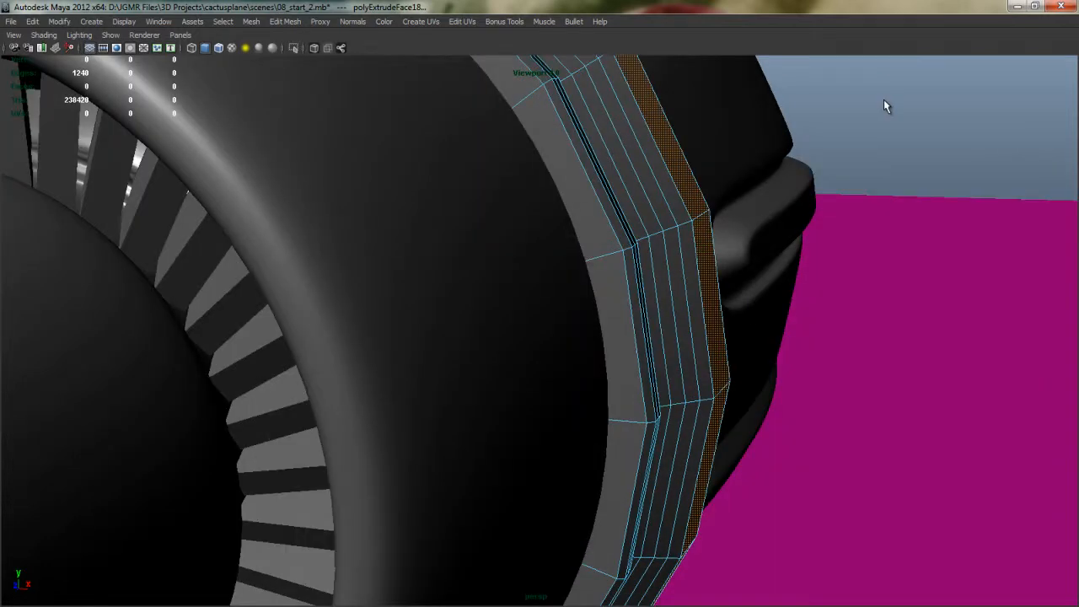
click(885, 126)
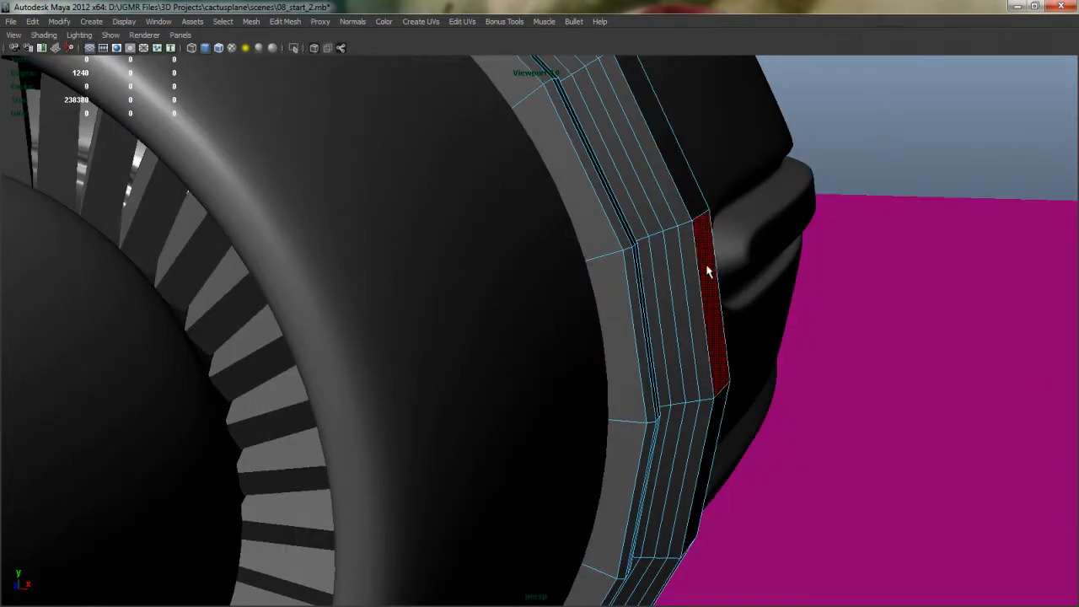
- Select the edge loops along the top and base of the ring's raised band and bevel them
right_drag(707, 272, 699, 236)
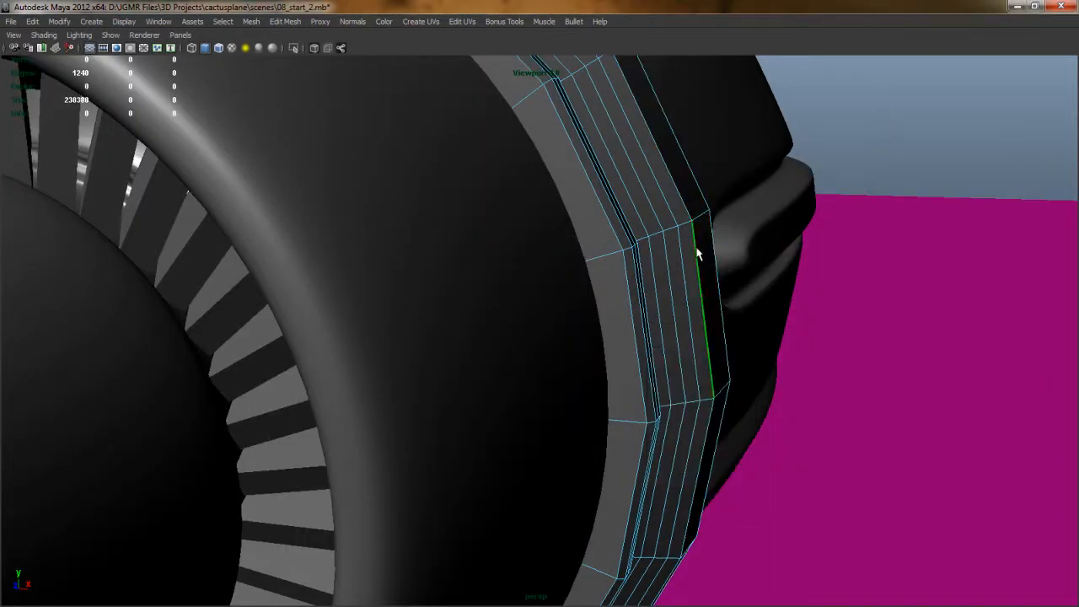
double_click(696, 248)
alt+drag(715, 259, 450, 277)
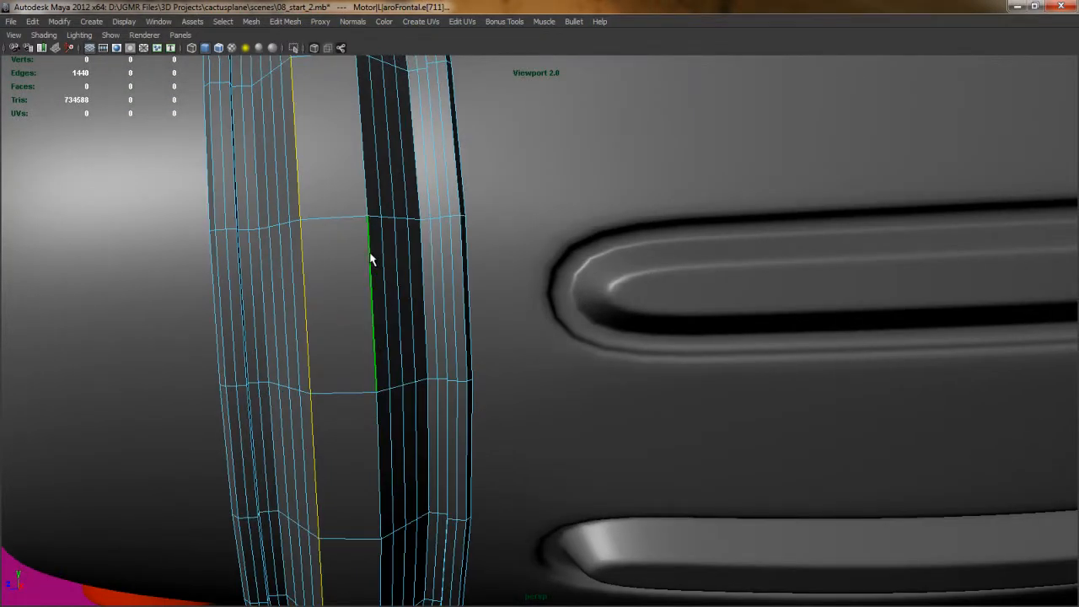
alt+drag(363, 270, 407, 275)
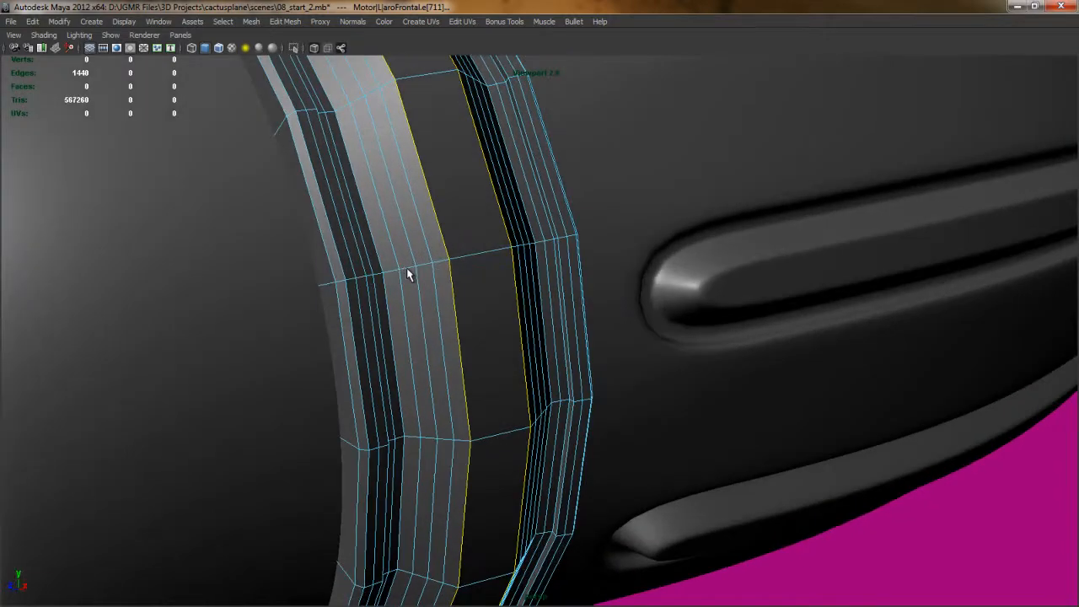
alt+drag(494, 328, 498, 305)
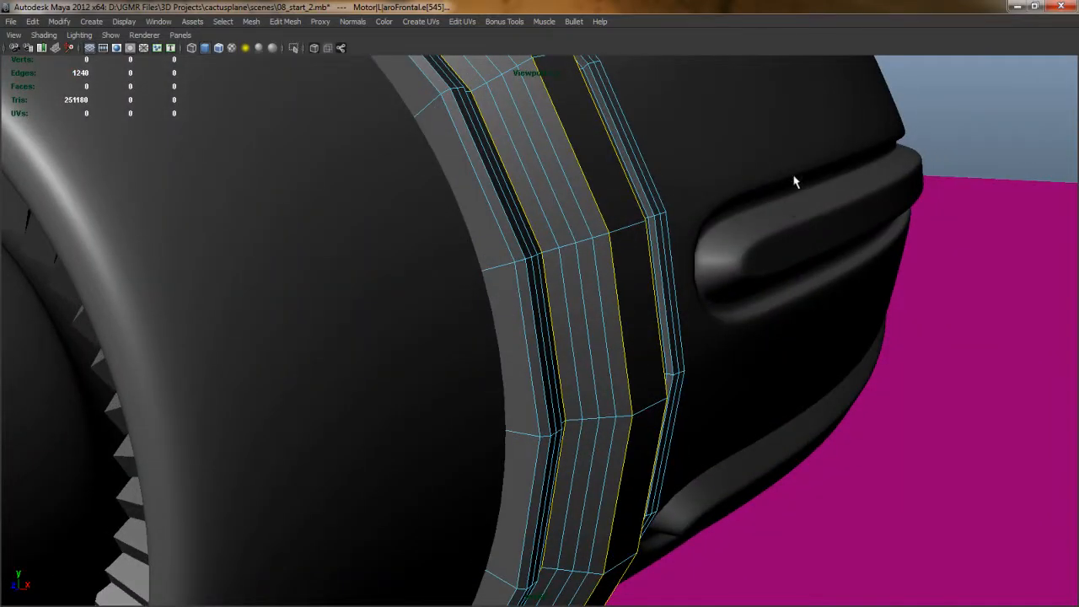
shift+right_click(793, 145)
shift+right_drag(794, 145, 854, 142)
mouse_move(813, 164)
alt+mouse_down()
mouse_move(723, 241)
mouse_move(814, 173)
alt+mouse_up()
shift+right_drag(714, 152, 753, 135)
click(844, 137)
- Examine the smoothed front ring on the engine from close up and from farther away
alt+right_drag(796, 209, 536, 273)
mouse_move(612, 274)
alt+mouse_down()
mouse_move(479, 256)
mouse_move(595, 270)
mouse_move(555, 276)
mouse_move(621, 298)
mouse_move(605, 287)
alt+mouse_up()
alt+drag(536, 323, 578, 293)
alt+right_drag(578, 293, 407, 285)
alt+middle_drag(407, 285, 837, 272)
alt+right_drag(838, 273, 435, 280)
alt+middle_drag(435, 280, 456, 245)
alt+drag(341, 323, 628, 270)
- Select the main casing's face loop just behind the rounded intake lip and turn off Keep Faces Together
click(628, 269)
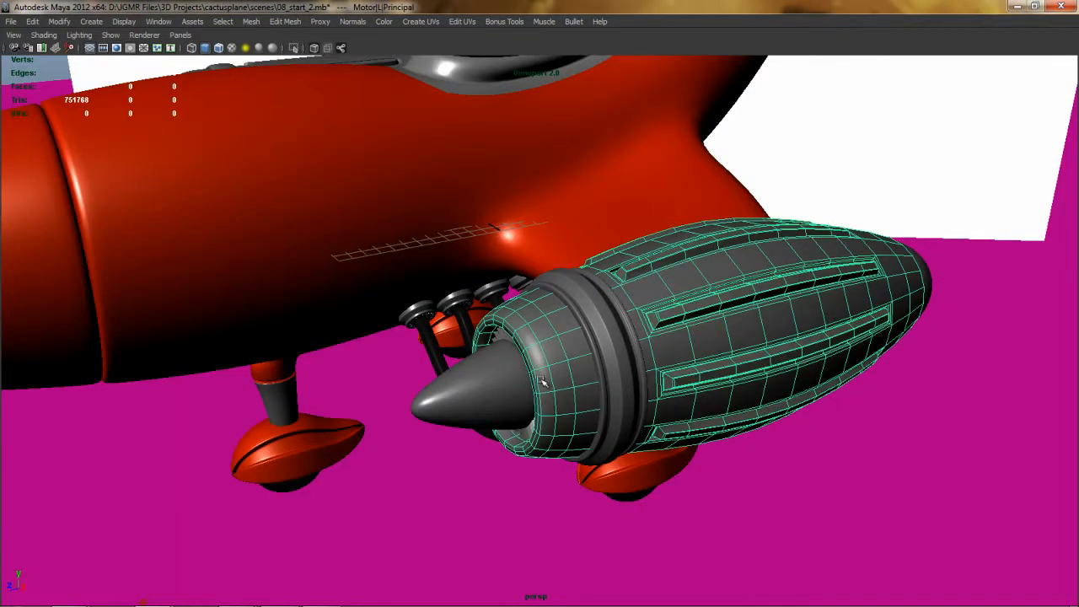
alt+right_drag(543, 381, 868, 330)
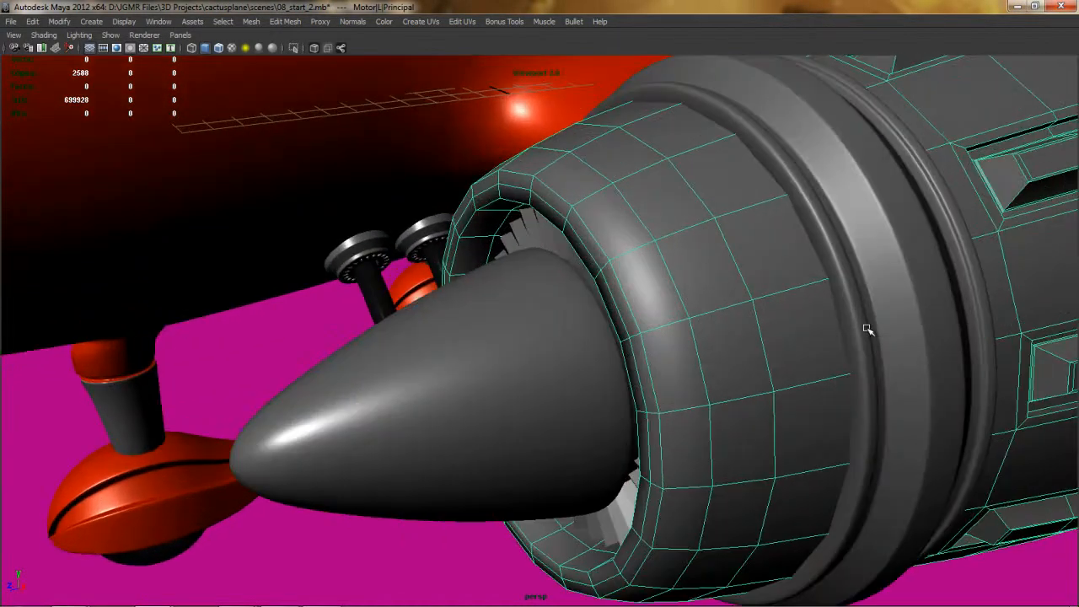
right_drag(668, 208, 669, 233)
click(670, 210)
shift+double_click(715, 264)
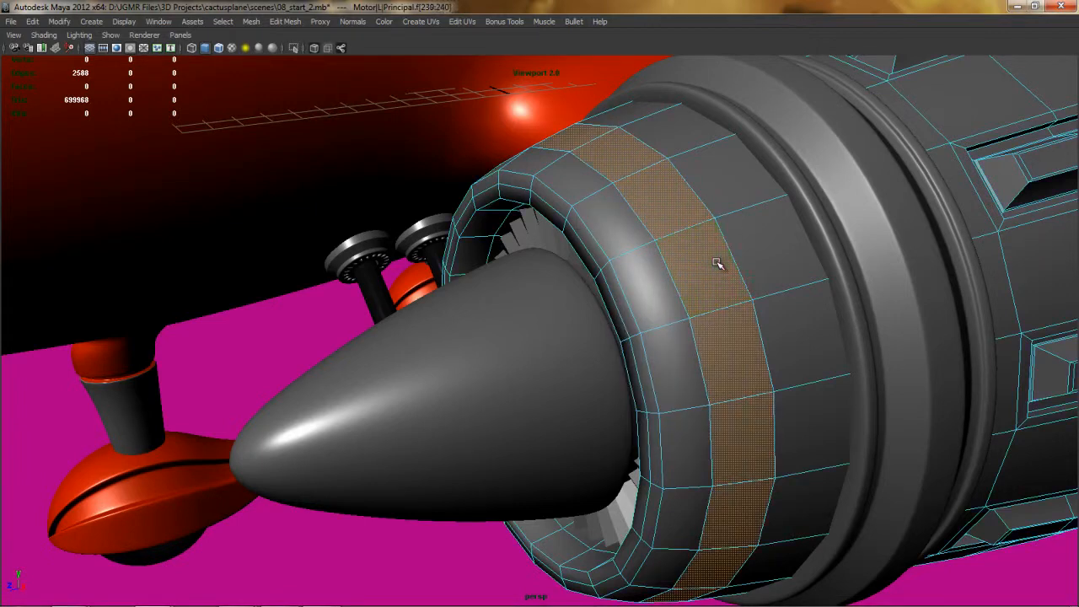
click(289, 22)
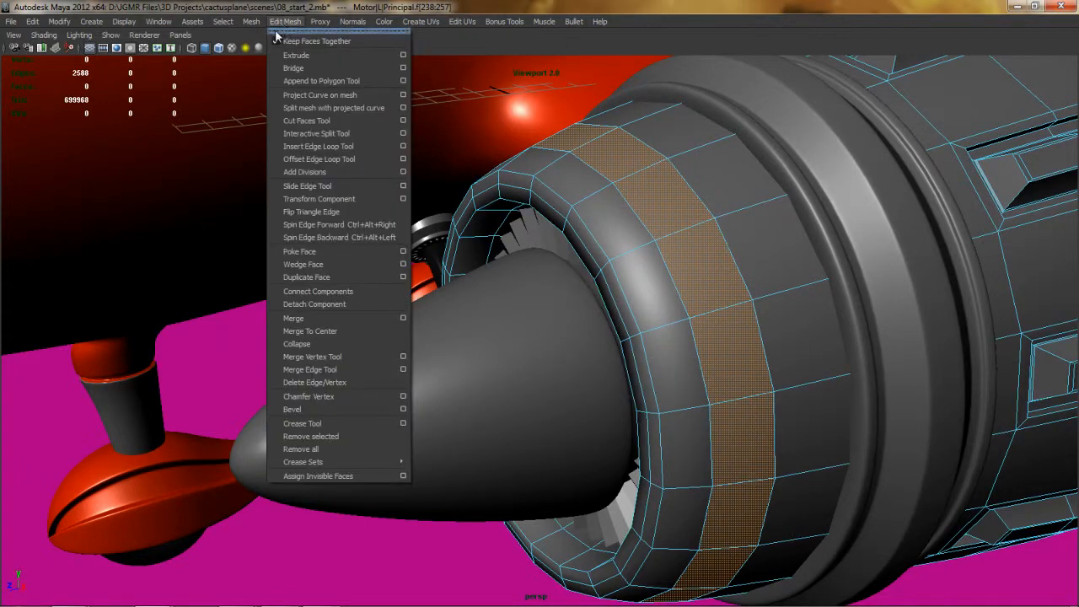
click(287, 41)
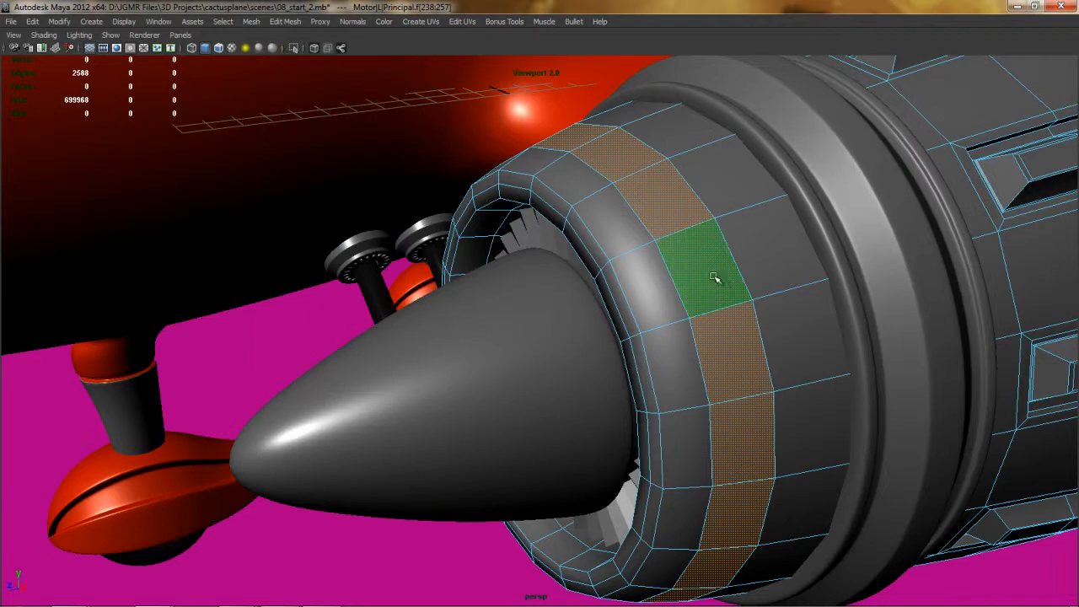
- Extrude the selected face loop behind the intake lip as separate faces and scale each one inward to form inset panels
shift+right_click(776, 267)
shift+right_drag(776, 267, 776, 299)
alt+right_drag(662, 340, 935, 363)
alt+middle_drag(944, 387, 664, 307)
alt+drag(663, 307, 684, 342)
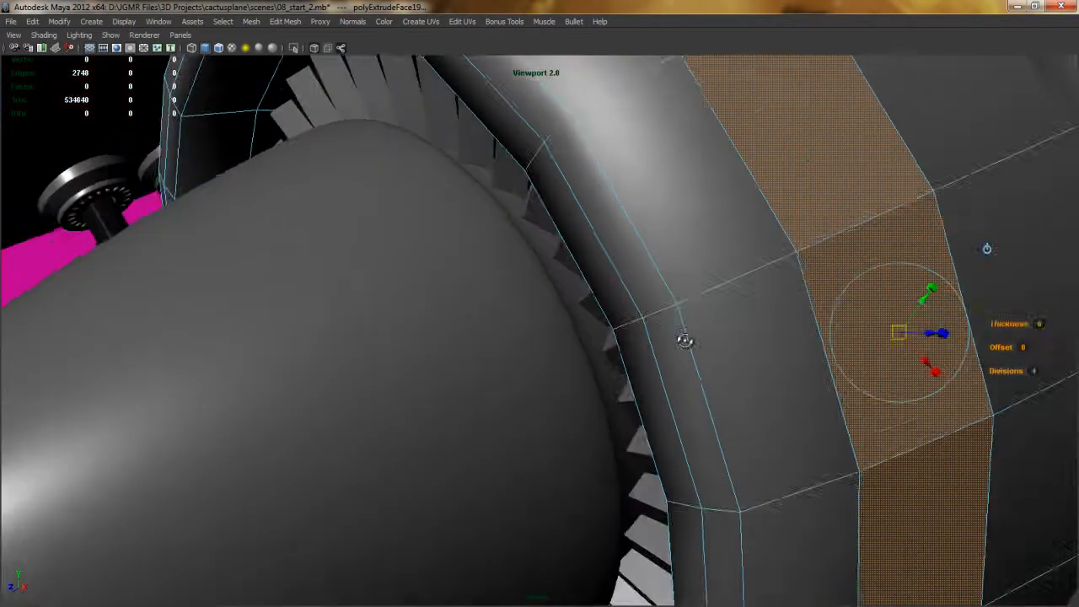
alt+middle_drag(684, 342, 565, 275)
alt+drag(566, 275, 747, 303)
alt+middle_drag(747, 304, 533, 425)
alt+right_drag(533, 424, 638, 331)
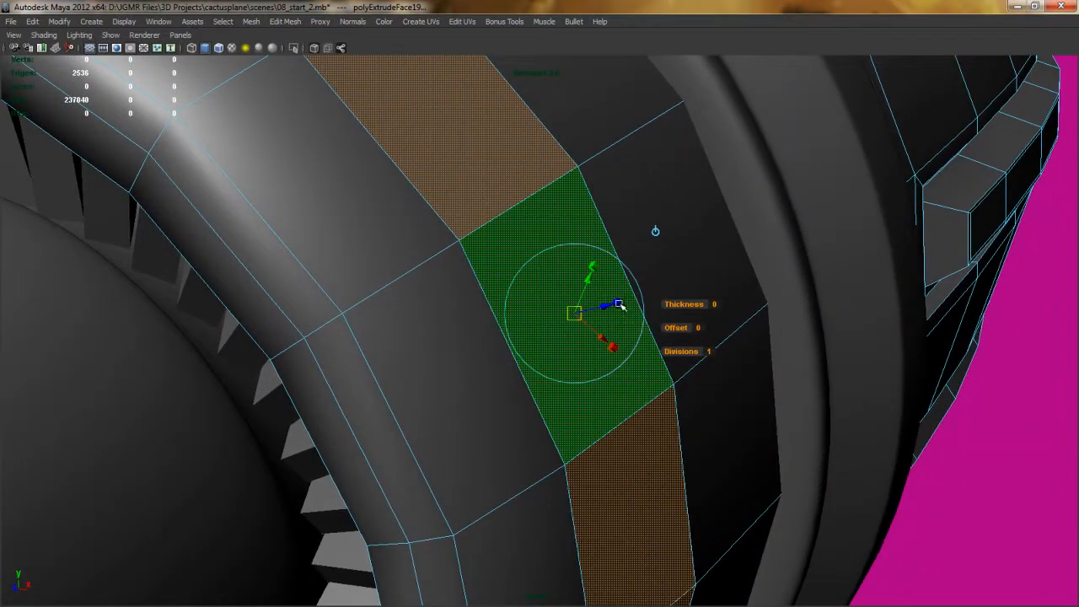
click(618, 305)
drag(574, 313, 570, 313)
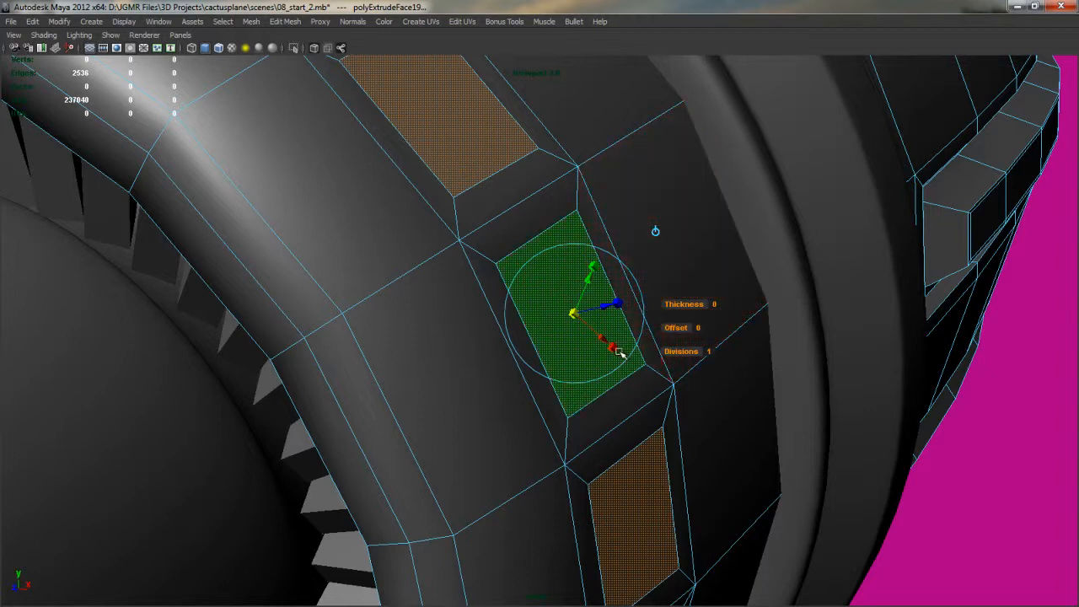
- Extrude the inset panel faces again and scale them slightly inward to add a thin supporting border
key(ctrl+e)
click(621, 305)
click(572, 313)
drag(574, 313, 571, 313)
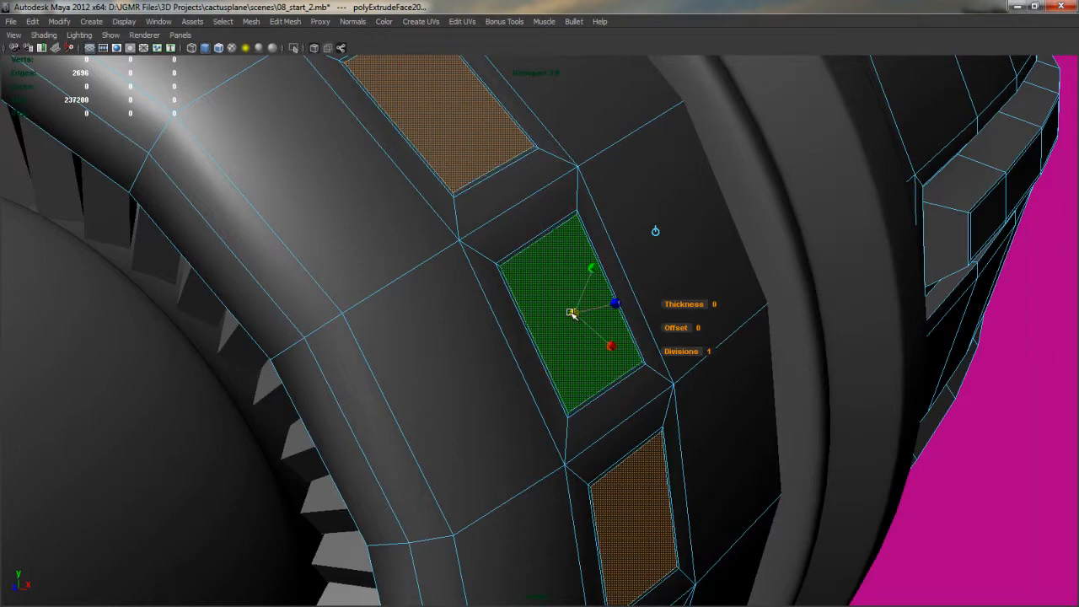
alt+drag(664, 279, 626, 292)
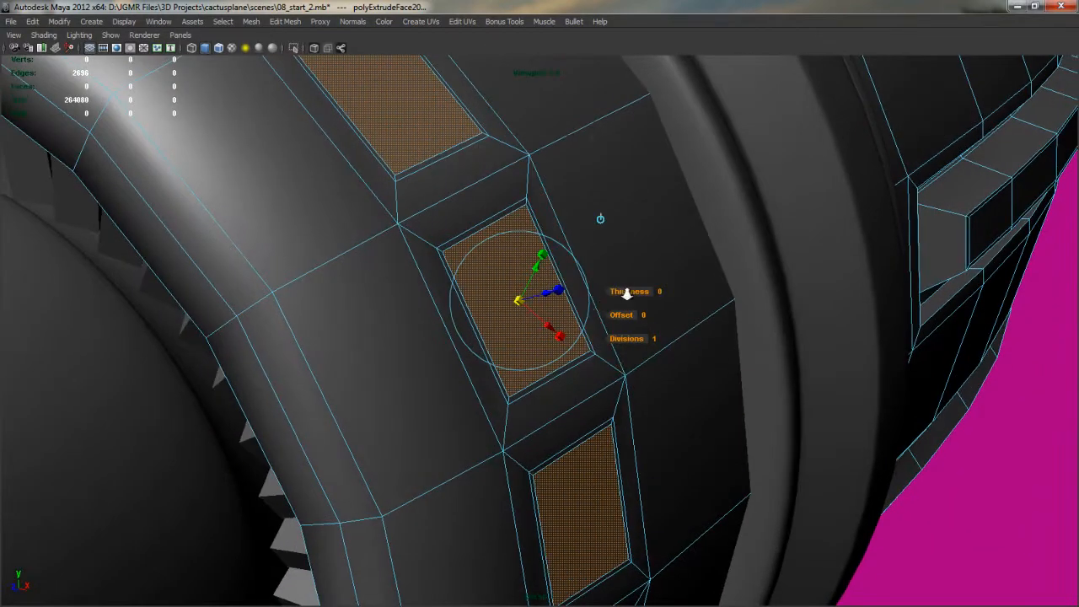
- Extrude the panel faces into the casing as recesses with 3 divisions and scale their floors smaller
alt+right_drag(626, 292, 705, 303)
key(g)
alt+drag(576, 338, 593, 335)
drag(711, 294, 644, 297)
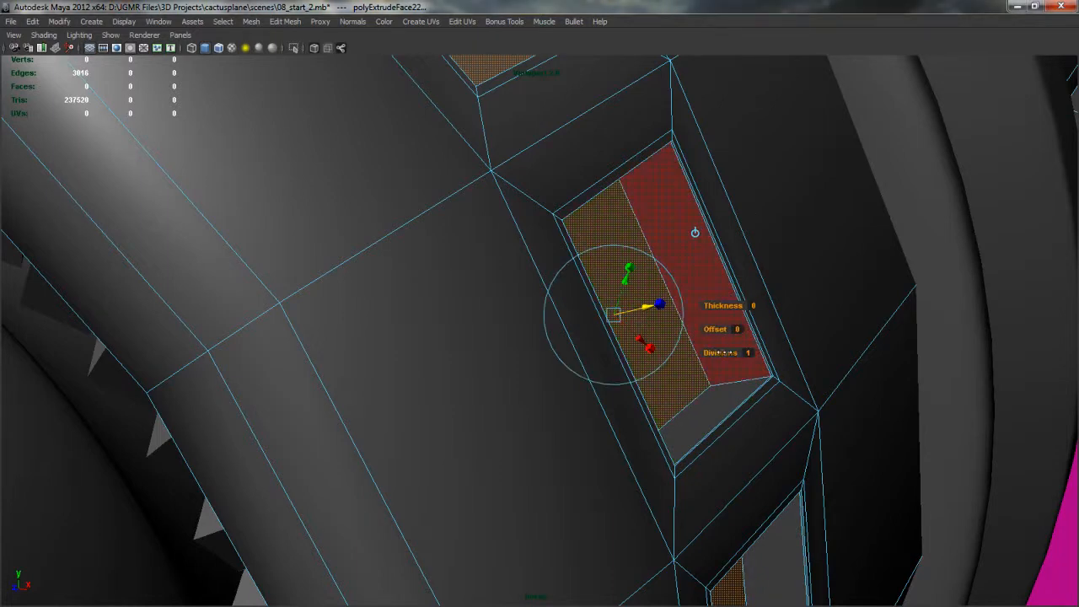
drag(723, 352, 734, 352)
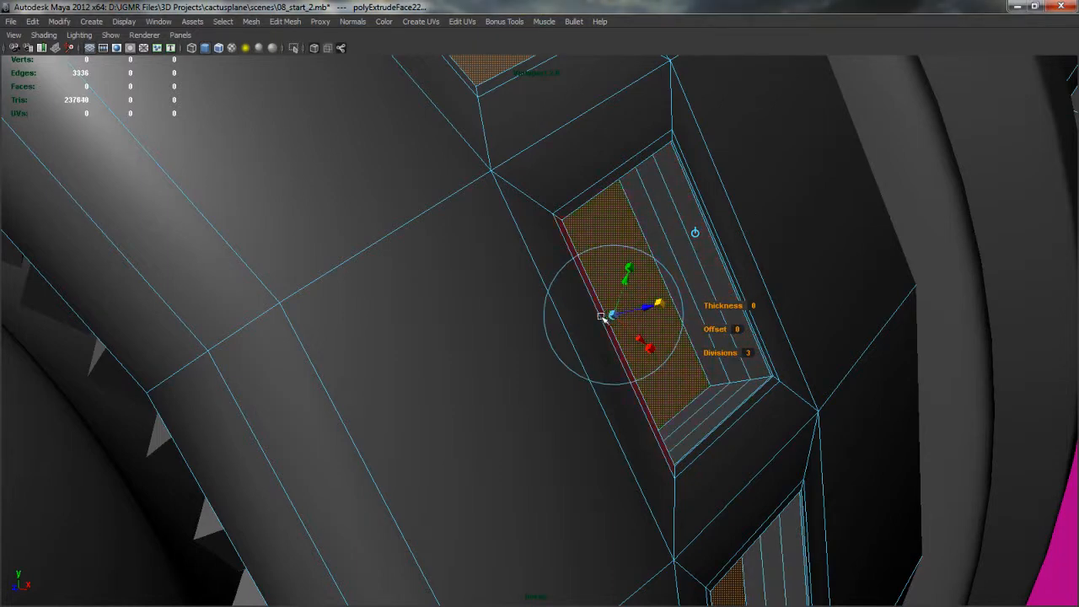
drag(615, 316, 597, 317)
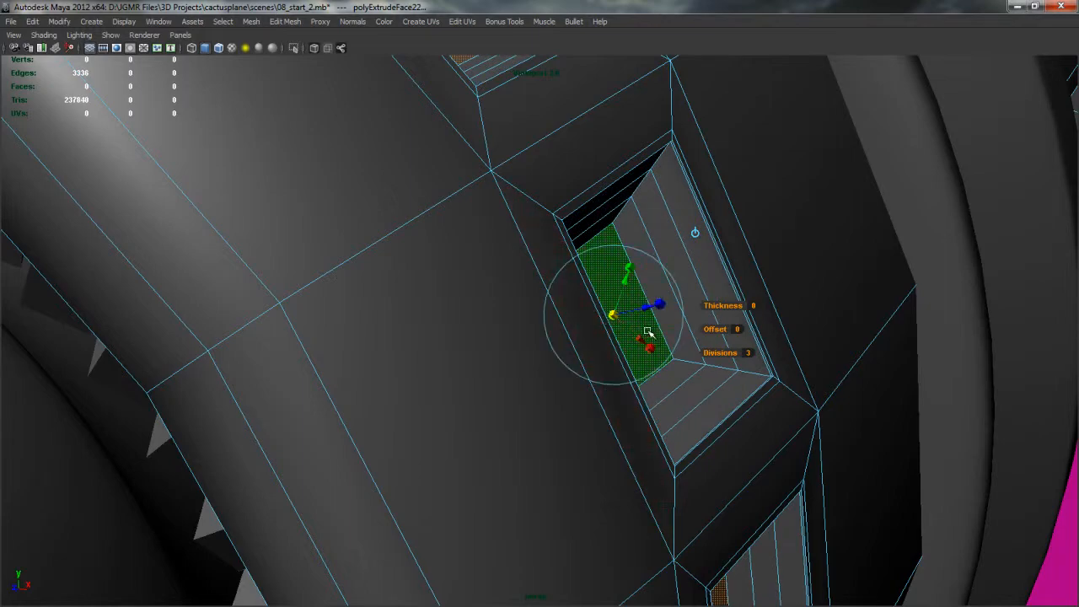
- Extrude the recess floors once more and scale them slightly inward for a tight inner border
alt+drag(656, 358, 652, 359)
key(g)
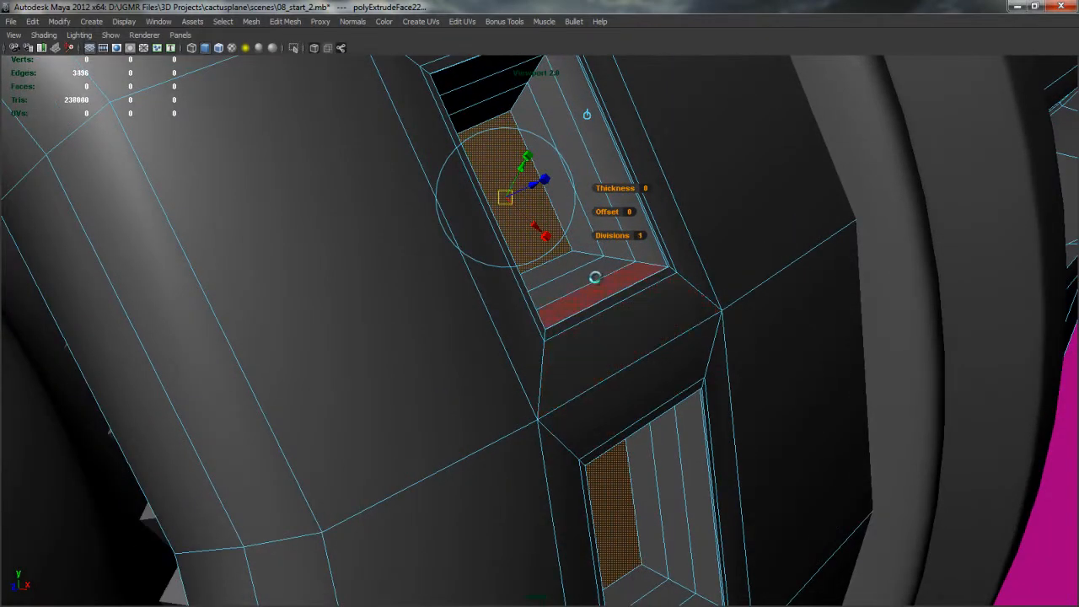
click(545, 180)
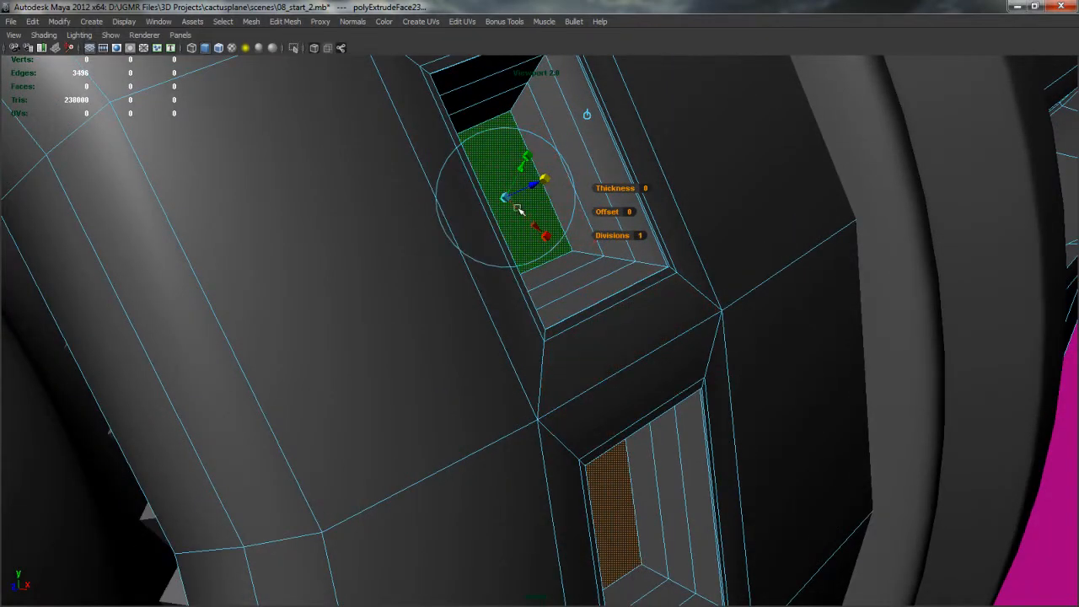
click(505, 198)
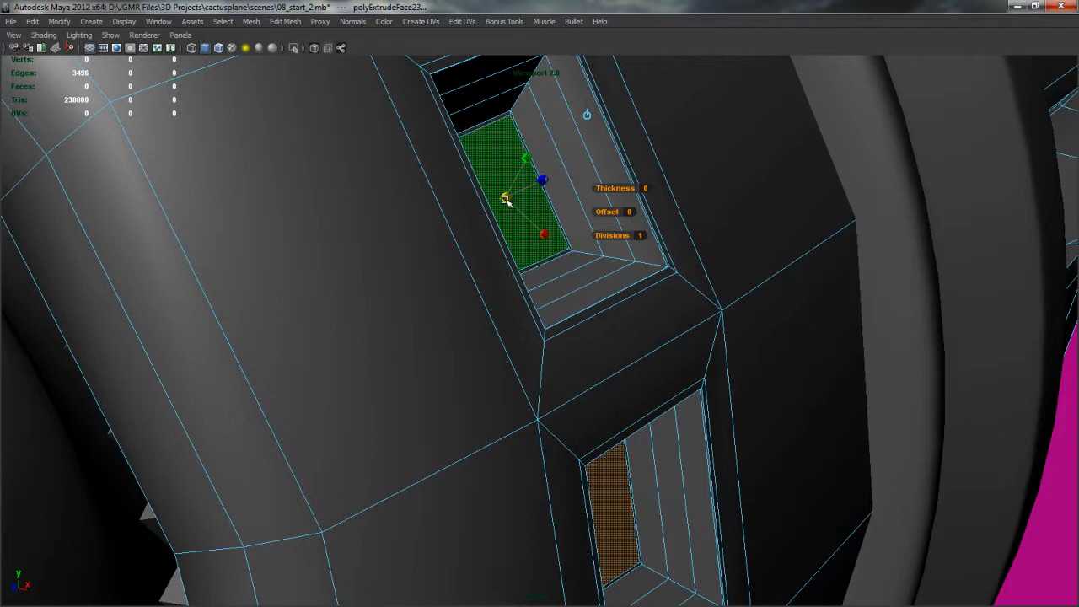
- Return the main casing to object mode, switch it to smooth preview and deselect it
alt+right_drag(731, 315, 427, 335)
alt+drag(514, 391, 544, 366)
key(q)
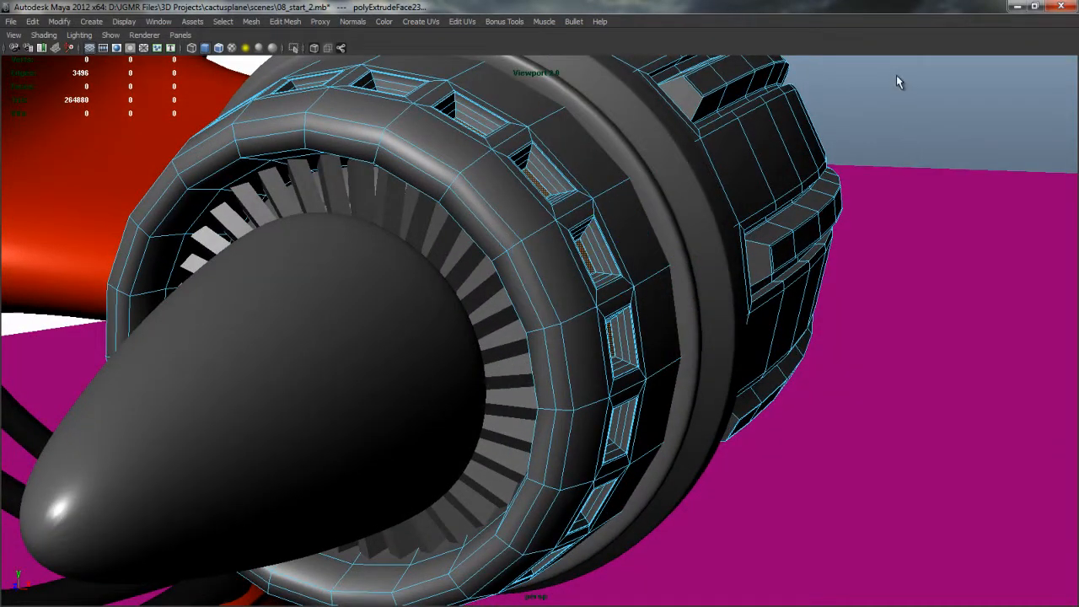
click(898, 78)
right_drag(627, 217, 674, 175)
click(556, 222)
key(3)
click(935, 122)
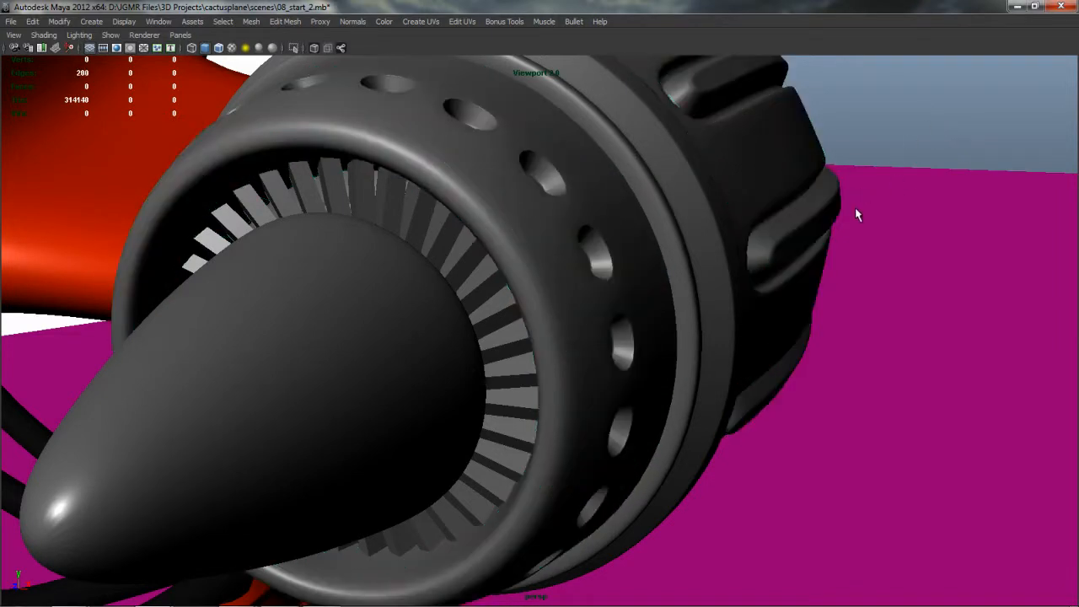
- Examine the smoothed intake holes on the engine and compare the engine with the whole aircraft
alt+right_drag(742, 257, 630, 272)
alt+drag(630, 272, 894, 310)
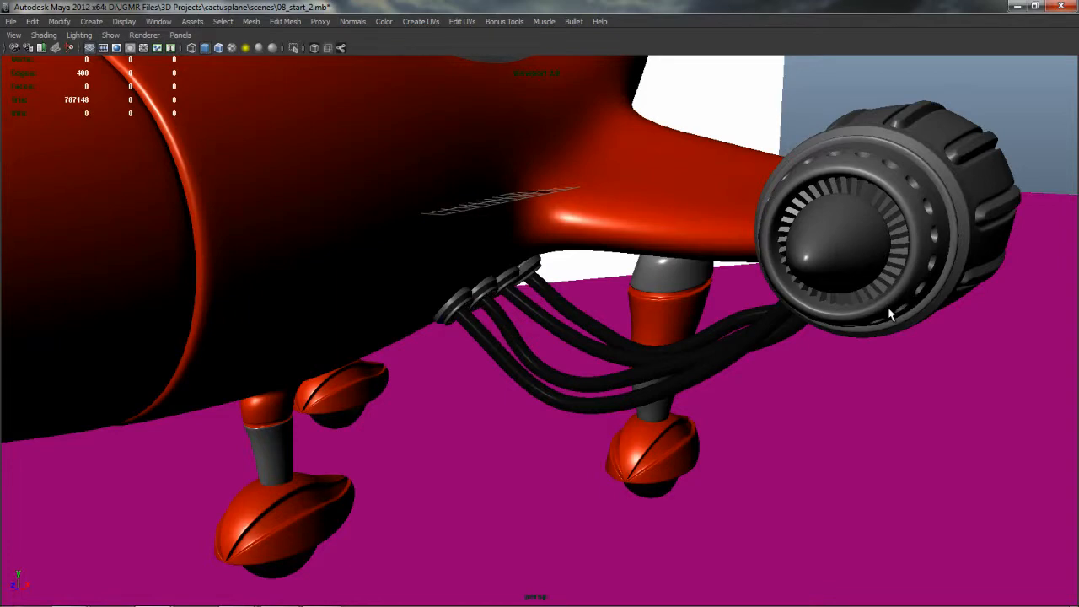
alt+middle_drag(834, 257, 838, 236)
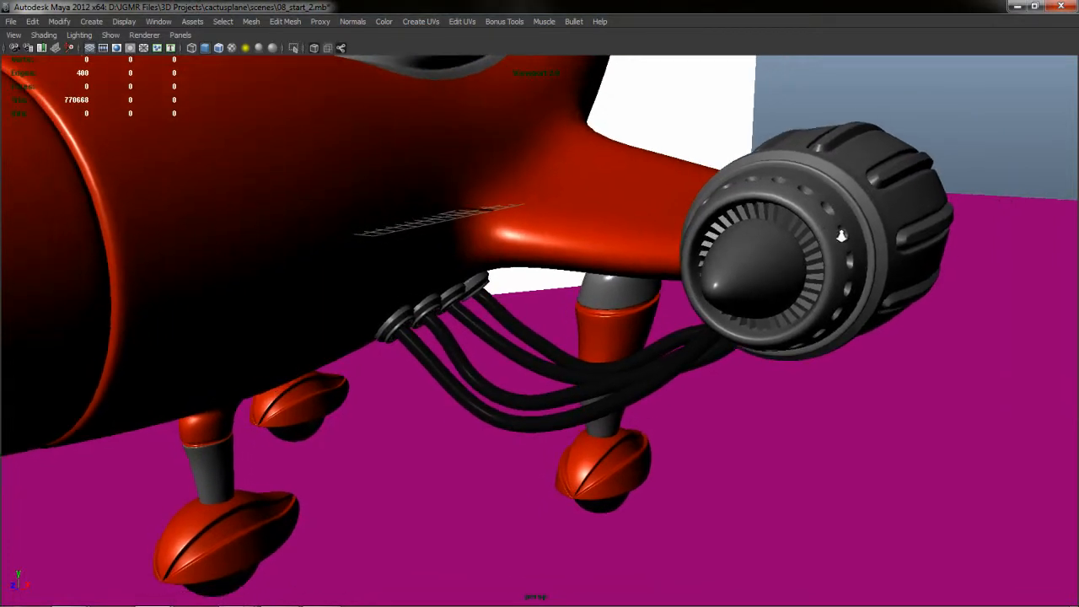
alt+right_drag(838, 236, 524, 305)
alt+middle_drag(524, 305, 708, 369)
alt+drag(708, 368, 735, 297)
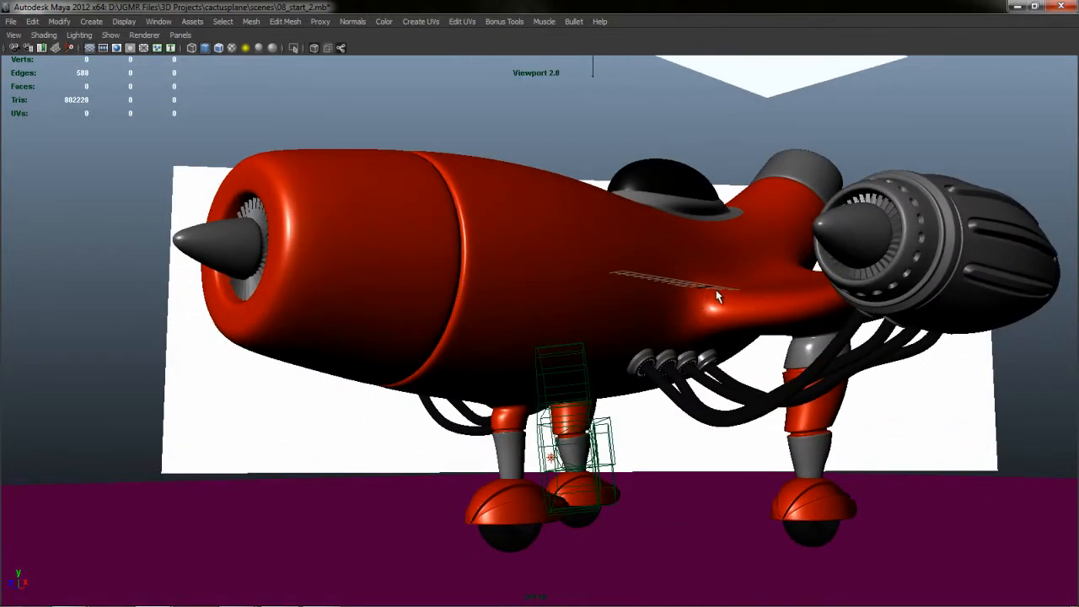
alt+middle_drag(744, 260, 634, 253)
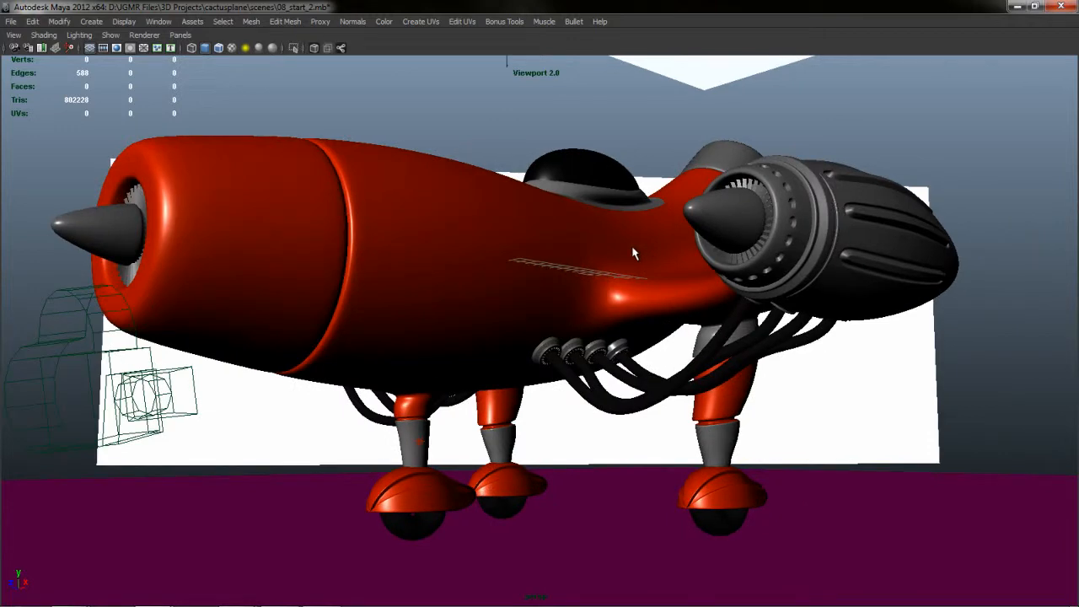
alt+drag(500, 285, 590, 336)
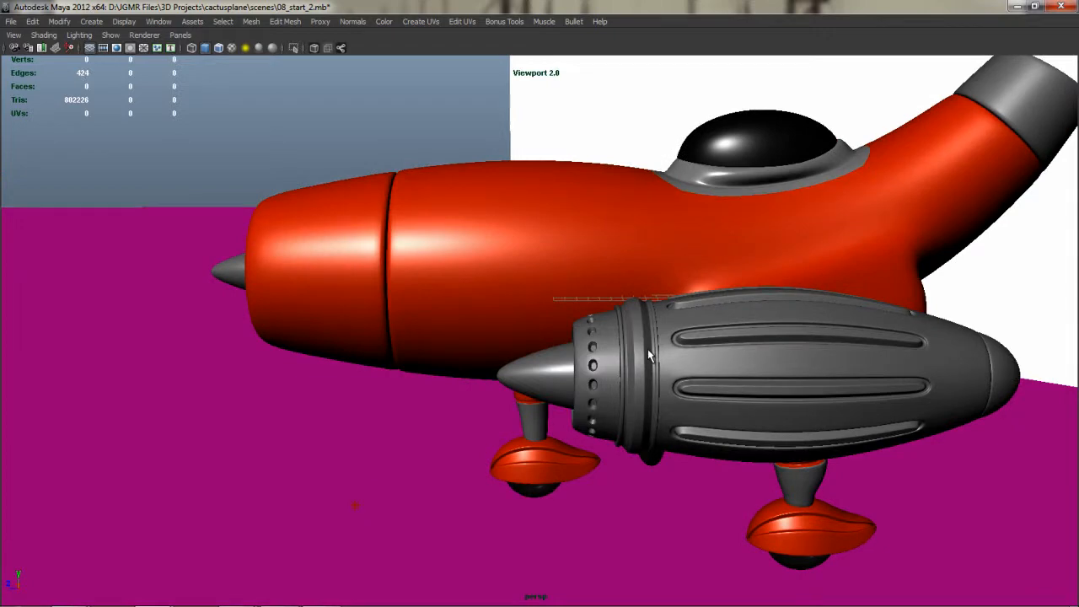
- Duplicate the engine's front ring and move the copy back along the casing to its rear end
click(567, 354)
alt+middle_drag(687, 393, 522, 360)
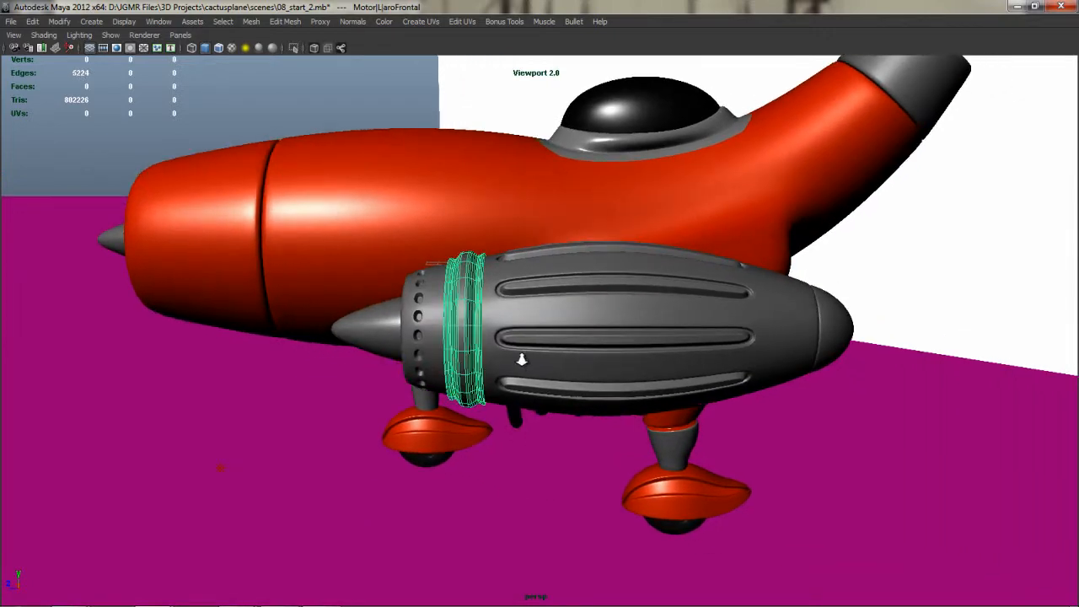
alt+right_drag(522, 360, 869, 330)
alt+middle_drag(755, 300, 711, 368)
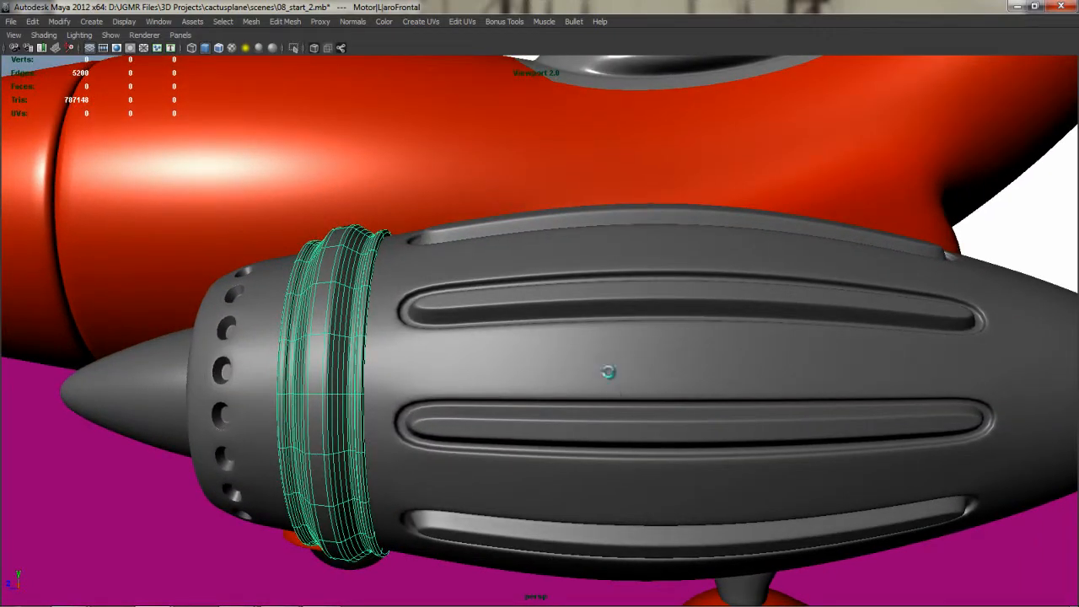
key(ctrl+d)
key(w)
drag(354, 391, 926, 392)
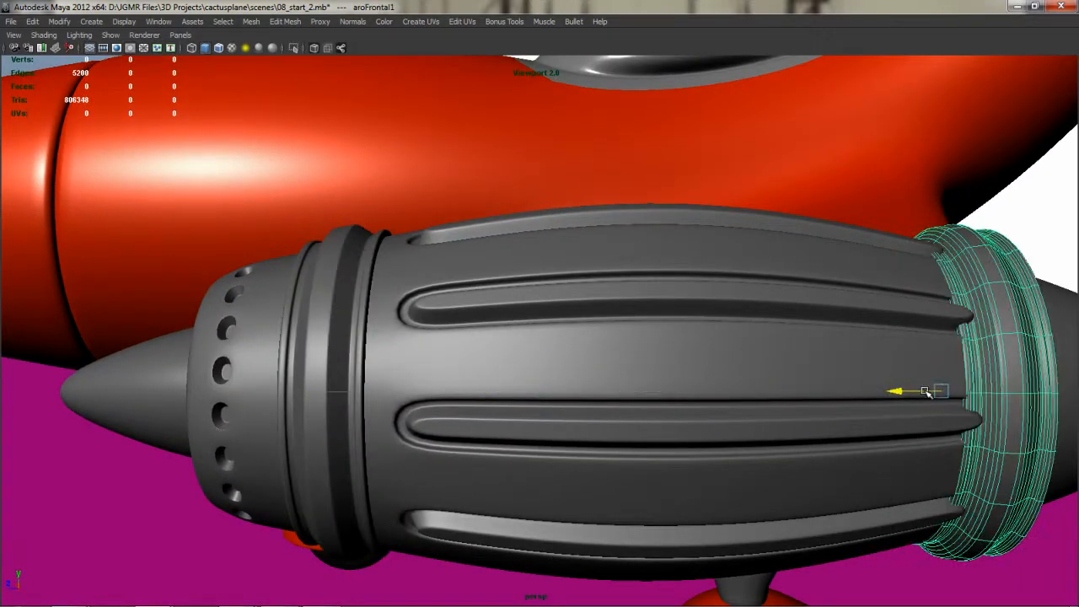
- Flip the duplicated ring by setting Rotate Z to 180 and scale it to fit the casing's narrower rear end
key(ctrl+space)
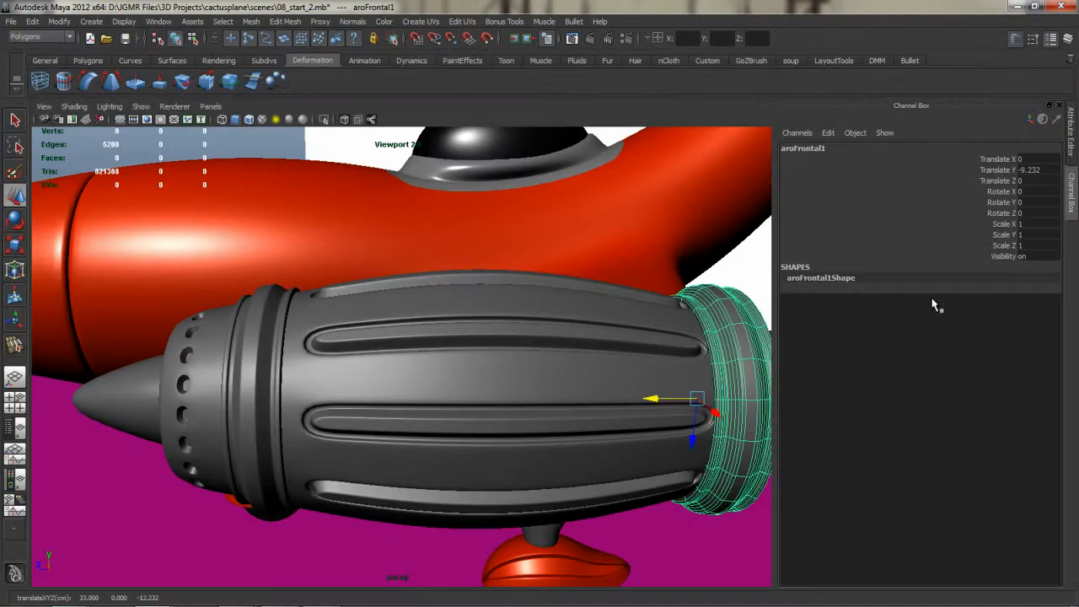
double_click(1032, 212)
text(180)
key(Return)
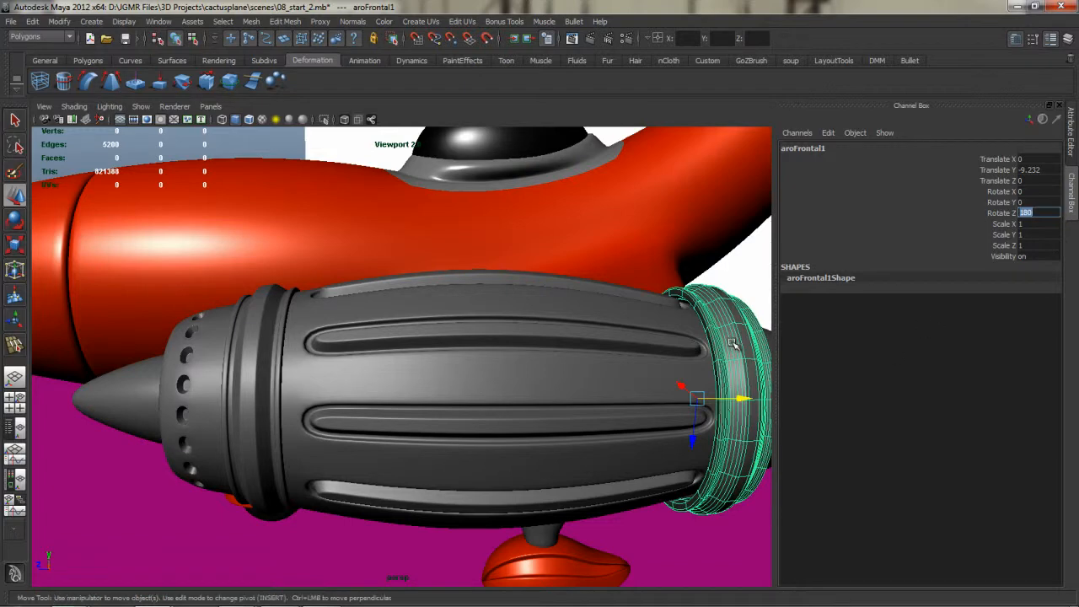
alt+drag(580, 328, 376, 390)
key(r)
alt+drag(482, 380, 626, 399)
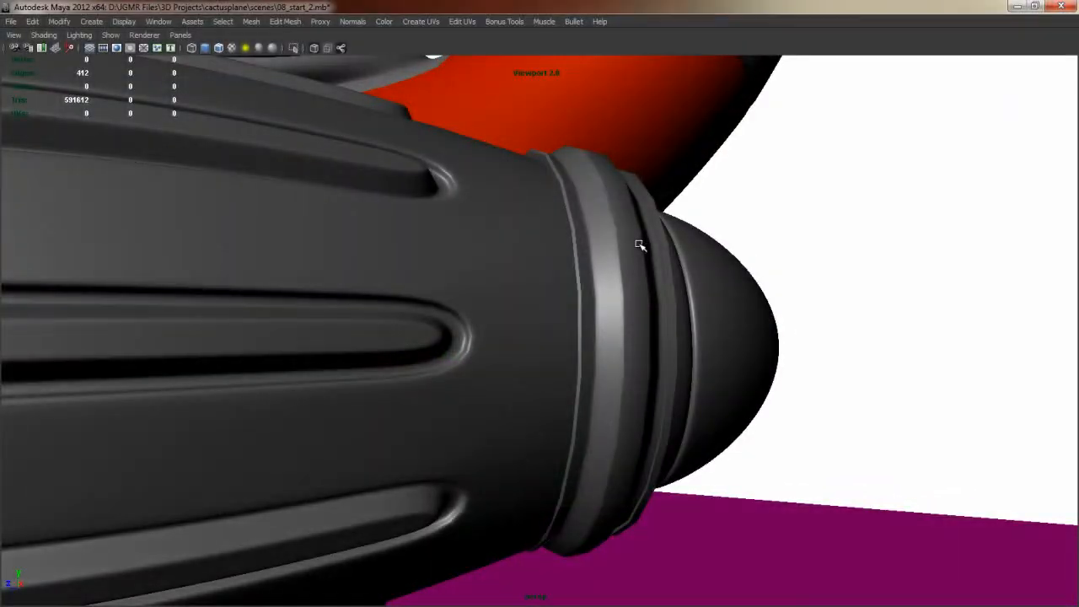
click(643, 243)
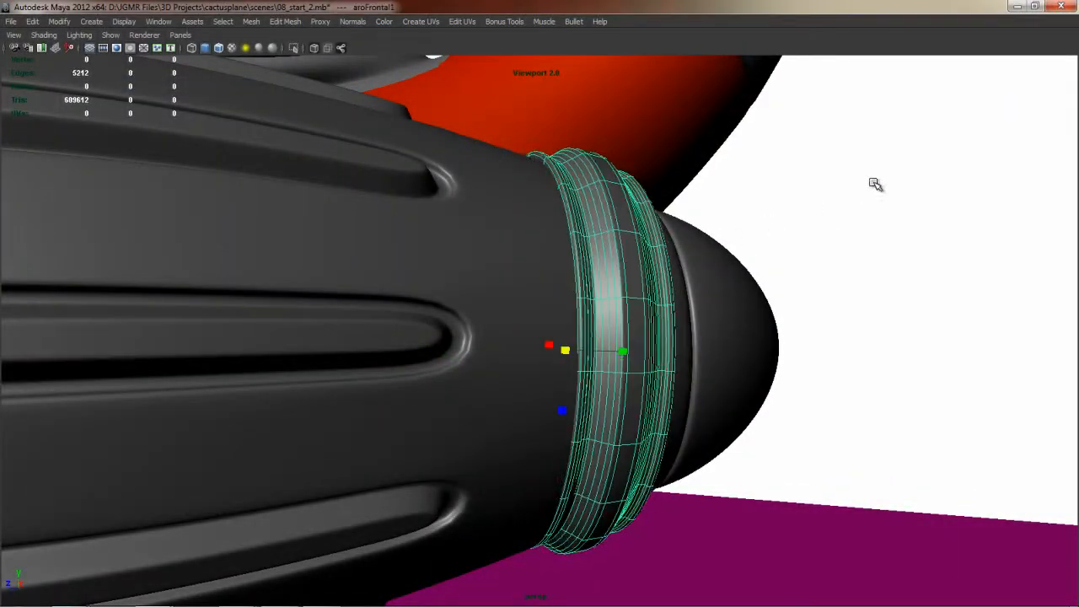
click(969, 108)
- Delete the rotor cone at the front of the side engine
alt+drag(761, 185, 686, 200)
alt+drag(544, 329, 622, 285)
alt+right_drag(622, 285, 345, 307)
alt+middle_drag(680, 336, 802, 266)
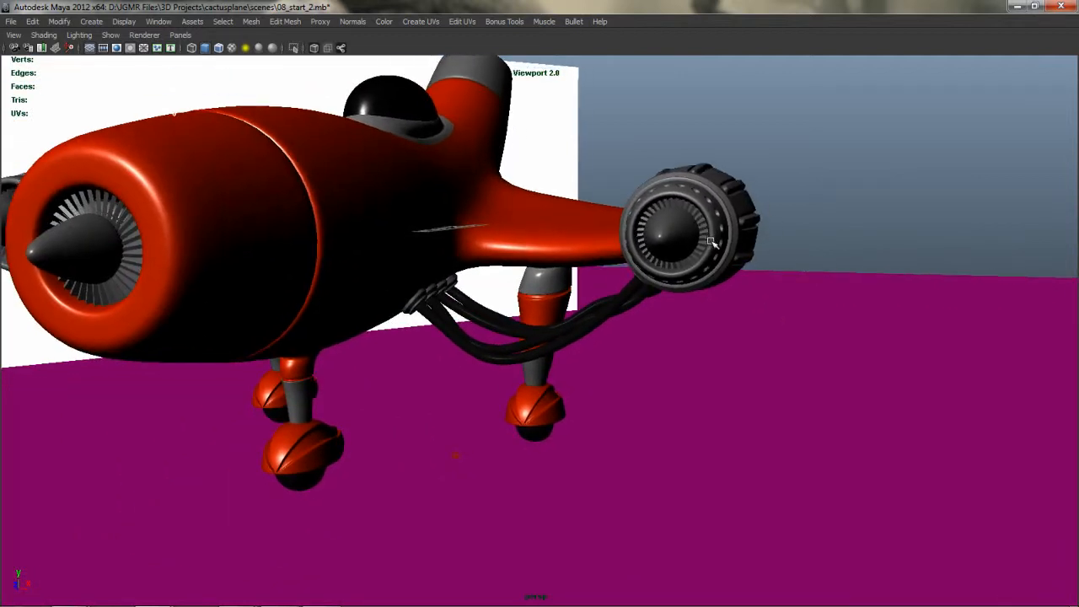
click(664, 238)
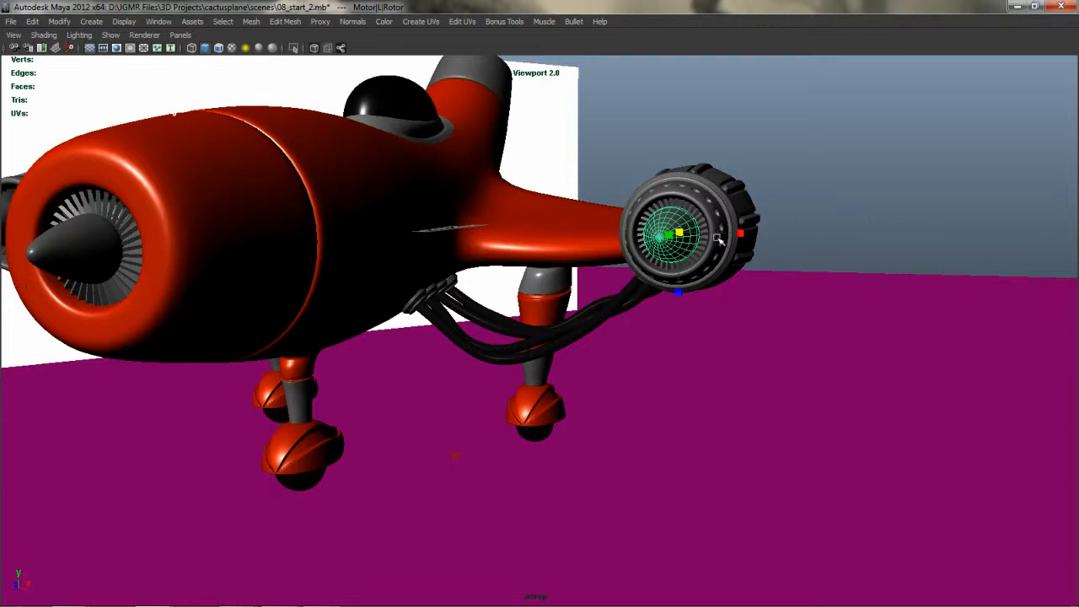
key(Delete)
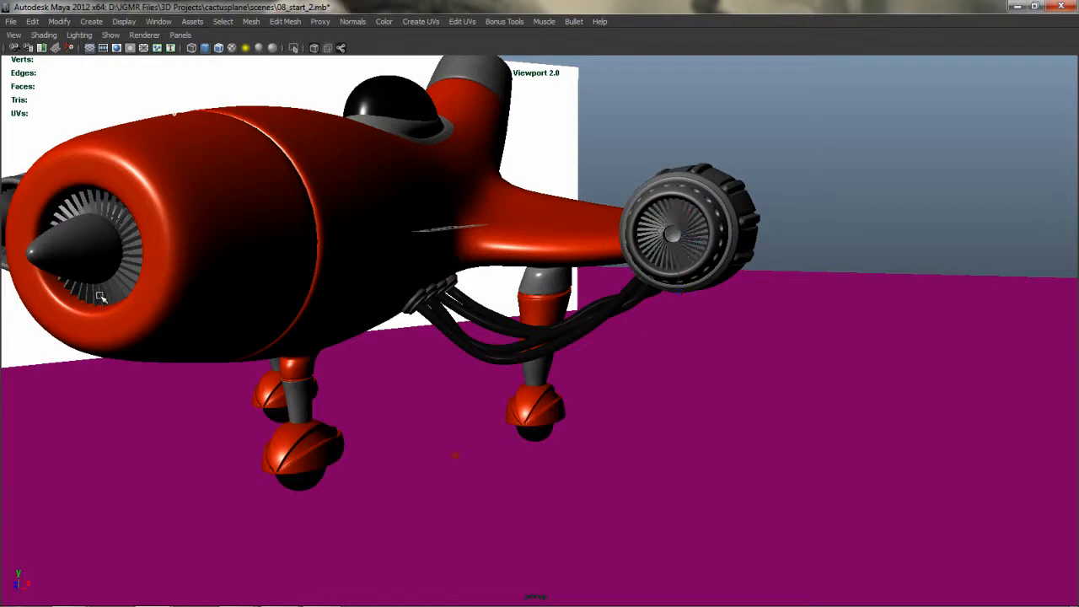
- Duplicate the fuselage's front rotor cone and move the copy sideways in the front view to the side engine's centre
click(83, 229)
key(space)
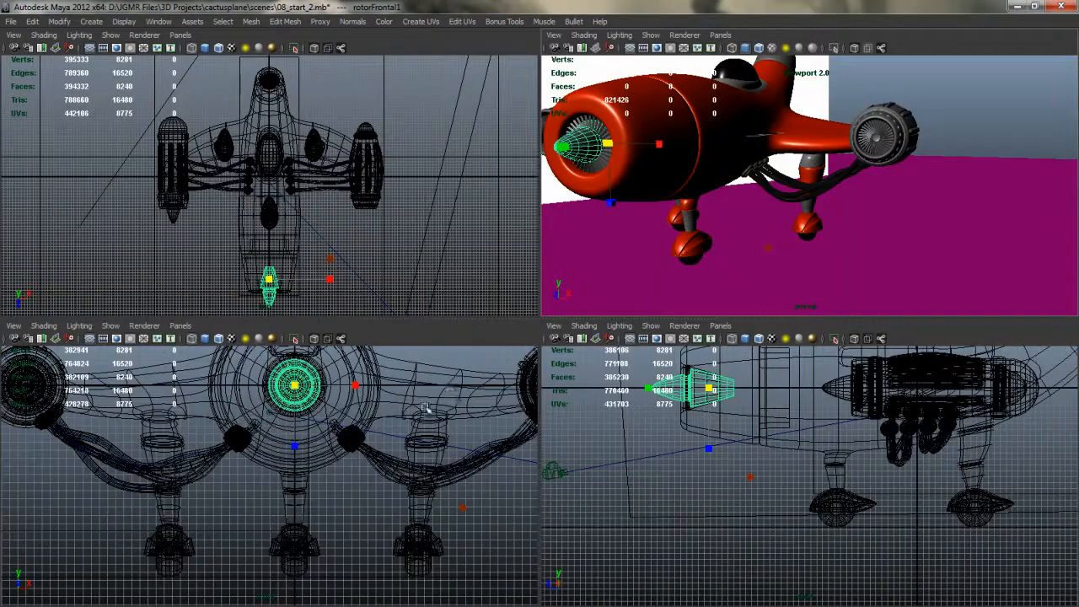
key(space)
alt+middle_drag(740, 245, 412, 372)
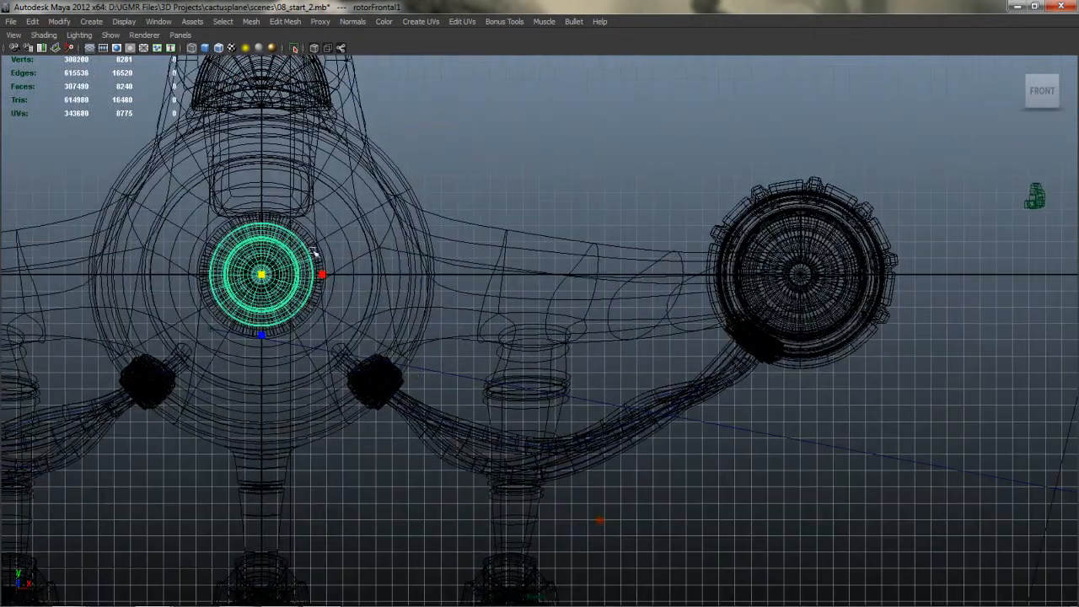
key(w)
drag(264, 276, 800, 276)
- Move the duplicated rotor cone back in the top view until it sits inside the side engine's intake
key(space)
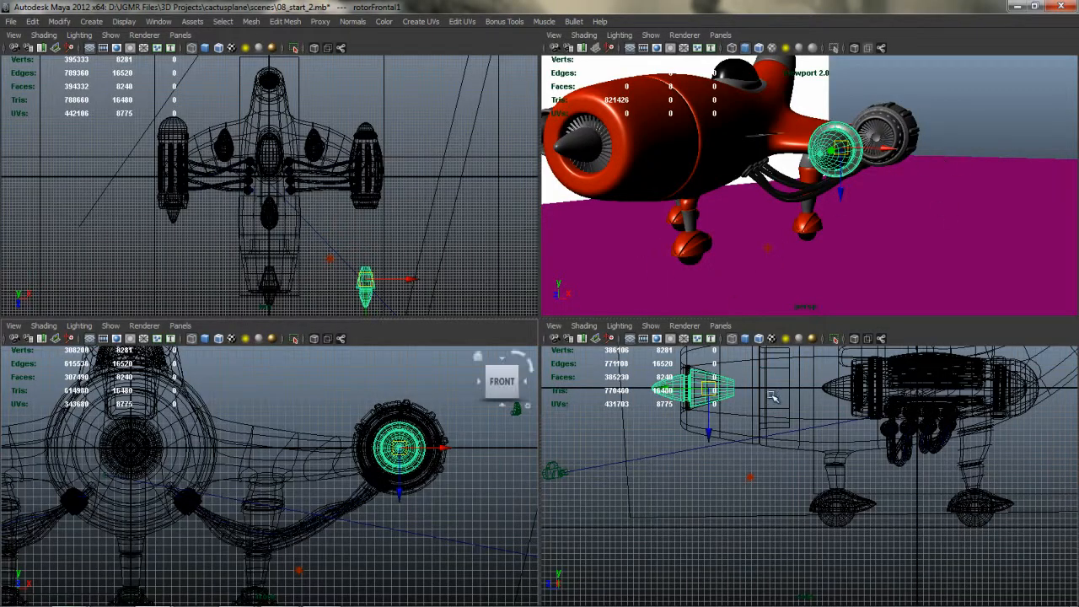
key(space)
alt+right_drag(476, 358, 531, 364)
alt+middle_drag(531, 364, 600, 332)
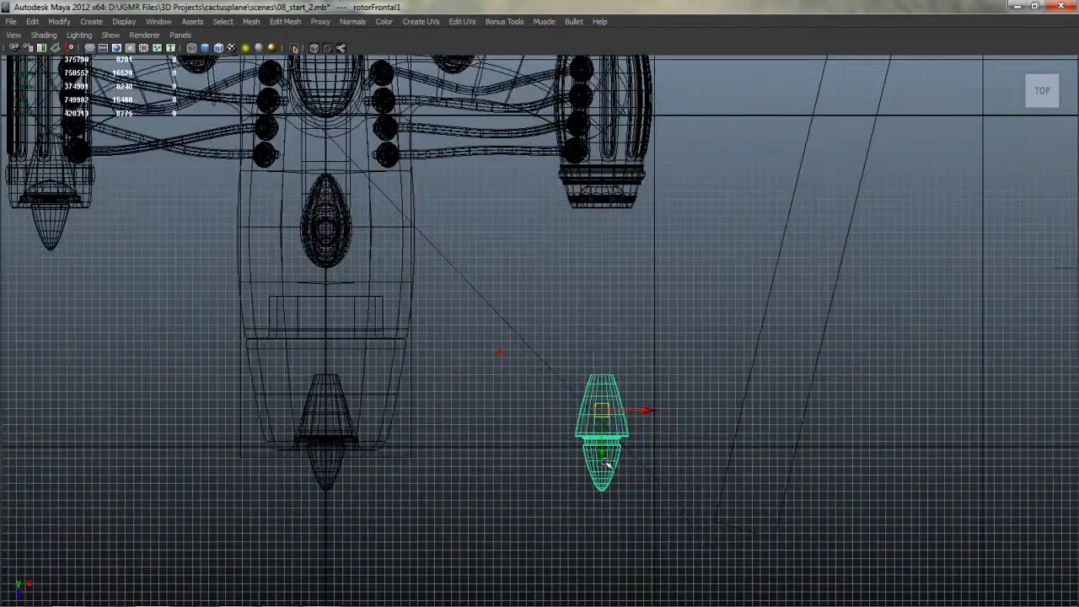
drag(603, 461, 641, 217)
key(space)
key(space)
key(f)
alt+drag(674, 295, 577, 285)
alt+right_drag(578, 284, 821, 360)
drag(690, 306, 568, 99)
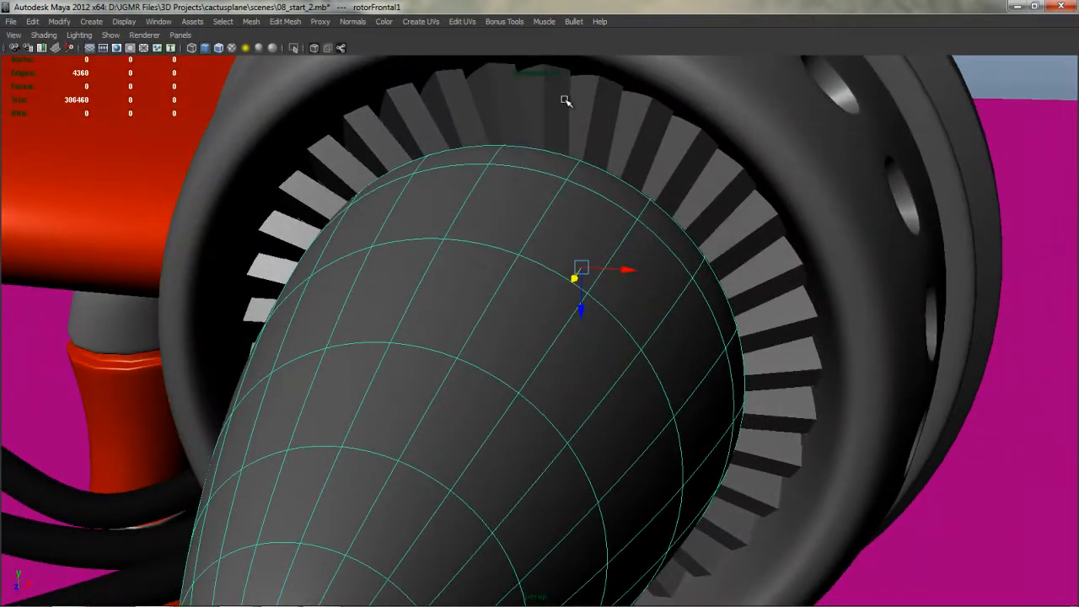
- Select the side engine's fan blades and scale them around the new rotor cone
click(562, 99)
key(r)
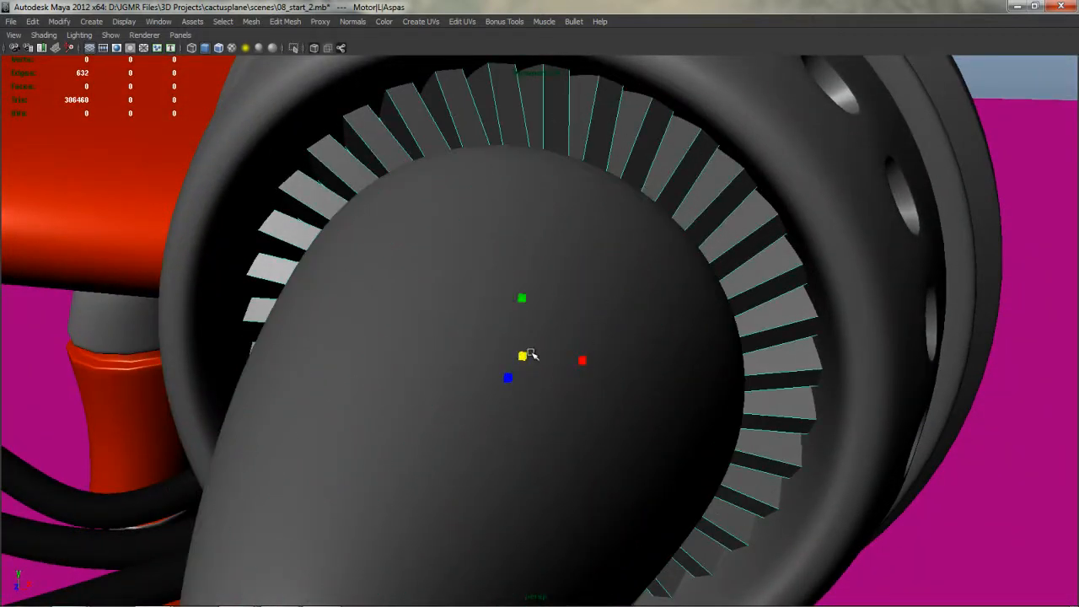
drag(529, 354, 418, 385)
alt+drag(680, 322, 612, 313)
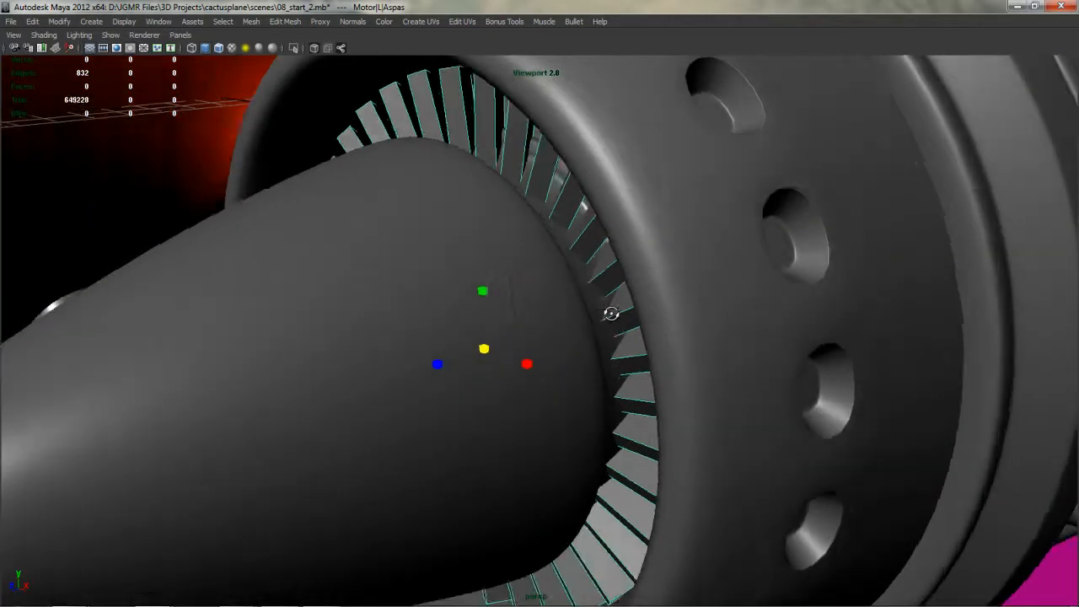
- Insert an edge loop around the side engine's rotor cone, just ahead of its rear end
alt+right_drag(612, 313, 438, 309)
alt+drag(438, 309, 489, 312)
alt+right_drag(489, 312, 202, 314)
click(785, 245)
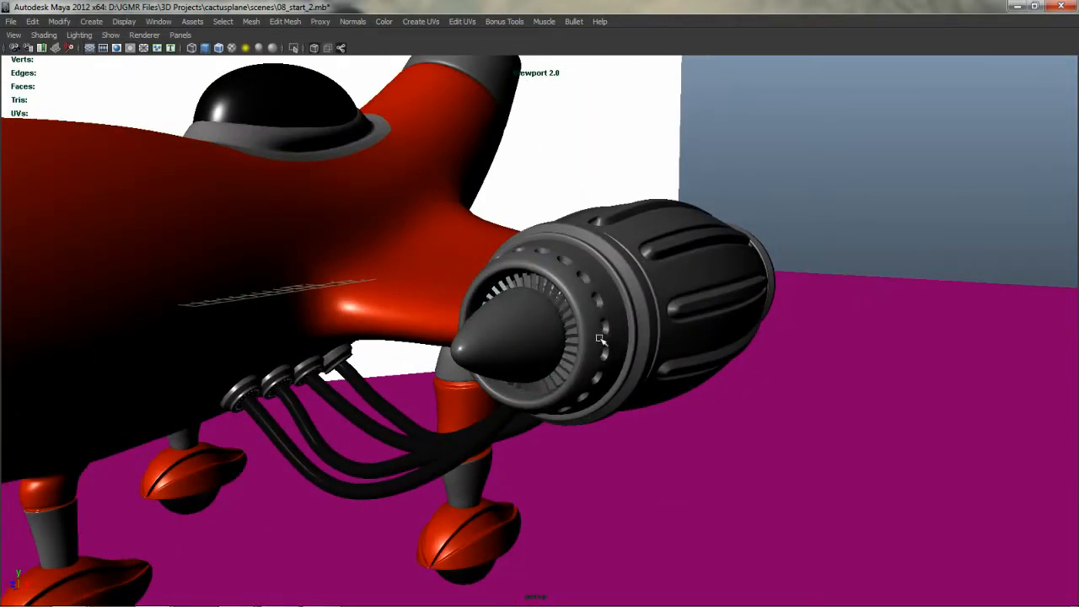
alt+drag(526, 363, 551, 367)
click(555, 331)
alt+right_drag(649, 341, 747, 354)
alt+middle_drag(746, 354, 750, 388)
alt+right_drag(582, 357, 809, 364)
alt+drag(607, 350, 553, 354)
alt+right_drag(554, 354, 667, 363)
alt+middle_drag(560, 332, 555, 296)
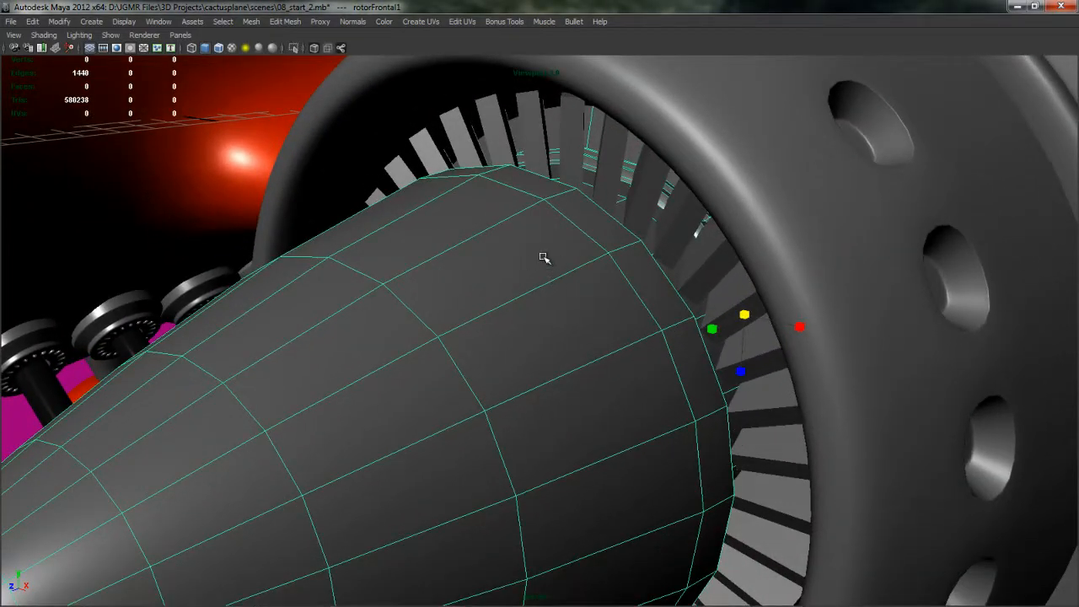
mouse_move(544, 257)
shift+right_down()
mouse_move(489, 272)
mouse_move(531, 270)
shift+right_up()
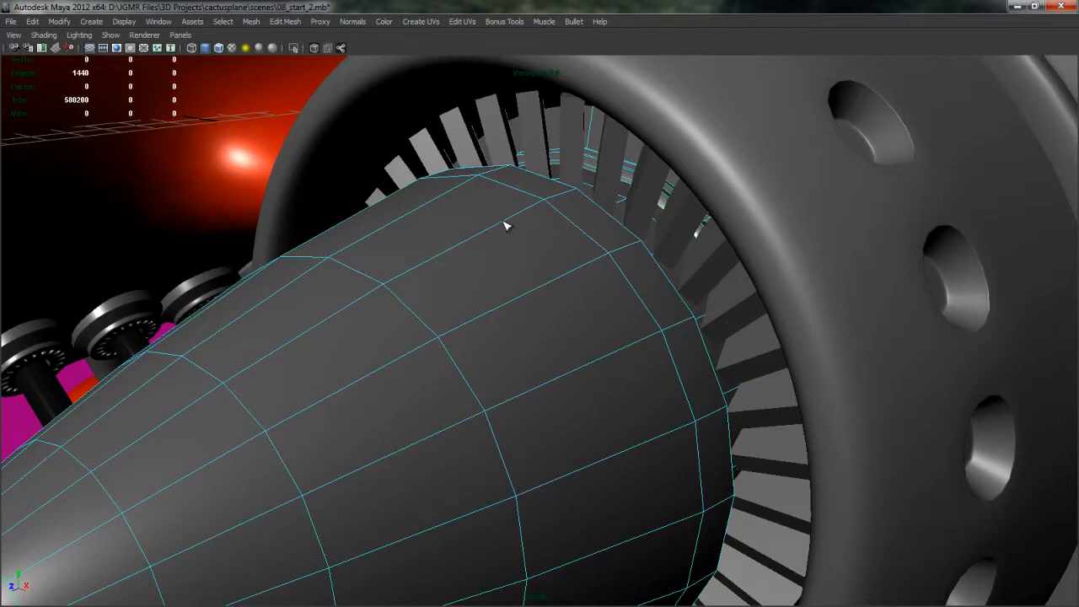
drag(482, 237, 483, 248)
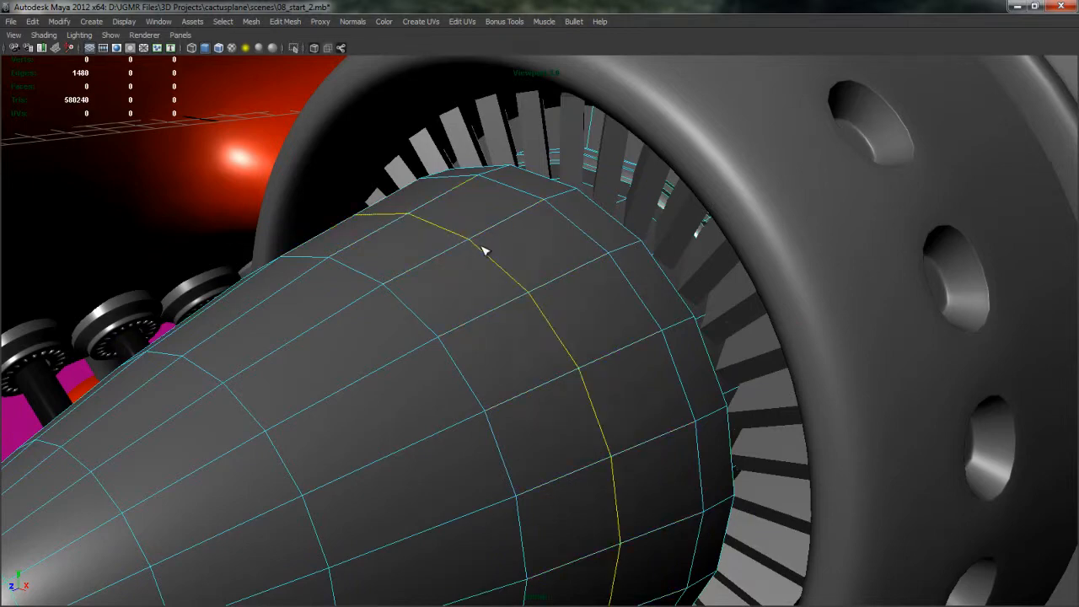
- Bevel the rotor cone's new edge loop into a narrow band and select the band's full ring of faces
alt+drag(513, 325, 529, 322)
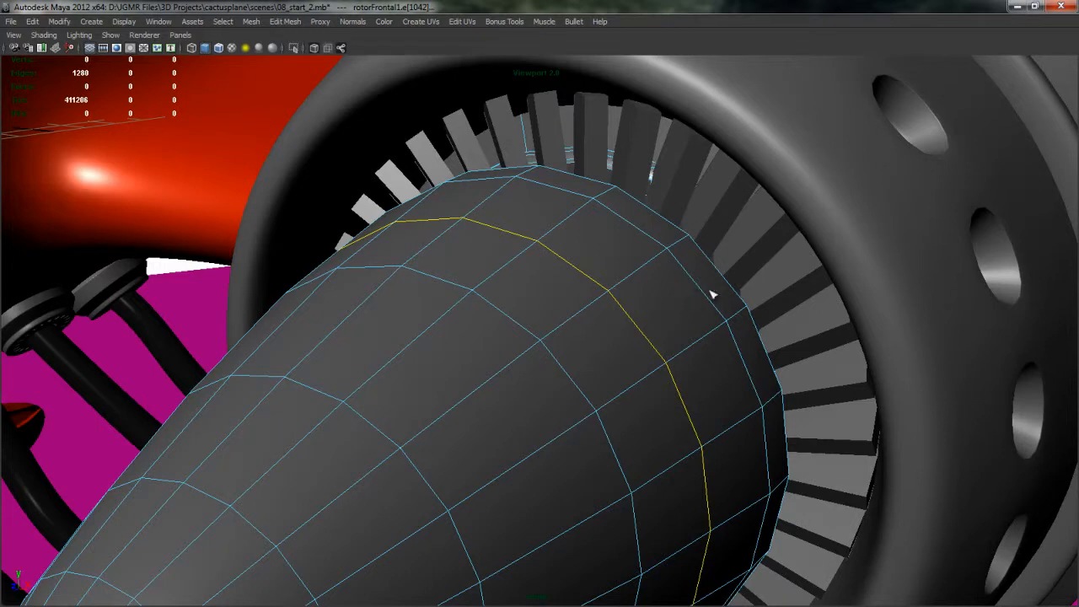
shift+right_drag(704, 264, 732, 263)
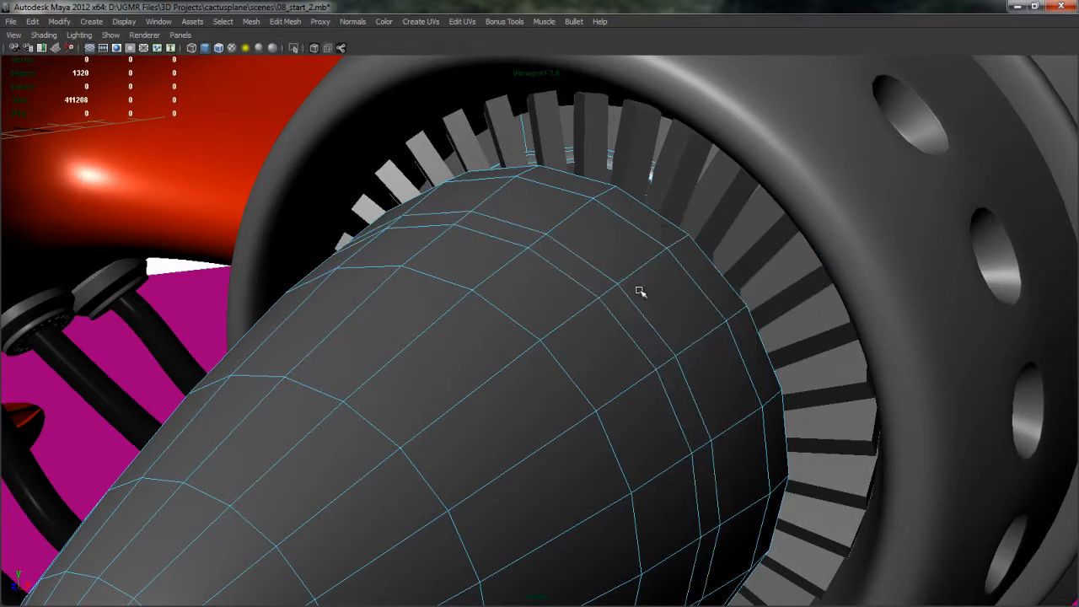
mouse_move(580, 273)
right_down()
mouse_move(594, 304)
mouse_move(585, 291)
right_up()
click(583, 272)
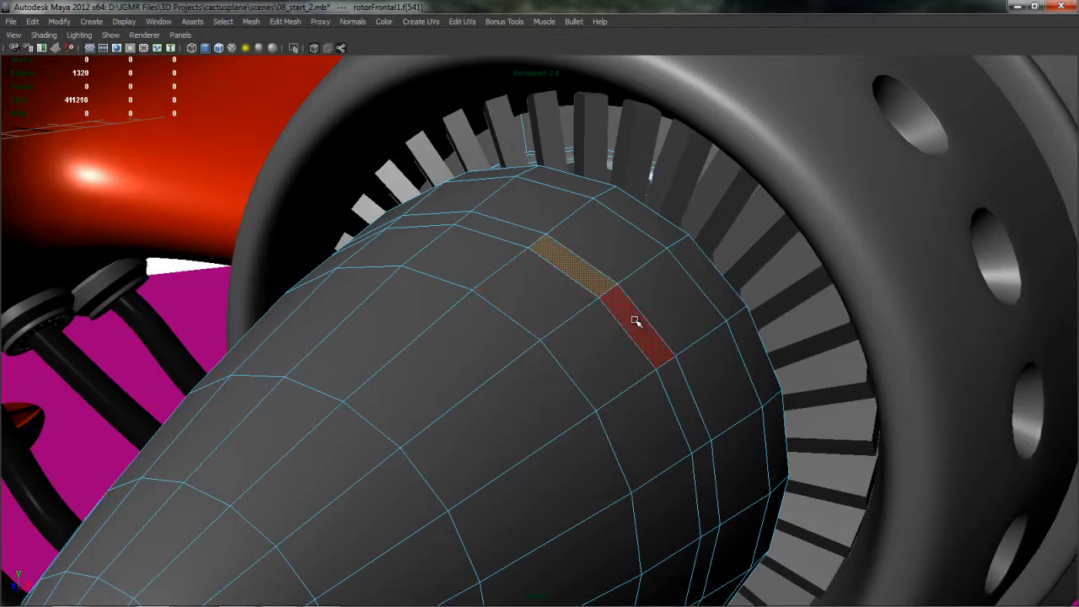
shift+double_click(635, 319)
- Extrude the selected face ring inward repeatedly to form a recessed groove around the rotor cone
alt+drag(685, 322, 589, 317)
mouse_move(573, 267)
shift+right_down()
mouse_move(571, 293)
mouse_move(574, 268)
shift+right_up()
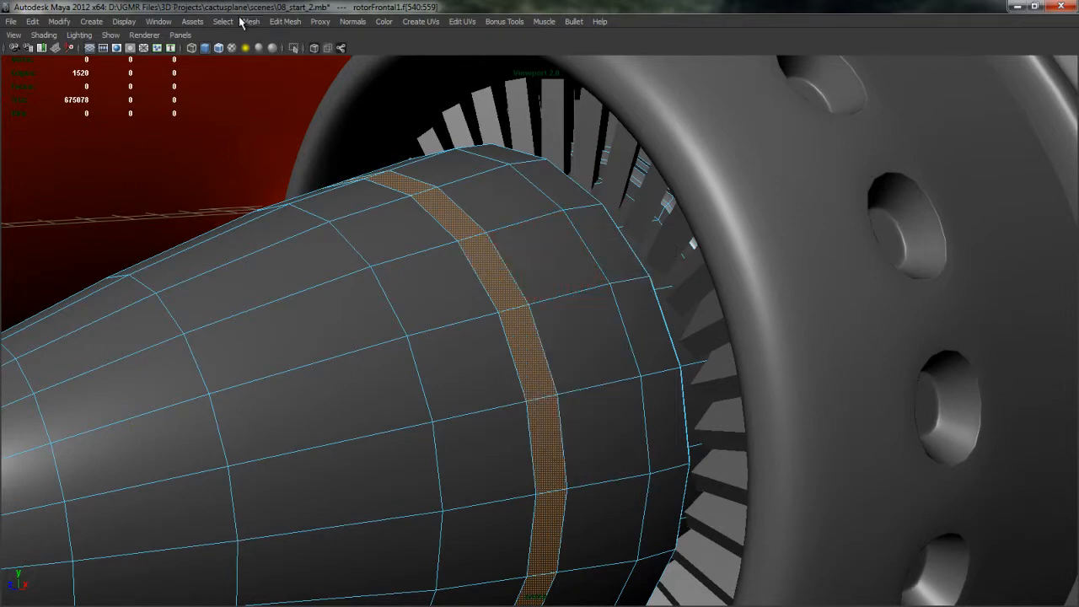
click(285, 22)
click(277, 39)
mouse_move(421, 282)
alt+mouse_down()
mouse_move(443, 294)
mouse_move(433, 294)
alt+mouse_up()
alt+middle_drag(433, 294, 377, 332)
alt+right_drag(278, 322, 708, 253)
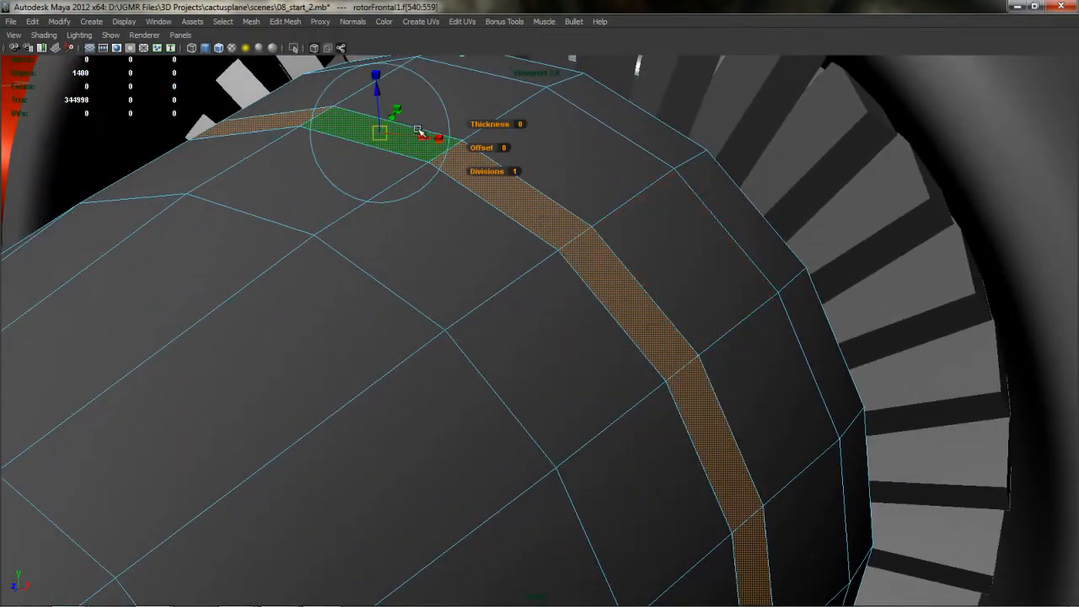
drag(376, 95, 378, 107)
key(g)
click(377, 91)
drag(380, 147, 377, 149)
key(g)
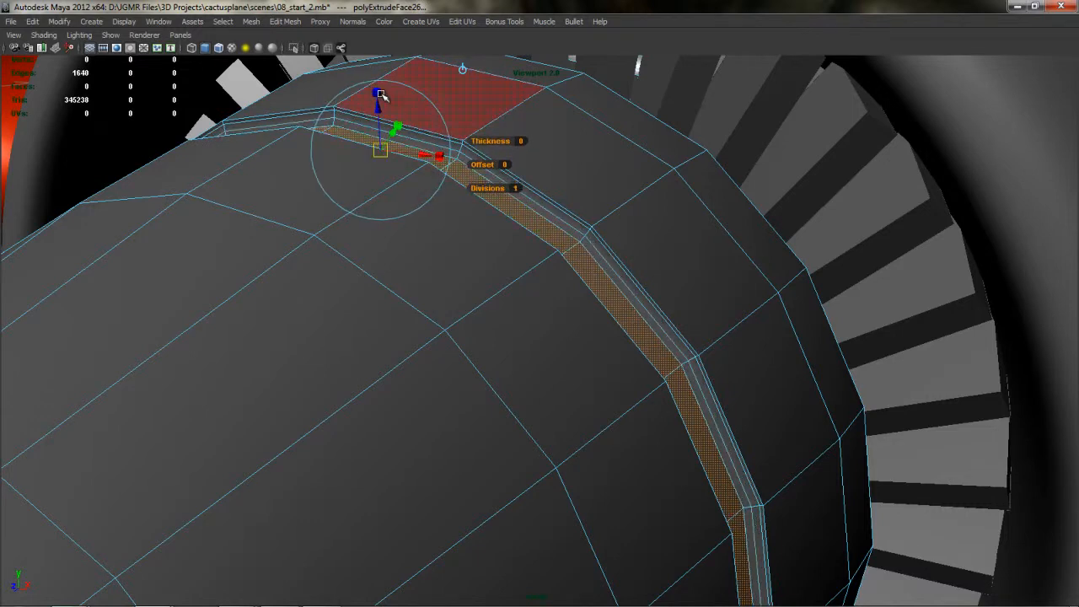
click(377, 93)
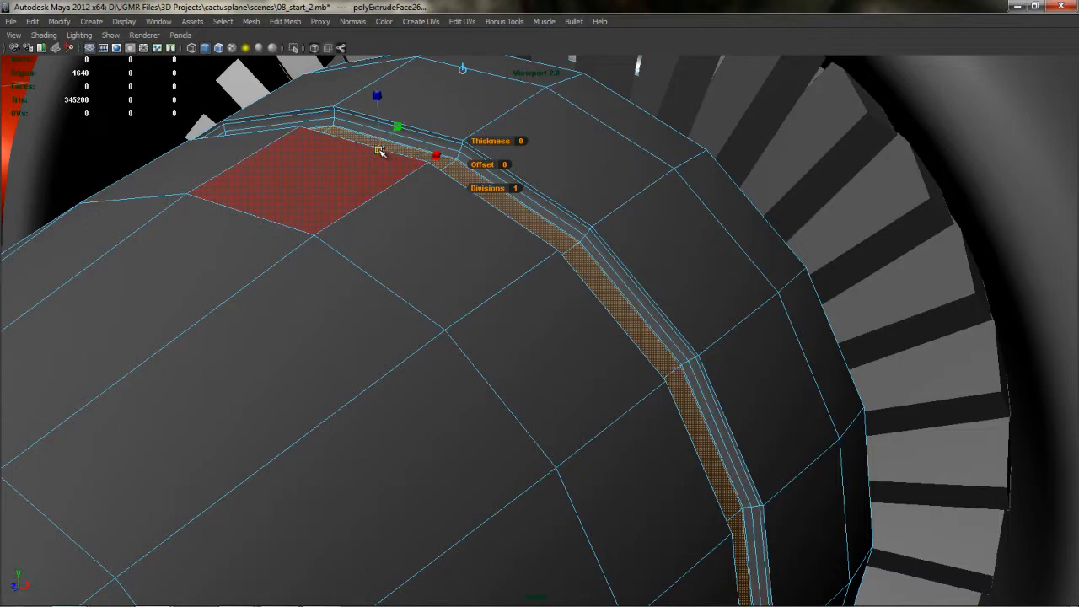
alt+drag(581, 269, 780, 303)
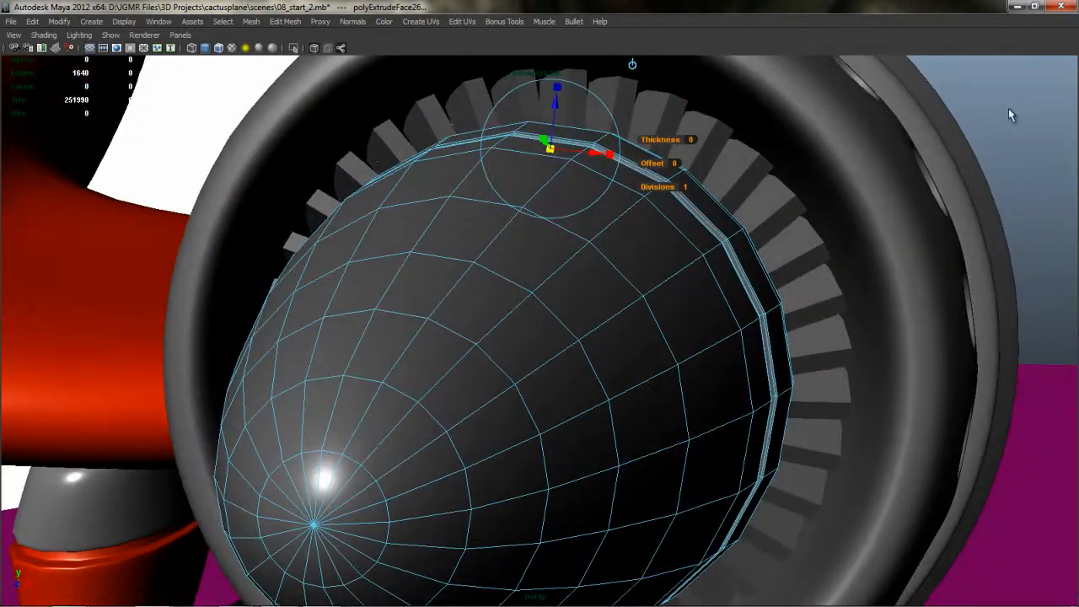
- Return the rotor cone to object mode, preview it smoothed and clear the selection
click(1008, 110)
right_drag(557, 261, 601, 246)
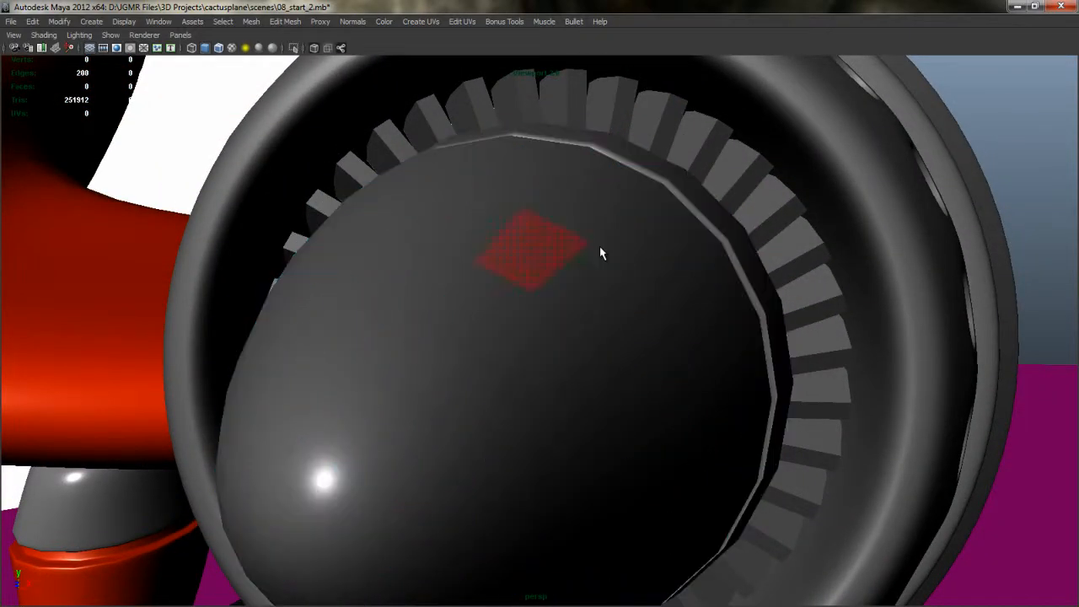
click(592, 239)
click(1012, 130)
- Examine the detailed side engine and compare it with the rest of the aircraft from the front, side and rear
alt+drag(859, 216, 768, 233)
alt+right_drag(557, 282, 495, 391)
alt+middle_drag(495, 391, 569, 277)
alt+middle_drag(729, 273, 672, 214)
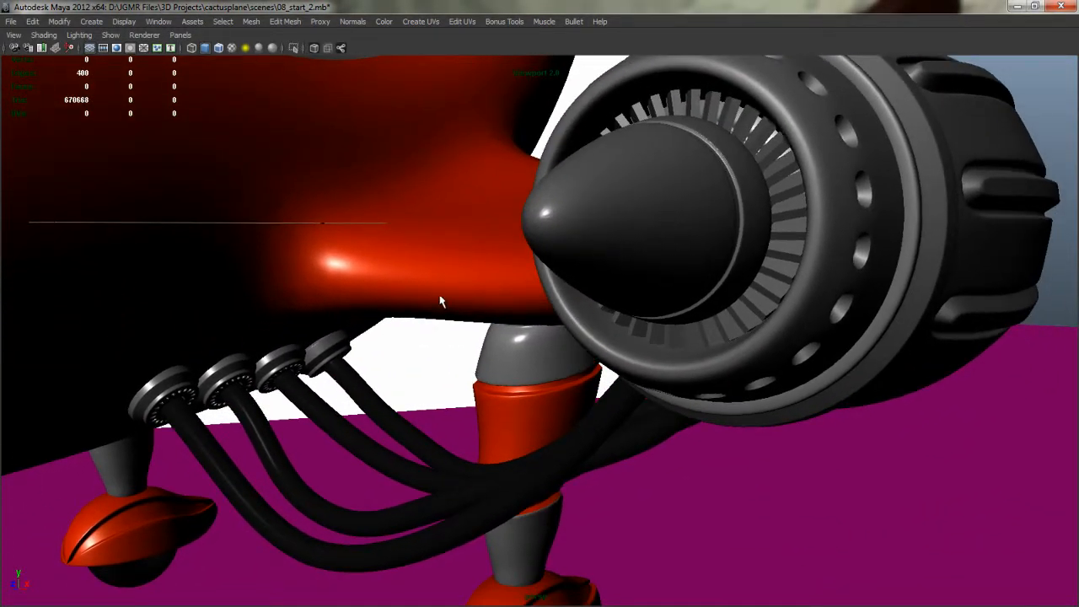
alt+drag(440, 301, 83, 299)
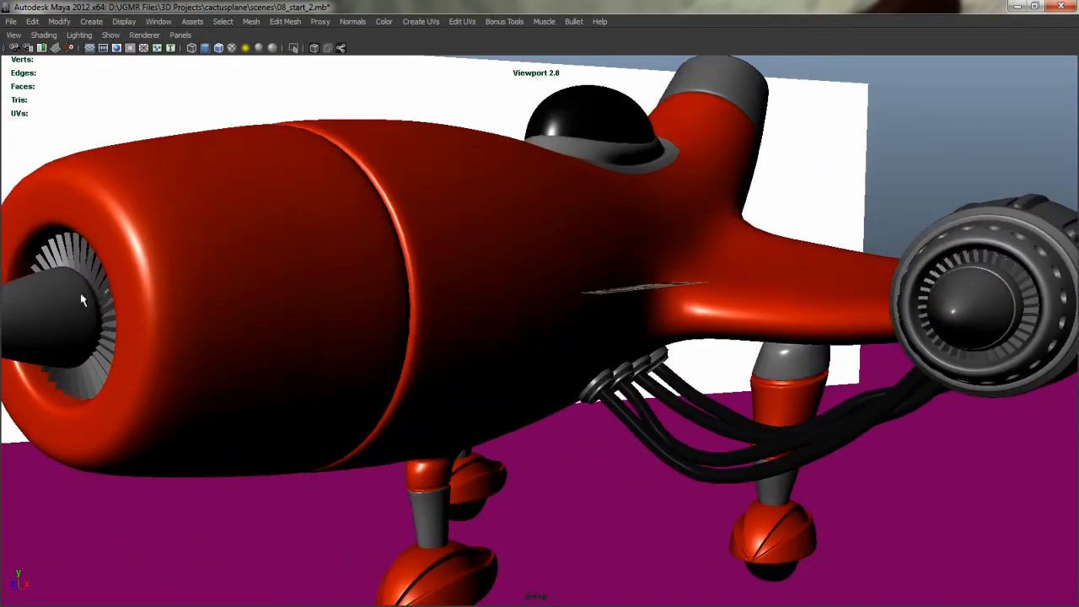
alt+drag(279, 349, 310, 310)
alt+drag(595, 295, 700, 301)
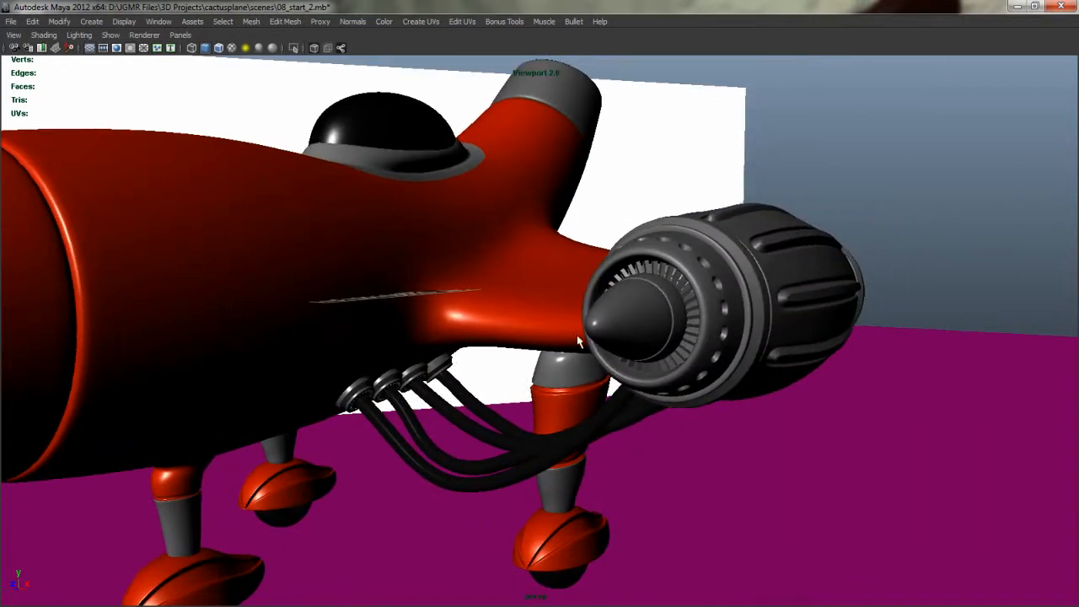
scroll(650, 297, up, 2)
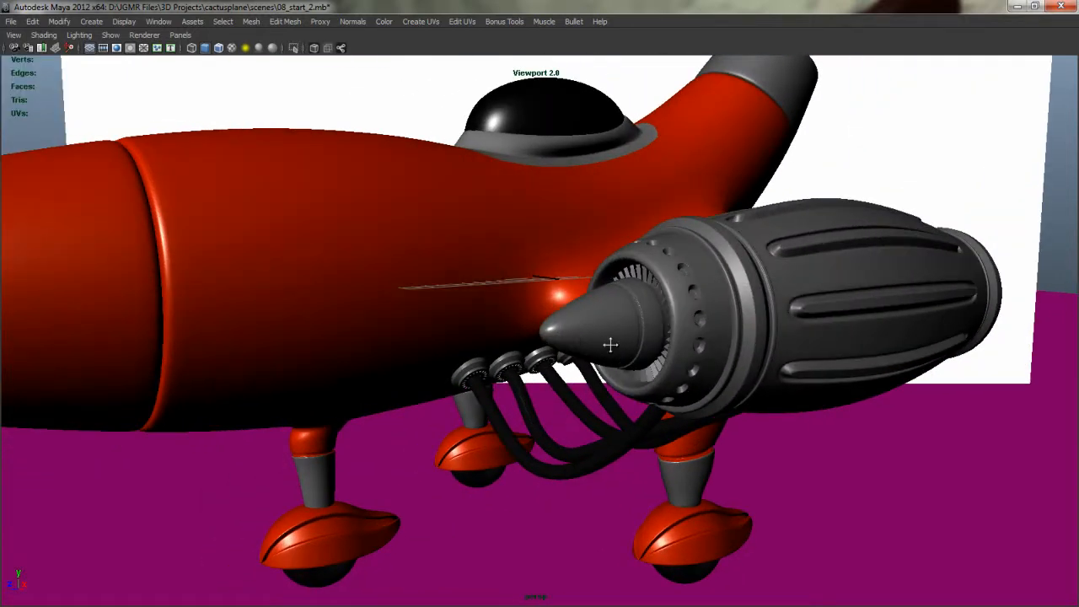
alt+drag(610, 344, 583, 317)
alt+middle_drag(544, 353, 612, 330)
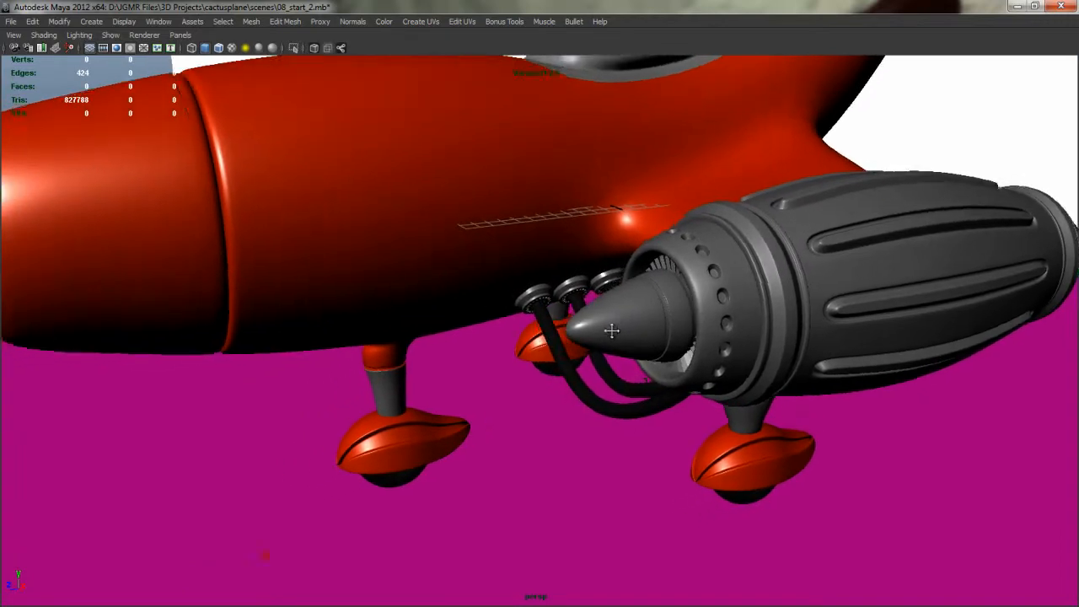
alt+drag(612, 329, 699, 334)
alt+right_drag(699, 335, 492, 362)
alt+middle_drag(492, 361, 684, 344)
alt+drag(683, 344, 486, 318)
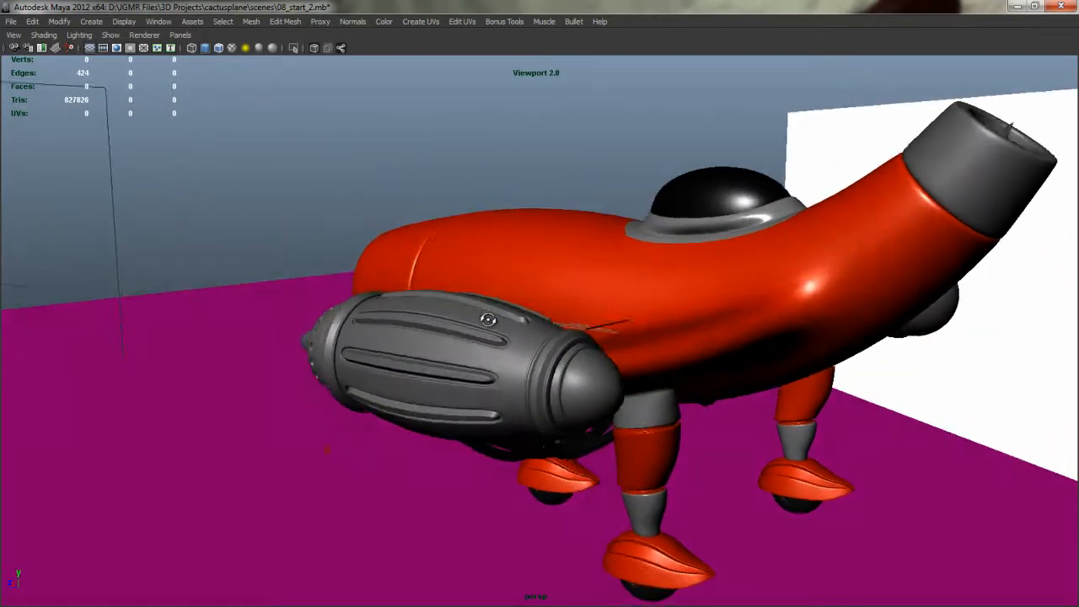
alt+right_drag(487, 318, 566, 374)
alt+drag(565, 373, 389, 382)
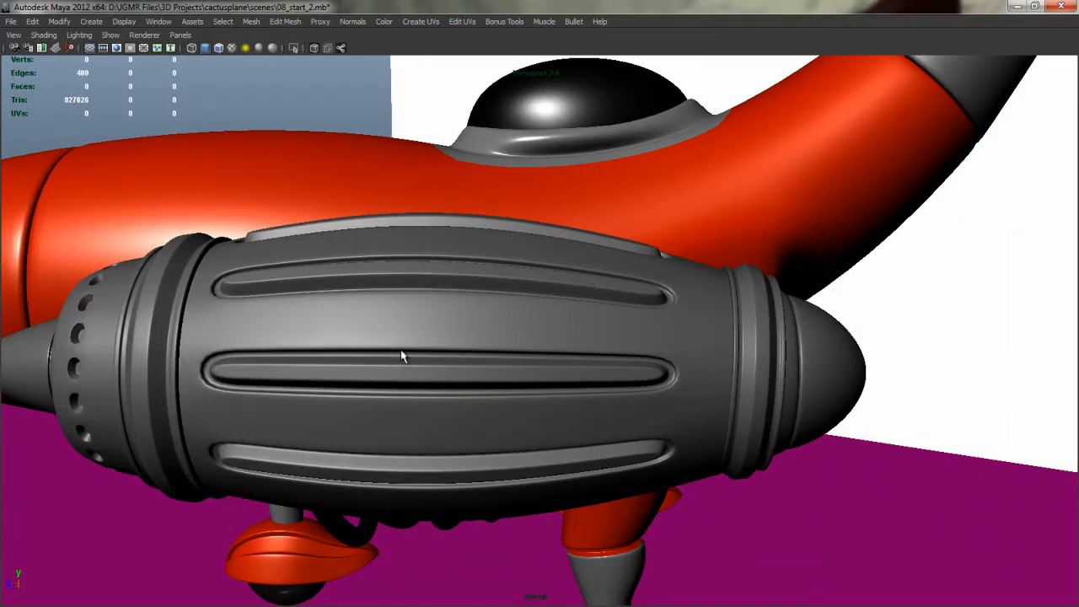
alt+drag(353, 336, 843, 336)
click(954, 336)
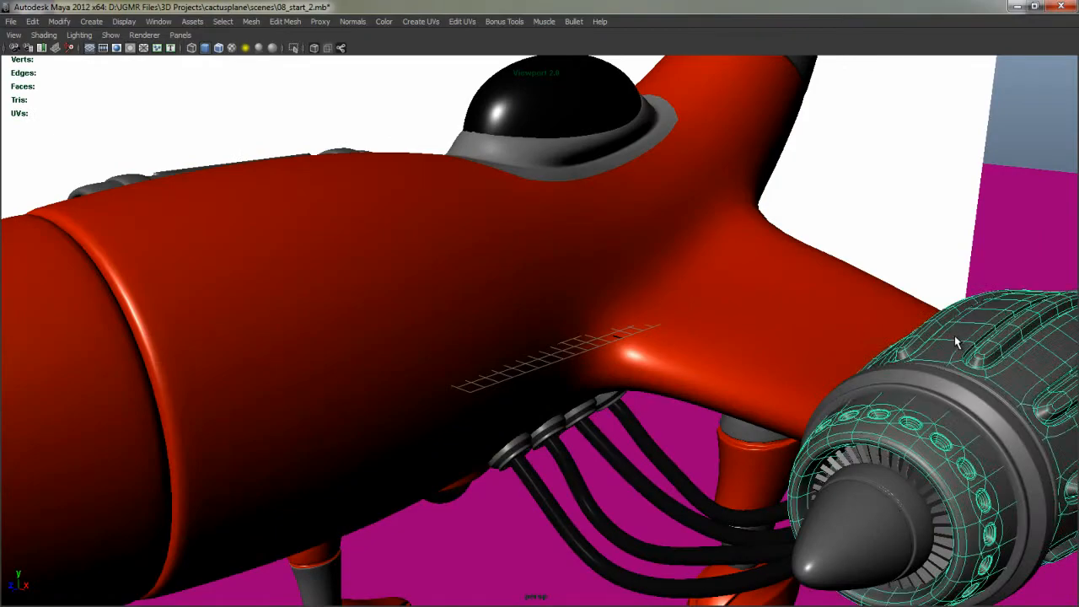
alt+drag(954, 336, 566, 305)
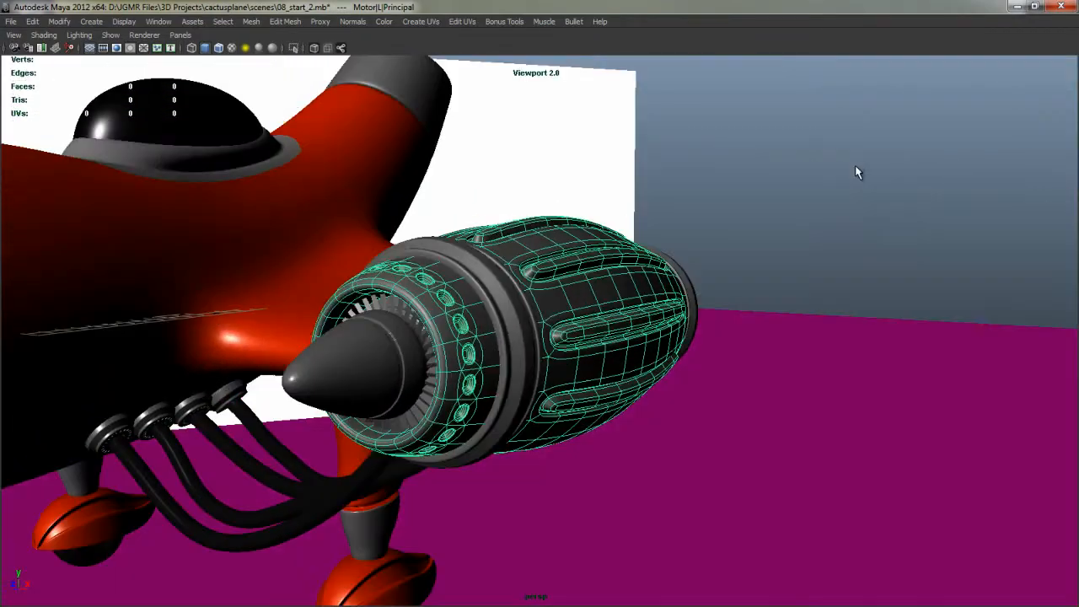
click(855, 169)
alt+drag(495, 343, 522, 288)
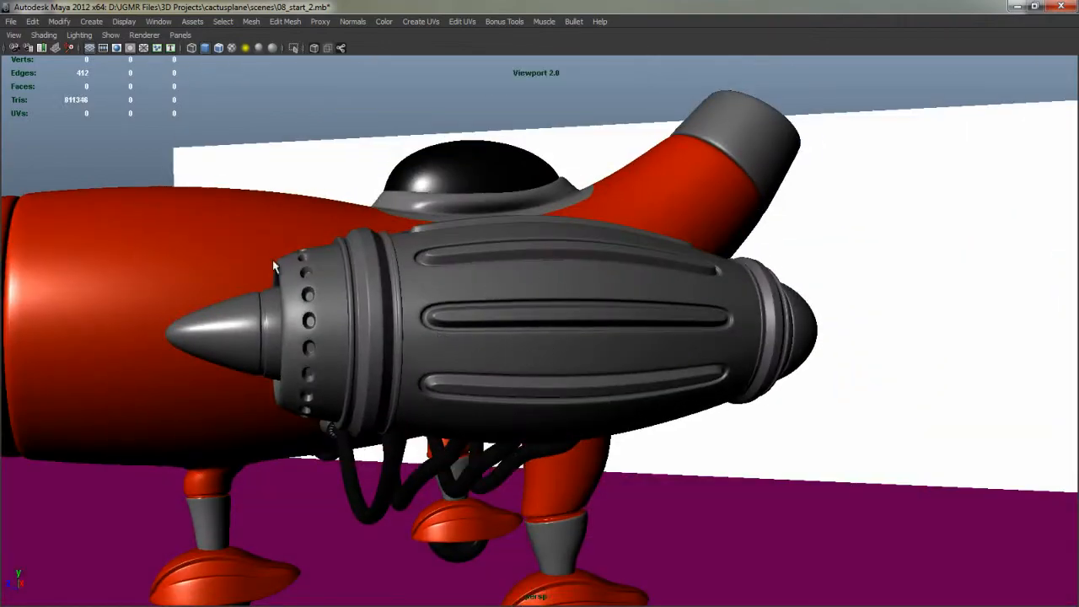
alt+drag(274, 266, 437, 315)
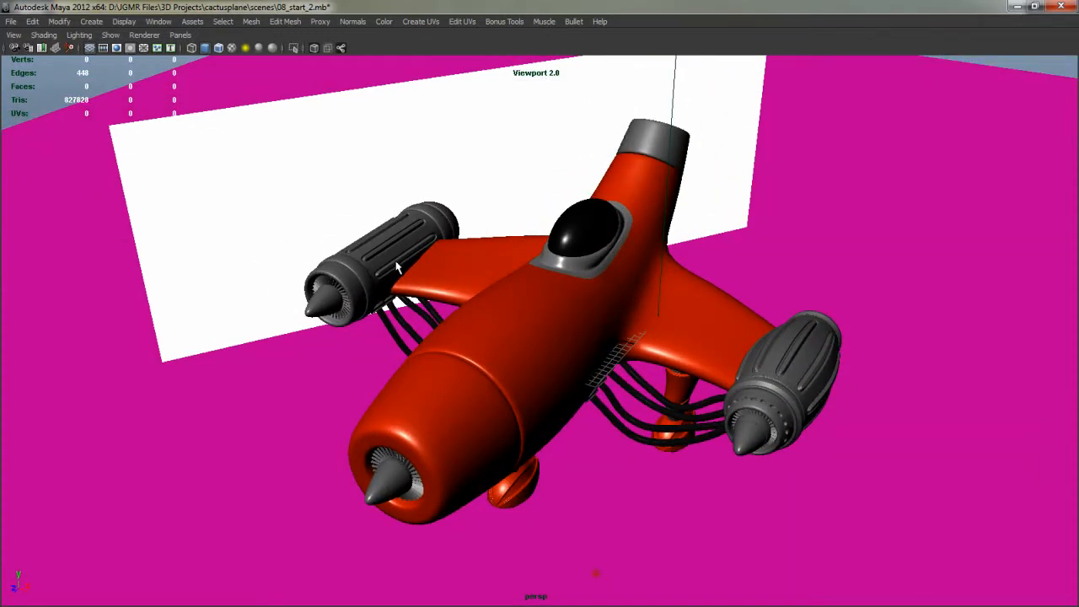
- Duplicate the detailed engine's main body and move the copy in the front view to the opposite engine's centre
click(797, 347)
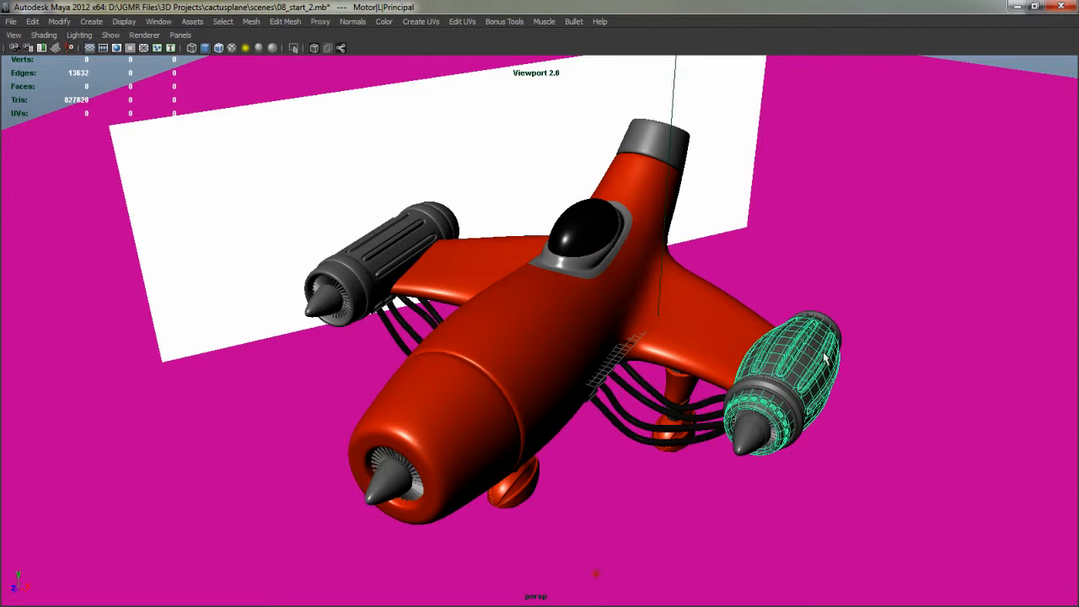
key(space)
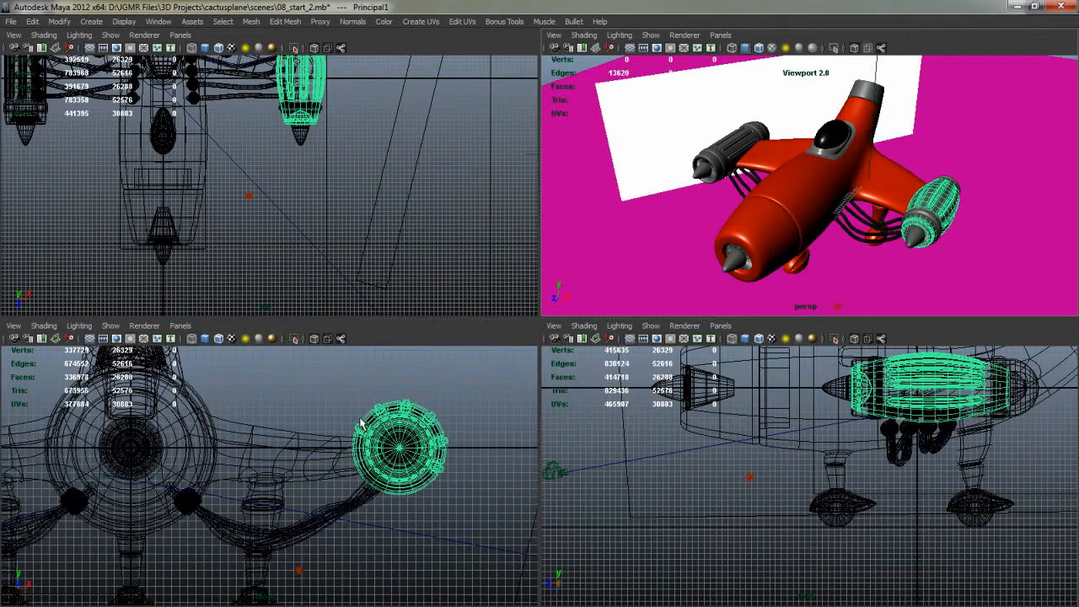
key(space)
alt+middle_drag(487, 348, 761, 333)
alt+right_drag(761, 332, 525, 354)
alt+middle_drag(525, 354, 594, 379)
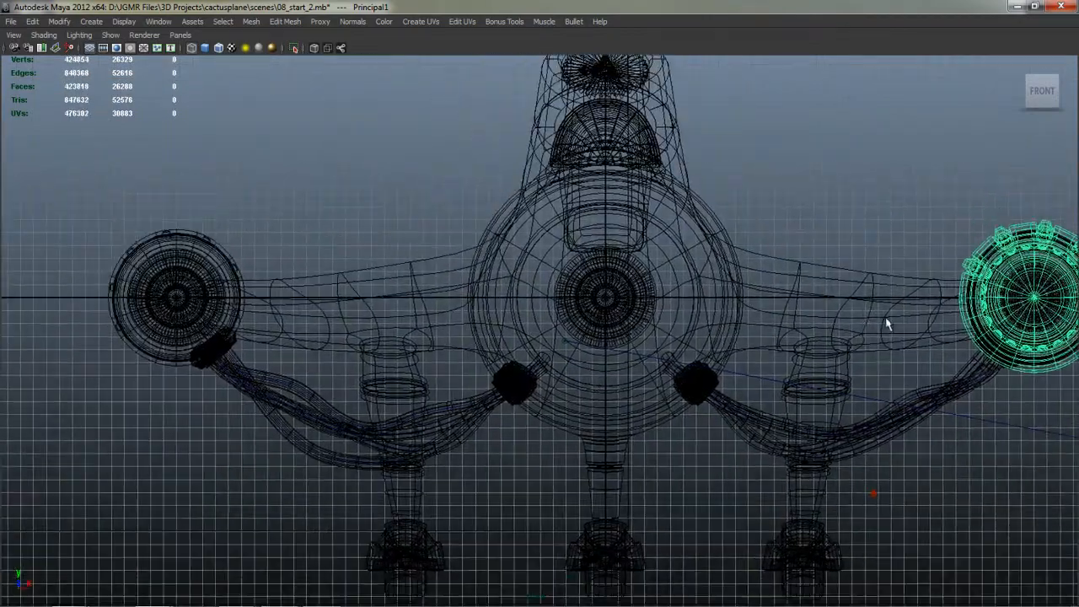
alt+middle_drag(863, 328, 813, 330)
key(w)
click(126, 300)
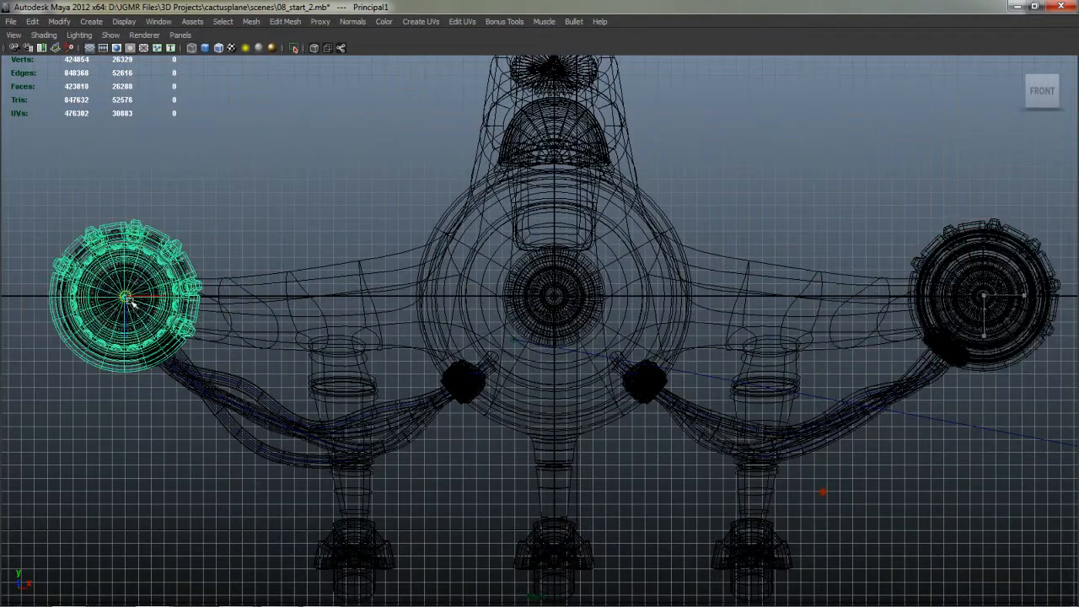
- Frame the duplicated engine body in the perspective view and display the full interface with the Channel Box
key(space)
key(f)
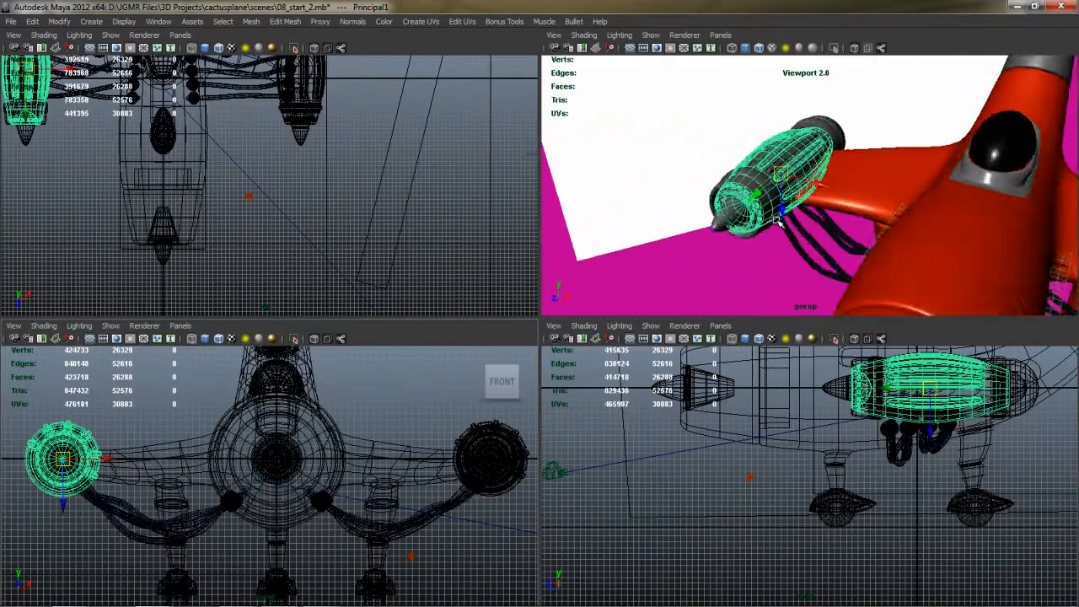
key(space)
key(space)
key(space)
key(ctrl+space)
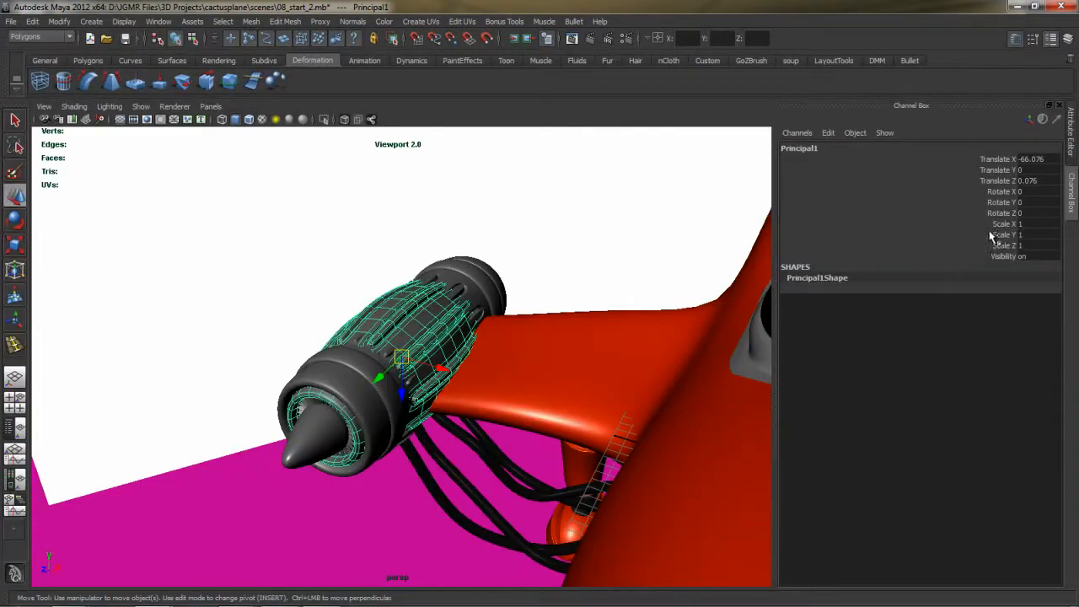
- Try to mirror the duplicated engine body with Scale Z at -1, and restore Scale Z to 1
click(1030, 245)
text(-1)
key(Return)
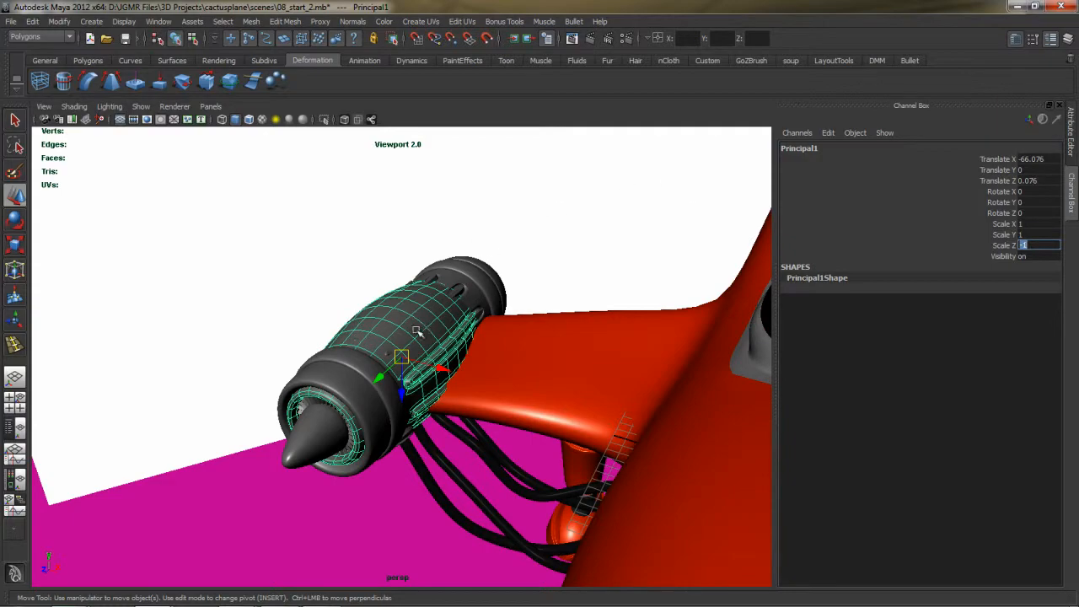
alt+drag(419, 332, 477, 330)
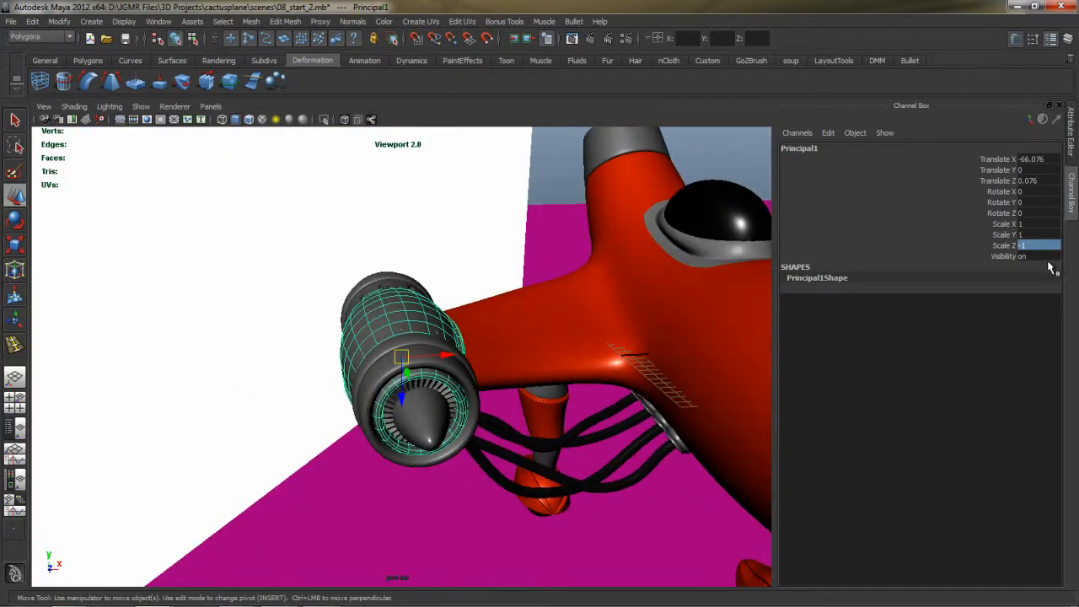
text(1)
key(Return)
- Mirror the duplicated engine body by setting its Scale X to -1
click(1030, 224)
text(-1)
key(Return)
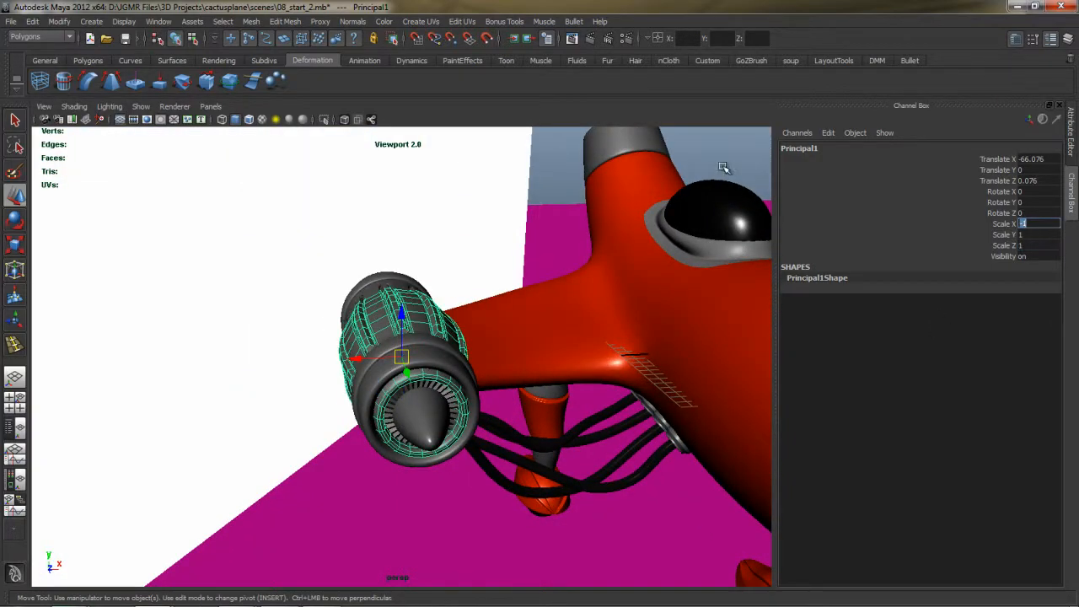
- Delete the opposite engine's old main body, leaving the mirrored copy in its place
alt+drag(722, 168, 333, 368)
click(332, 403)
key(Delete)
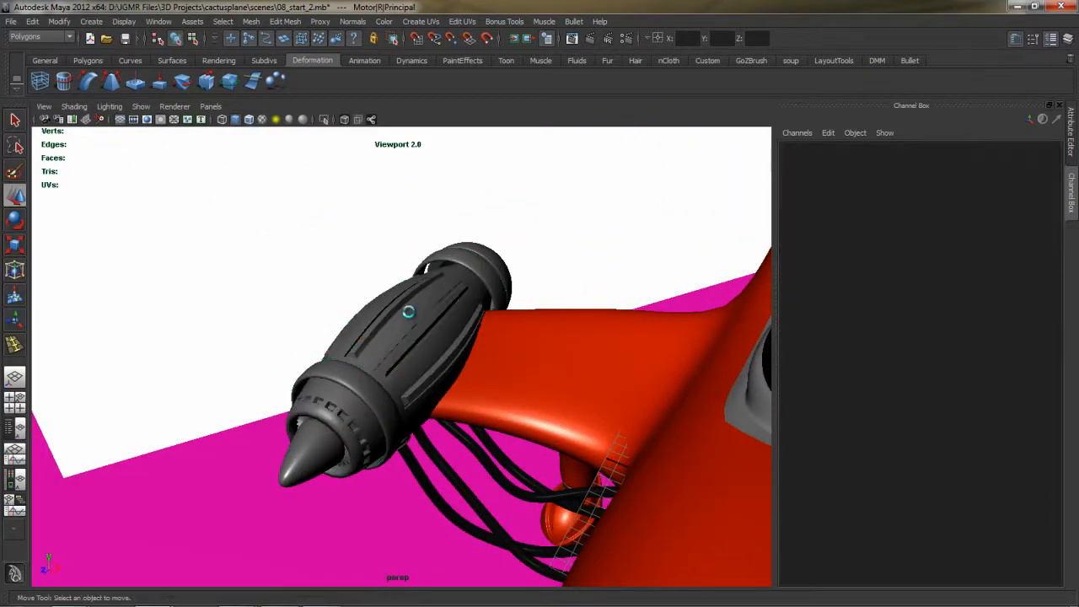
- Delete the opposite engine's old front and rear rings along with its remaining separate parts
click(372, 402)
shift+click(480, 263)
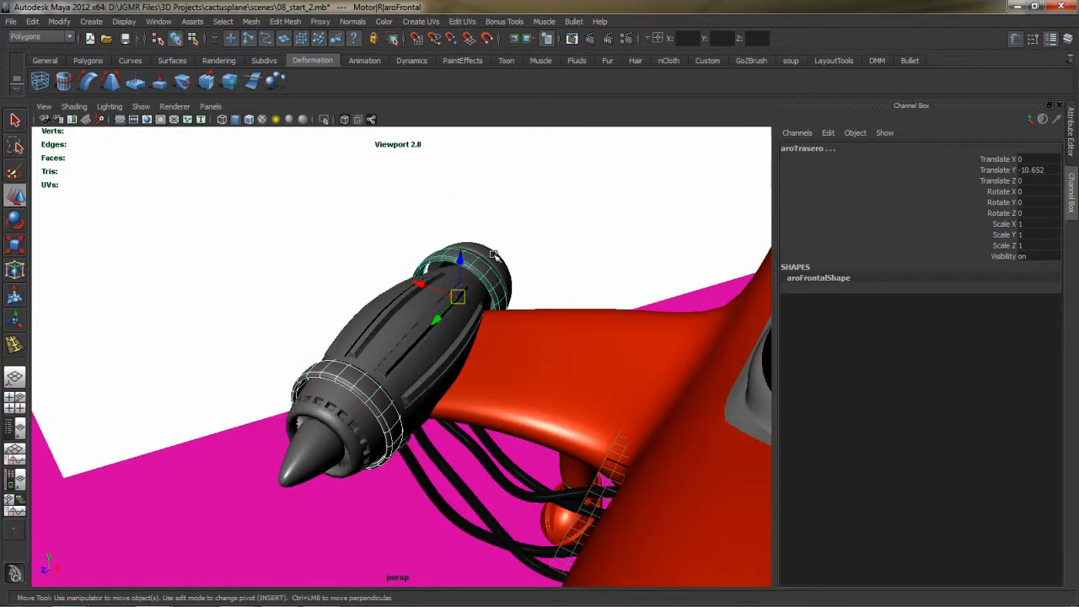
alt+drag(351, 444, 409, 427)
shift+click(409, 423)
mouse_move(481, 354)
alt+mouse_down()
mouse_move(501, 345)
mouse_move(508, 306)
mouse_move(492, 332)
mouse_move(523, 301)
mouse_move(453, 342)
mouse_move(430, 277)
mouse_move(501, 350)
alt+mouse_up()
click(494, 350)
- Duplicate the detailed engine's front and rear rings, rear cap and rotor, and move the copies onto the opposite engine's centre
click(542, 430)
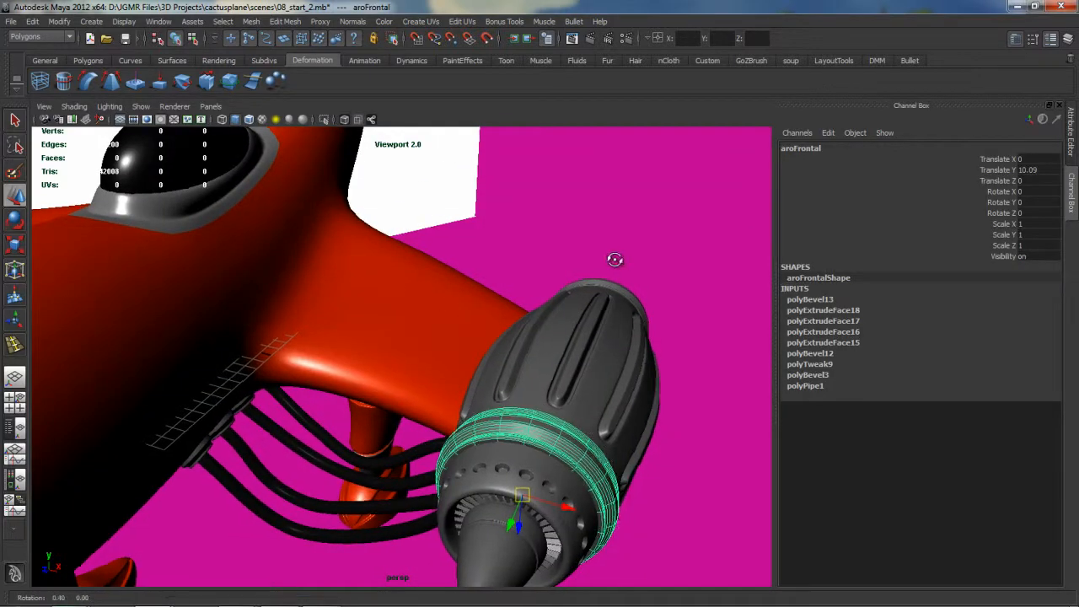
alt+drag(614, 258, 538, 297)
shift+click(501, 348)
alt+drag(531, 349, 559, 417)
alt+middle_drag(708, 336, 584, 300)
shift+click(628, 309)
alt+drag(484, 371, 573, 295)
scroll(539, 303, down, 5)
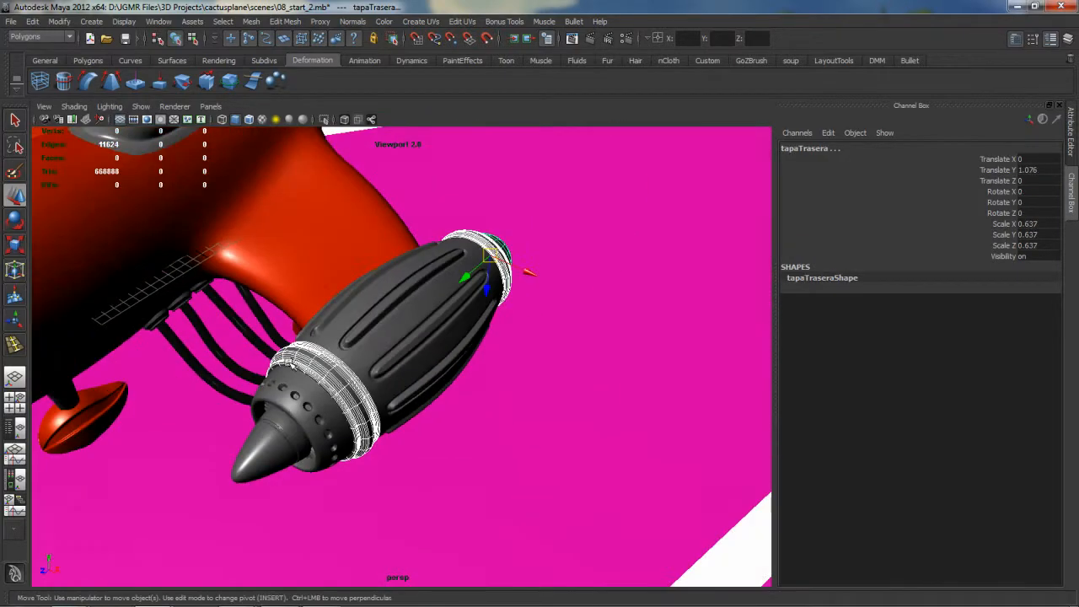
alt+drag(262, 447, 331, 387)
shift+click(331, 388)
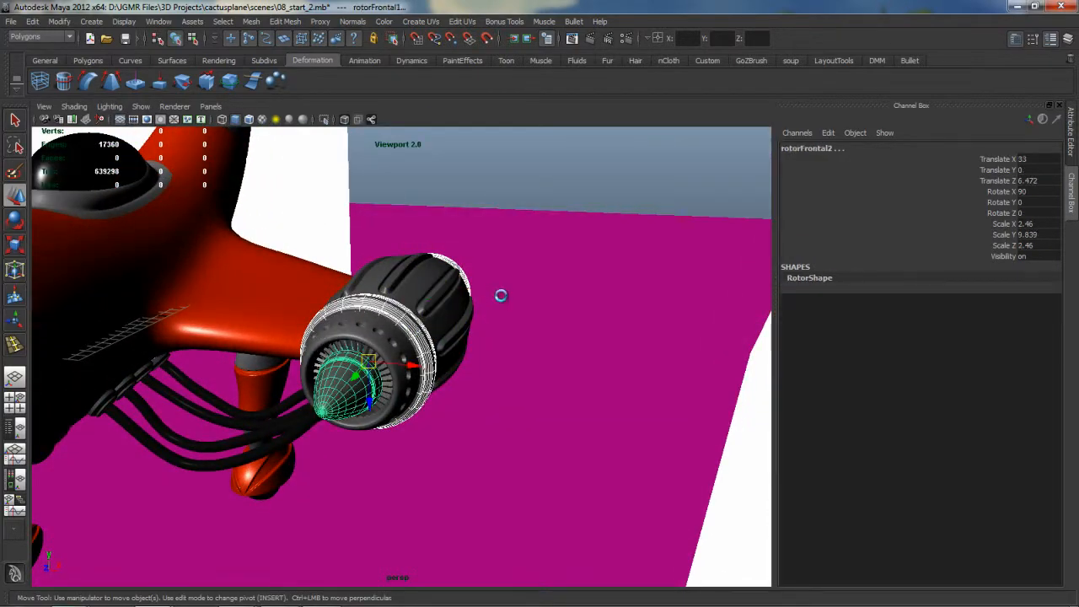
key(space)
key(space)
key(ctrl+space)
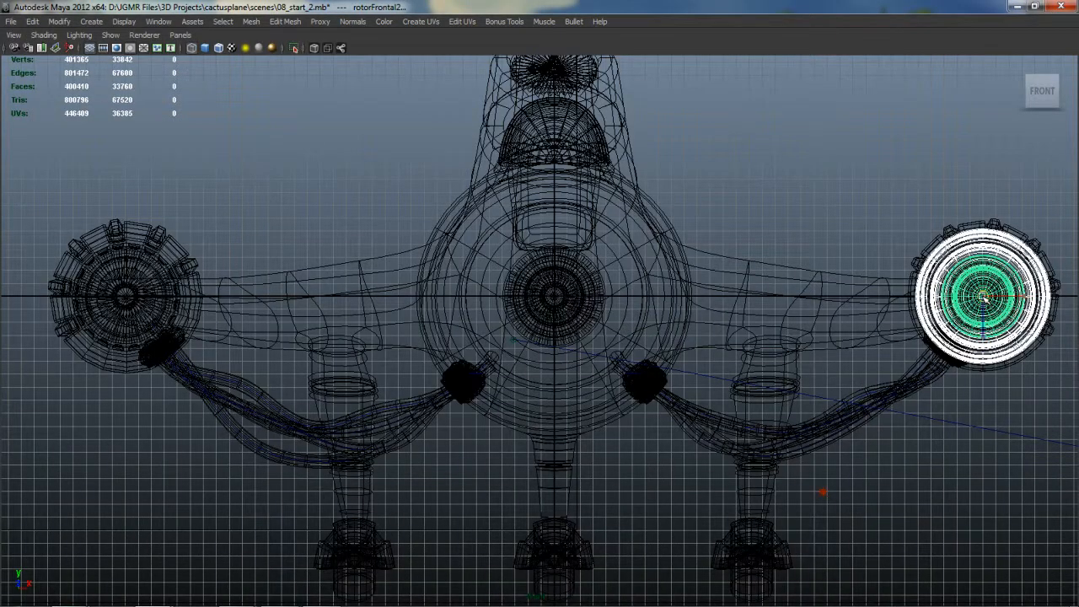
drag(984, 297, 128, 299)
- Turn on smooth preview for the opposite engine's mirrored main body
key(space)
key(space)
key(f)
alt+drag(525, 294, 624, 278)
click(556, 252)
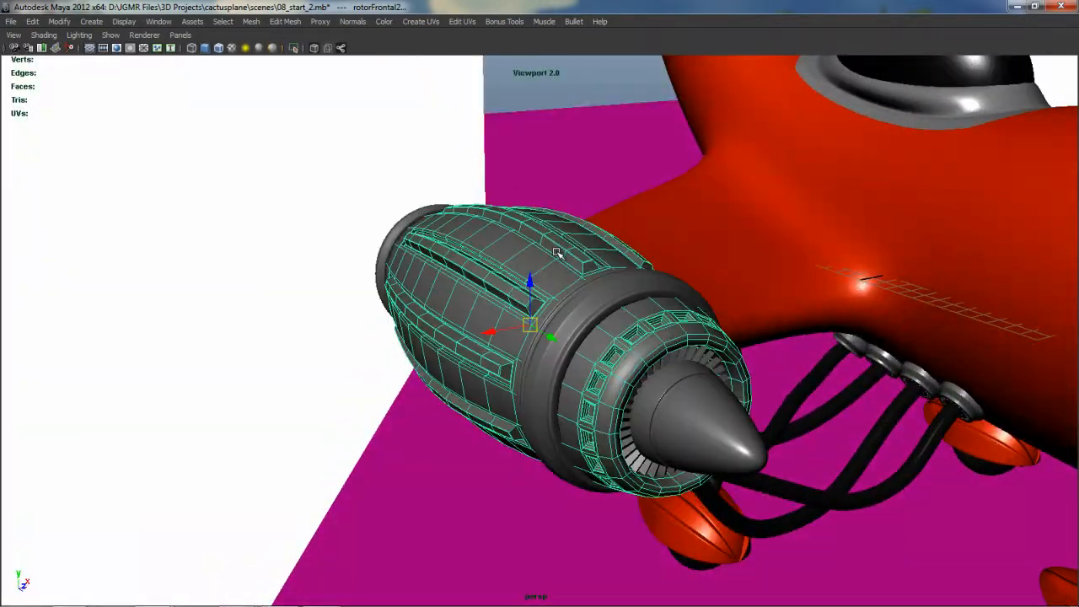
key(3)
alt+drag(556, 252, 502, 277)
alt+right_drag(623, 324, 539, 329)
alt+middle_drag(632, 354, 552, 327)
- Switch the fuselage's front rotor cone to unsmoothed display and frame the edge loops near its base
click(574, 360)
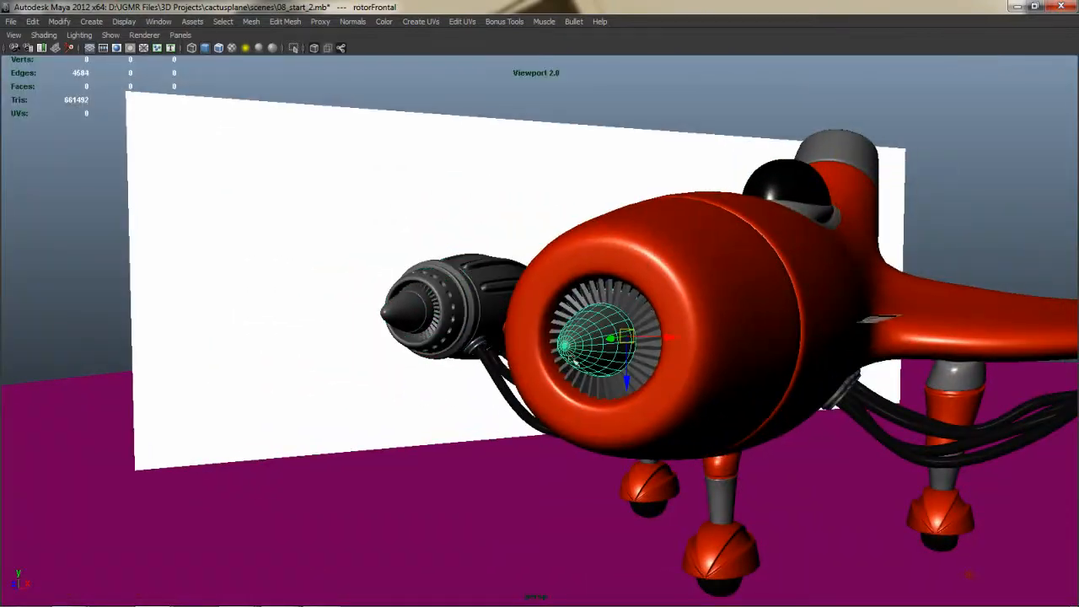
key(1)
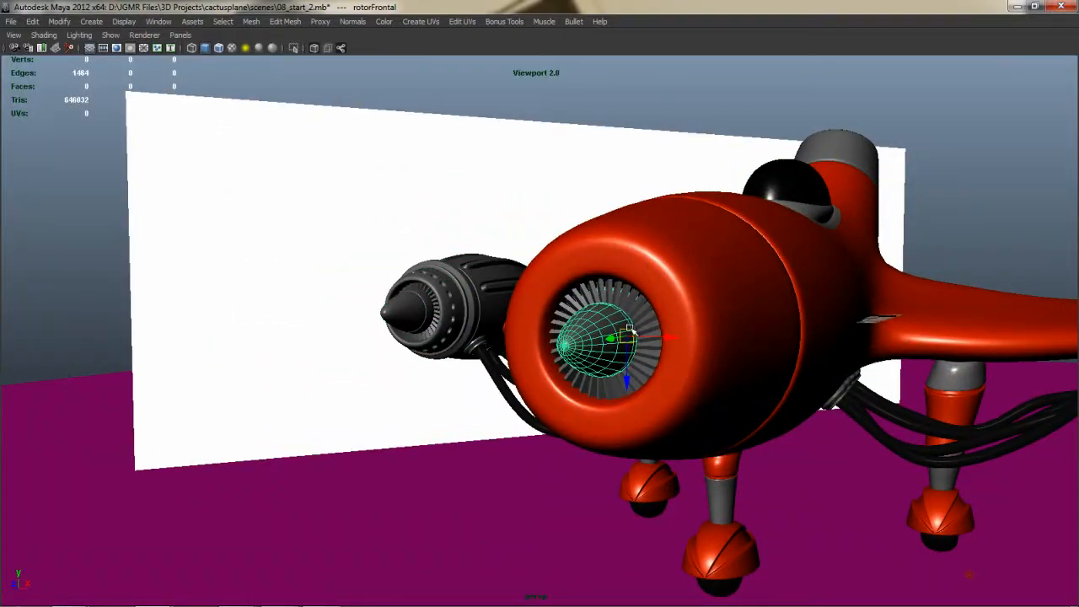
key(f)
alt+drag(564, 346, 645, 300)
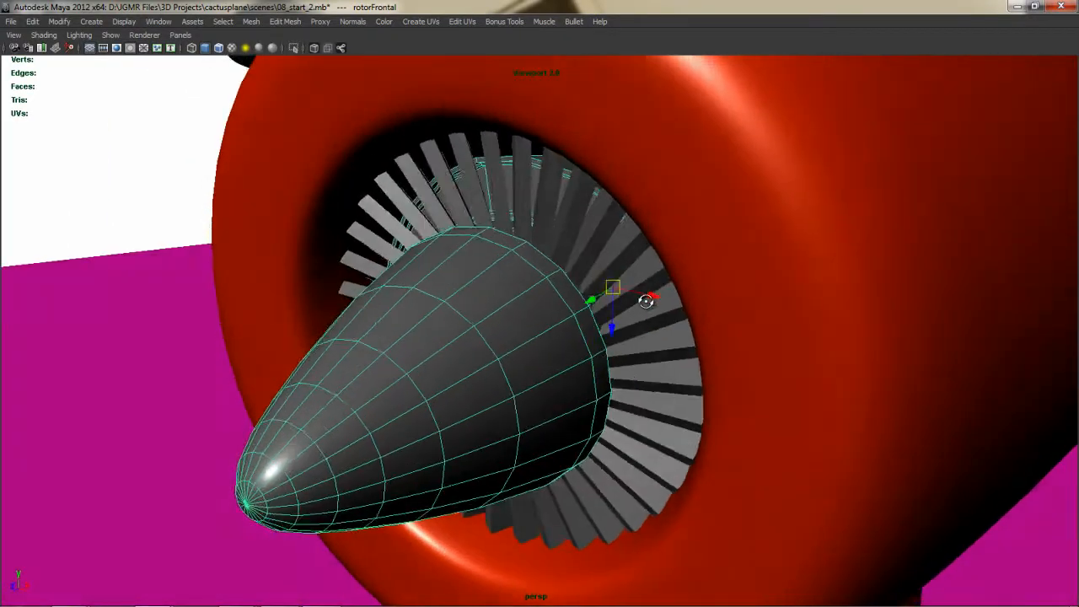
alt+right_drag(646, 301, 657, 339)
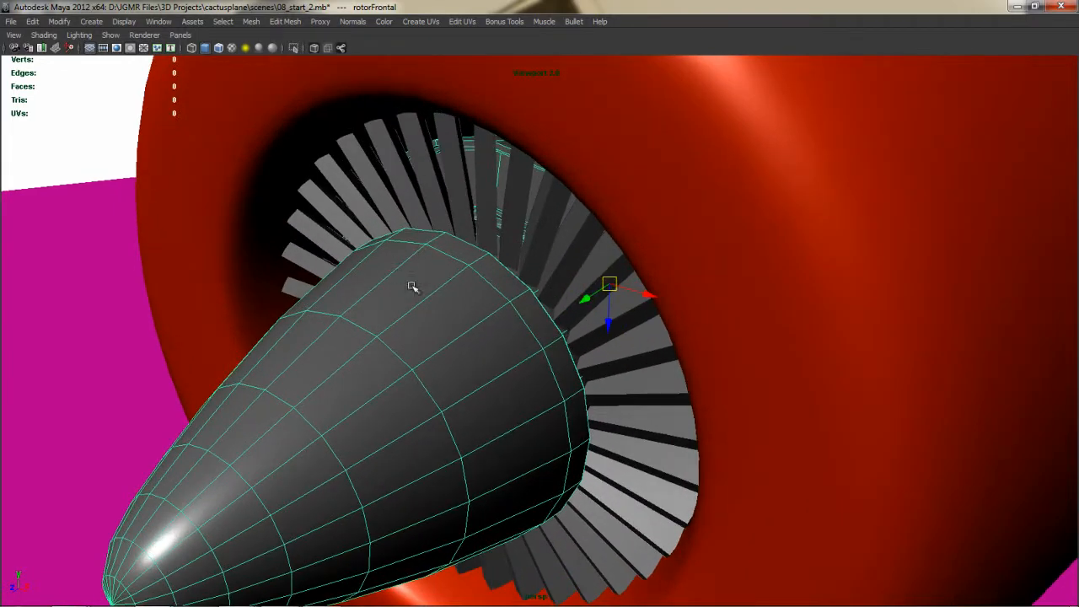
alt+right_drag(411, 287, 580, 368)
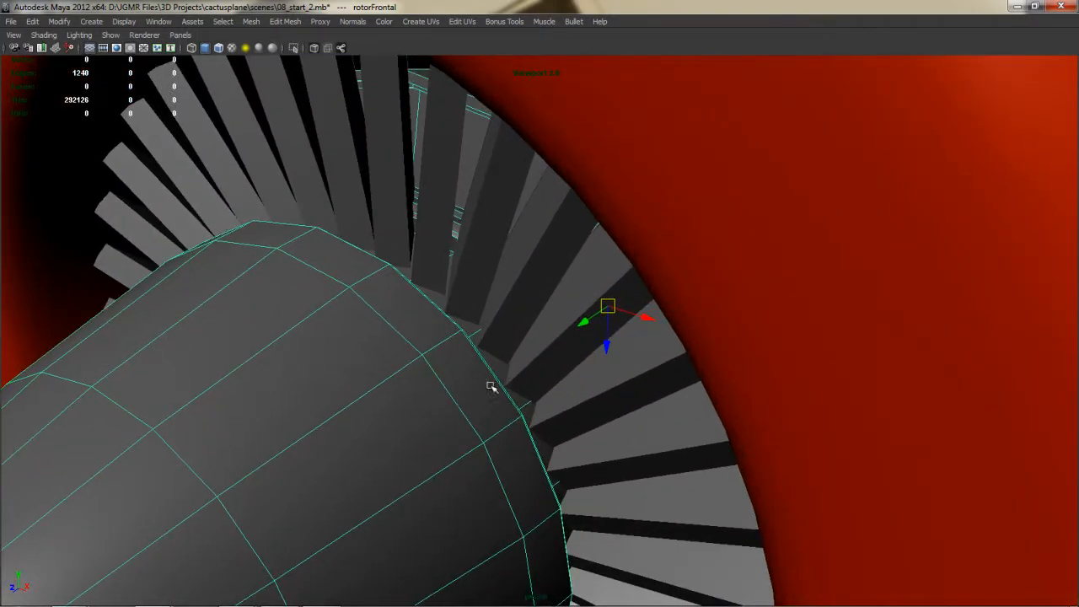
- Bevel the edge loop nearest the base of the front rotor cone
right_click(365, 307)
mouse_move(366, 308)
right_down()
mouse_move(369, 292)
mouse_move(366, 307)
right_up()
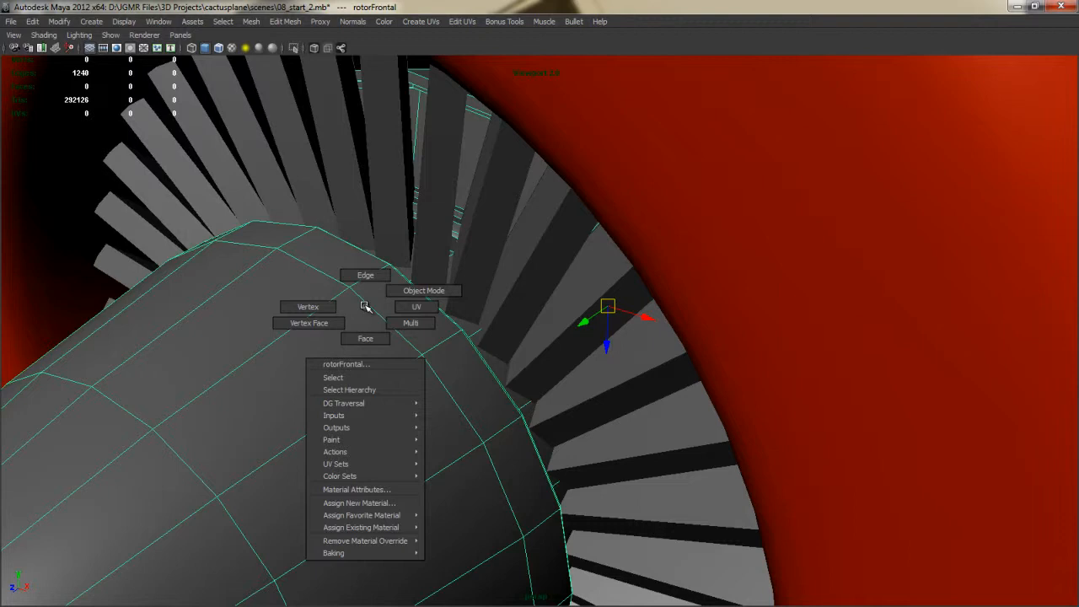
right_drag(365, 306, 368, 279)
double_click(378, 306)
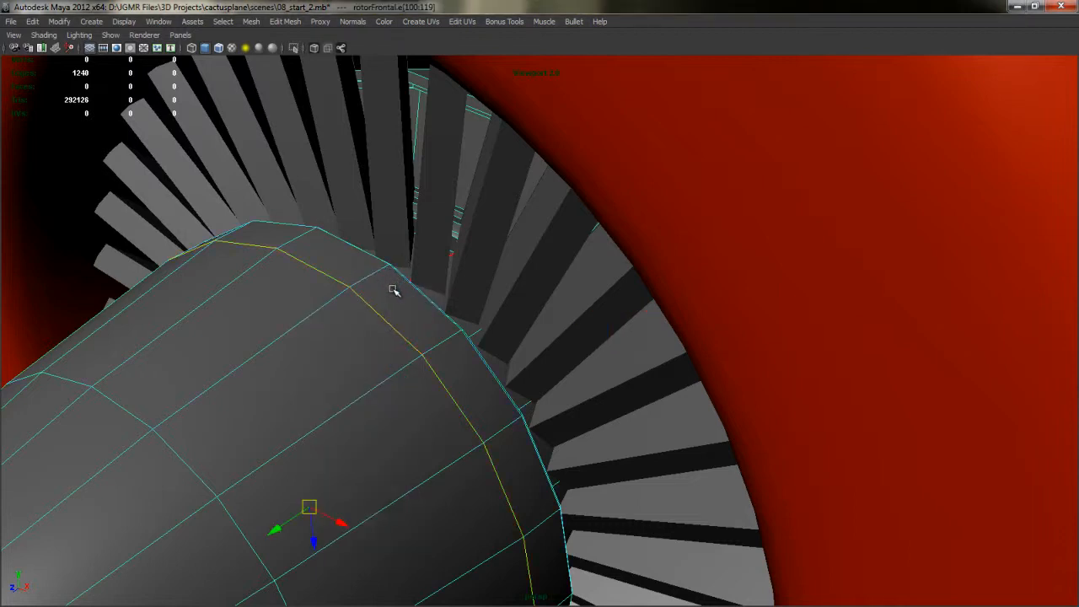
shift+right_drag(400, 292, 379, 323)
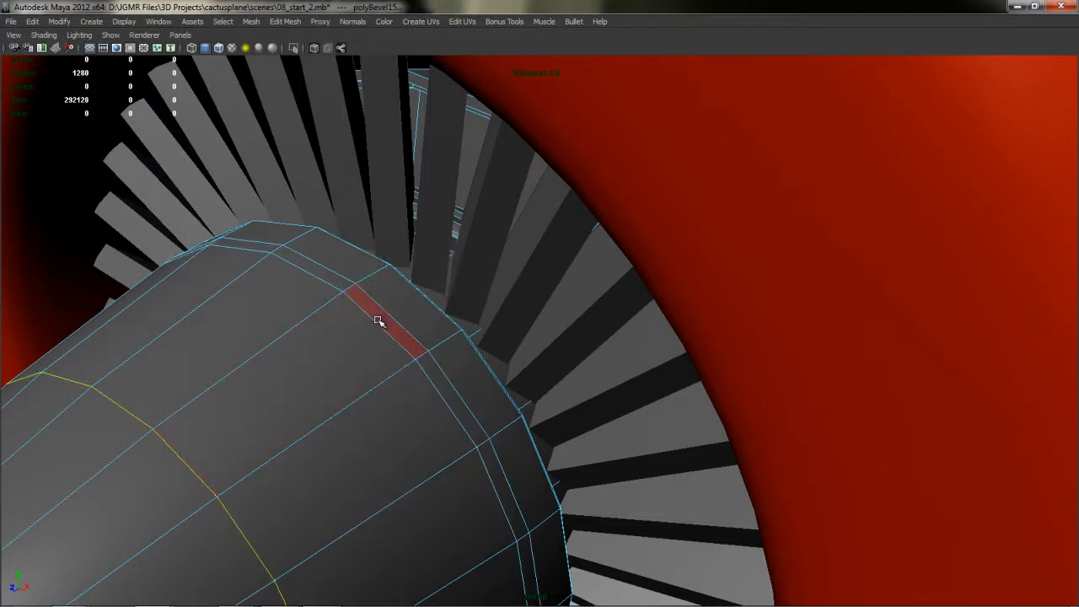
- Extrude the narrow face loop around the cone's base inward to form a groove
click(380, 320)
shift+click(448, 392)
shift+double_click(448, 392)
shift+right_drag(458, 349, 450, 376)
alt+drag(533, 510, 388, 417)
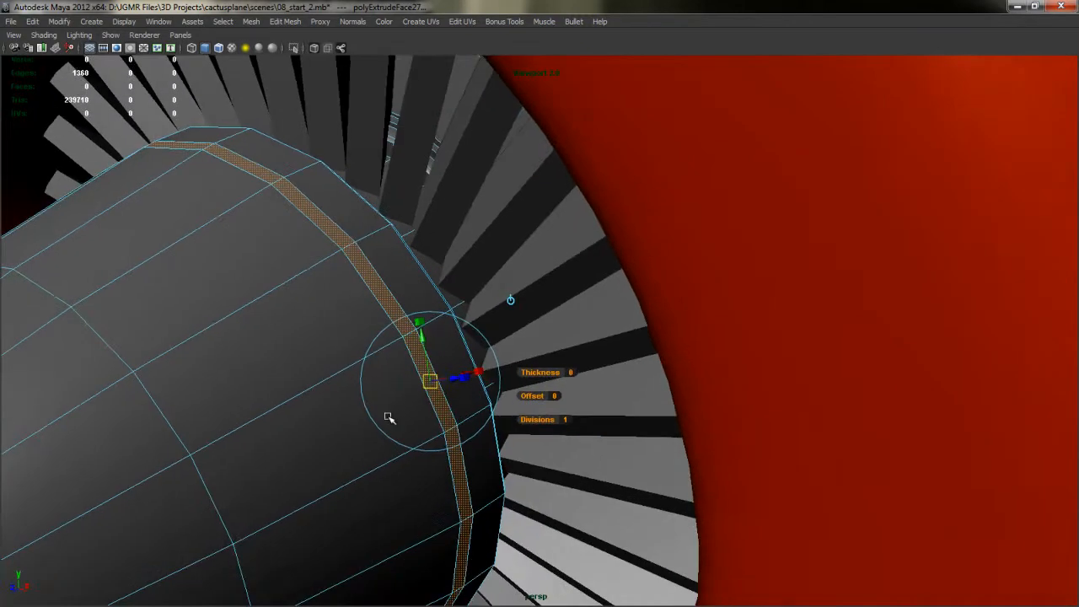
alt+right_drag(388, 417, 590, 379)
alt+middle_drag(422, 363, 494, 423)
click(461, 306)
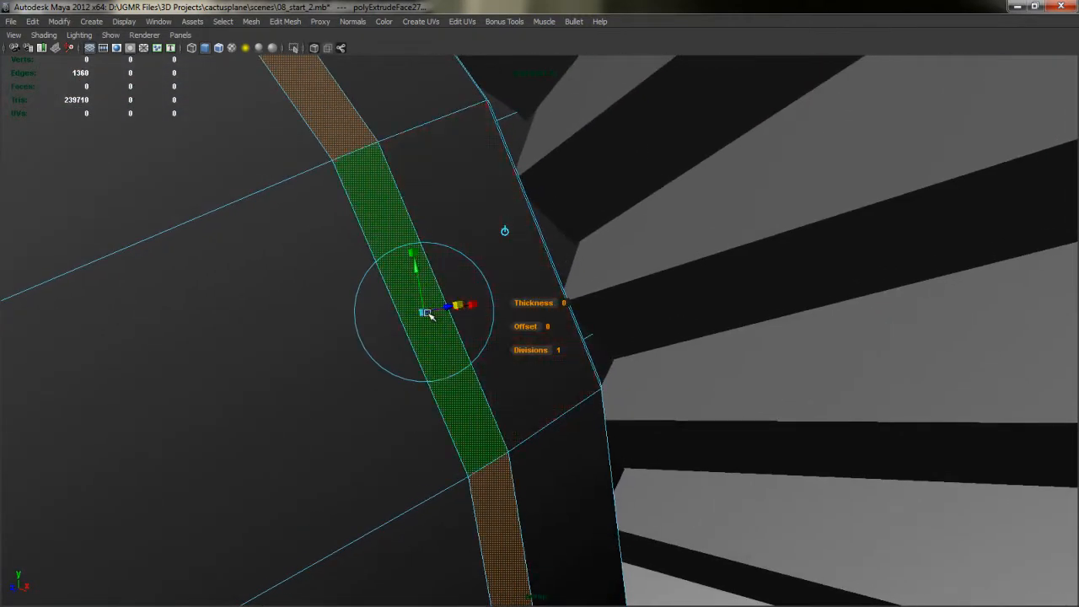
drag(425, 312, 400, 318)
- Repeat the extrusion on the groove's face loop to deepen it and add supporting edges
key(g)
key(g)
click(452, 309)
key(g)
click(432, 312)
scroll(547, 339, up, 5)
alt+middle_drag(423, 320, 517, 337)
scroll(518, 337, up, 1)
drag(280, 292, 448, 393)
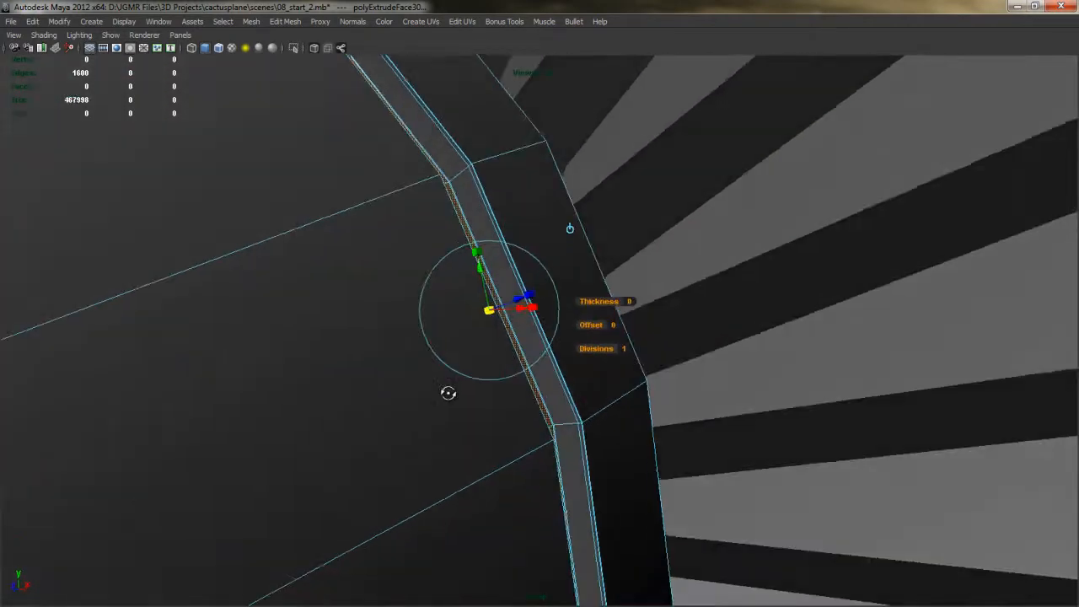
alt+middle_drag(447, 393, 398, 546)
key(q)
- Return the grooved rotor cone to object mode and clear the selection
mouse_move(622, 344)
alt+mouse_down()
mouse_move(644, 339)
mouse_move(612, 330)
alt+mouse_up()
scroll(612, 331, down, 5)
scroll(693, 300, down, 5)
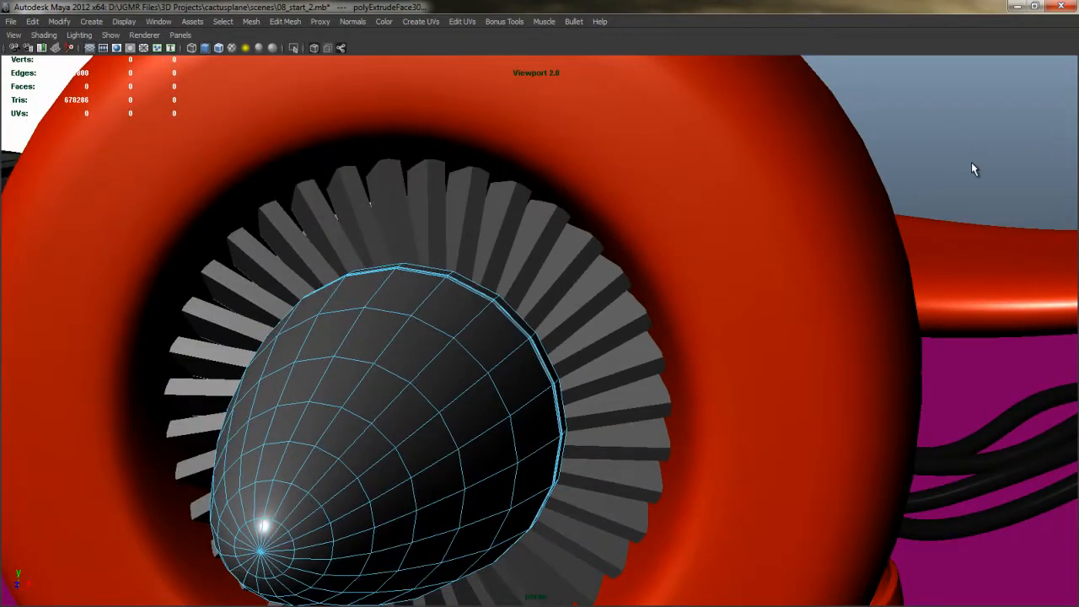
right_drag(396, 335, 428, 326)
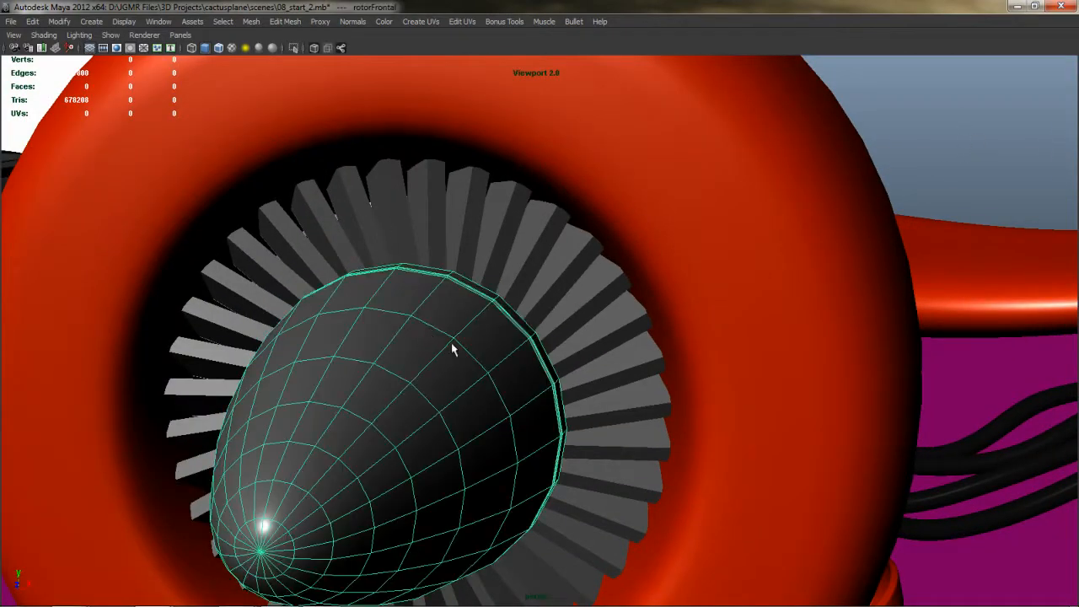
click(895, 154)
- Render the aircraft through the renderCam camera with mental ray
alt+drag(895, 153, 383, 349)
alt+right_drag(383, 349, 198, 360)
alt+drag(259, 383, 327, 393)
alt+middle_drag(616, 352, 616, 349)
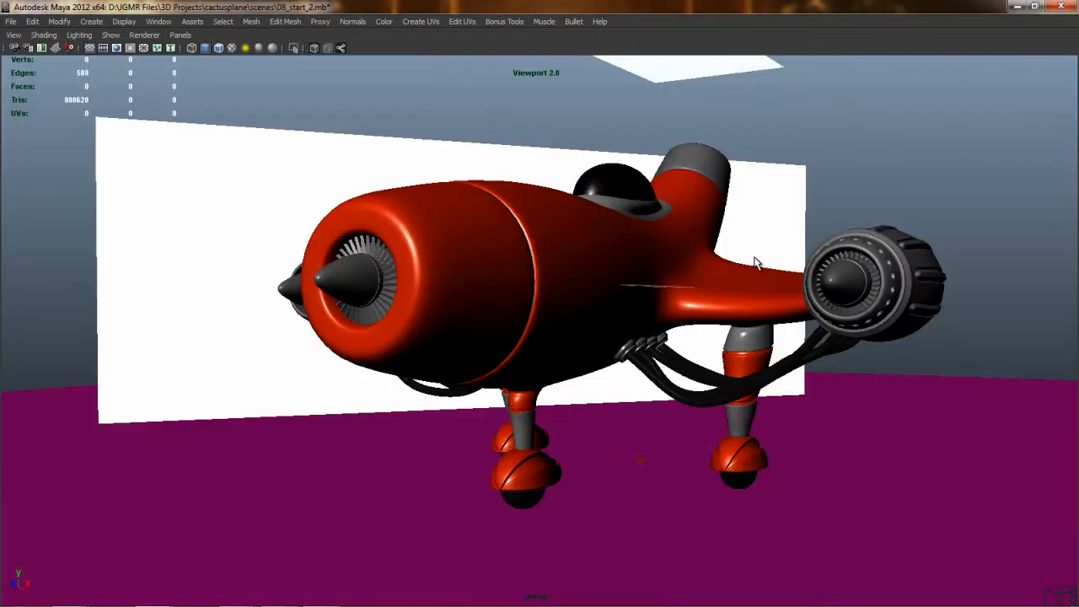
key(ctrl+space)
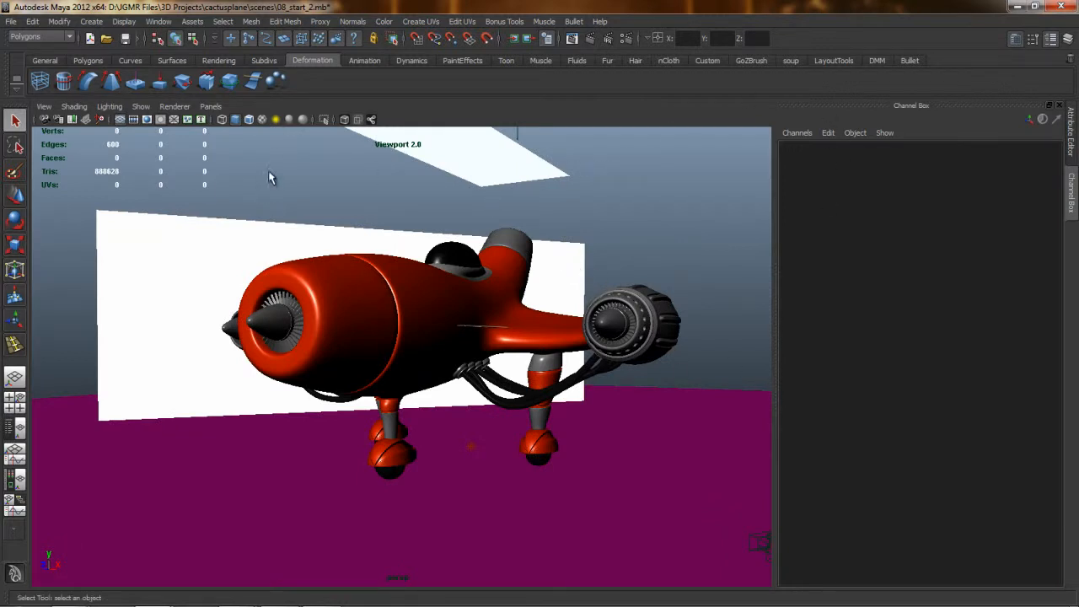
key(space)
drag(341, 162, 447, 187)
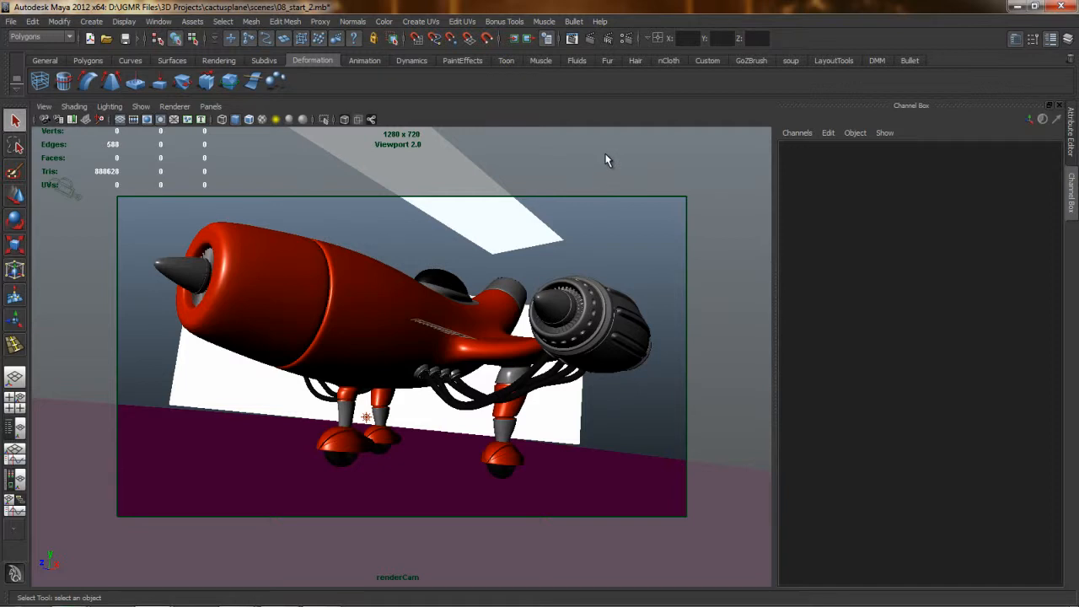
click(590, 39)
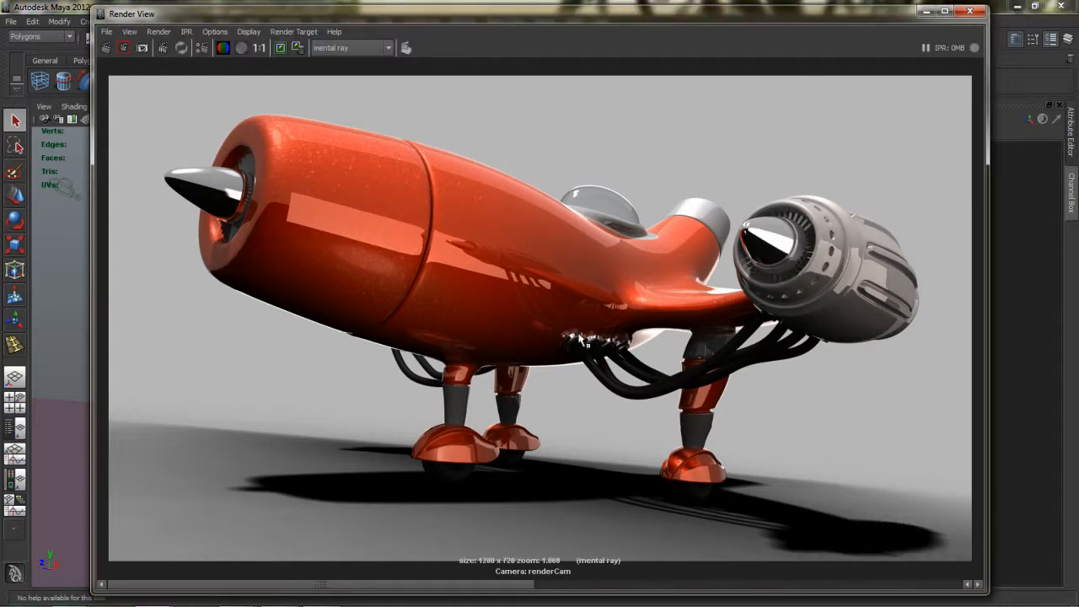
- Compare the new render with the stored images and keep it in the Render View before closing the window
drag(495, 585, 573, 603)
drag(320, 584, 664, 601)
click(621, 584)
drag(693, 599, 602, 600)
click(280, 49)
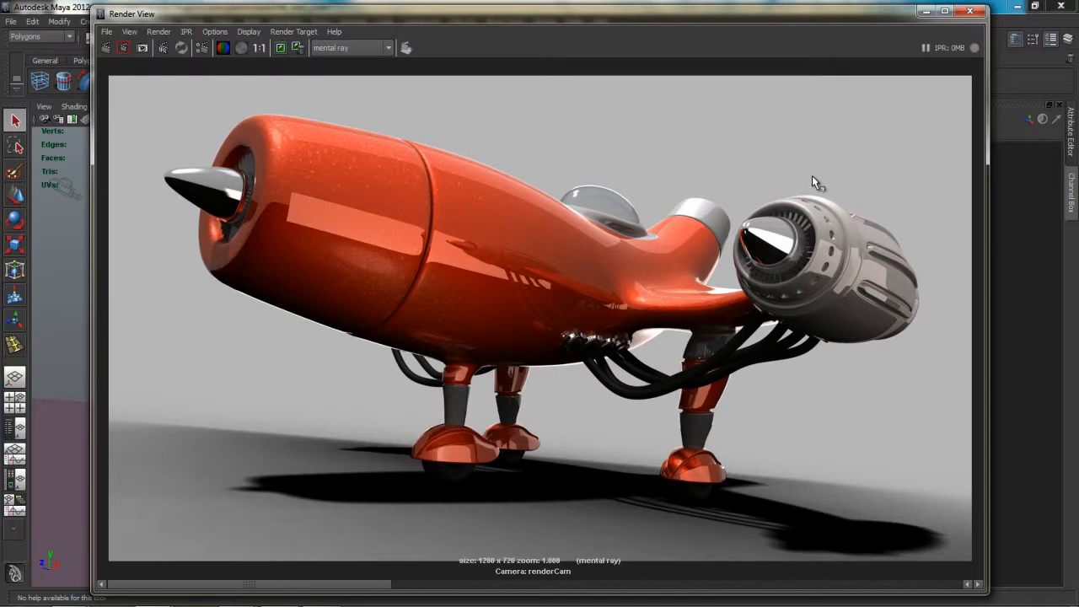
click(970, 11)
- In the perspective view, delete the point light beneath the aircraft's nose
key(space)
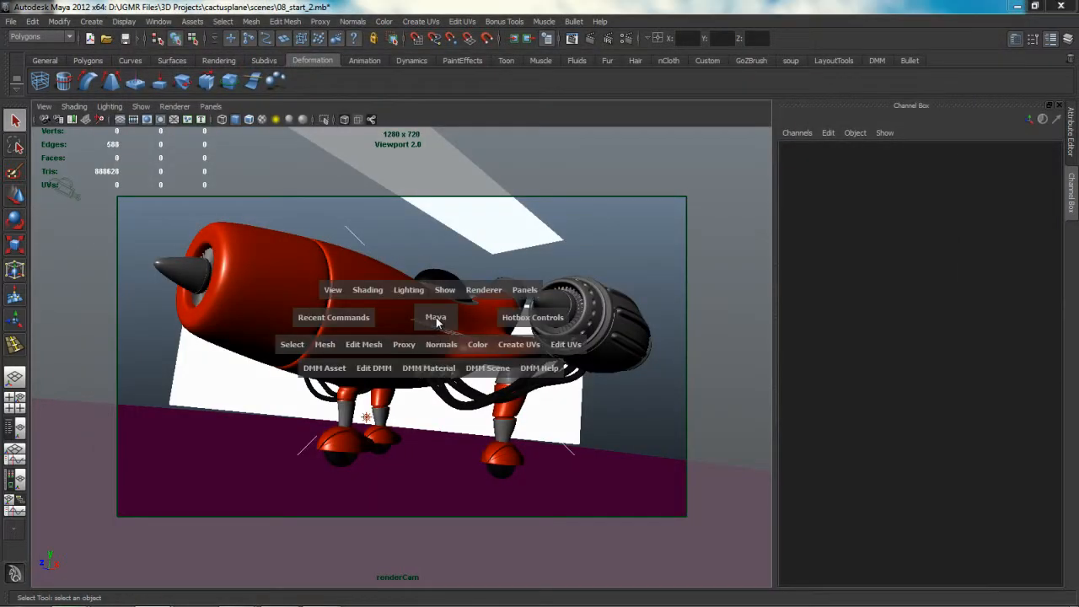
drag(436, 318, 432, 291)
alt+drag(419, 351, 385, 354)
alt+right_drag(386, 354, 621, 368)
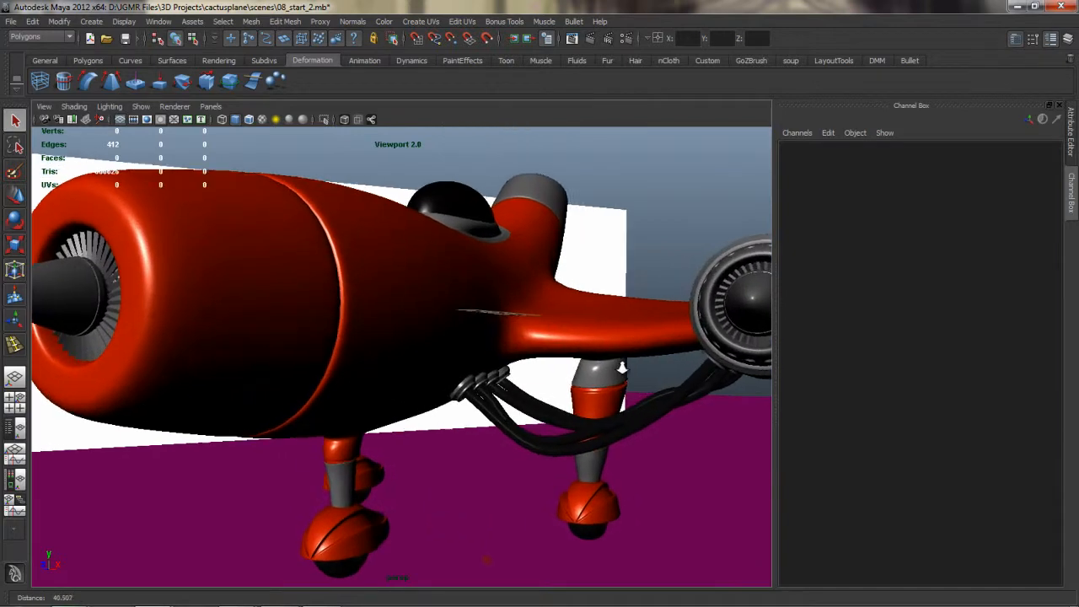
alt+drag(533, 394, 367, 397)
click(403, 400)
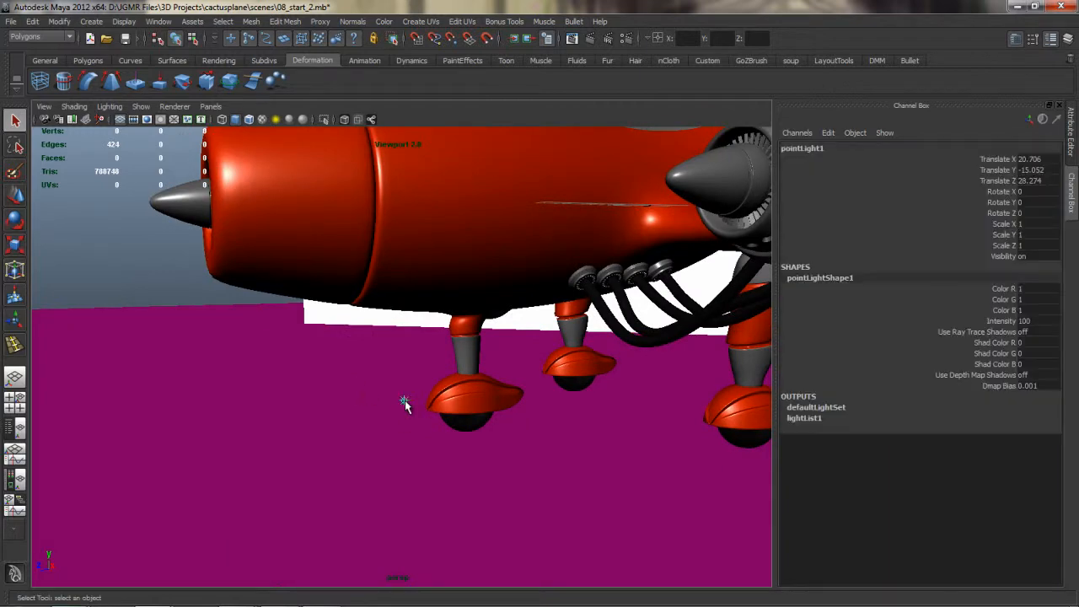
key(Delete)
- Create a spot light for the aircraft scene
alt+drag(411, 393, 469, 354)
alt+middle_drag(470, 354, 455, 419)
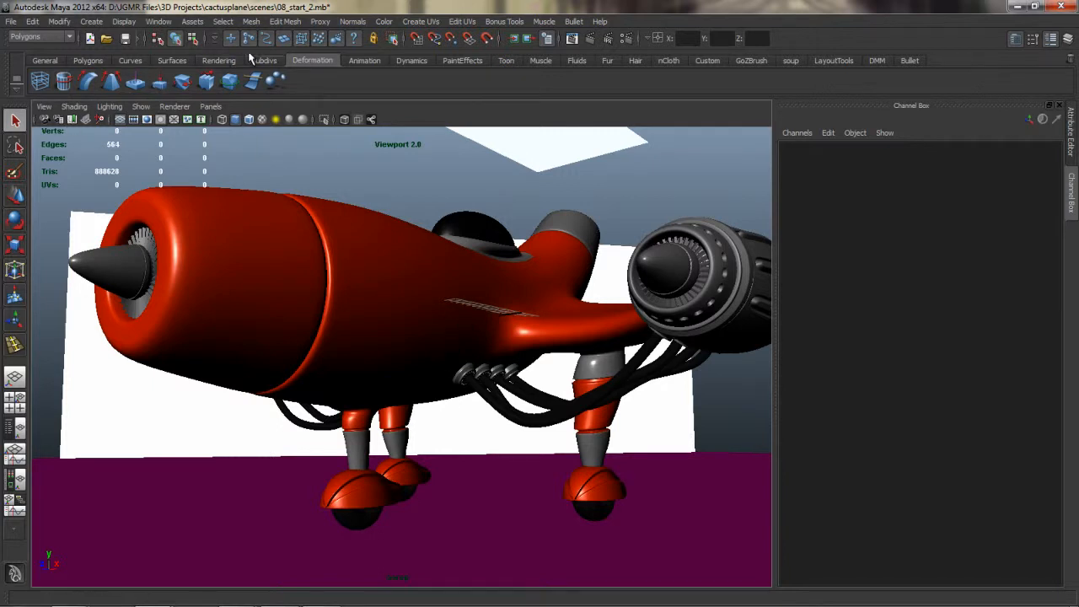
click(221, 61)
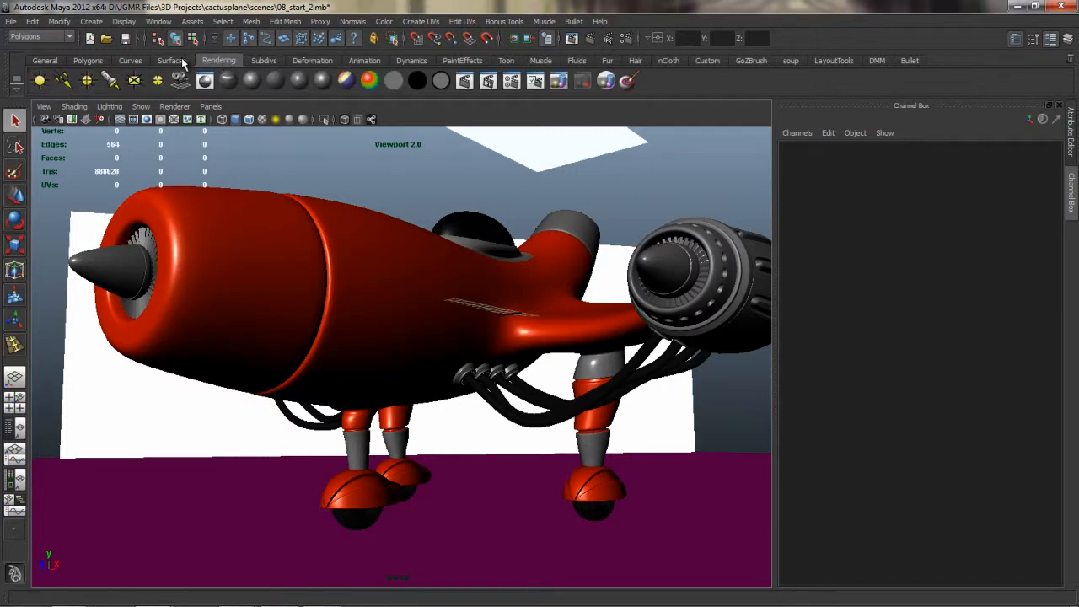
click(114, 82)
- Looking through the spot light, aim it up at the aircraft from about X 34.8, Y -20.4, Z 59, rotated 12 in X and 26.8 in Y
alt+right_drag(383, 393, 549, 395)
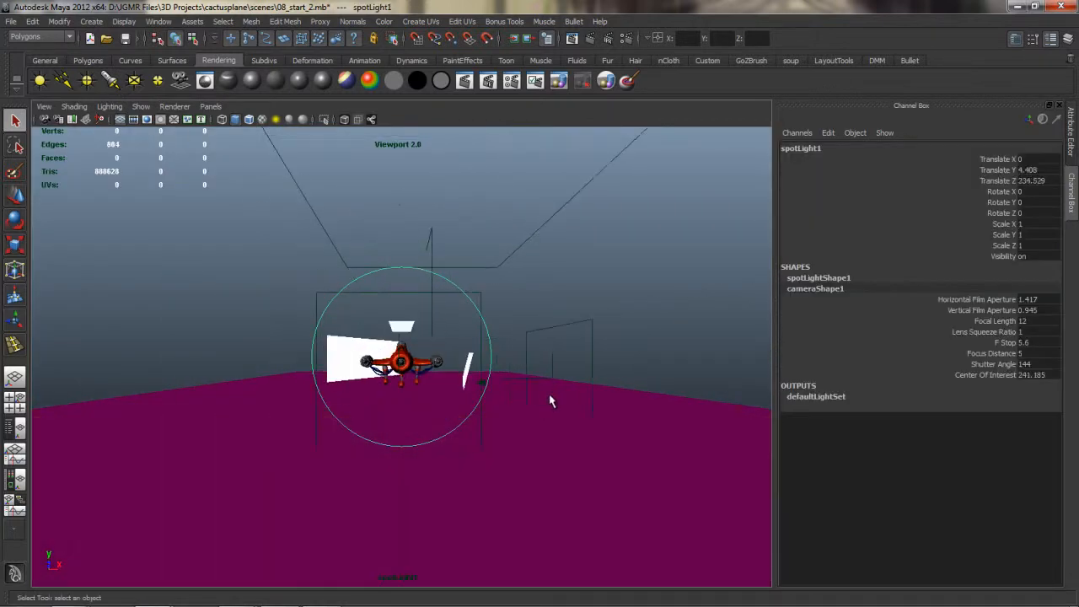
alt+right_drag(397, 412, 590, 414)
alt+drag(590, 414, 537, 376)
alt+right_drag(536, 376, 494, 372)
alt+middle_drag(494, 371, 495, 357)
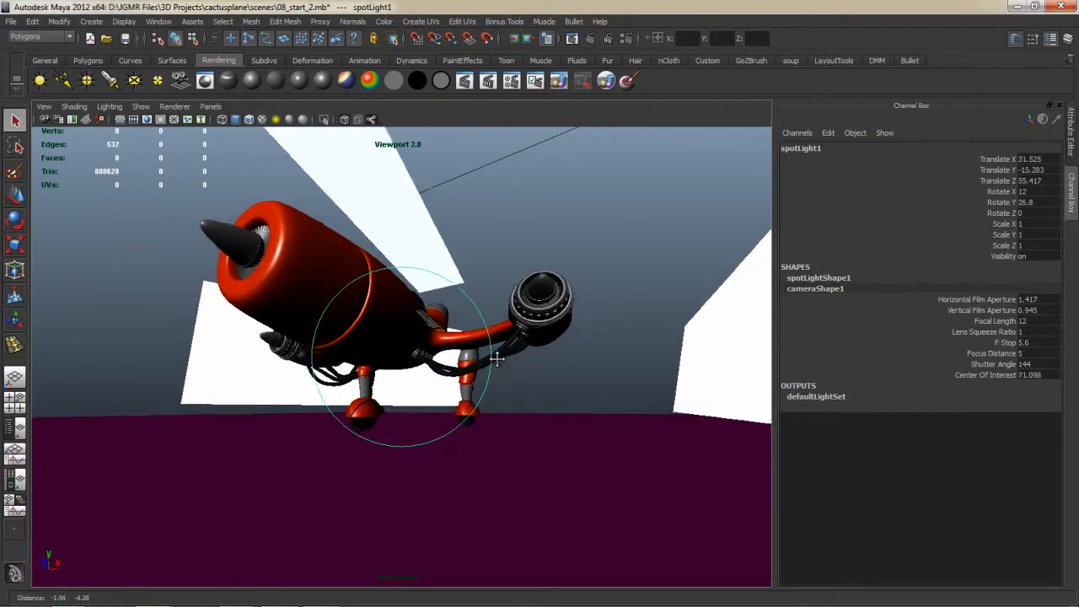
alt+right_drag(494, 357, 465, 373)
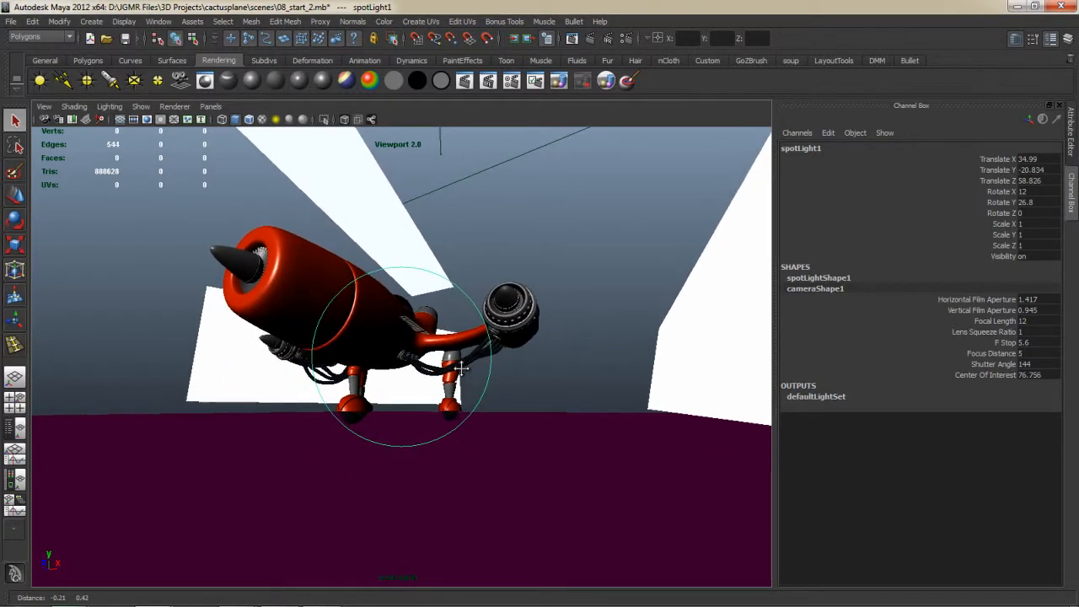
- Return to the perspective camera and frame the new spot light
key(space)
drag(472, 255, 472, 224)
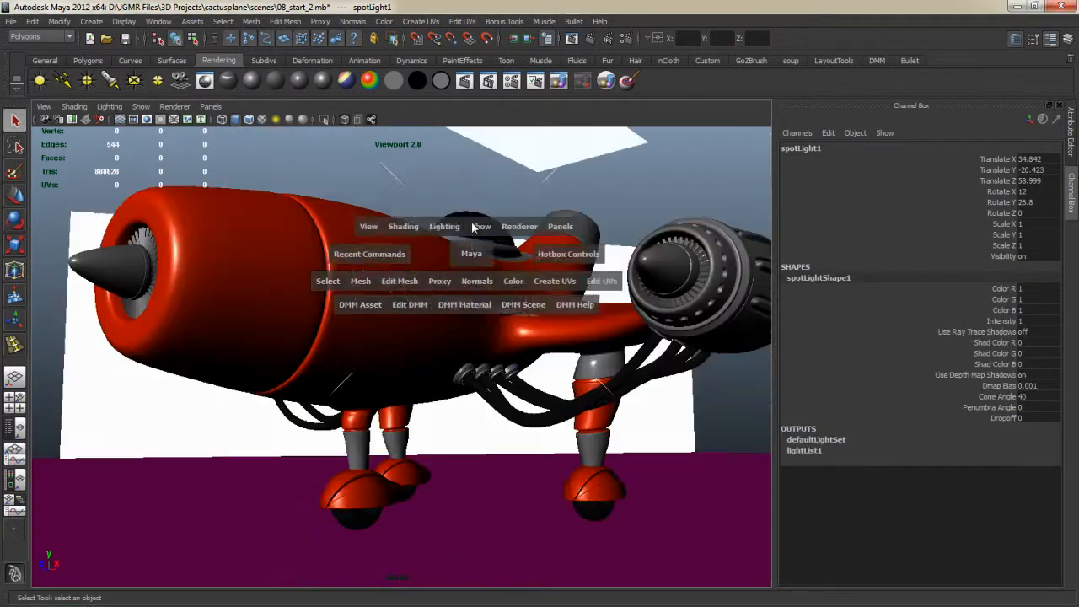
alt+middle_drag(527, 363, 529, 313)
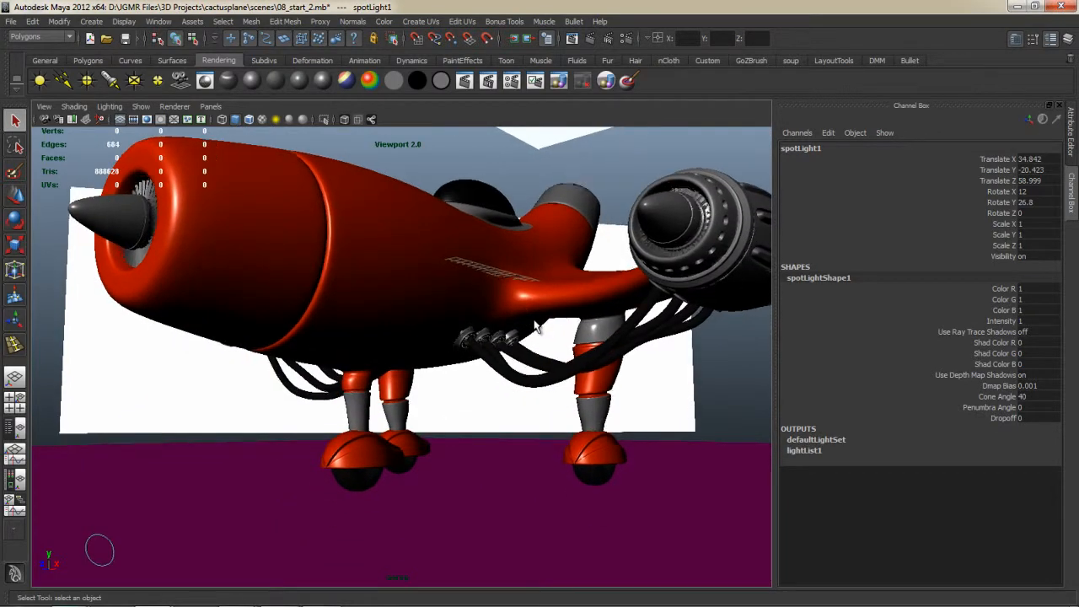
key(f)
alt+drag(498, 364, 486, 320)
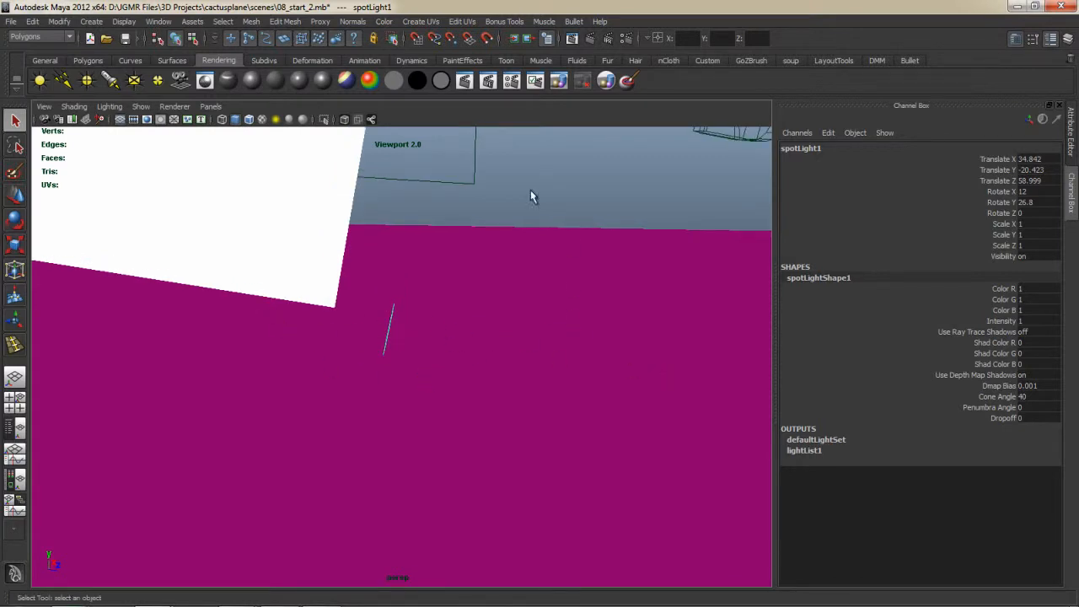
- Switch the viewport to Default Quality Rendering and turn off depth map shadows on the spot light
click(175, 106)
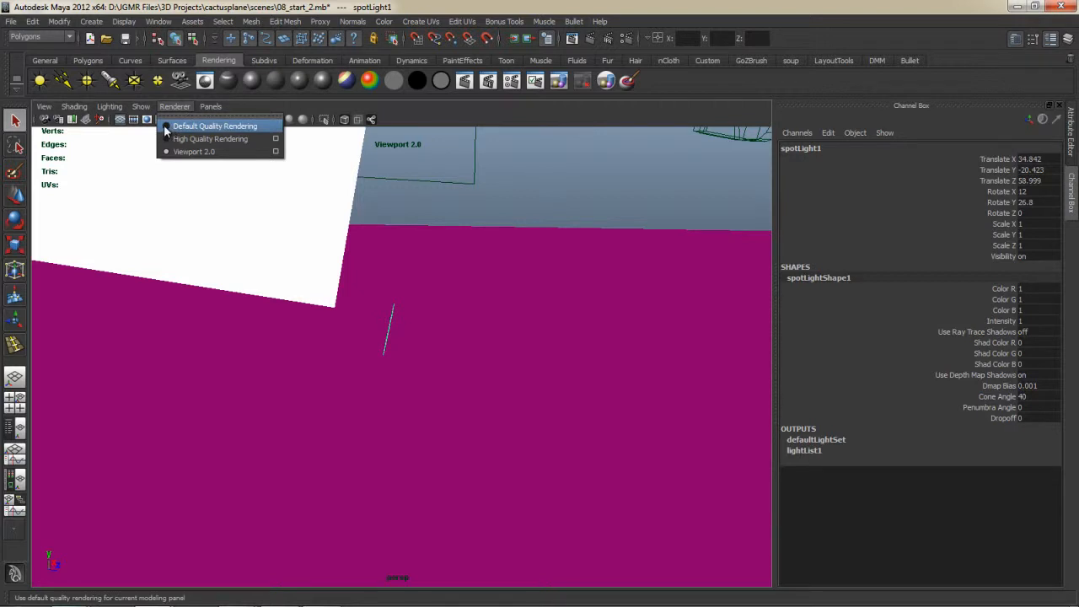
click(194, 126)
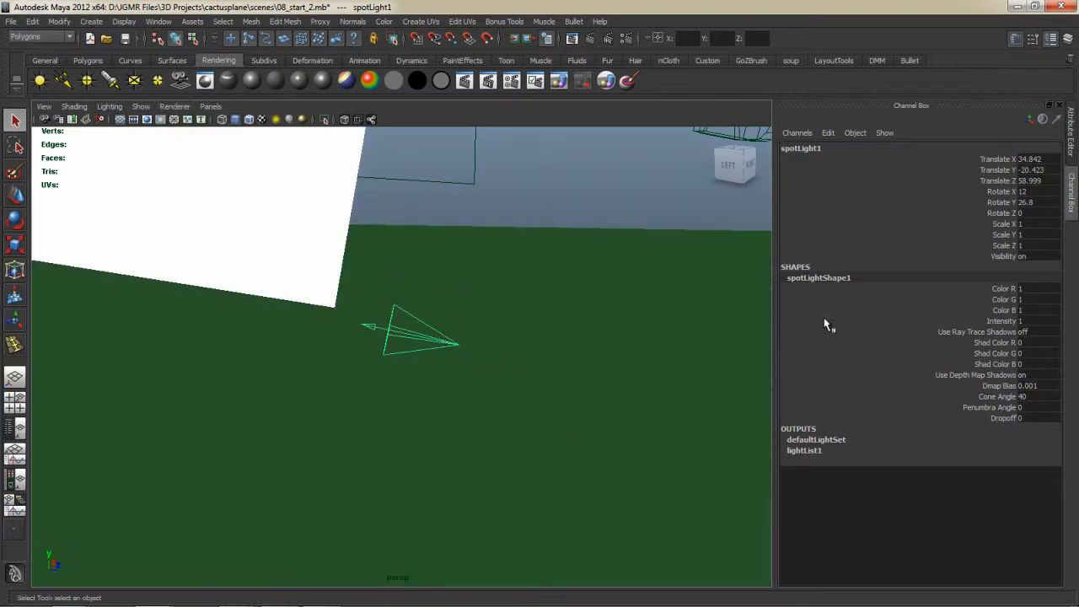
click(1071, 132)
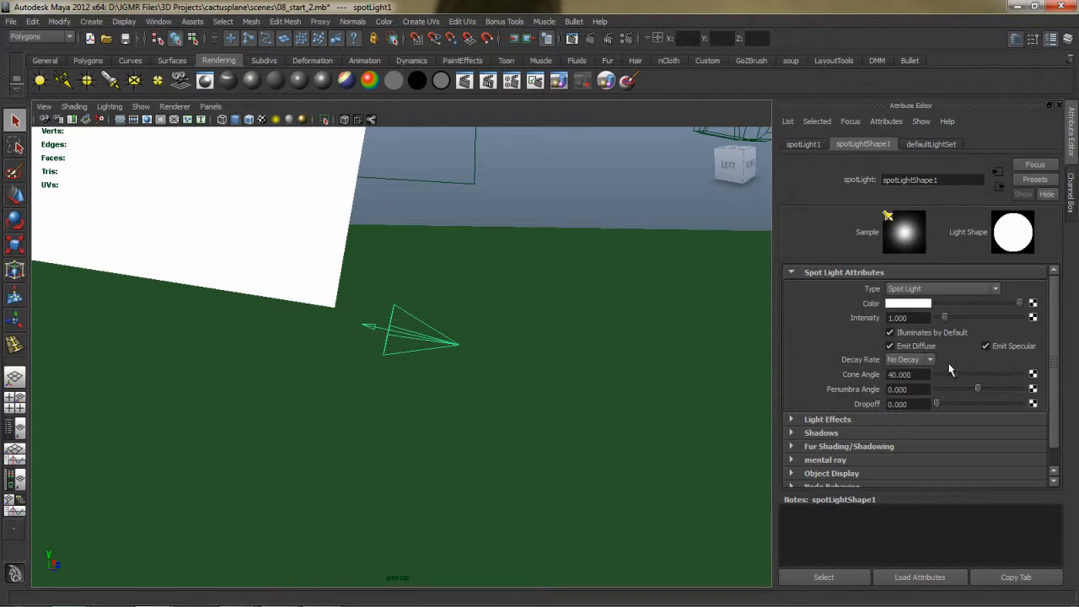
click(791, 273)
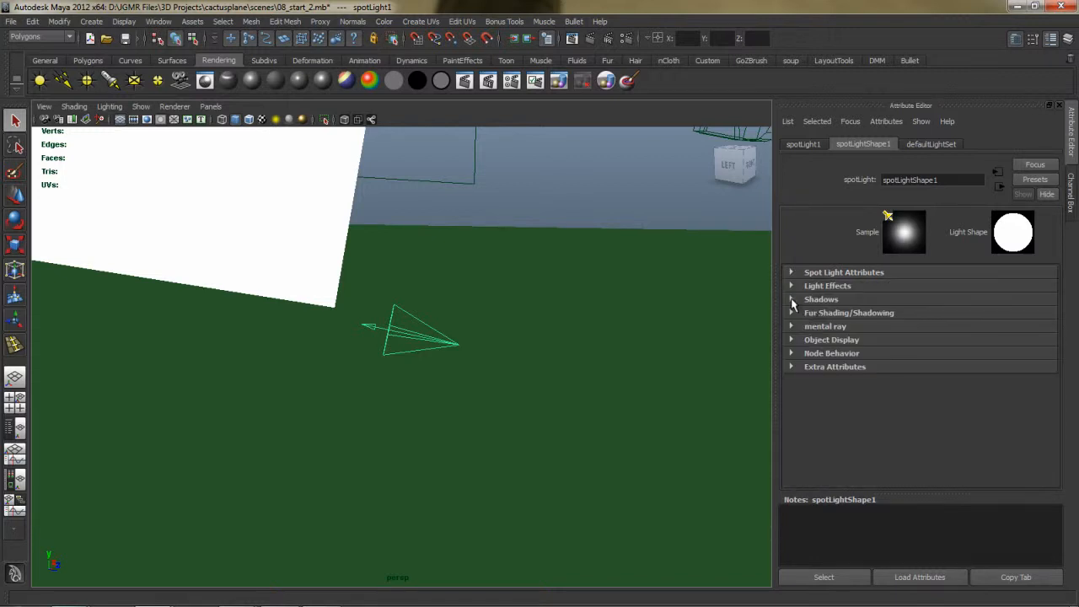
click(791, 300)
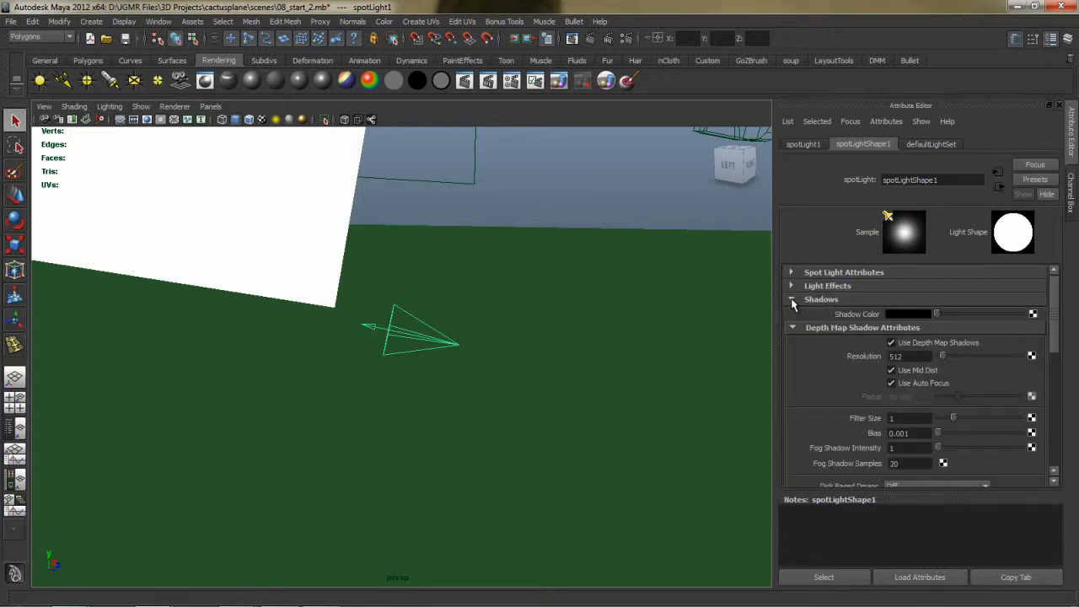
click(891, 343)
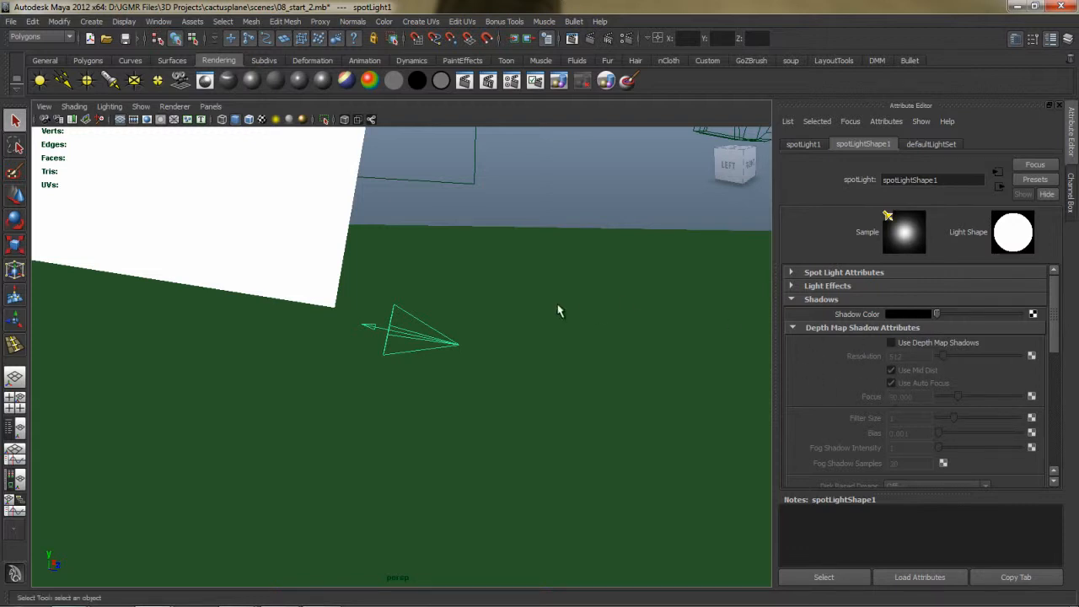
- Turn the spot light into a mental ray area light, keeping the Rectangle type
click(792, 300)
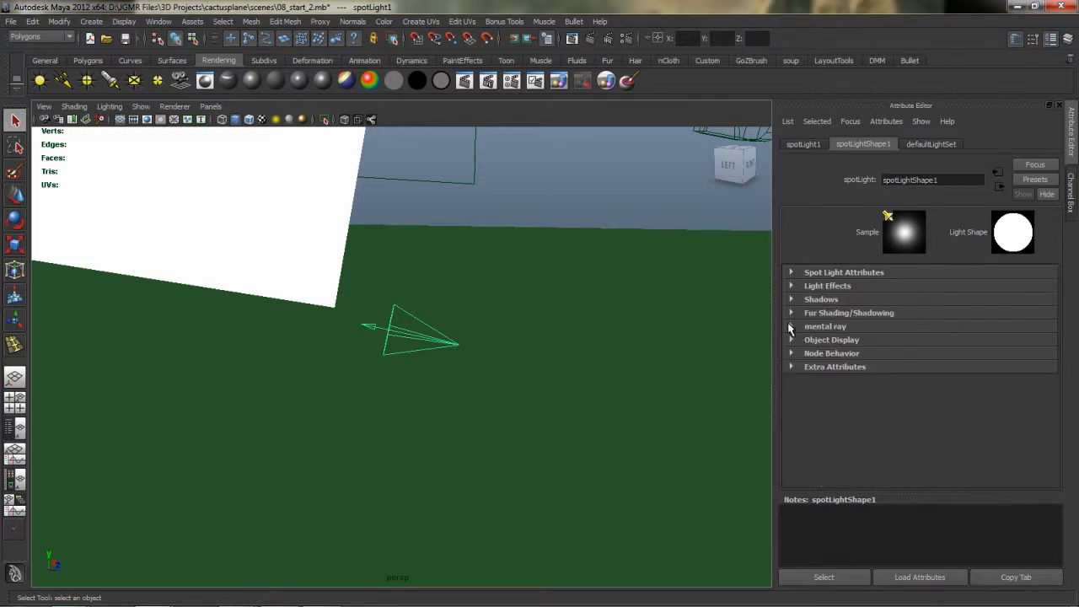
click(791, 327)
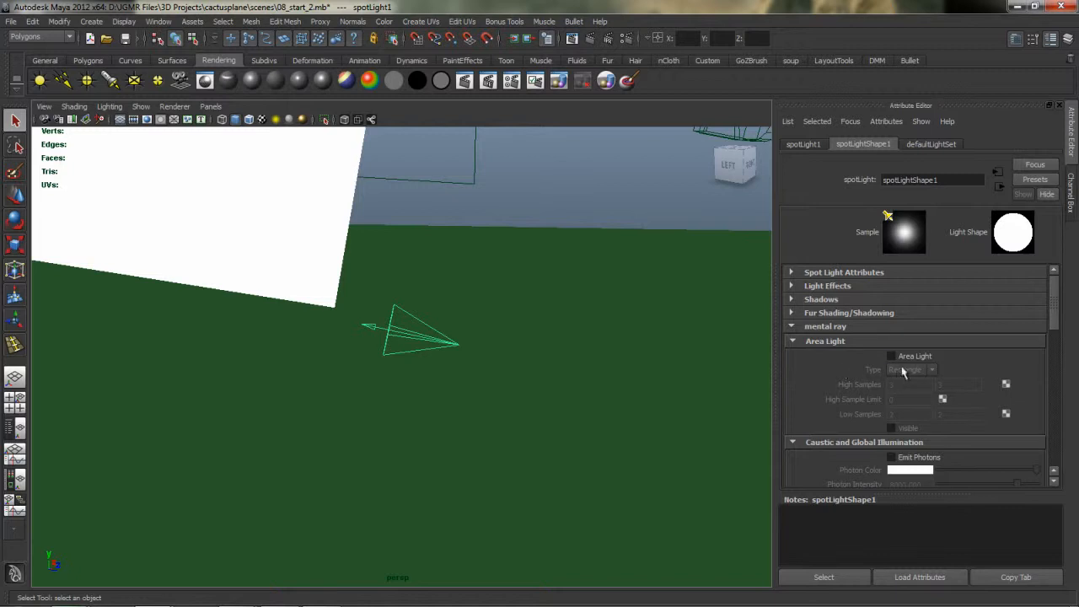
click(890, 356)
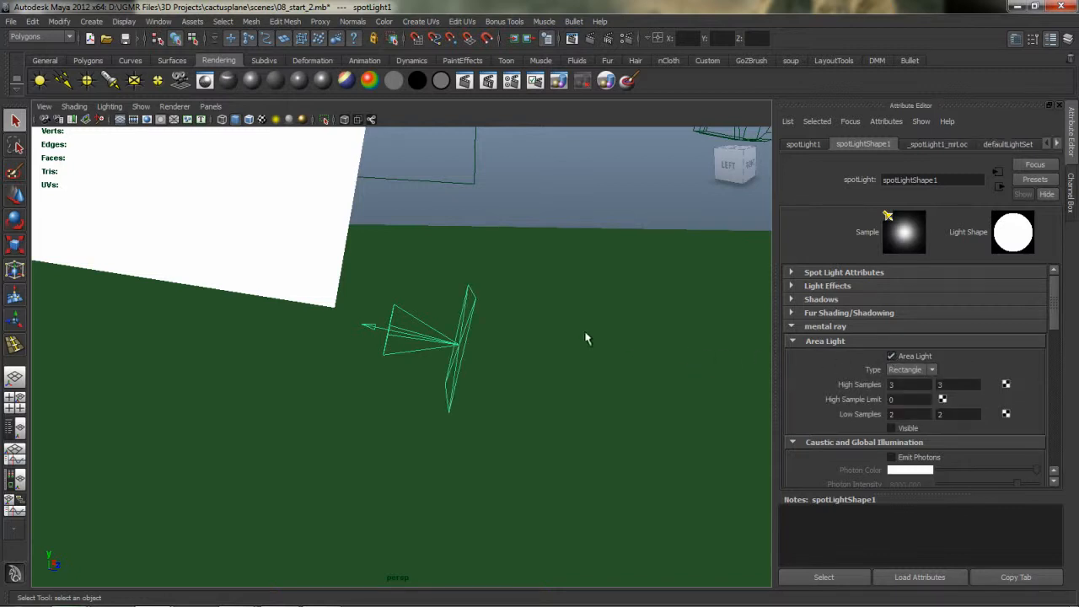
- Scale up the rectangular area light in front of the aircraft, stretching it about 5.2 times along X
alt+drag(458, 332, 585, 272)
key(r)
drag(527, 357, 745, 358)
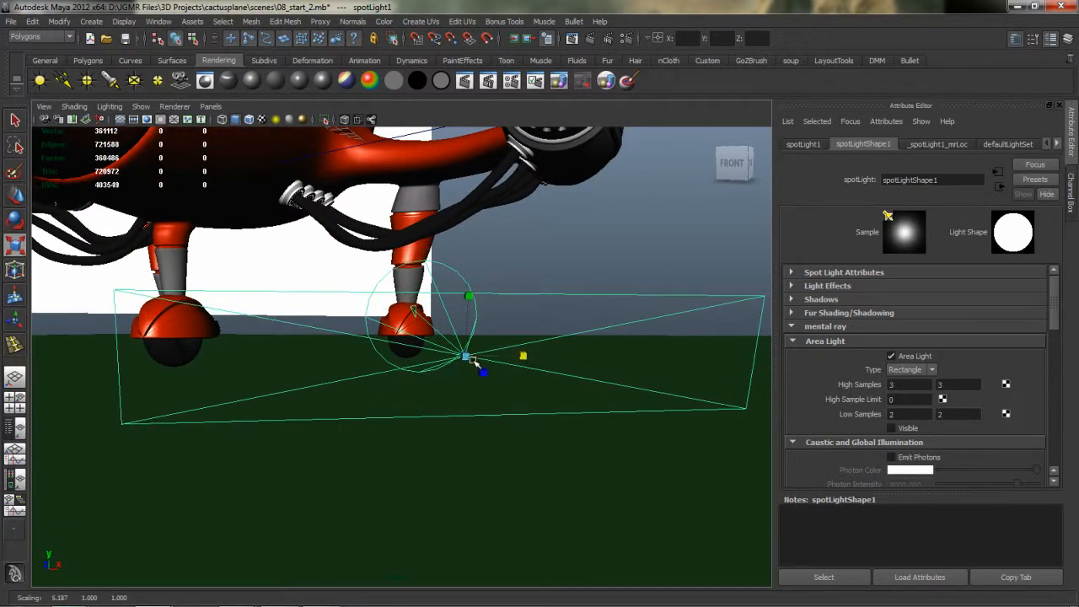
drag(466, 356, 798, 290)
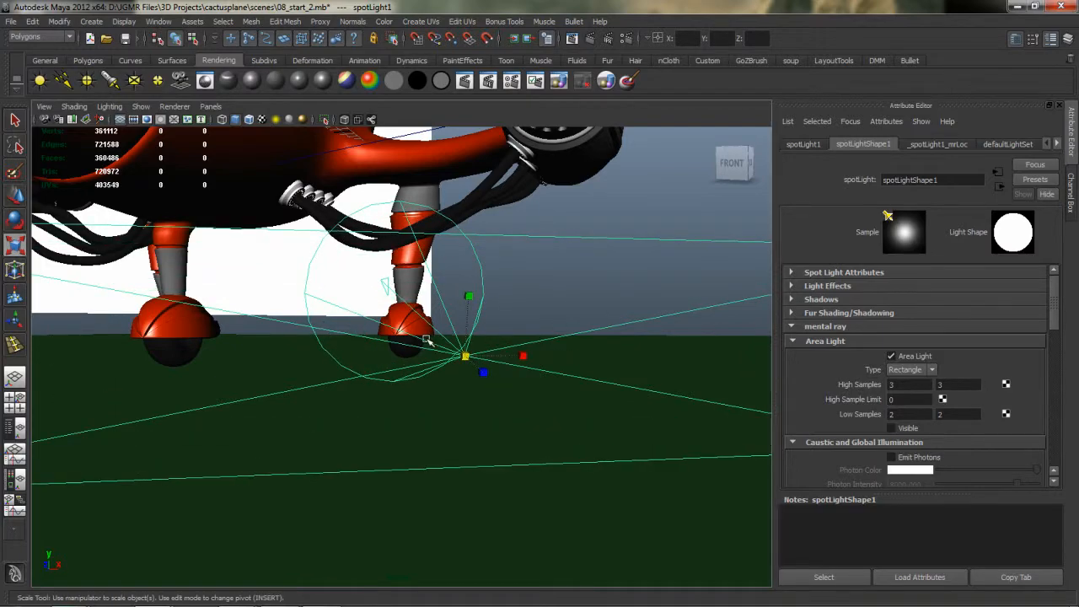
alt+drag(428, 341, 260, 318)
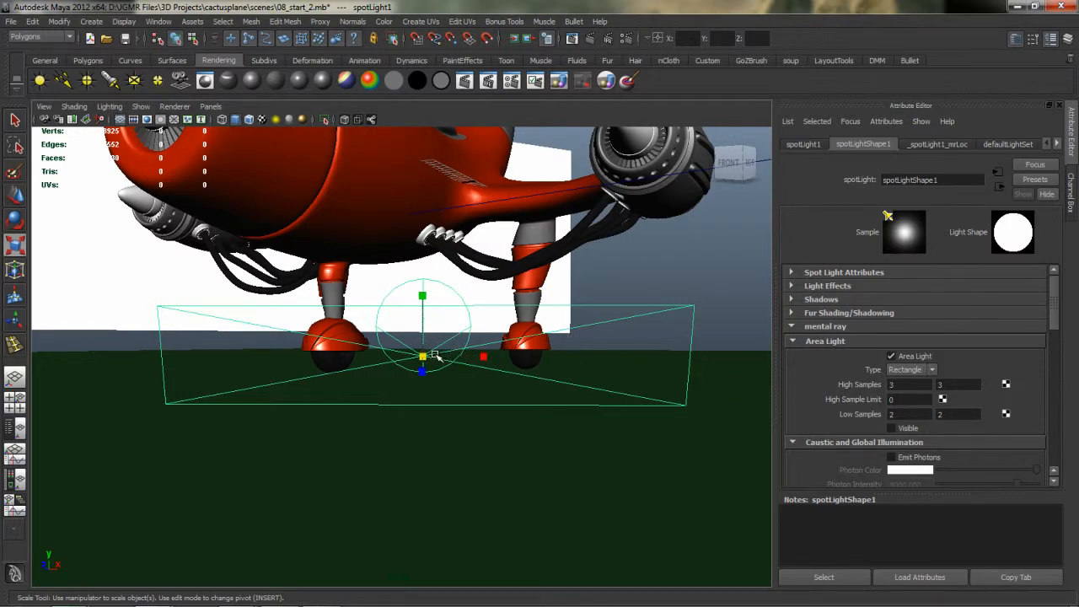
alt+drag(410, 354, 428, 298)
alt+drag(428, 298, 438, 324)
alt+right_drag(438, 324, 550, 348)
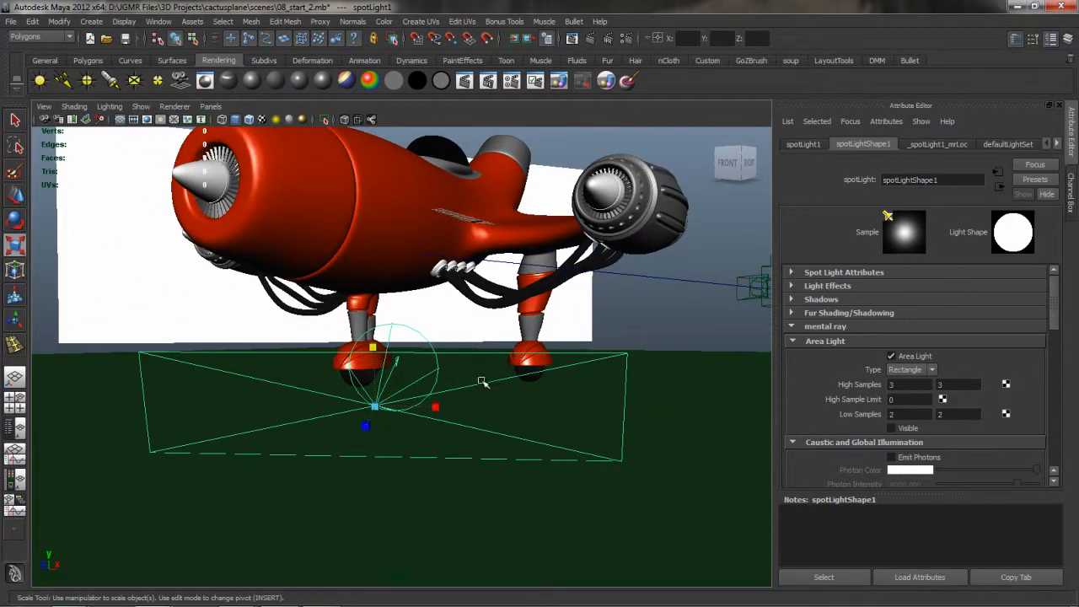
alt+drag(481, 382, 399, 348)
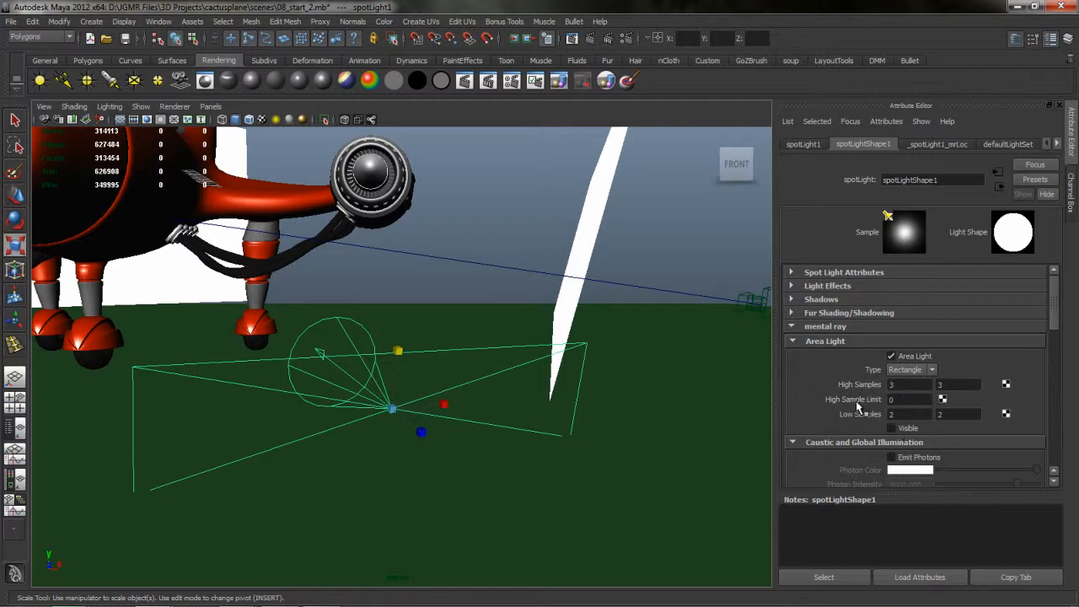
- Create a mia_portal_light in the Hypershade and connect it as the spot light's custom mental ray Light Shader
scroll(1016, 370, down, 10)
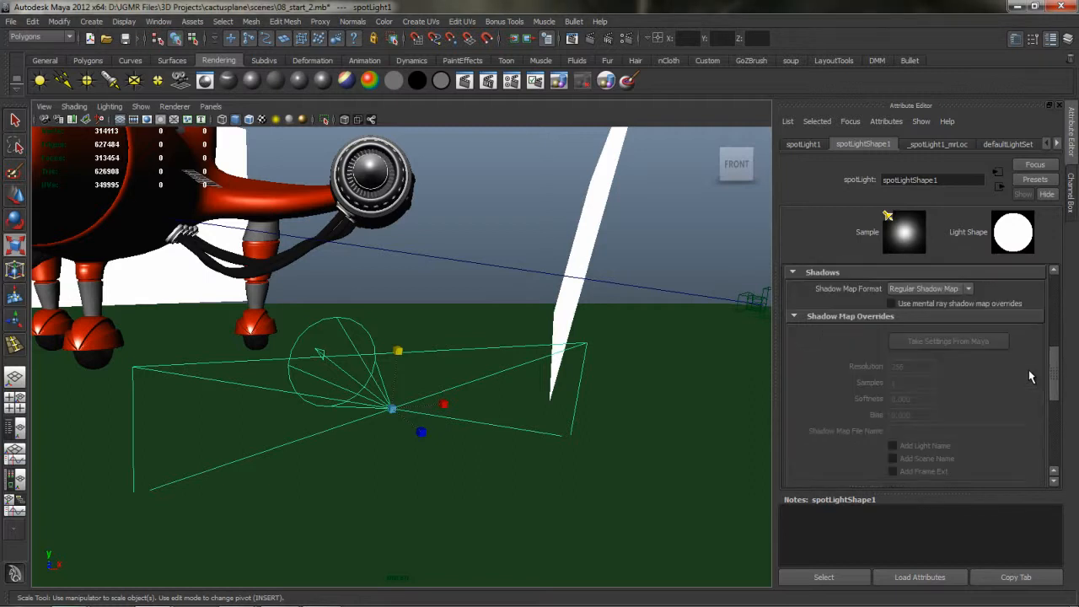
scroll(1024, 379, down, 5)
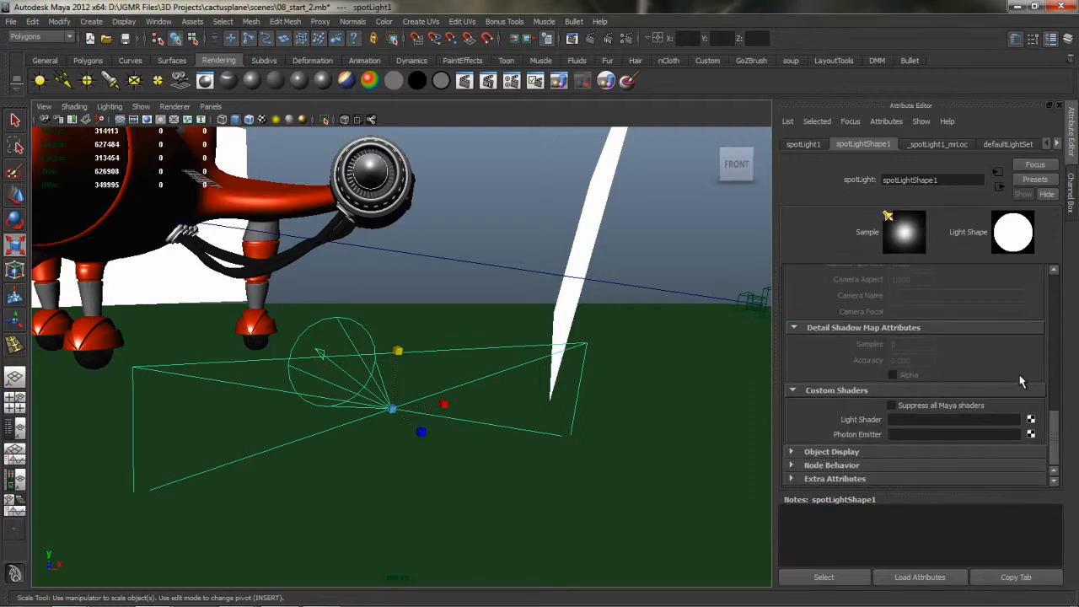
scroll(977, 390, up, 3)
scroll(987, 366, down, 3)
drag(365, 259, 493, 290)
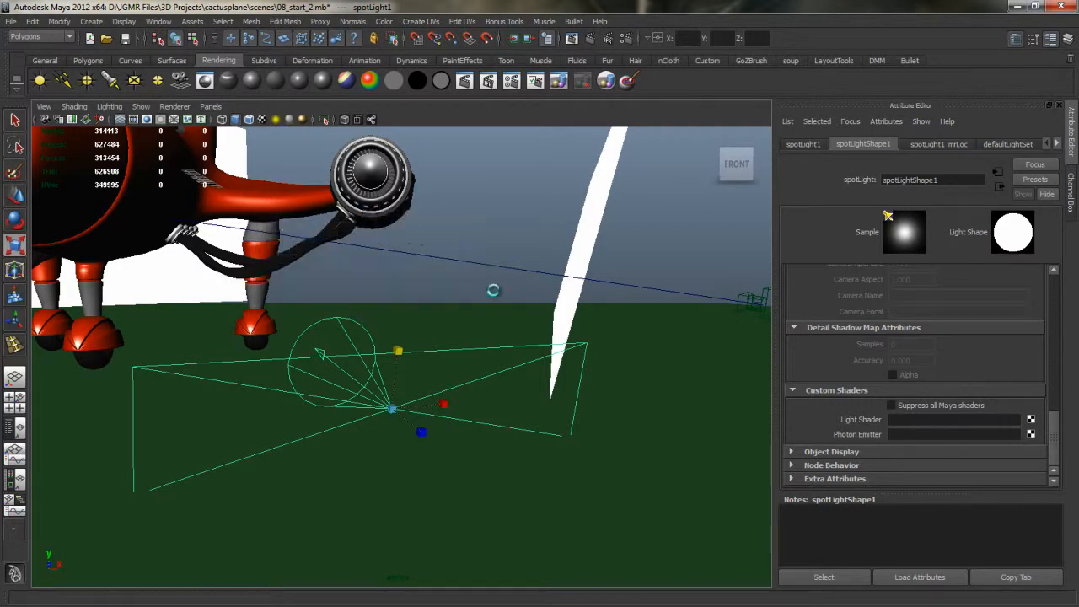
click(126, 356)
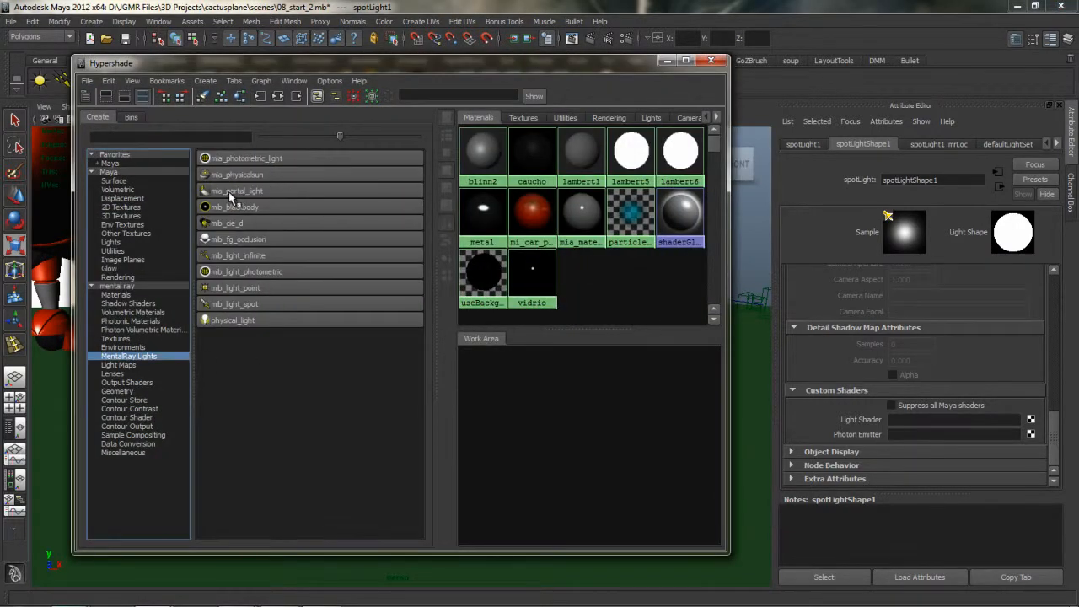
middle_drag(230, 197, 857, 423)
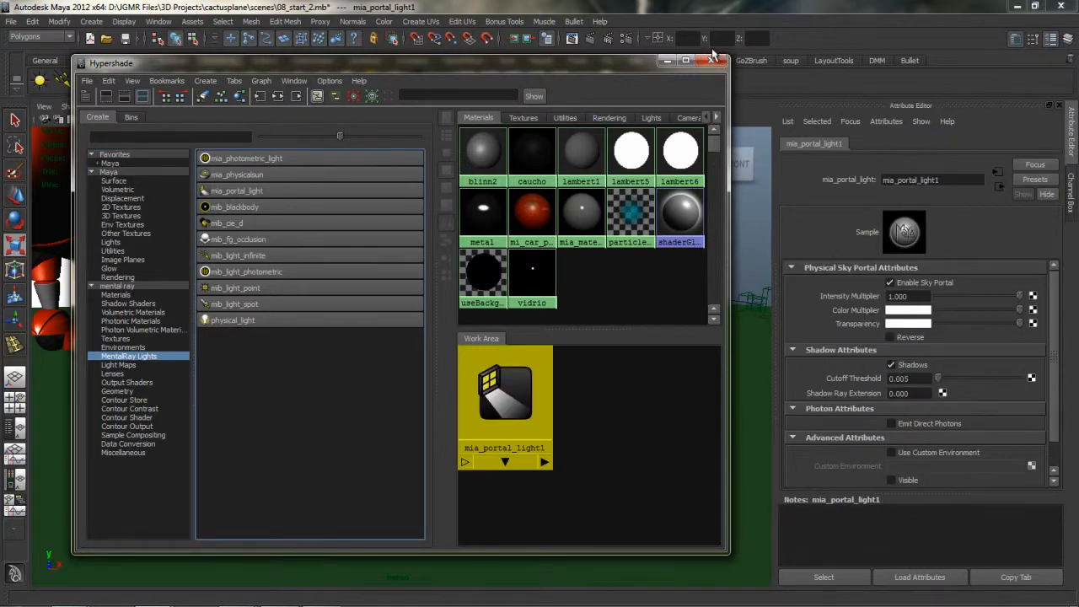
click(712, 66)
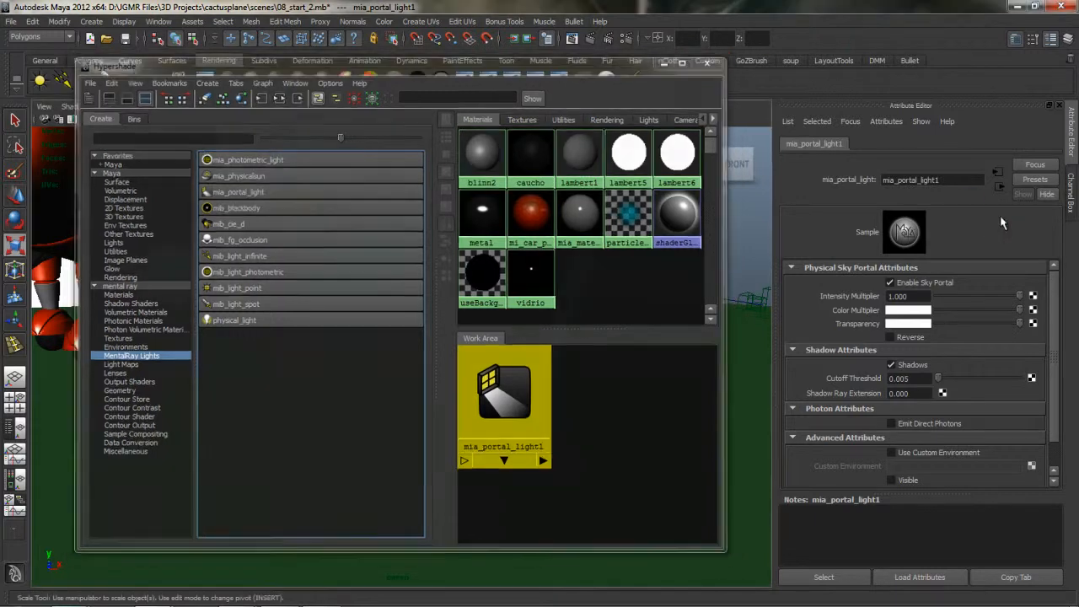
- Refocus on spotLight1, open its connected portal light shader and turn off the shader's shadows
right_click(999, 193)
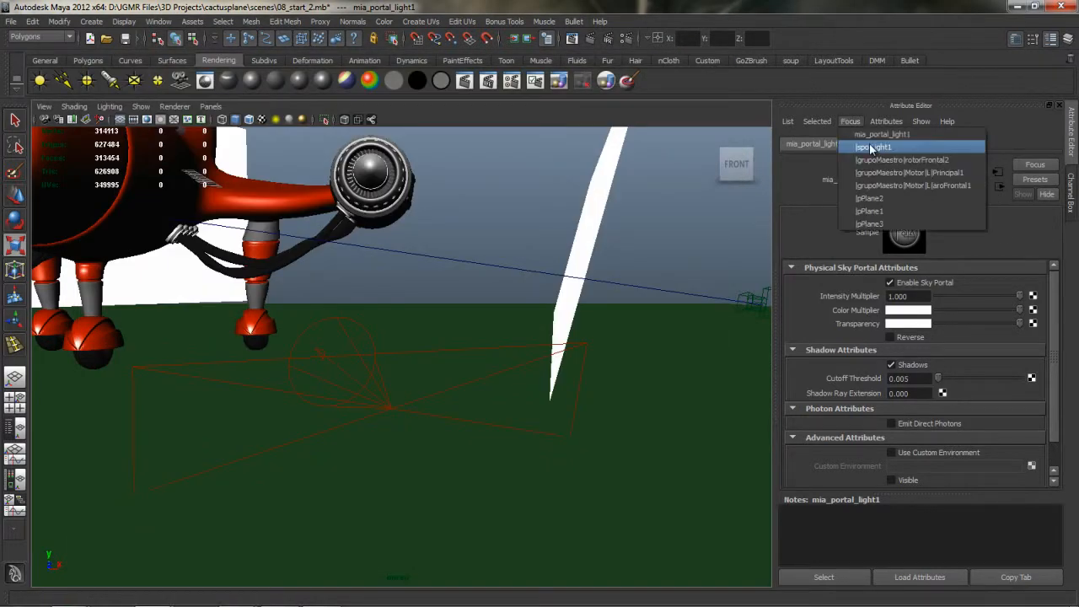
click(877, 150)
click(875, 146)
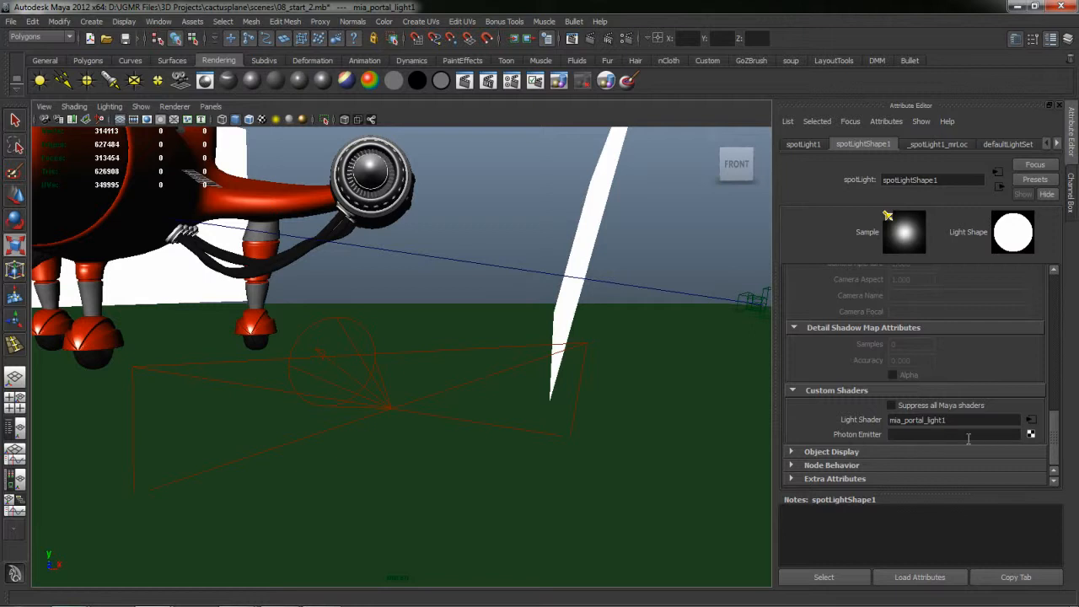
click(1030, 419)
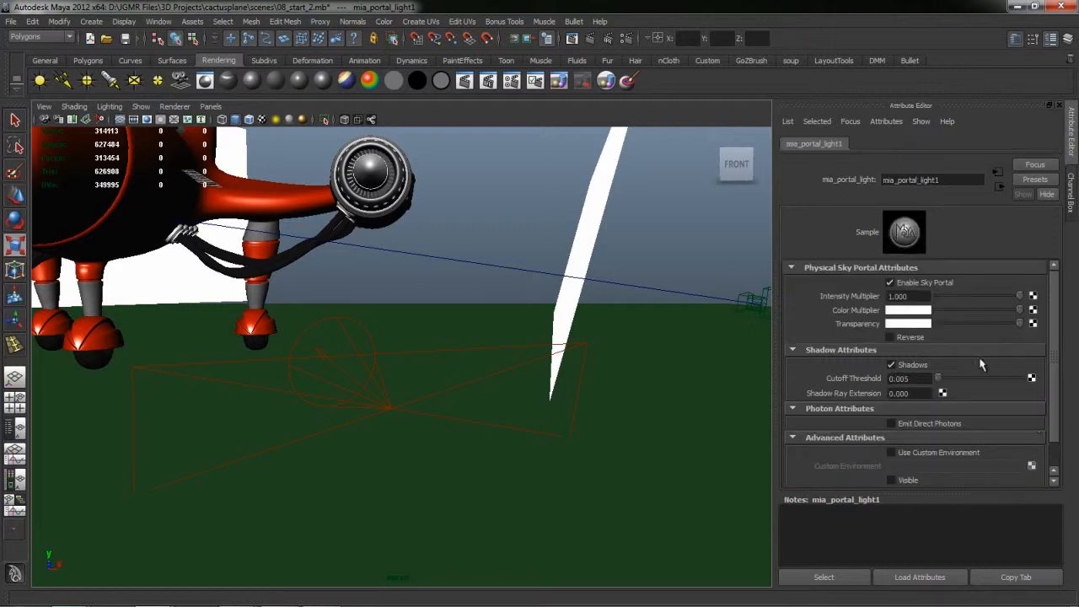
click(890, 365)
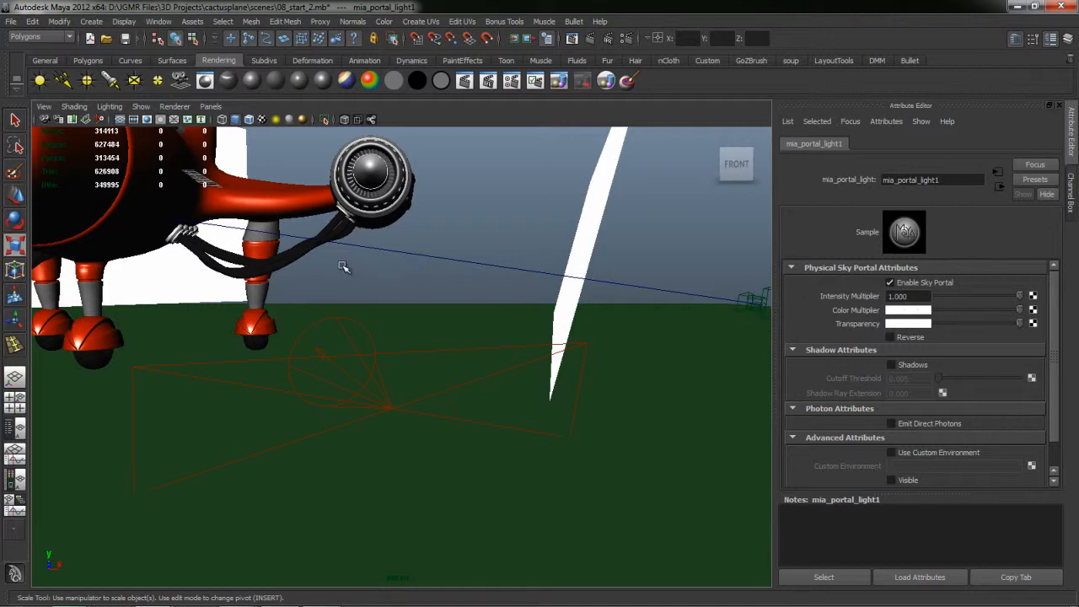
- Render the renderCam view with mental ray, keep the image for comparison, and close the render window
key(space)
click(429, 239)
mouse_move(513, 256)
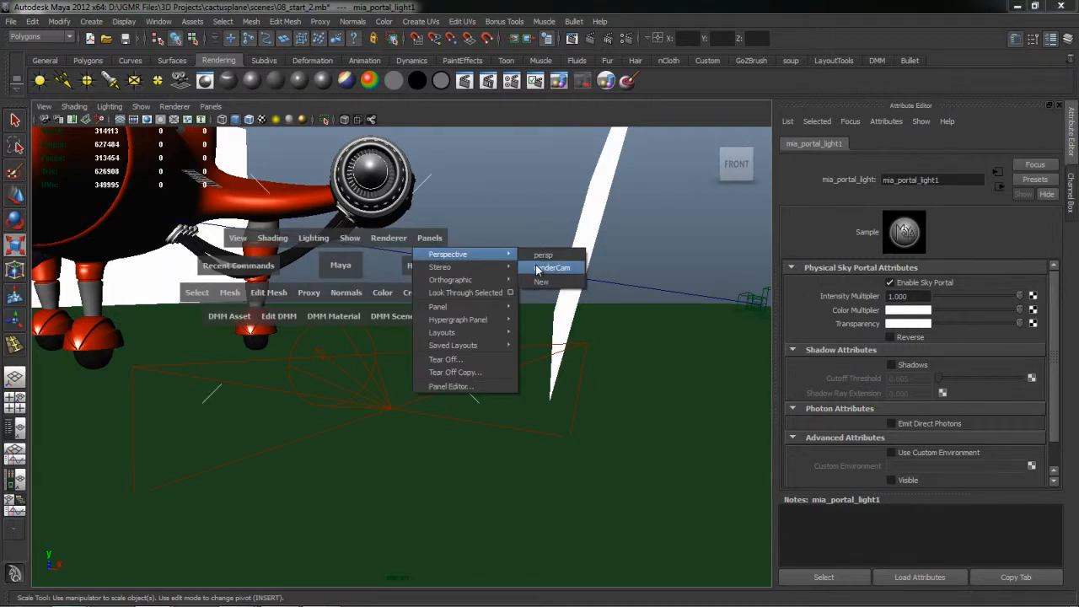
click(552, 267)
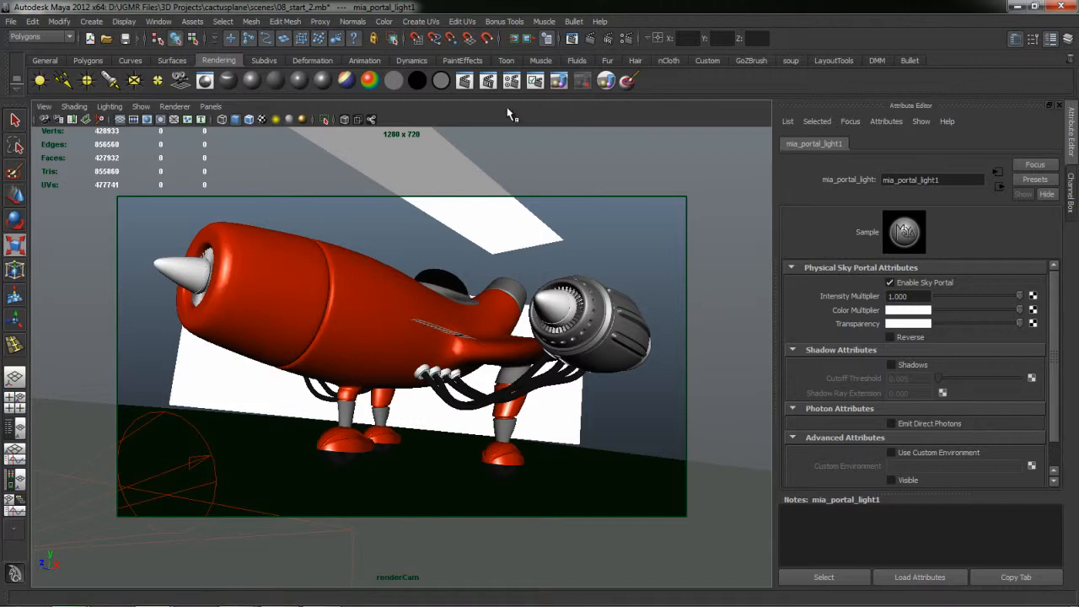
click(589, 38)
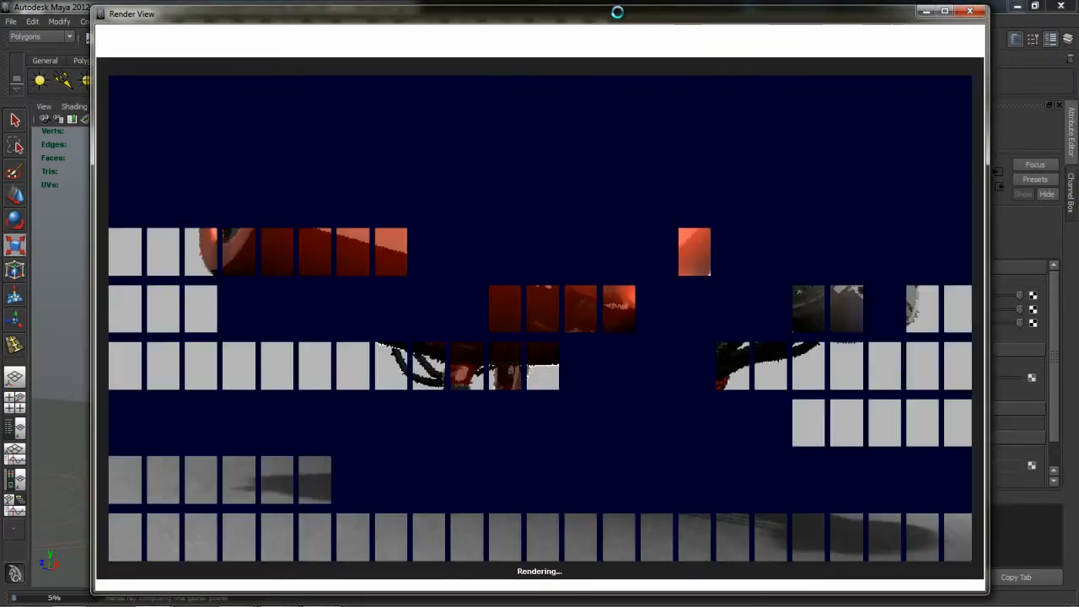
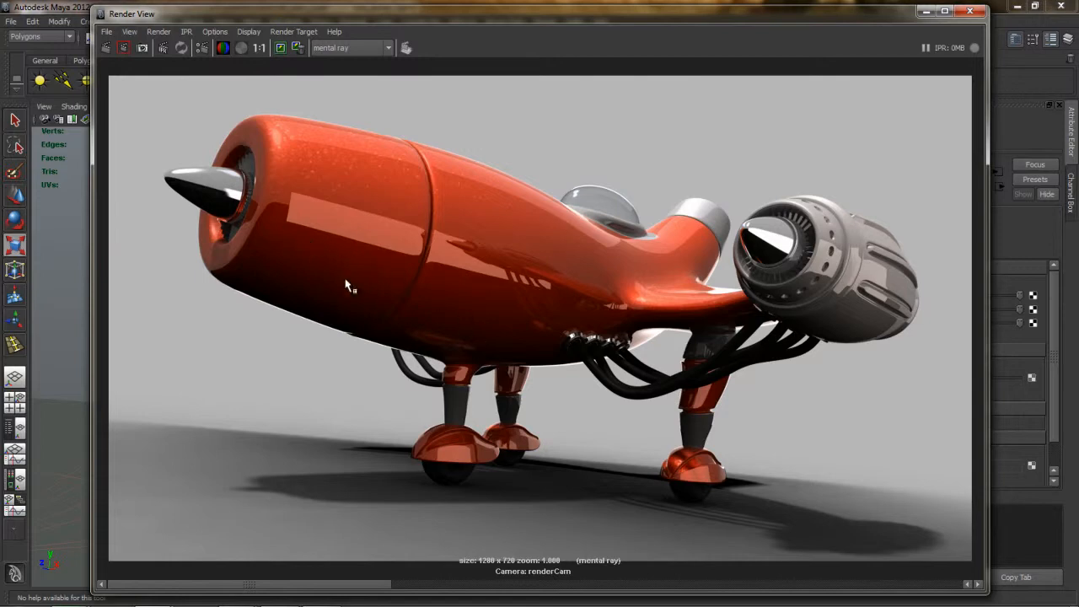
click(282, 49)
click(969, 11)
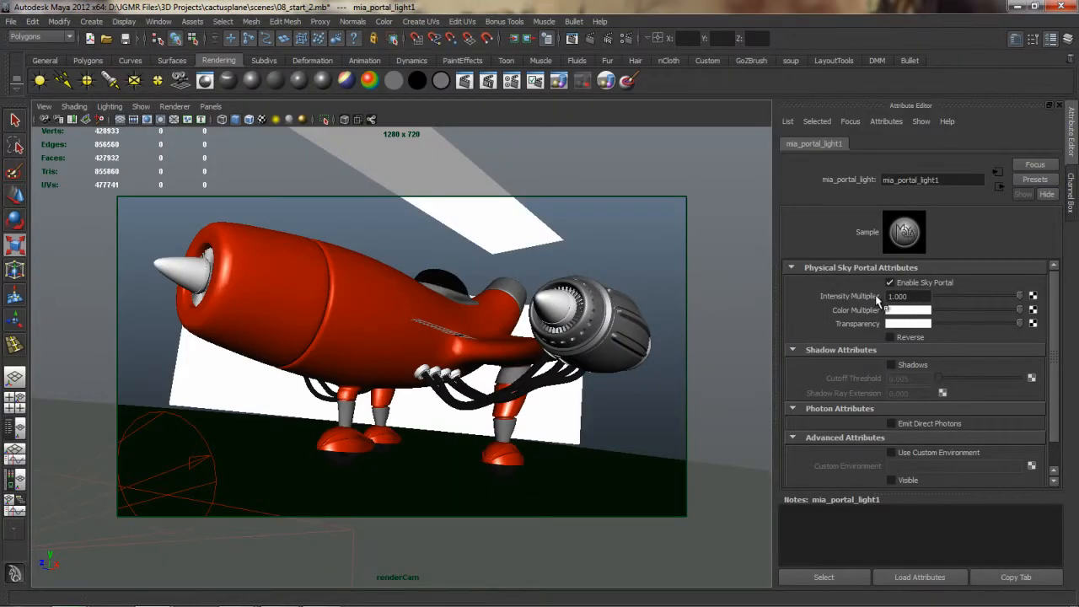
- Set the portal light's Intensity Multiplier to 20
key(r)
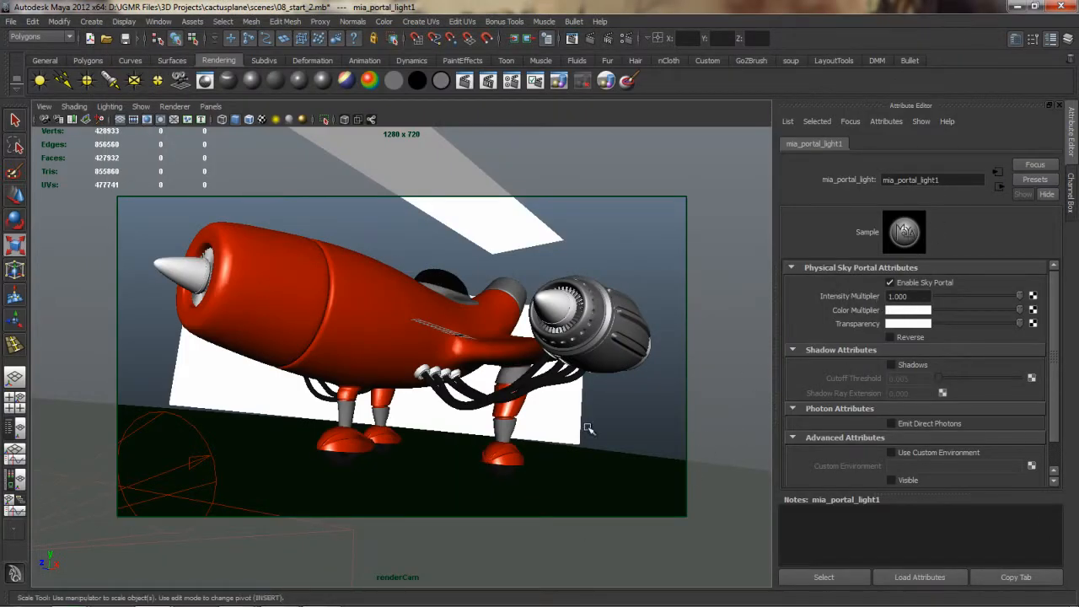
click(926, 297)
drag(908, 297, 888, 296)
text(20)
key(Return)
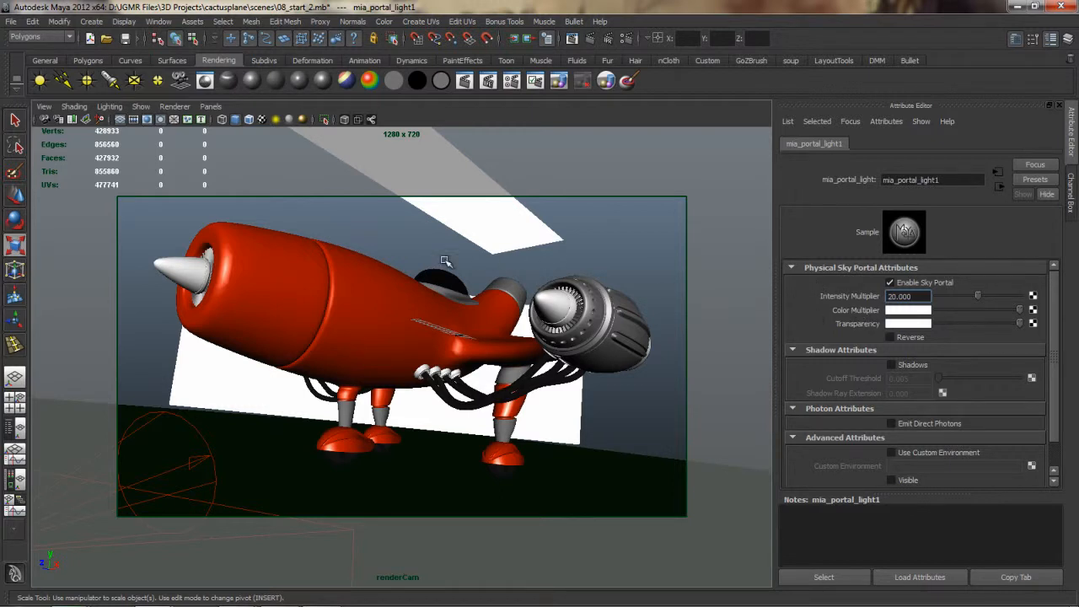
- Create a mib_cie_d node from the mental ray lights in the Hypershade
alt+drag(401, 326, 431, 282)
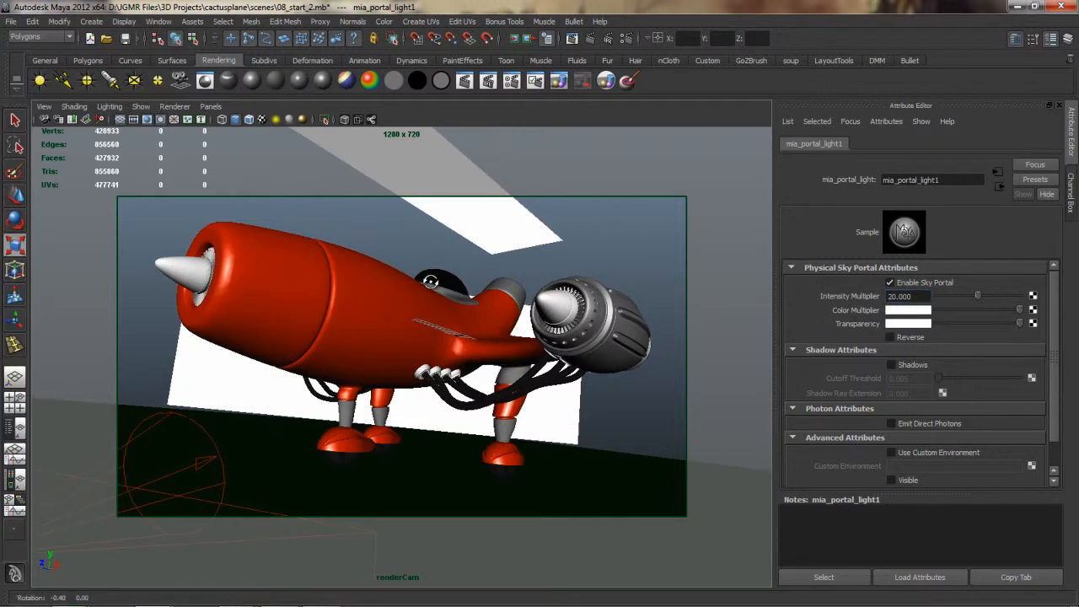
drag(581, 244, 721, 234)
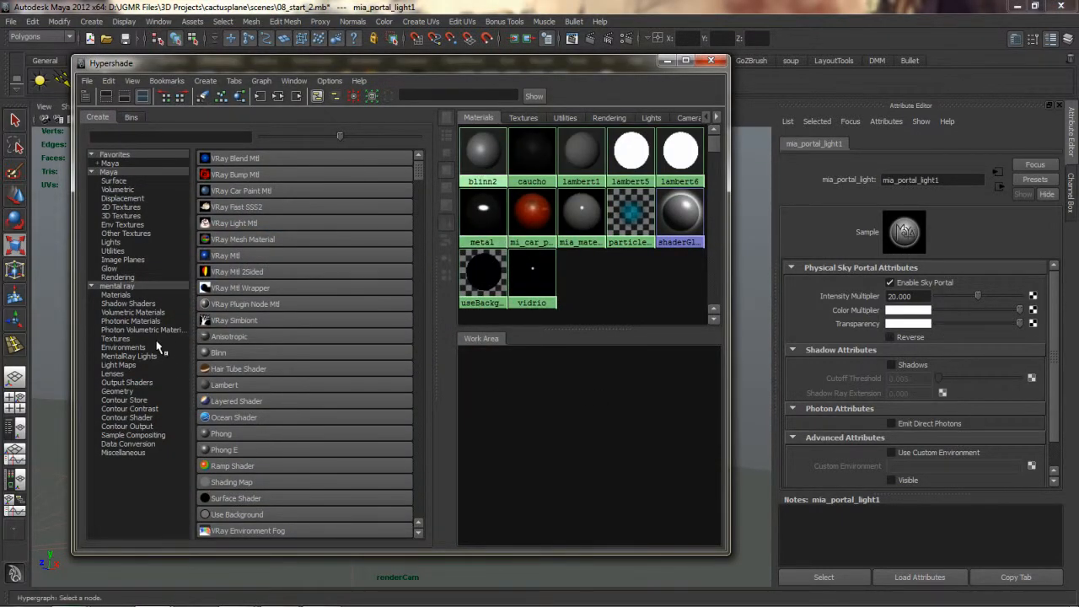
click(134, 357)
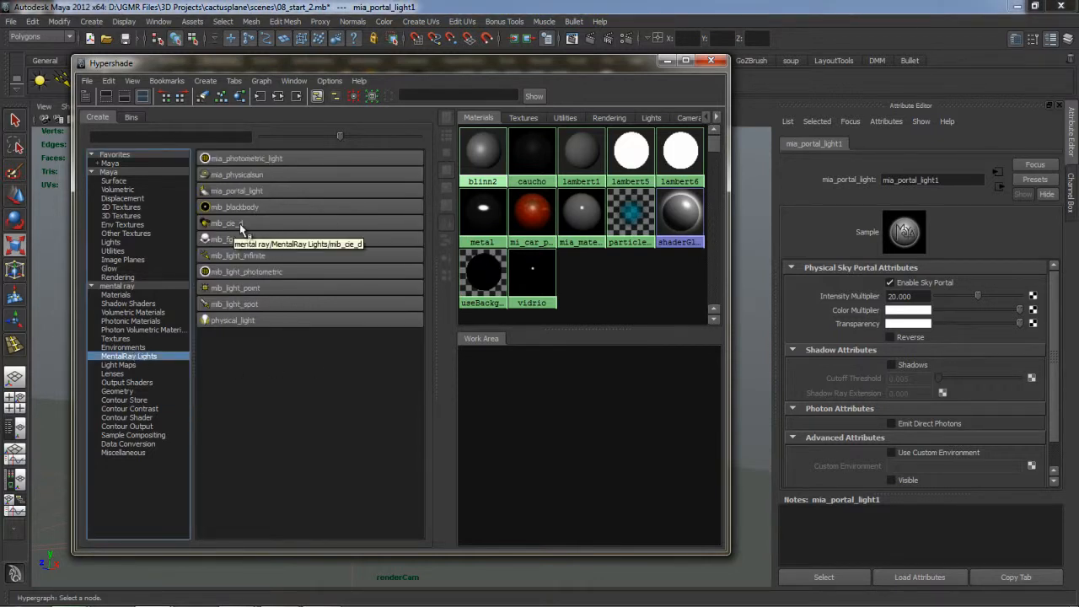
click(229, 226)
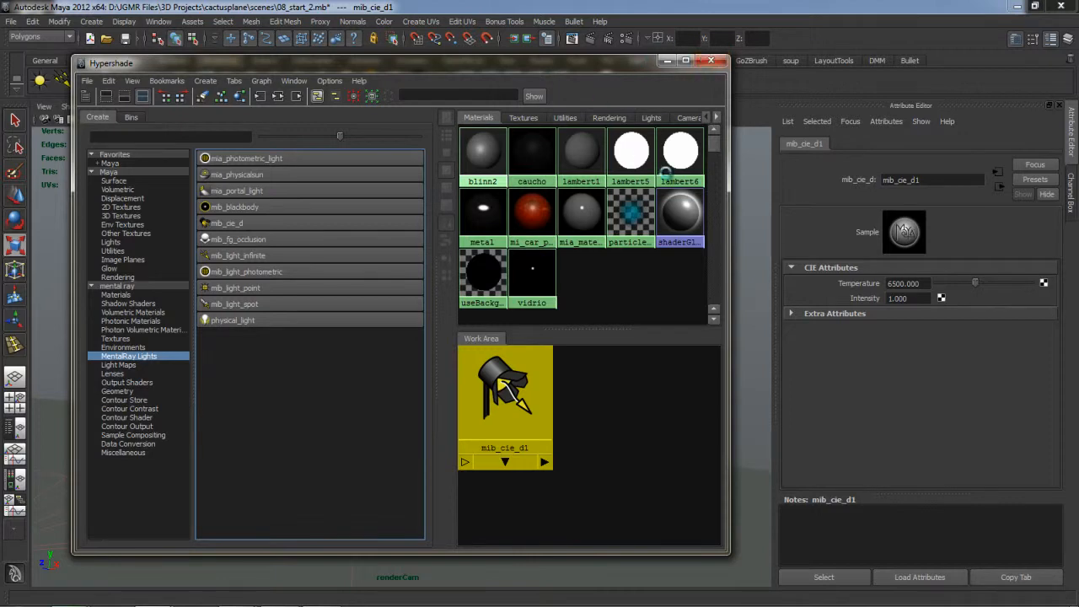
- Set the mib_cie_d1 Temperature to 8000 and return to the portal light shader it drives
click(710, 63)
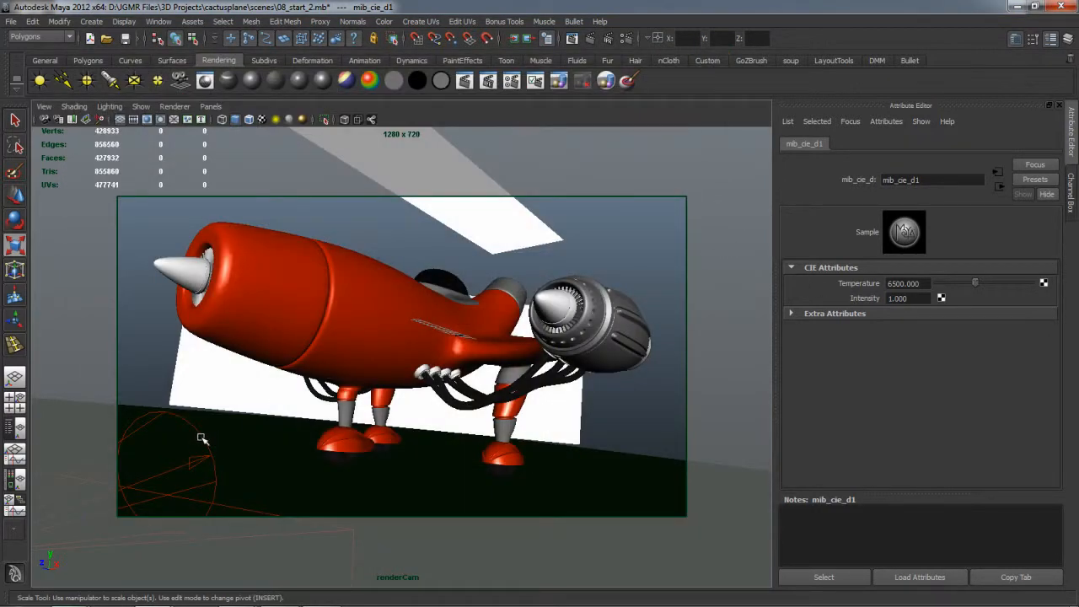
click(893, 283)
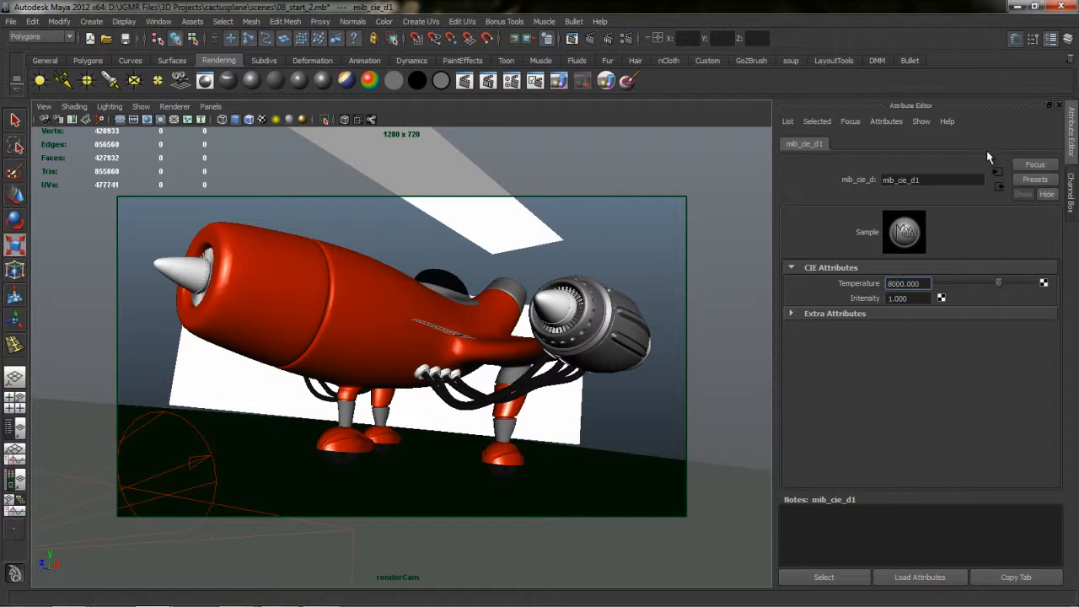
click(999, 185)
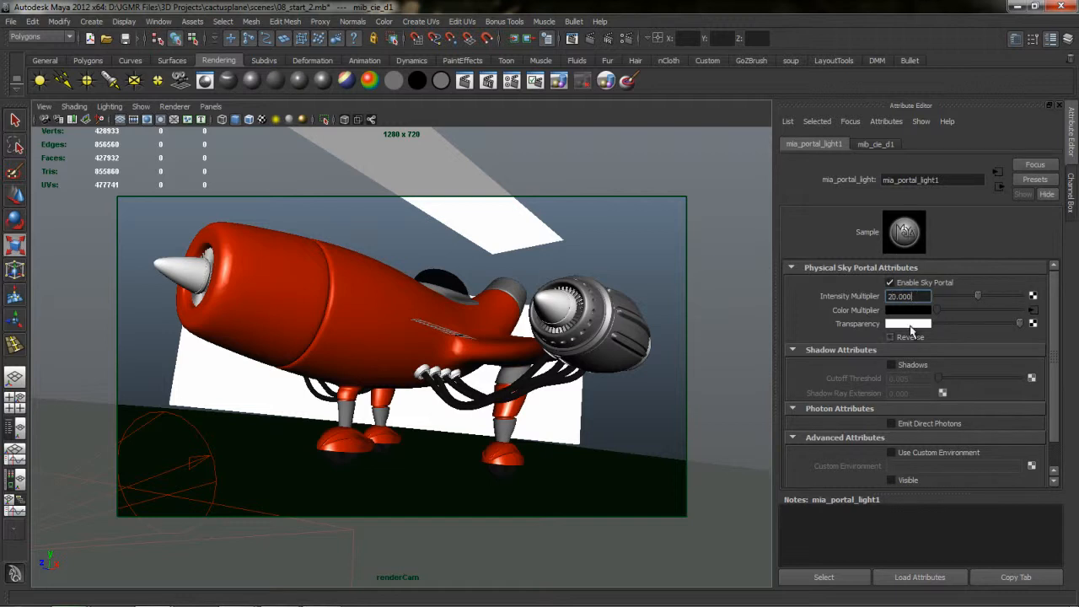
- Render the renderCam view with mental ray, compare it with the earlier kept renders, and close the render window
click(593, 35)
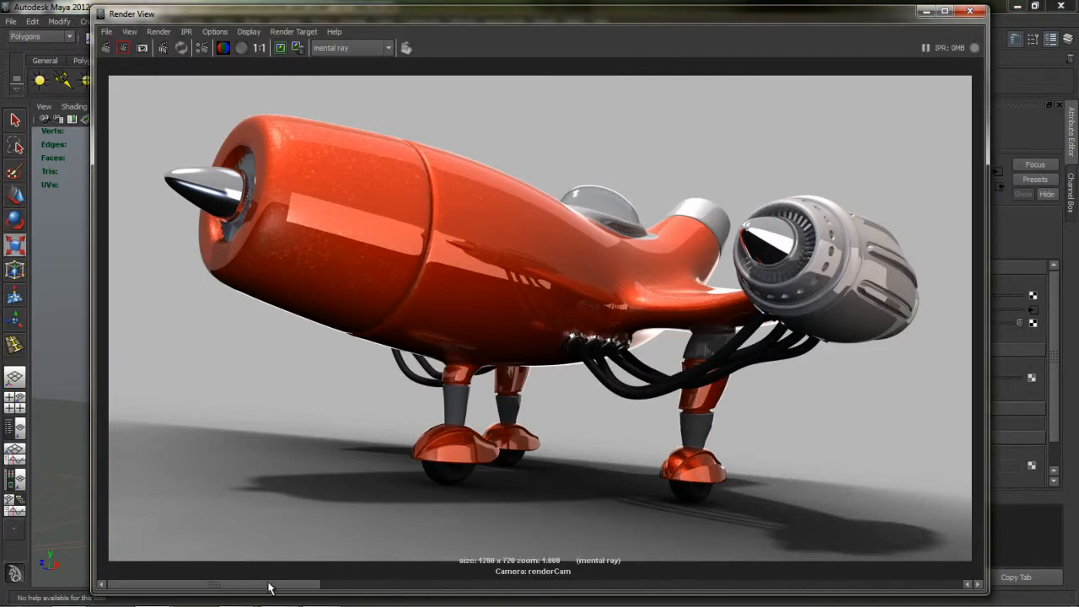
click(352, 584)
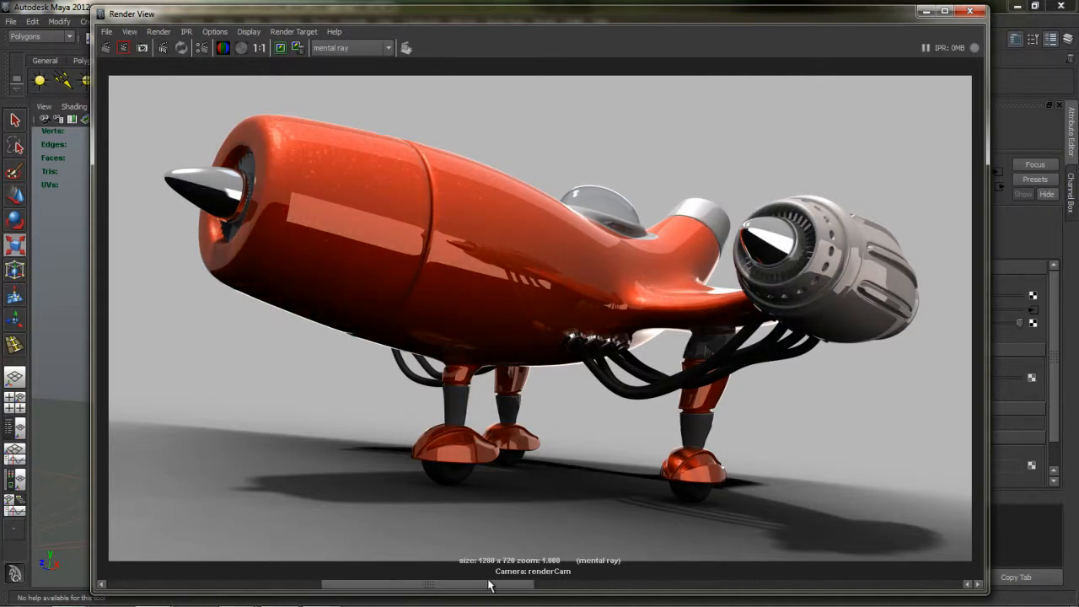
click(573, 584)
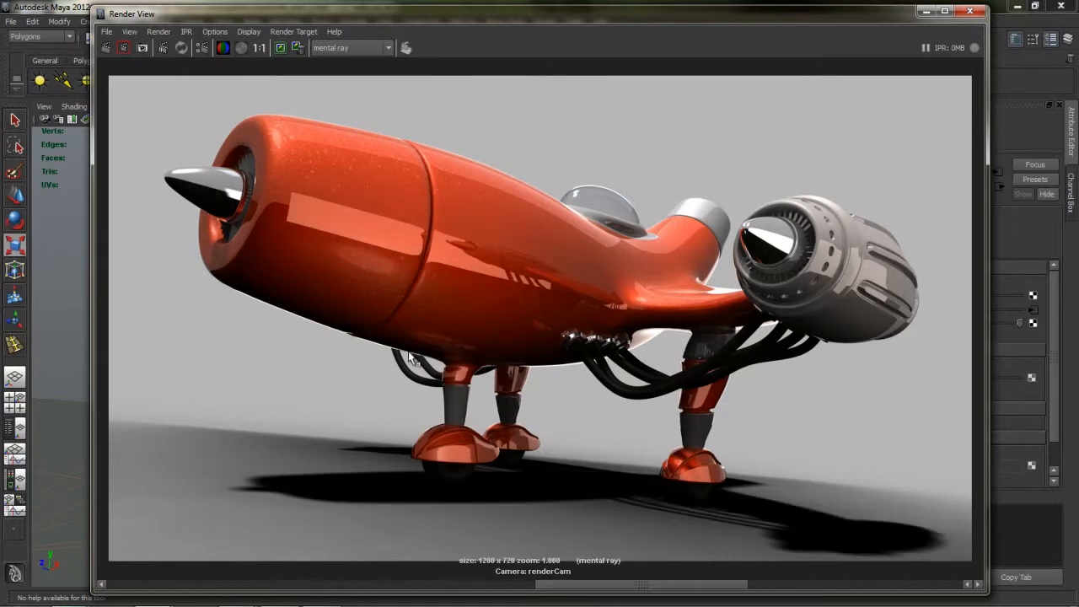
click(449, 584)
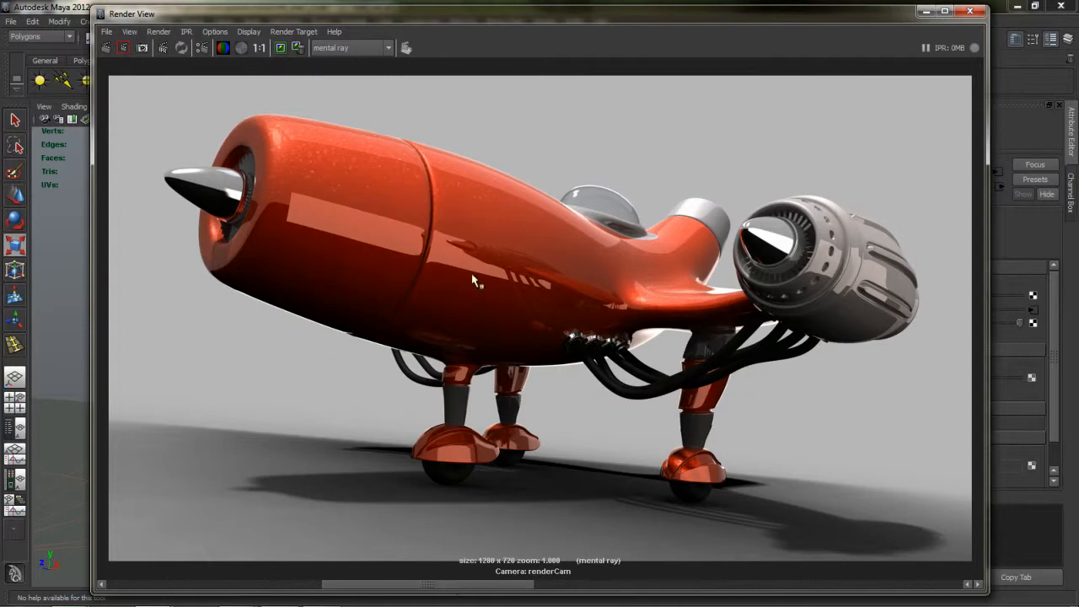
click(297, 51)
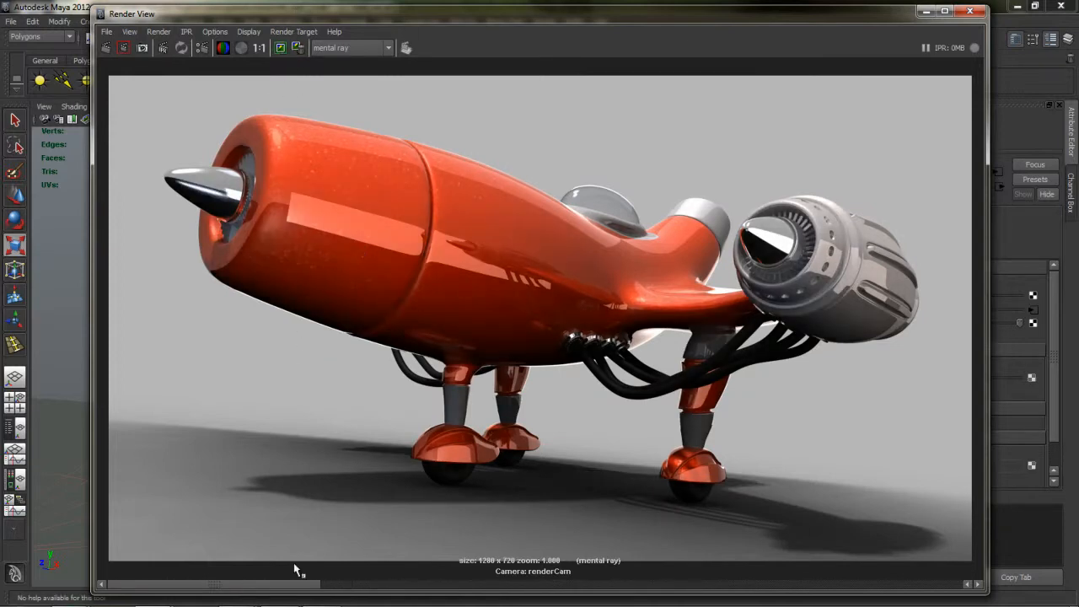
click(333, 584)
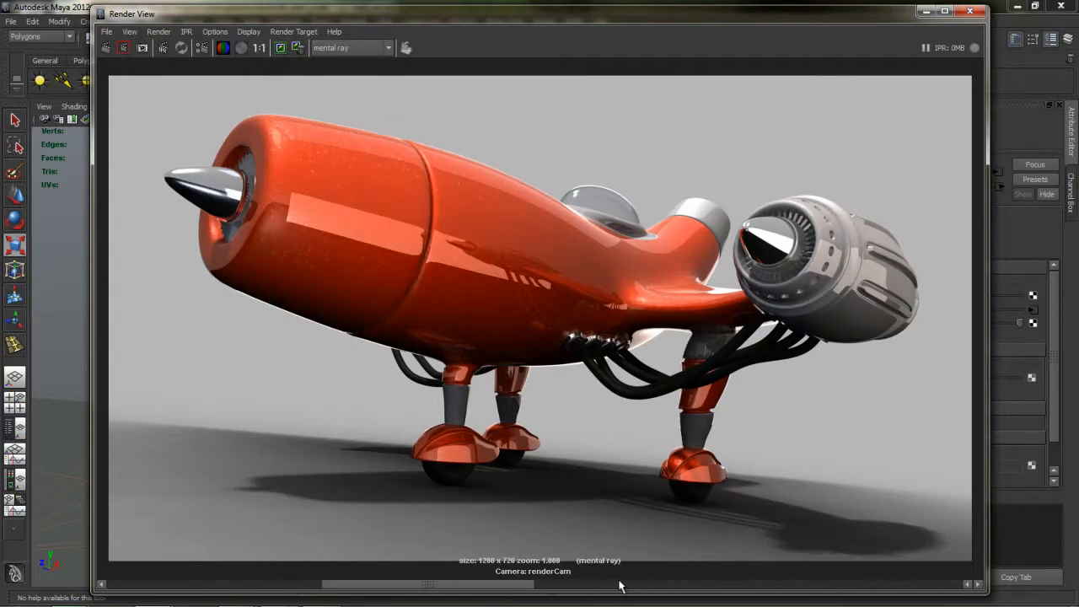
click(638, 584)
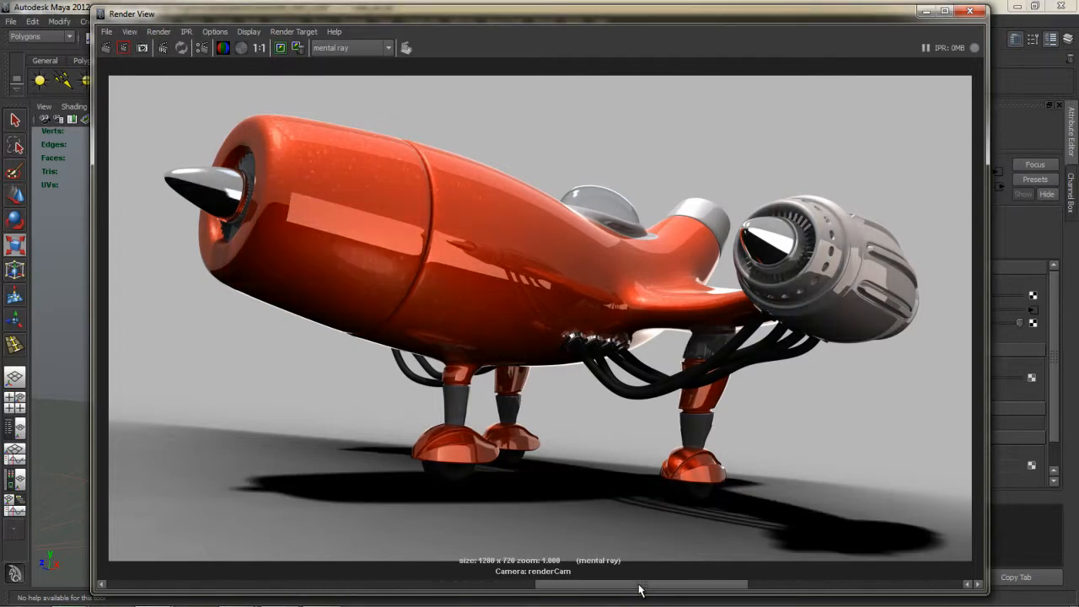
click(529, 586)
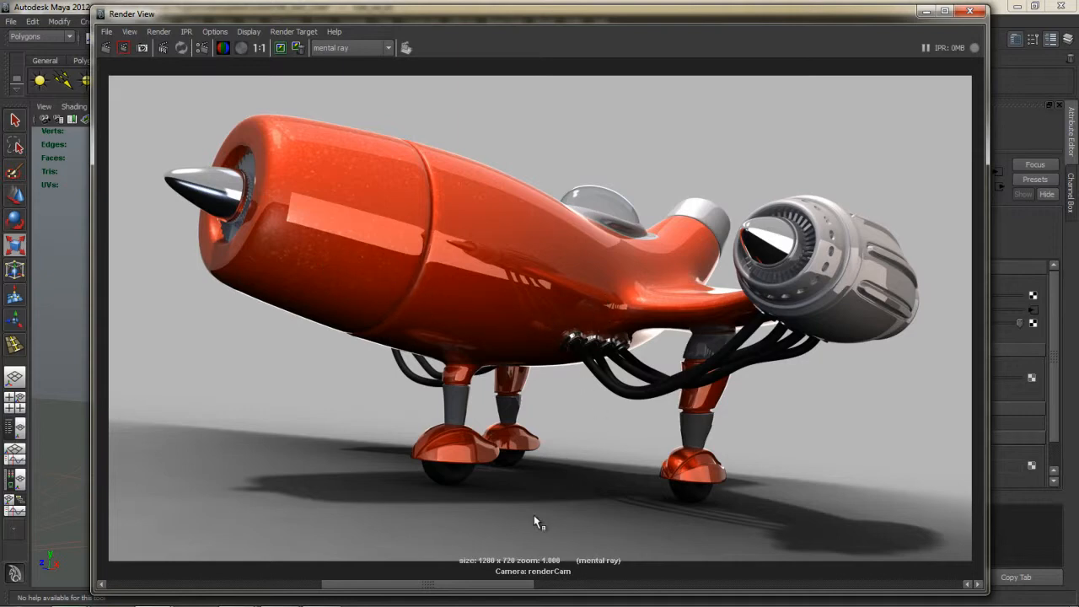
click(638, 585)
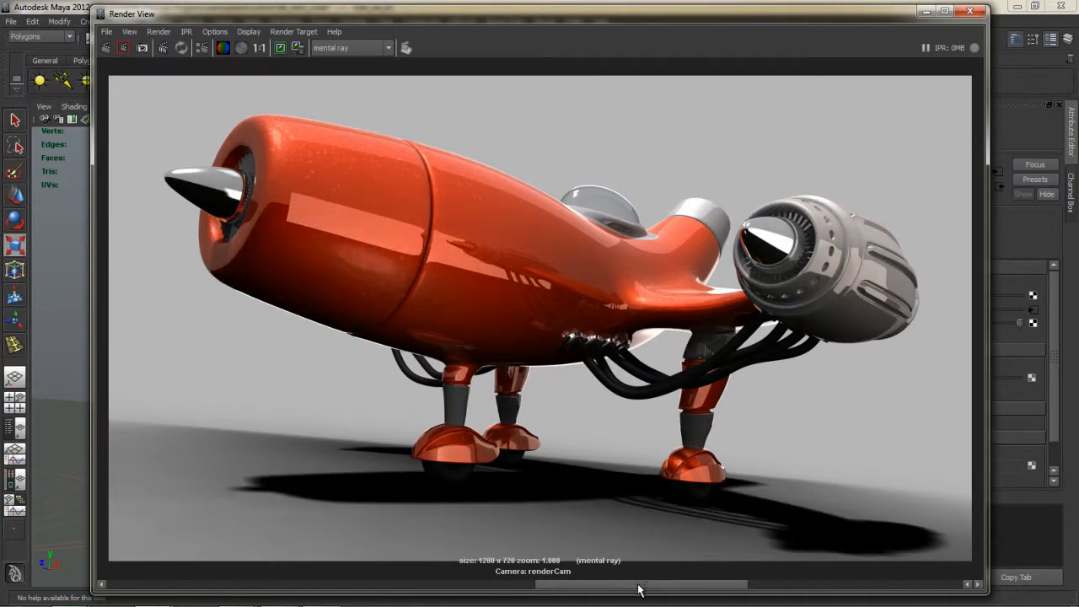
click(524, 584)
click(605, 585)
click(522, 585)
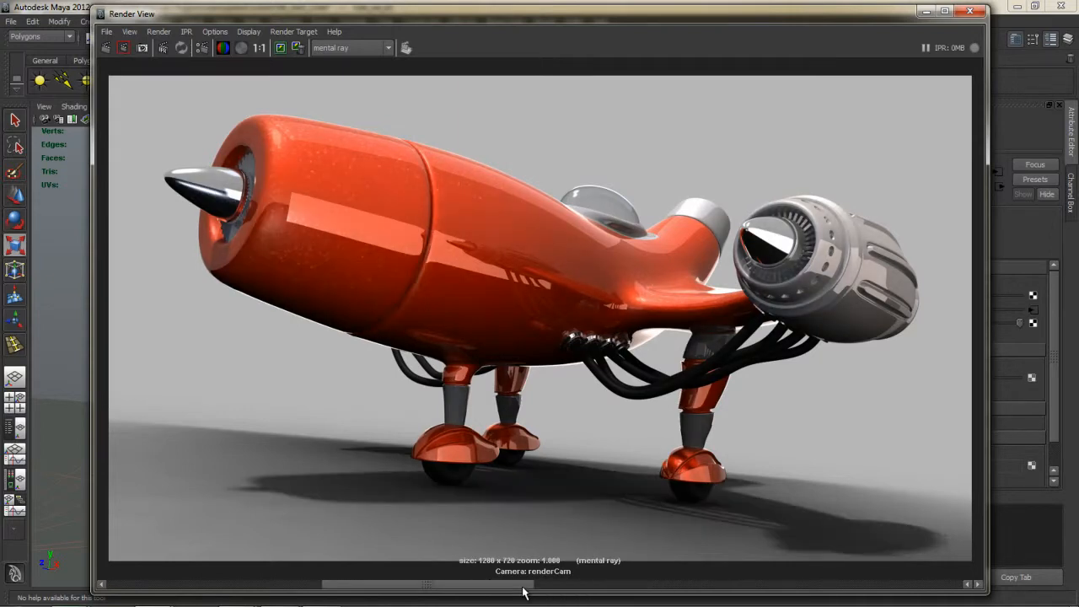
click(590, 585)
click(529, 585)
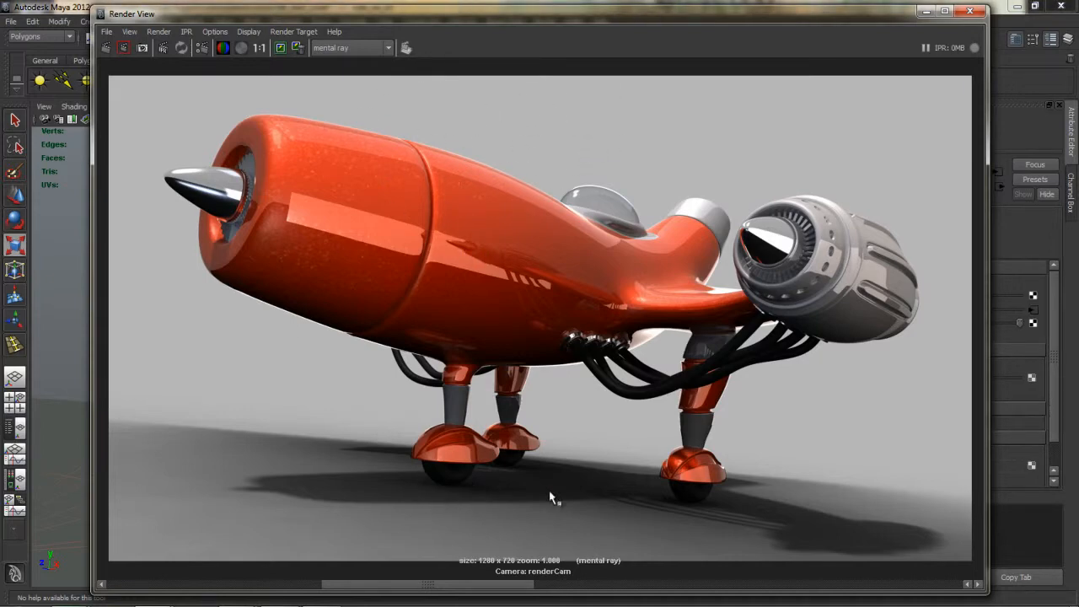
click(969, 11)
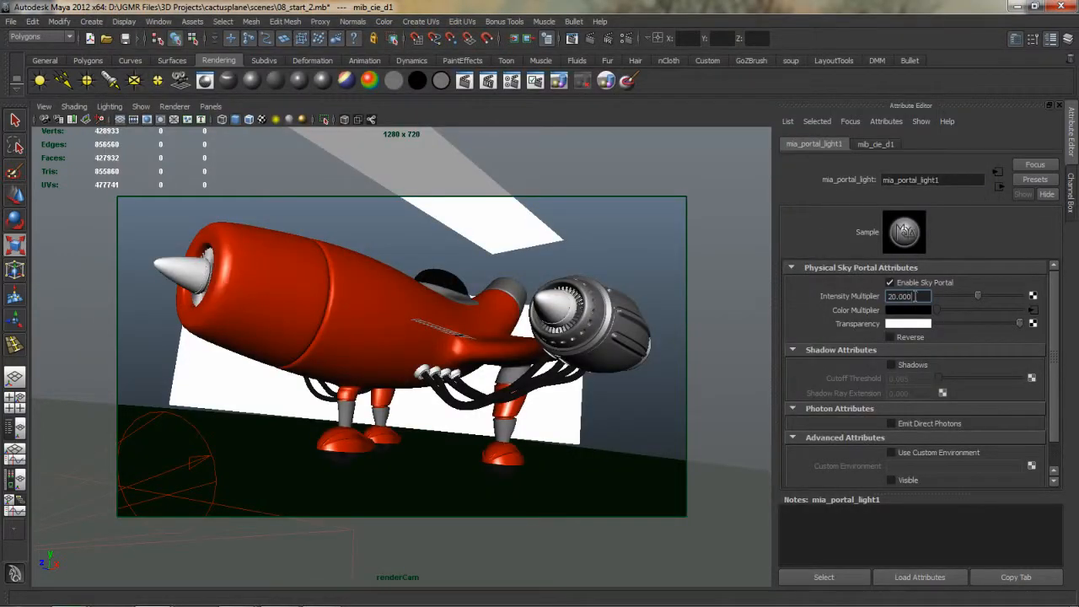
- Set the portal light's Intensity Multiplier to 25
click(916, 296)
text(25)
key(Return)
- Switch to the perspective view and select the directional light above the aircraft
click(388, 234)
key(space)
drag(377, 274, 428, 246)
alt+right_drag(428, 246, 352, 242)
alt+middle_drag(368, 253, 409, 386)
alt+right_drag(409, 385, 362, 370)
click(359, 209)
alt+middle_drag(424, 320, 446, 407)
alt+right_drag(445, 407, 421, 393)
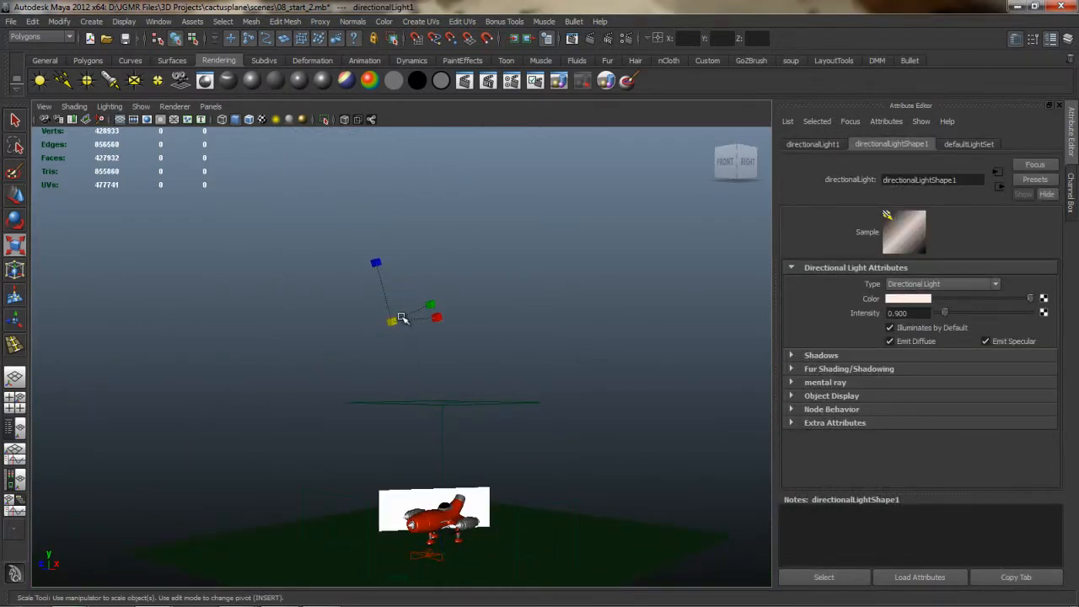
mouse_move(498, 323)
middle_down()
mouse_move(585, 303)
mouse_move(489, 307)
middle_up()
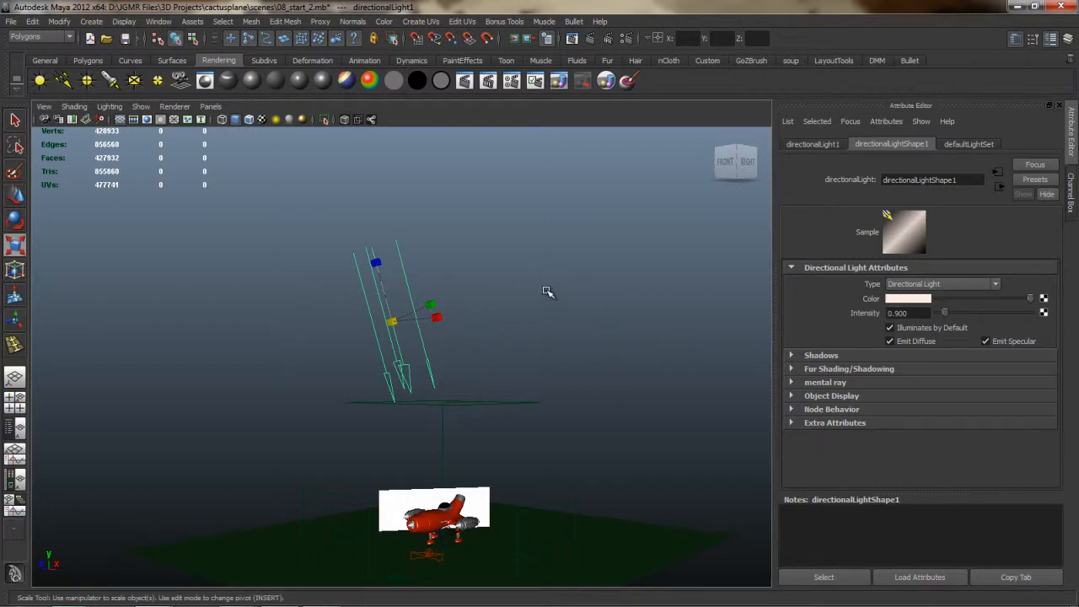
- Create a second mib_cie_d node from the mental ray lights in the Hypershade and set its Temperature to 5200
drag(522, 234, 571, 185)
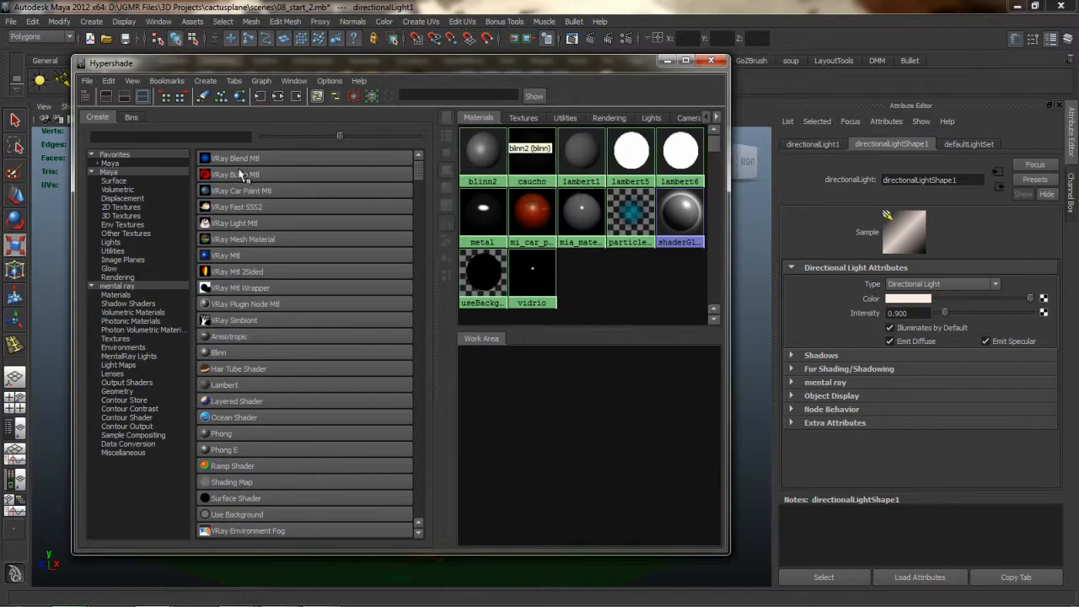
click(134, 357)
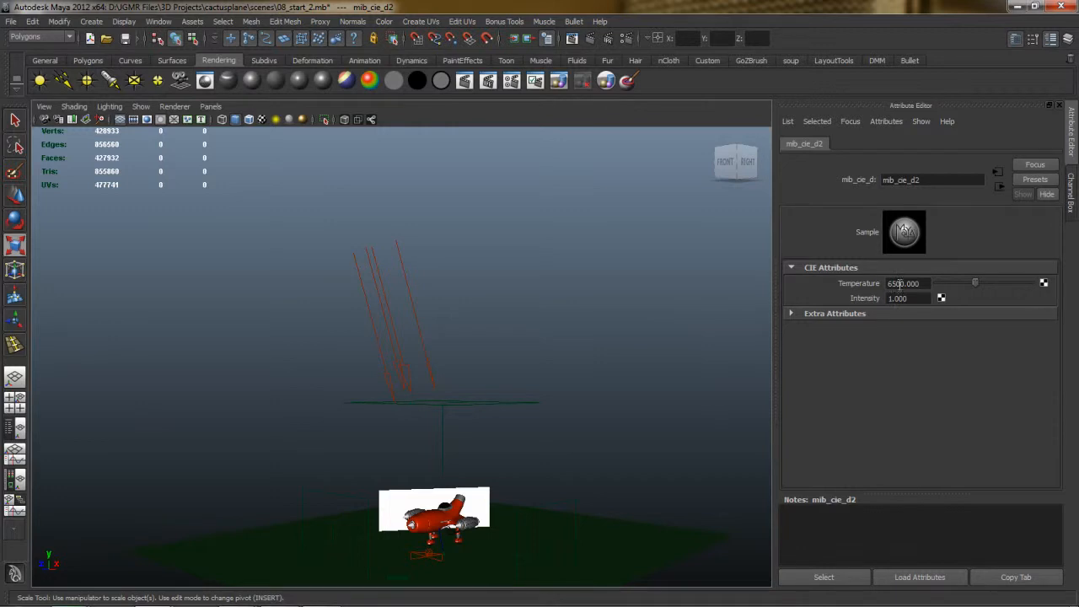
drag(896, 284, 886, 283)
text(5)
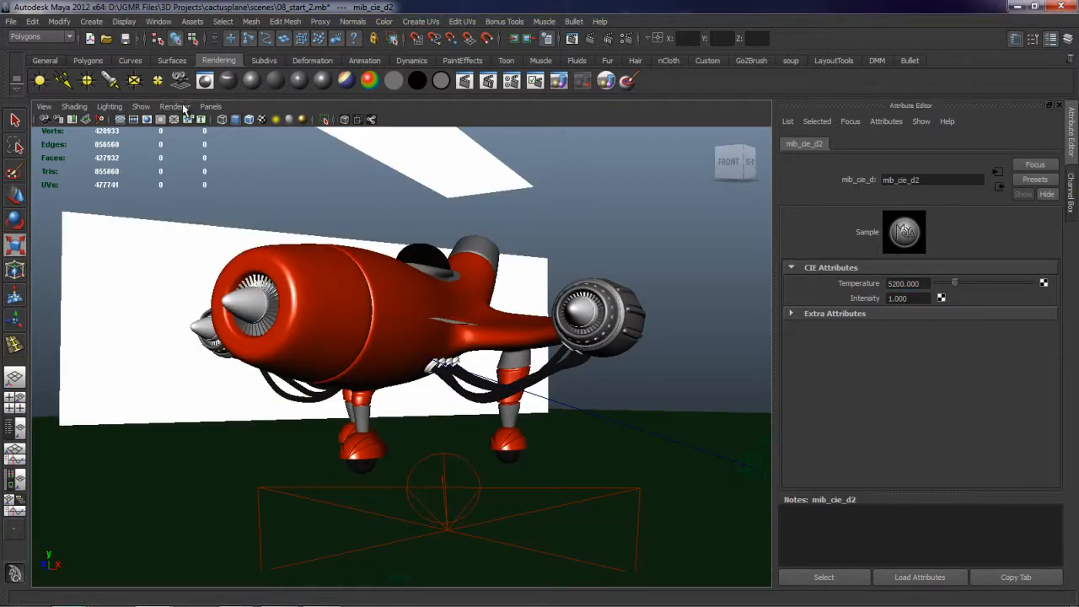
- Set the perspective view's renderer to Viewport 2.0 and clear the selection
click(175, 107)
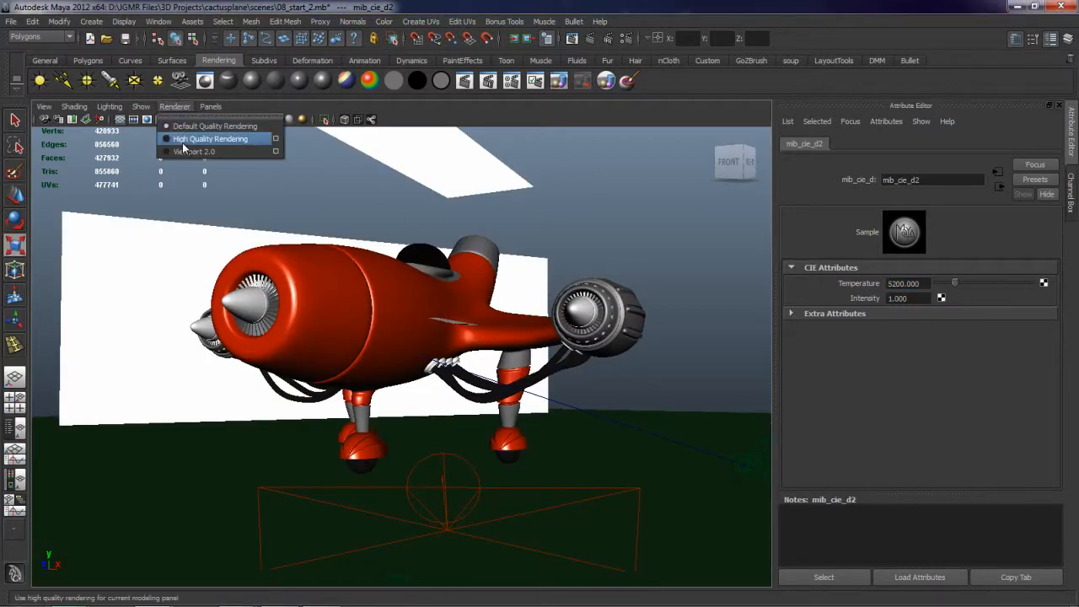
click(177, 154)
alt+drag(378, 300, 350, 360)
click(350, 361)
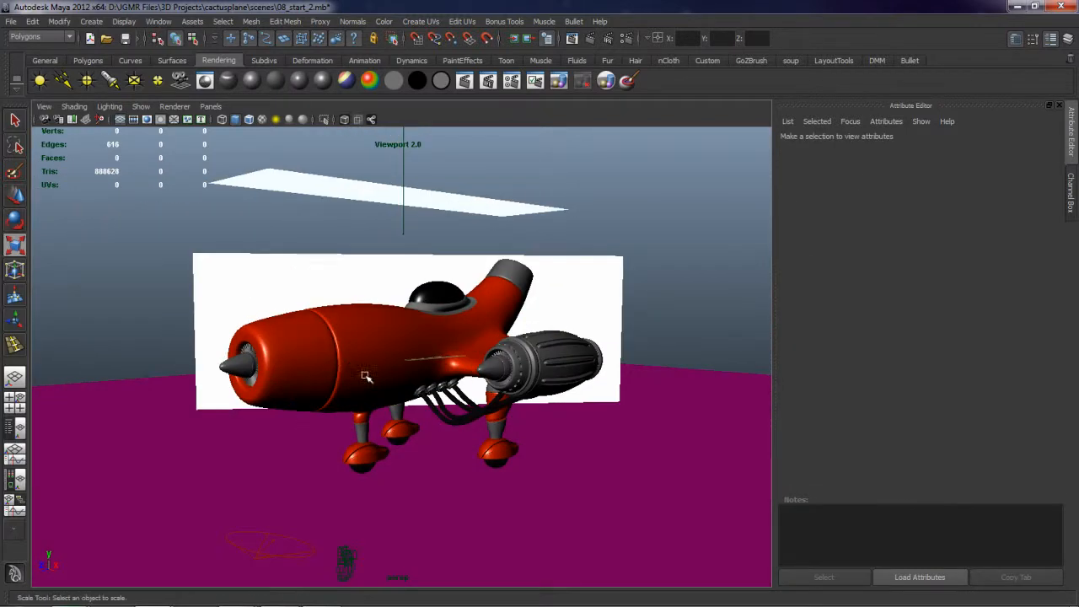
- Render the renderCam view with mental ray, compare and keep the image, and close the render window
key(space)
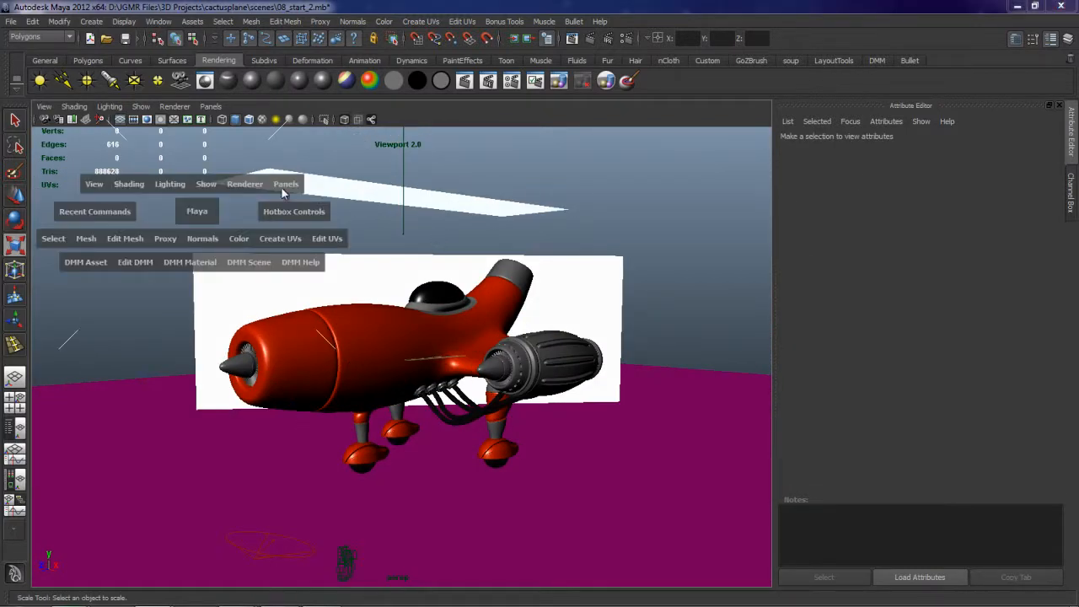
drag(280, 186, 402, 212)
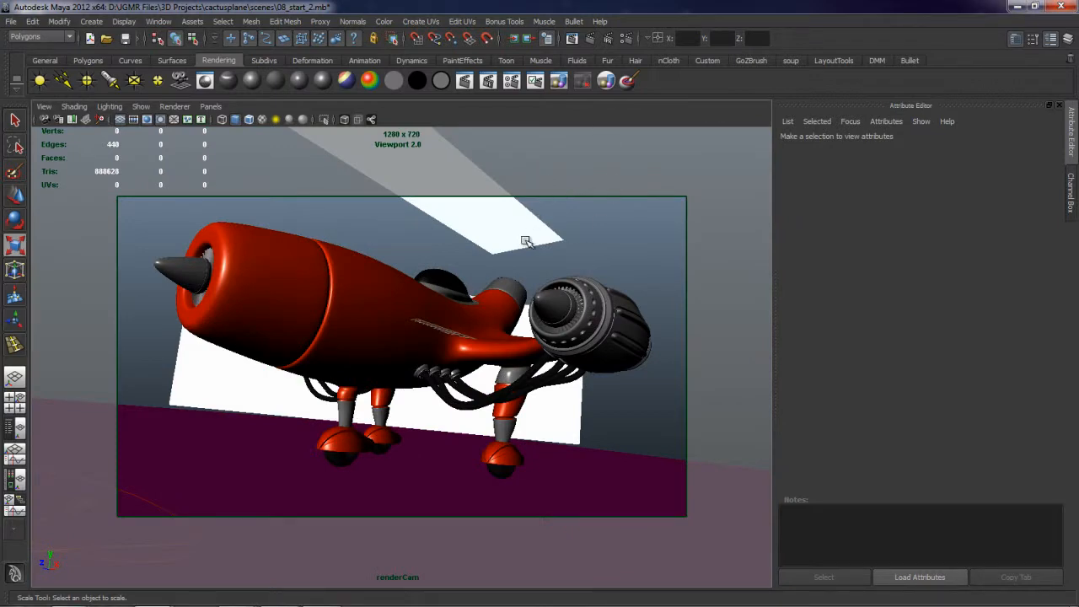
click(570, 42)
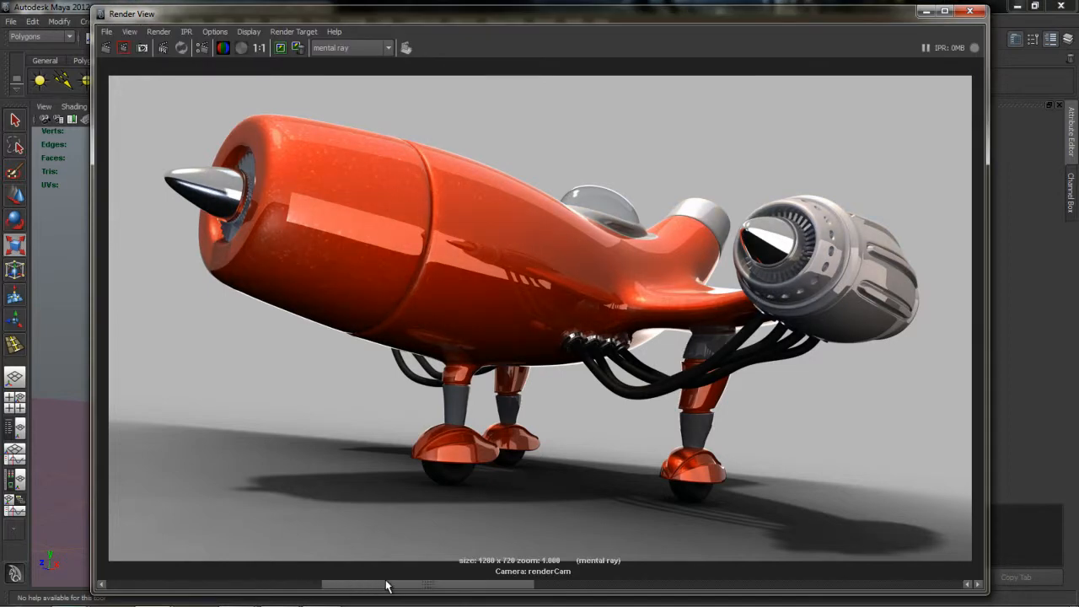
drag(367, 581, 233, 582)
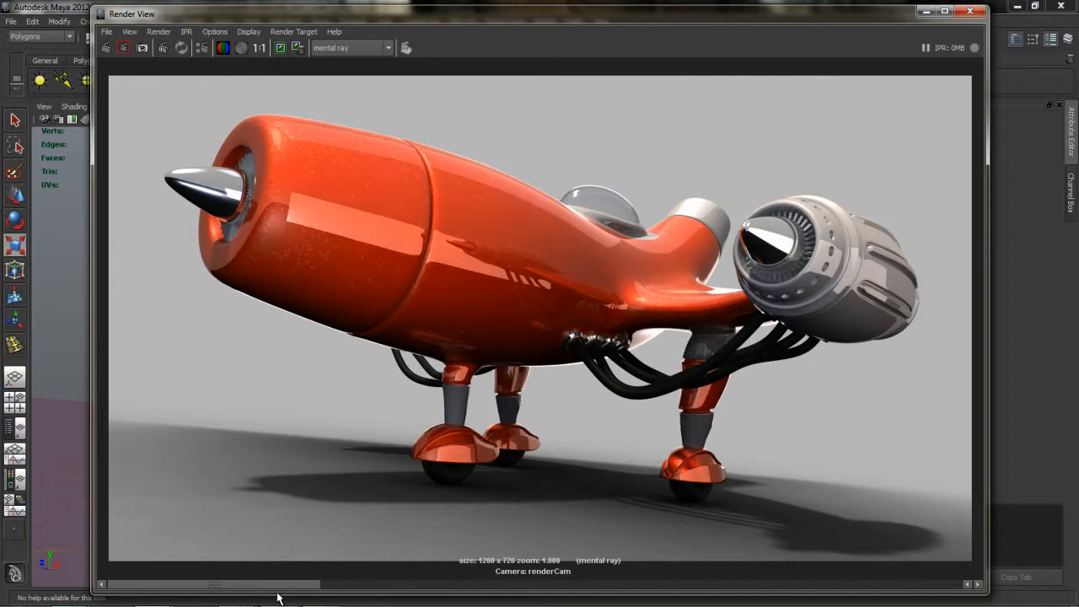
drag(277, 593, 245, 594)
click(281, 48)
click(969, 11)
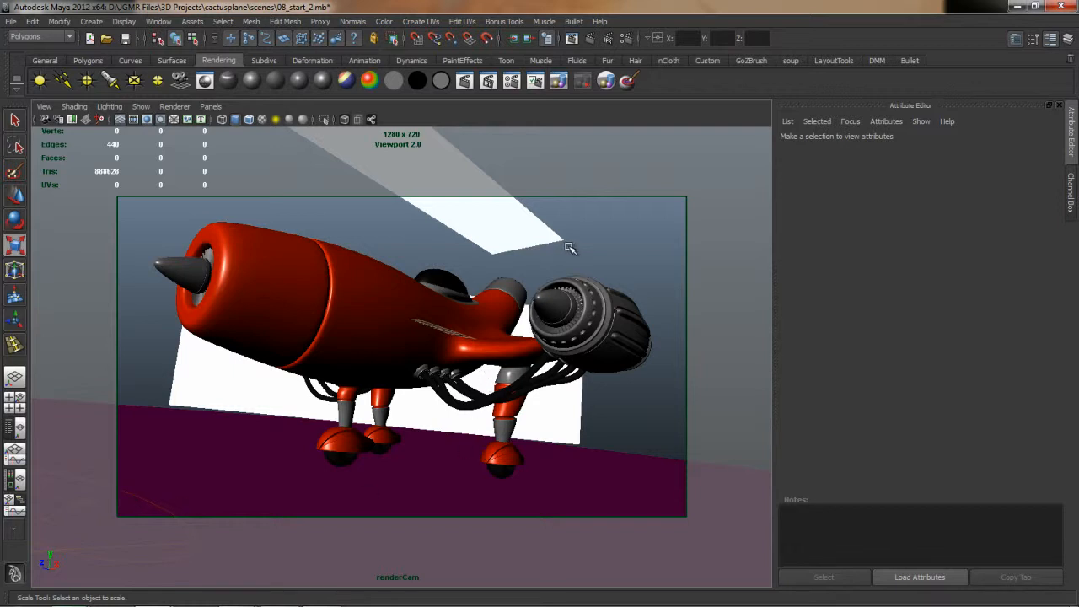
- Select the L group under grupoMaestro's Motor group in the Outliner and inspect the engine from the aircraft's front
drag(599, 254, 639, 268)
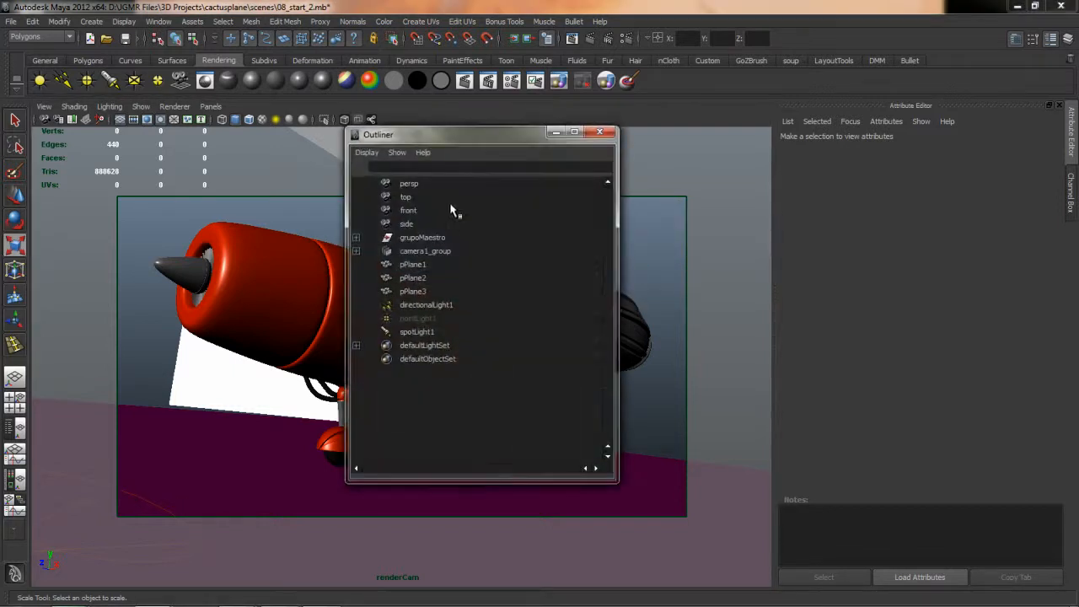
drag(481, 129, 330, 125)
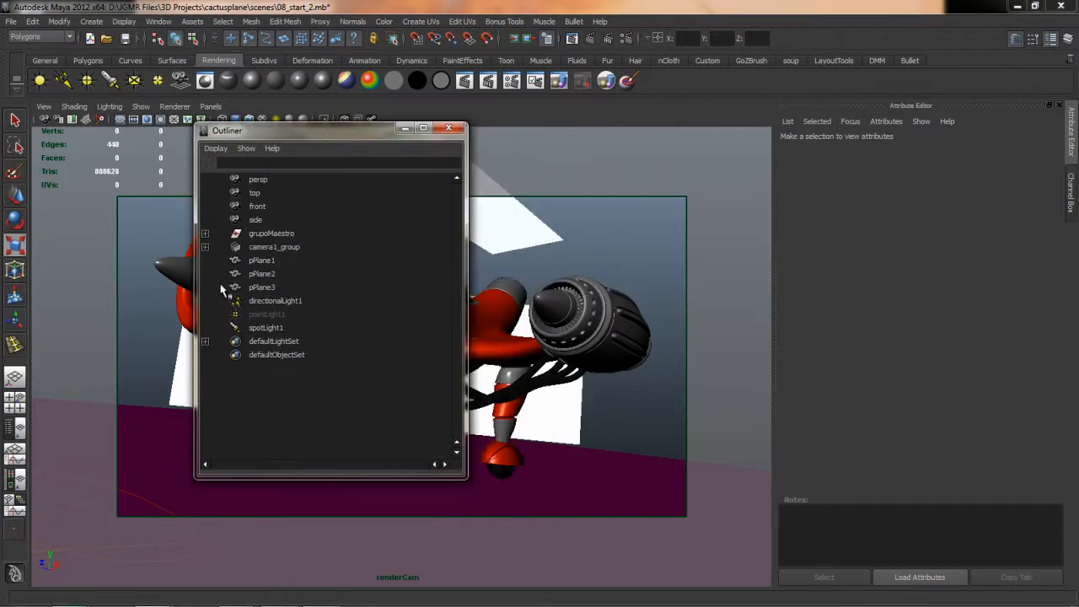
click(205, 234)
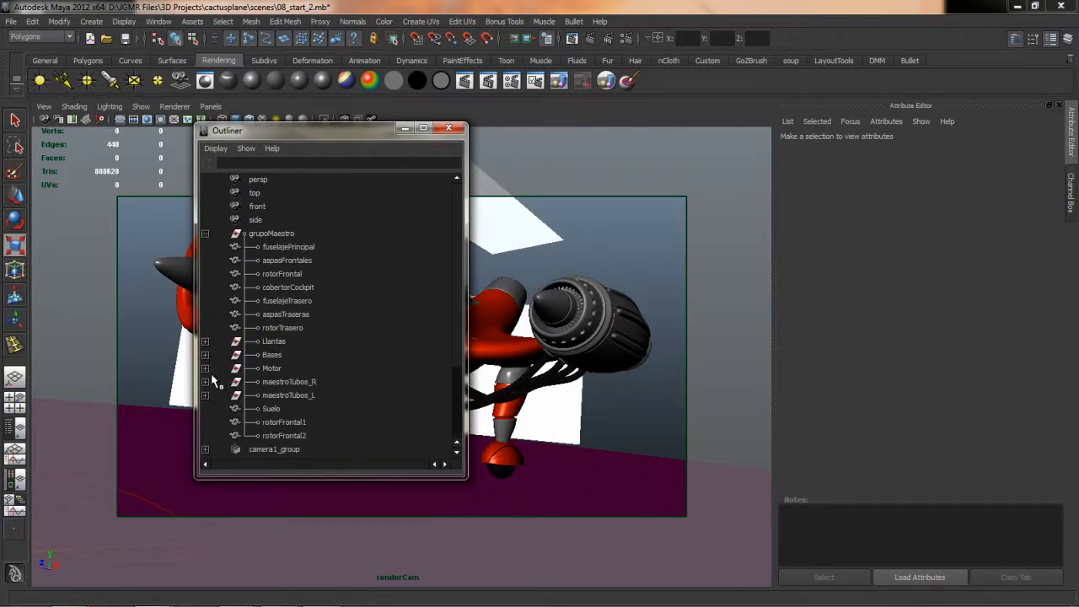
click(205, 368)
click(279, 396)
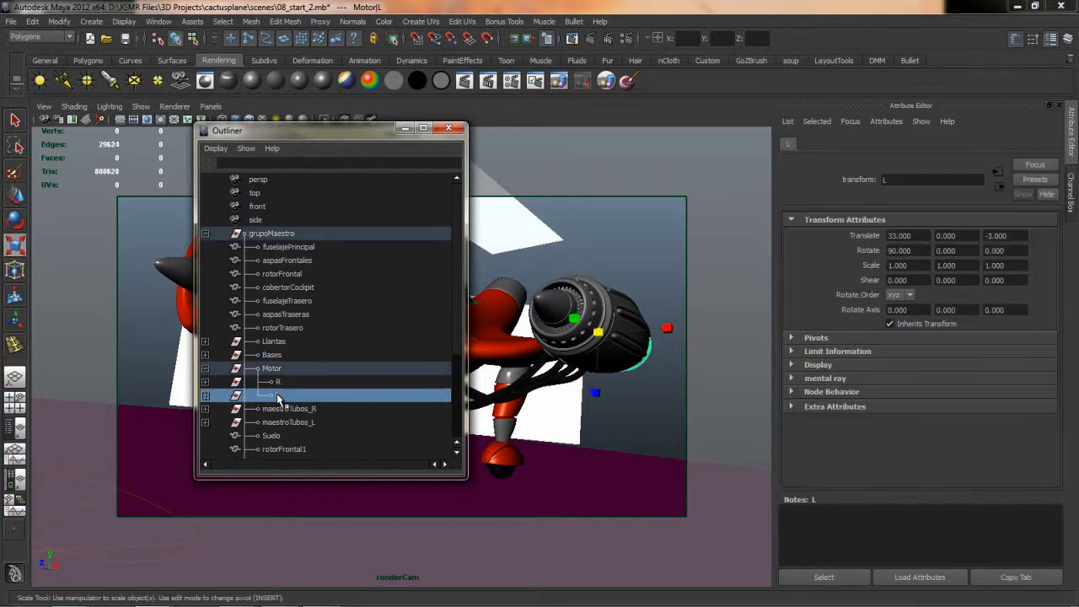
drag(354, 130, 382, 109)
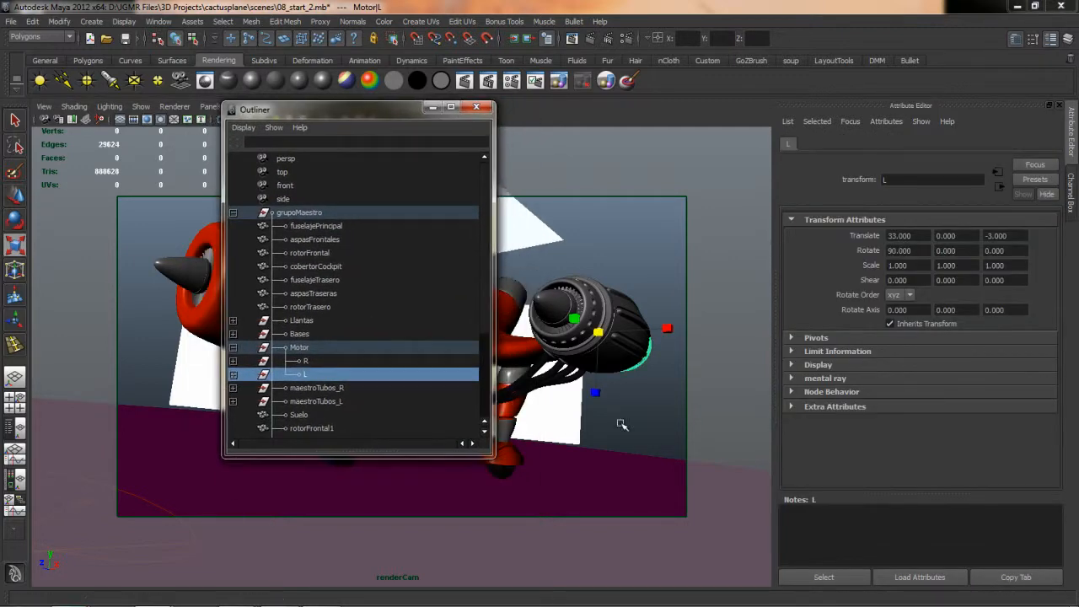
click(432, 108)
alt+drag(340, 230, 172, 297)
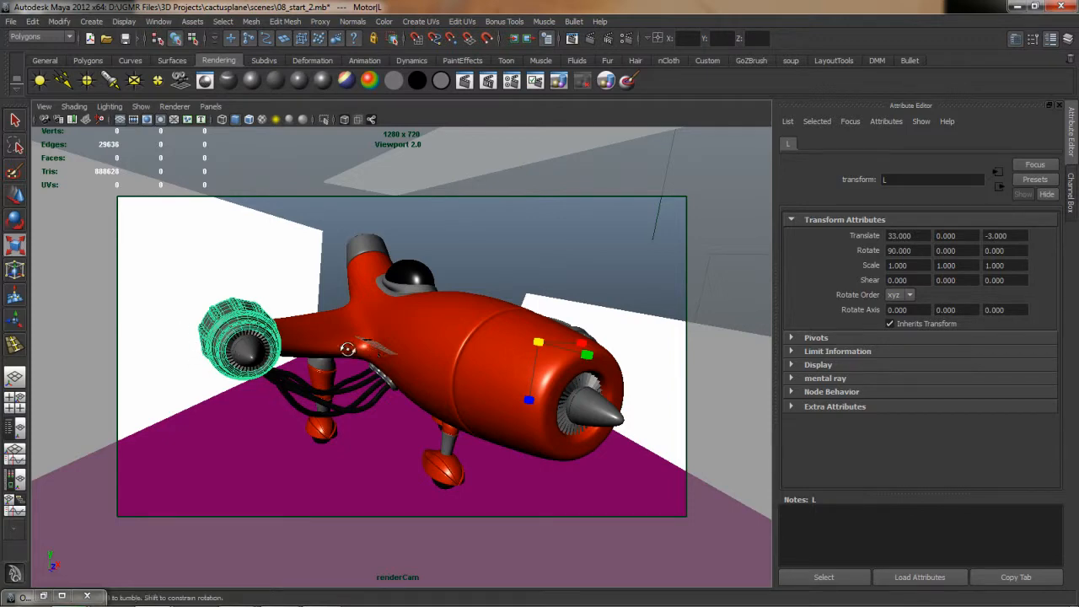
alt+drag(287, 337, 333, 362)
alt+drag(419, 338, 473, 341)
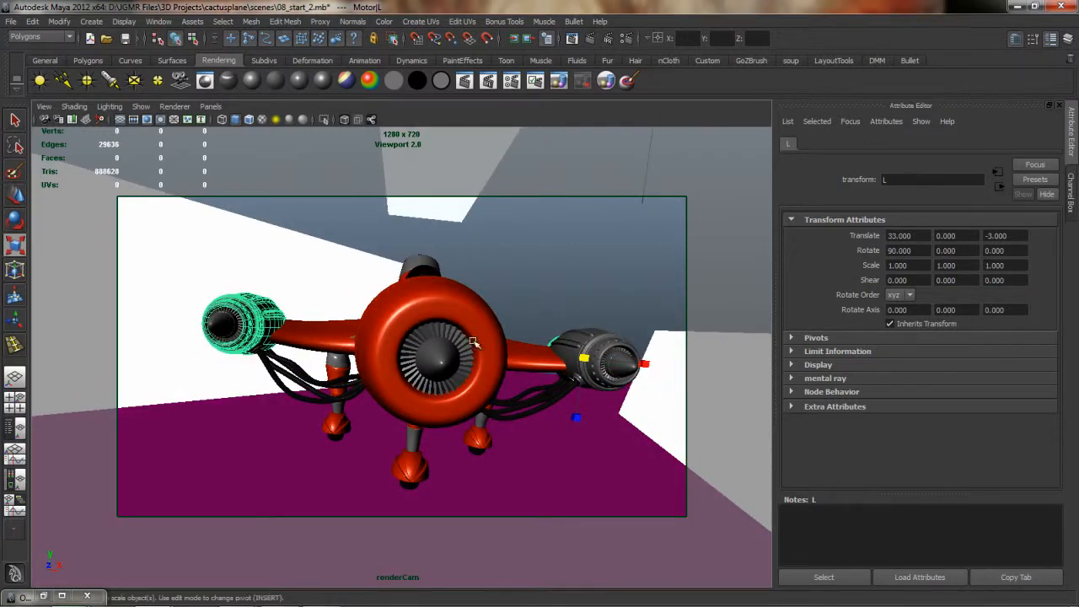
click(44, 595)
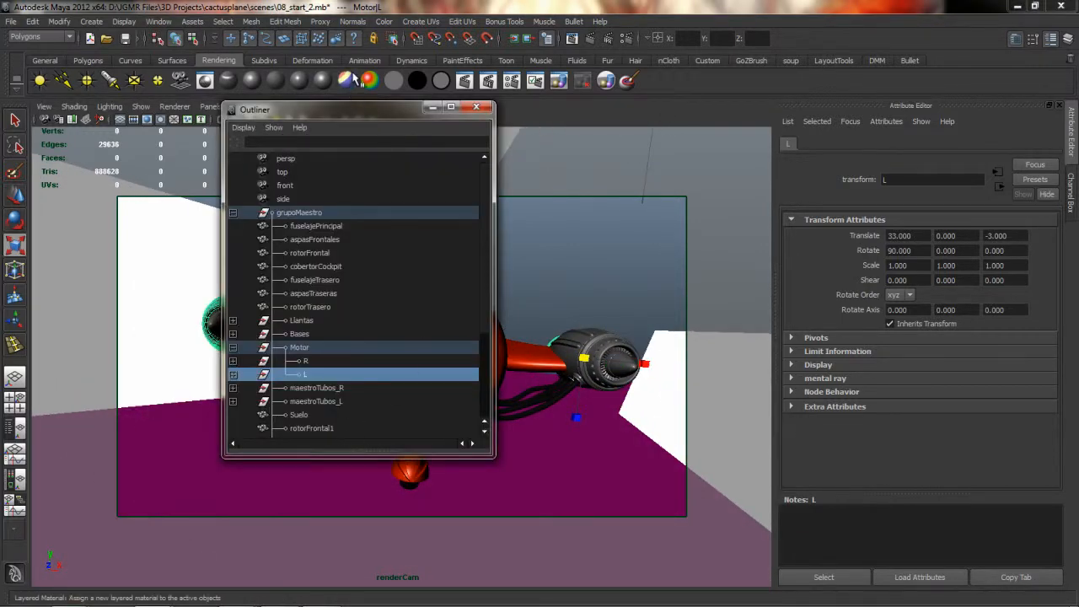
- Expand the R and L engine groups under Motor in the Outliner to list their parts
drag(353, 106, 490, 95)
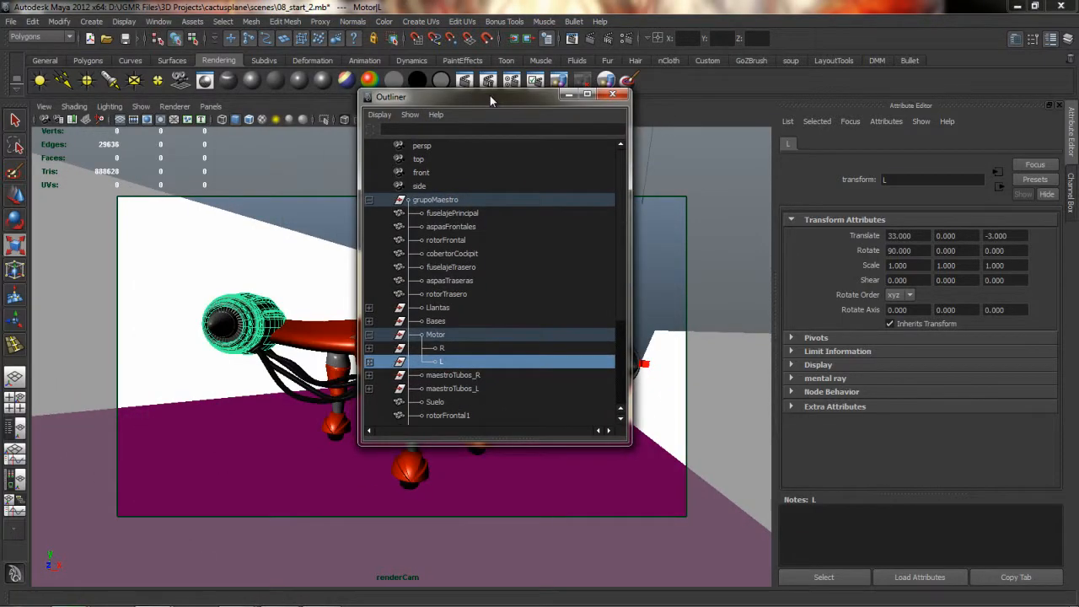
click(368, 348)
scroll(460, 348, down, 5)
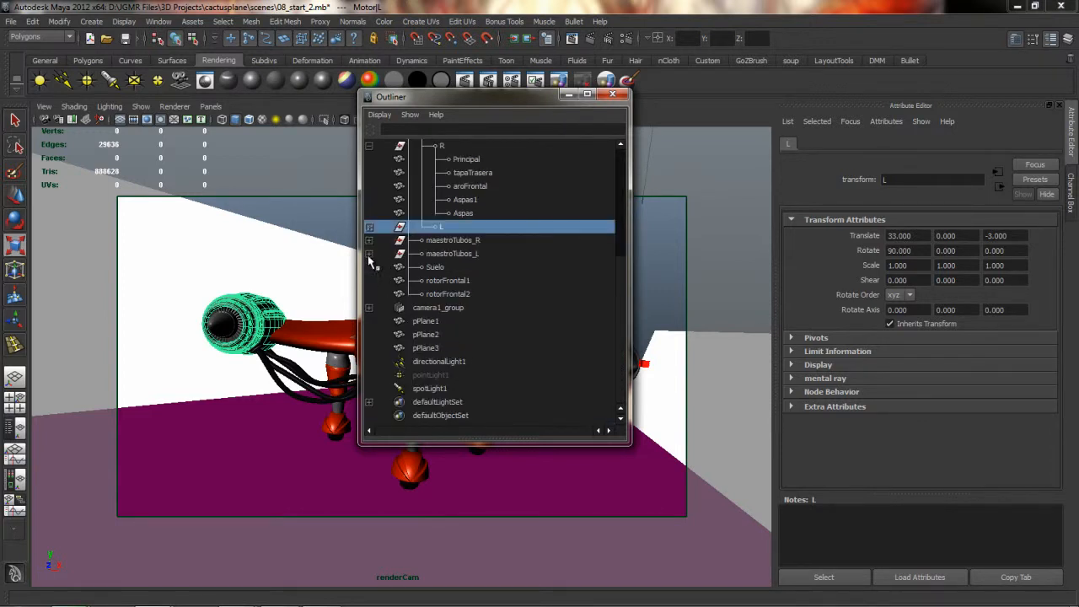
click(370, 226)
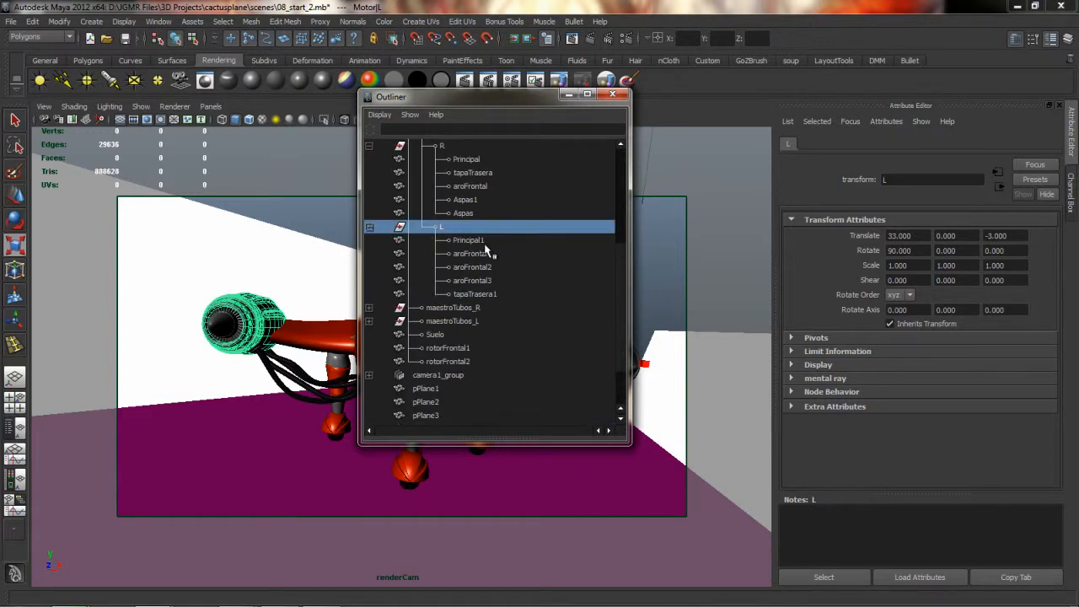
- Move Principal, tapaTrasera, aroFrontal and Aspas1 from the R group into the L group
click(466, 158)
drag(503, 97, 403, 100)
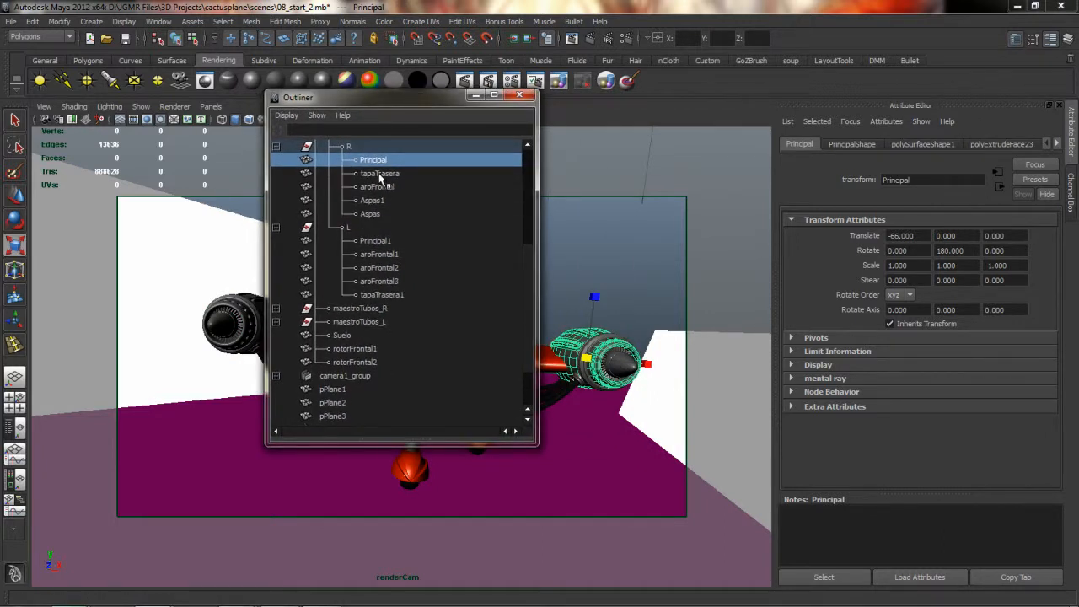
ctrl+click(380, 172)
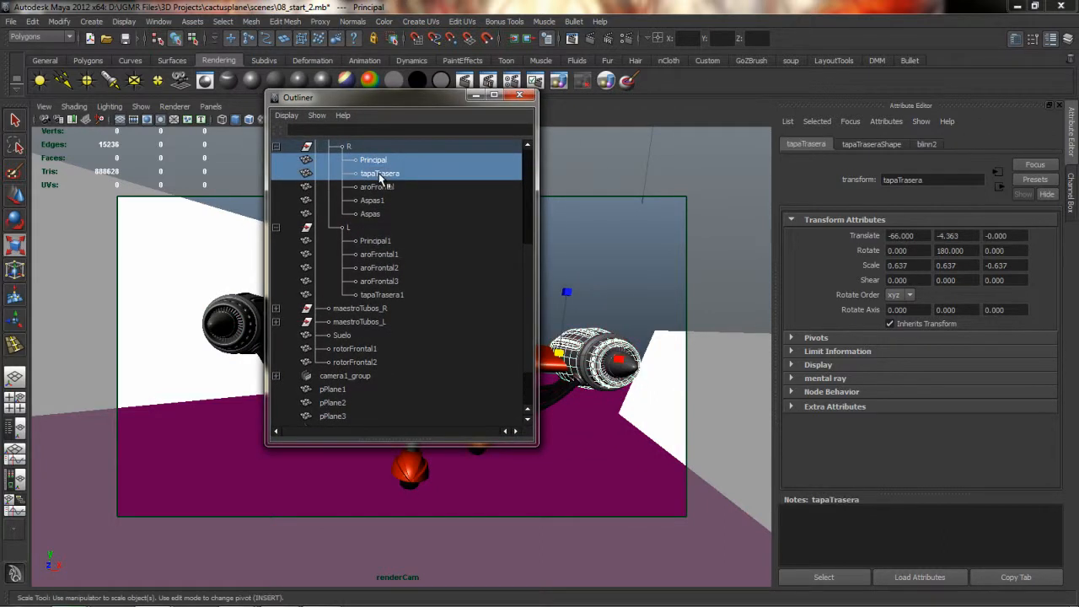
ctrl+click(380, 186)
ctrl+click(375, 200)
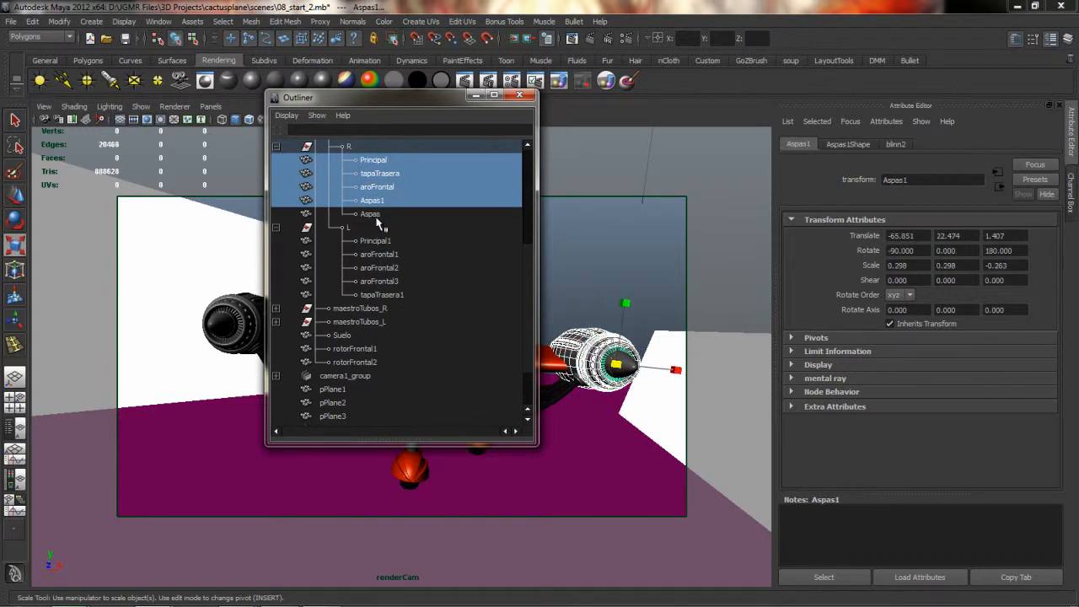
ctrl+click(372, 214)
ctrl+click(368, 215)
click(371, 161)
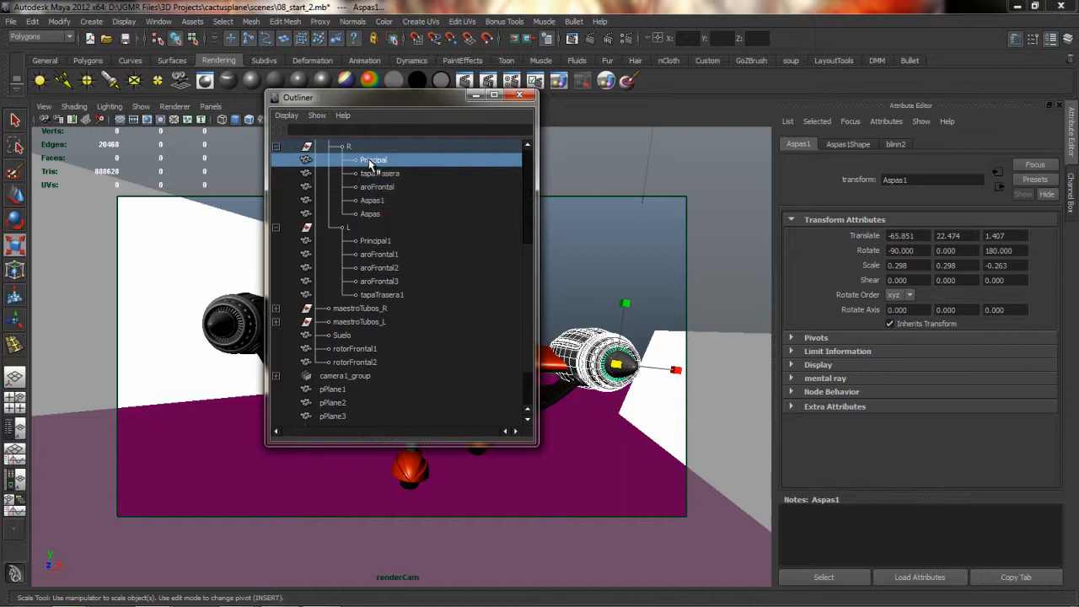
shift+click(373, 200)
middle_drag(403, 200, 359, 231)
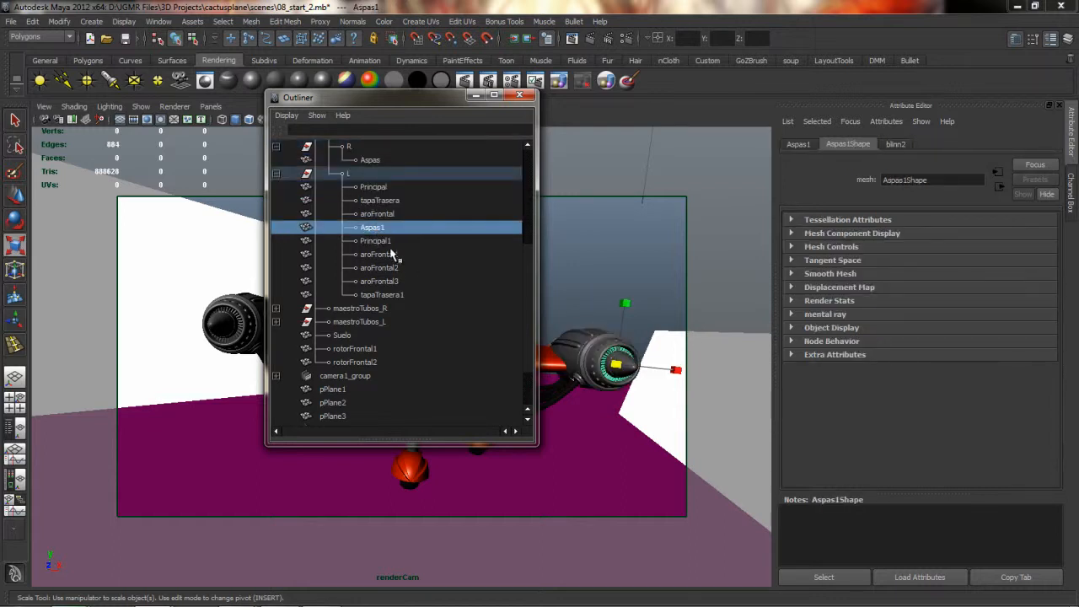
- Move Principal1, aroFrontal2, aroFrontal3 and tapaTrasera1 from the L group into the R group
click(380, 241)
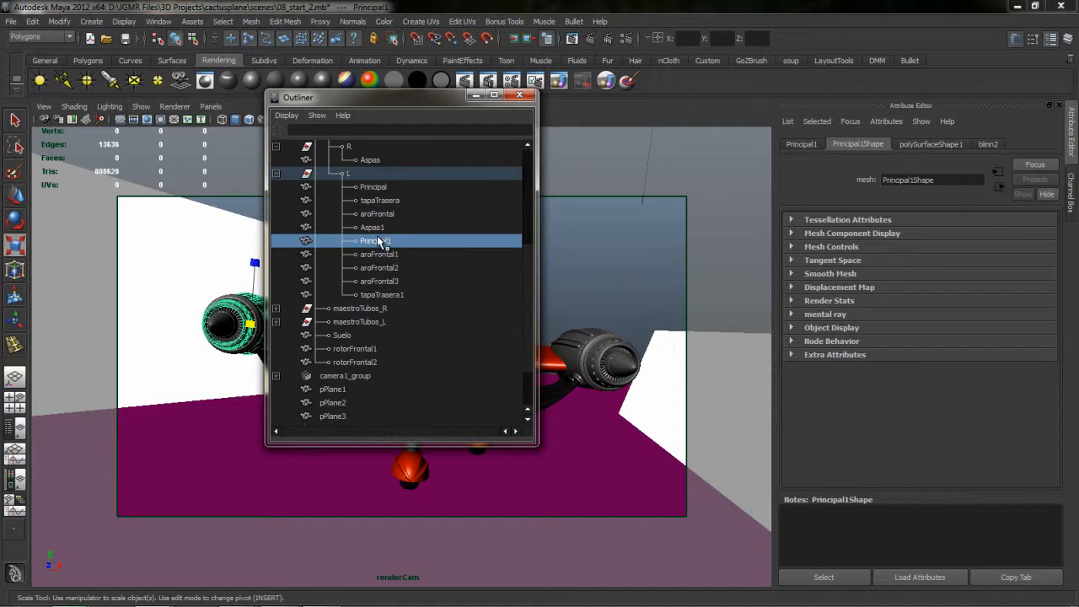
ctrl+click(387, 256)
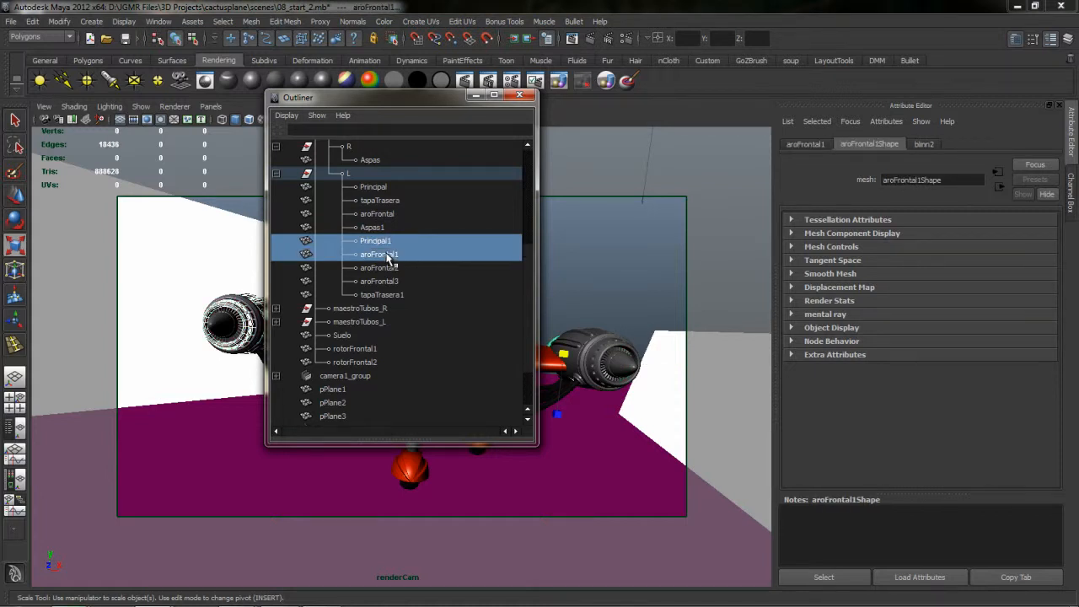
ctrl+click(387, 255)
ctrl+click(381, 267)
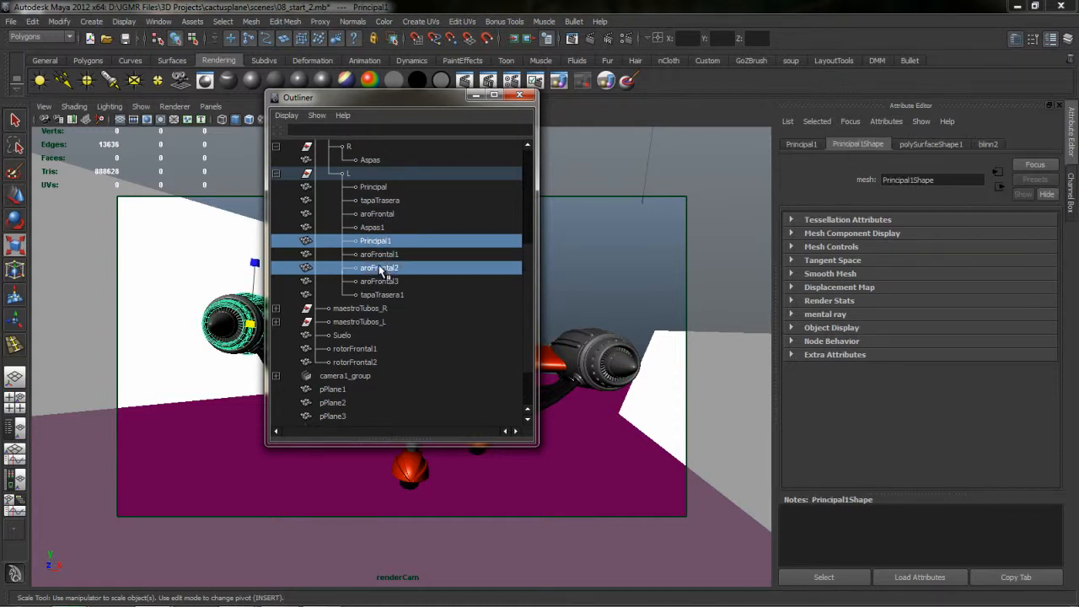
ctrl+click(382, 281)
ctrl+click(384, 295)
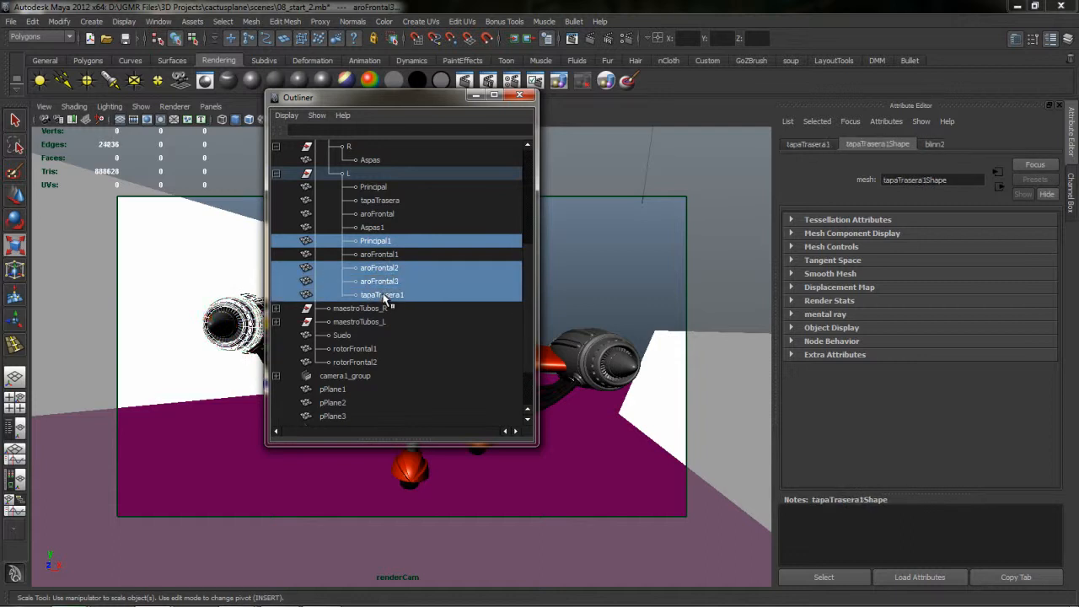
middle_drag(374, 245, 367, 160)
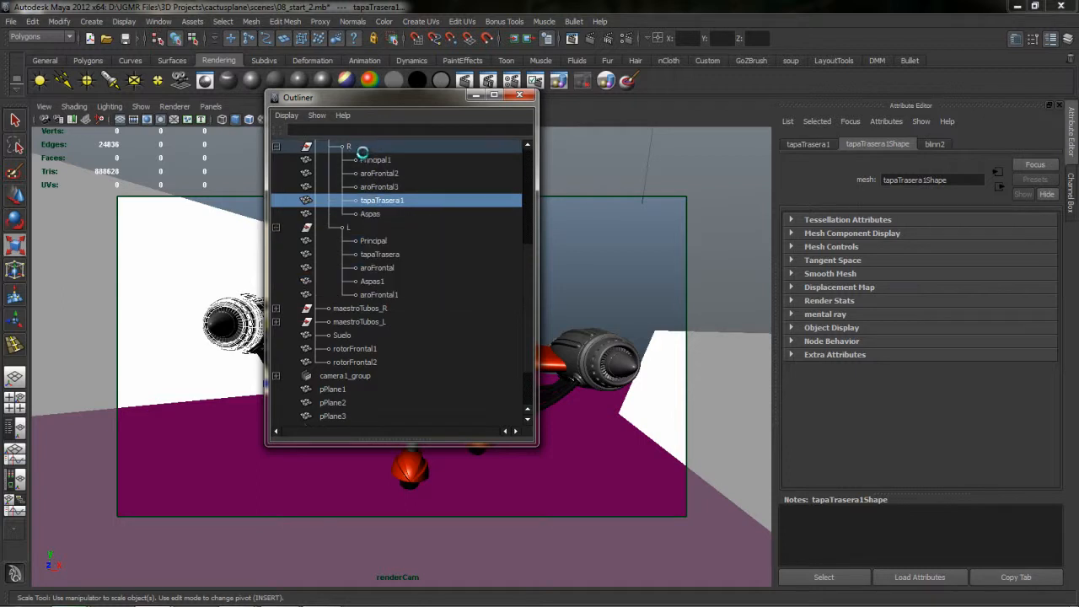
- Check which engine the L and R groups each cover and close the Outliner
click(345, 229)
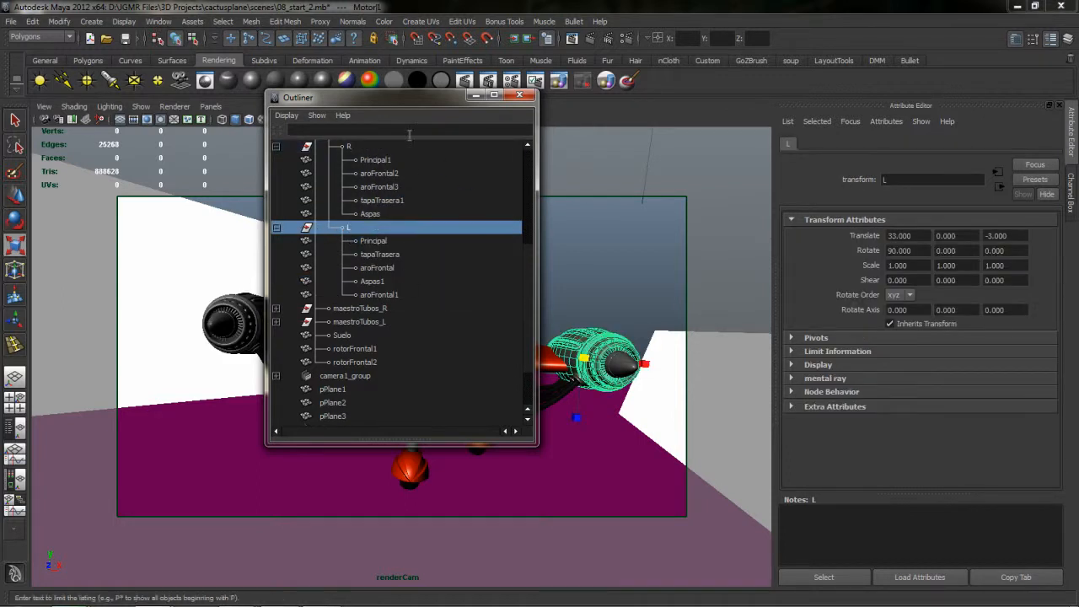
click(349, 146)
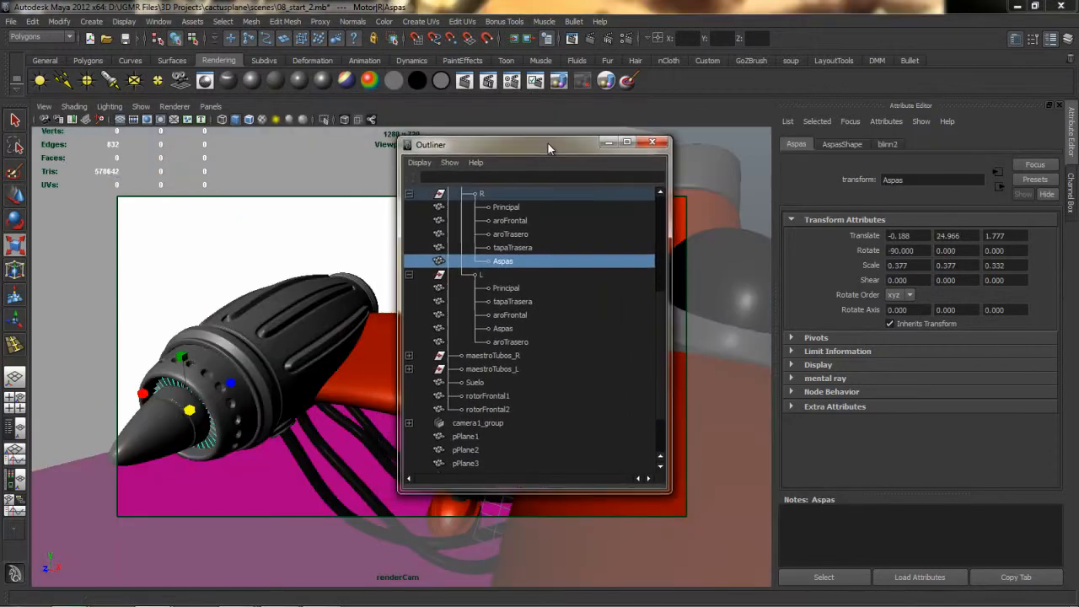
drag(547, 144, 515, 173)
click(619, 177)
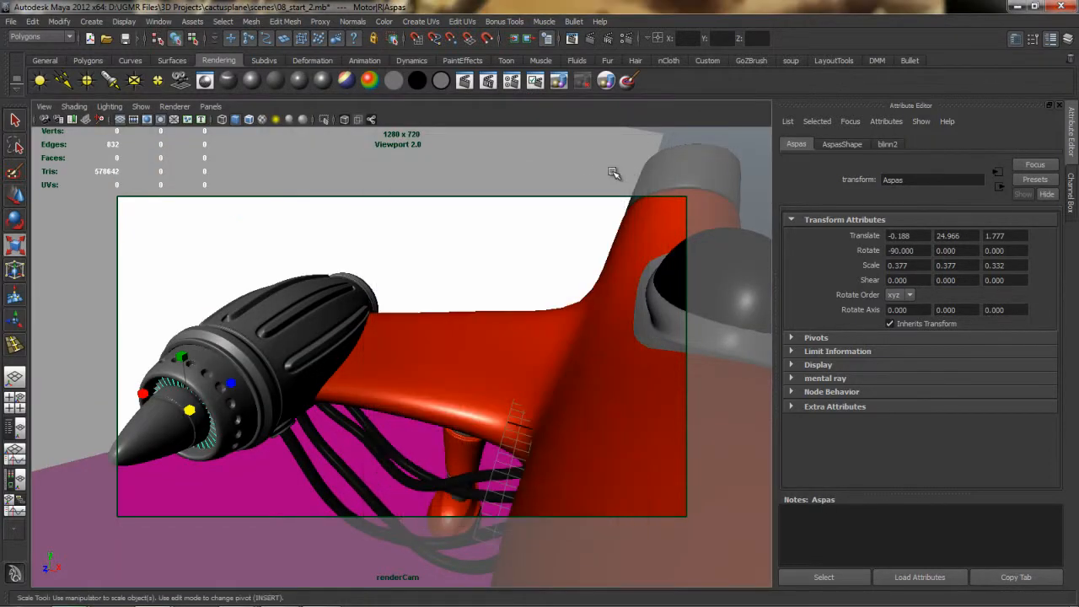
- Restore the cameraView1 bookmark in the renderCam view and clear the selection
click(72, 122)
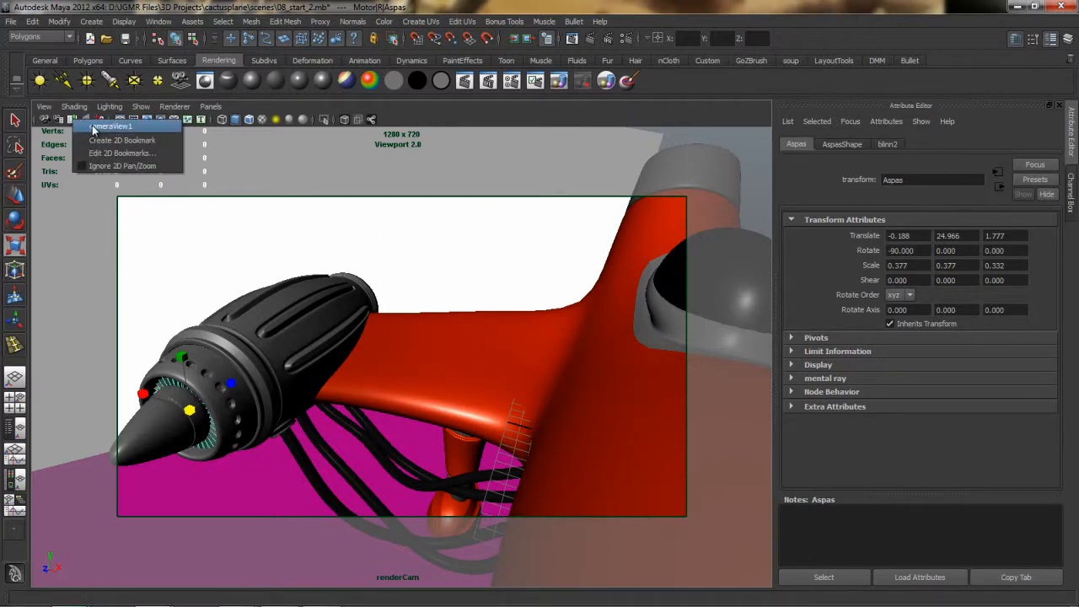
click(94, 128)
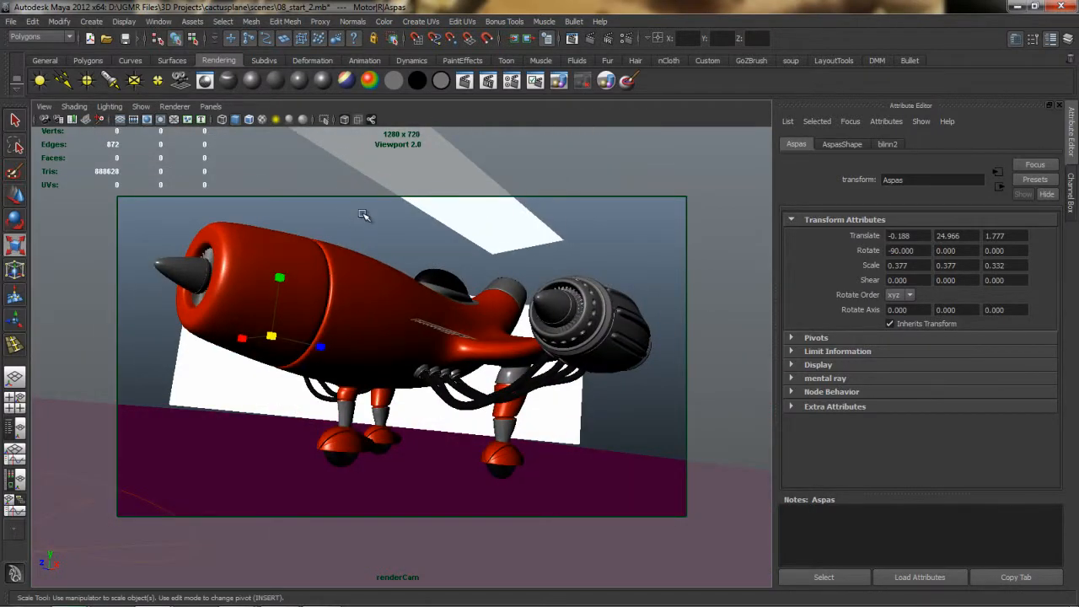
click(620, 251)
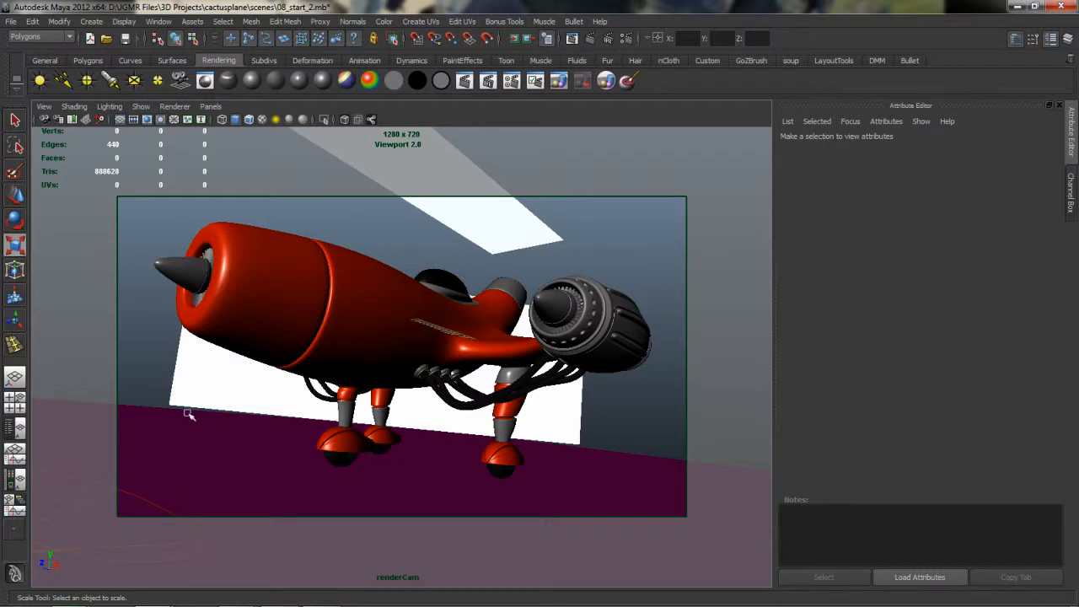
- Open object-centric light linking and expand grupoMaestro, Motor and its L group among the illuminated objects
click(164, 22)
mouse_move(191, 78)
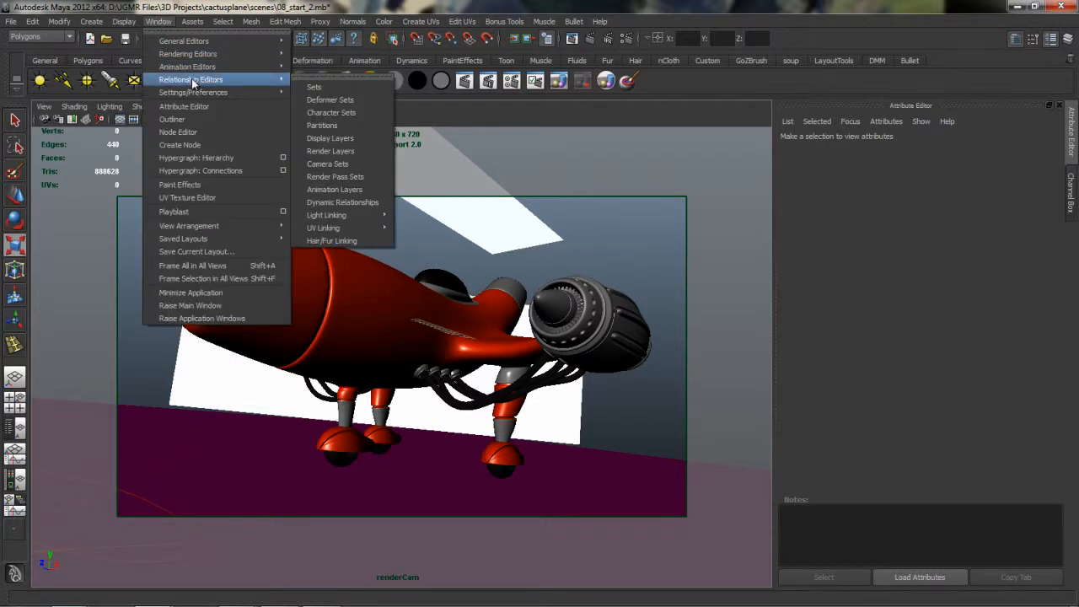
mouse_move(337, 216)
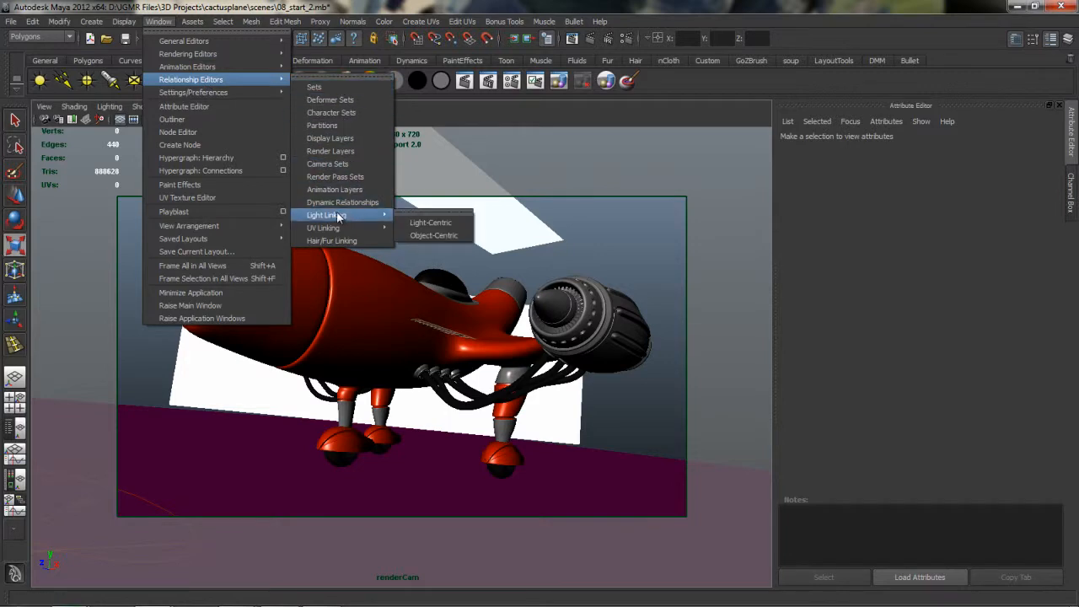
click(430, 235)
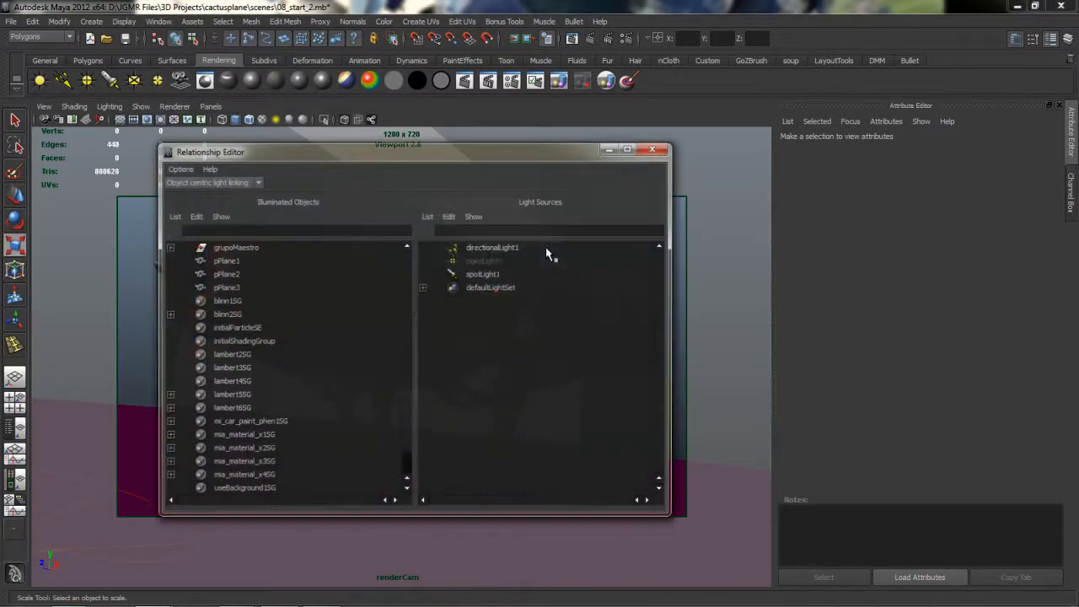
drag(503, 149, 475, 118)
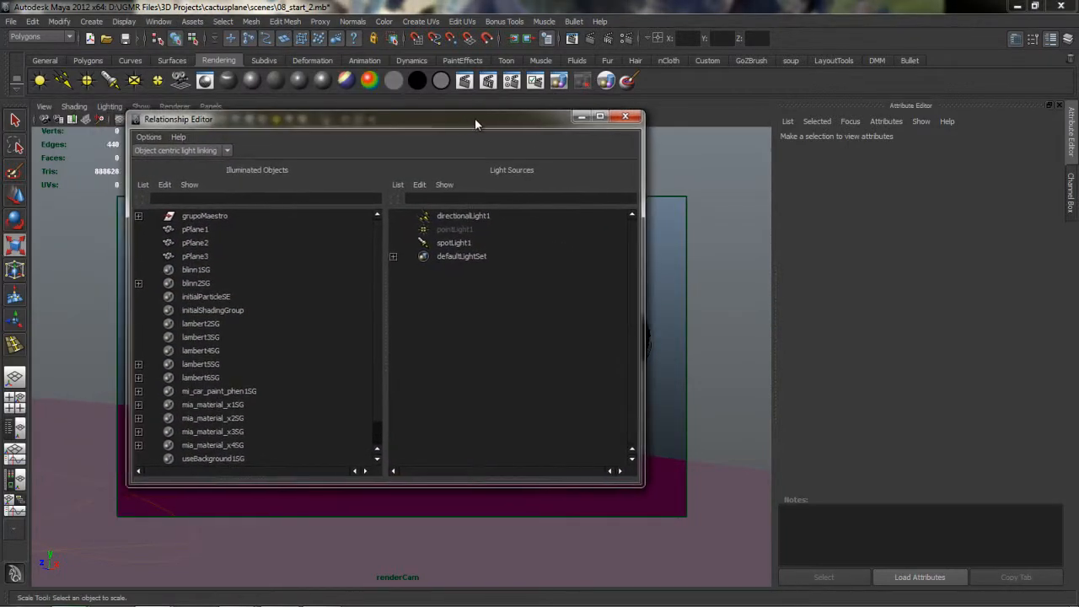
click(138, 215)
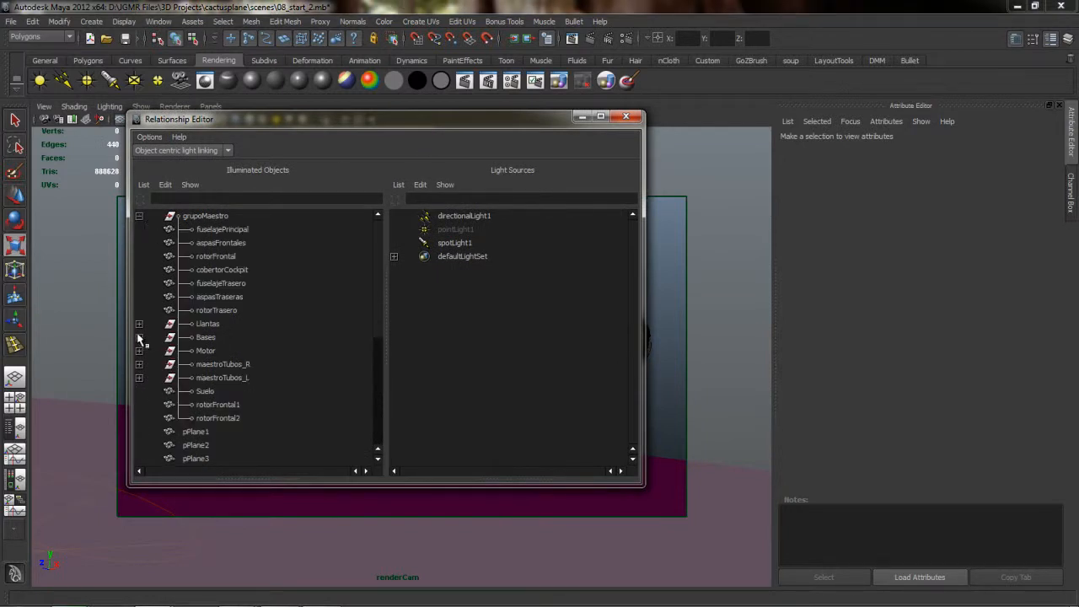
click(139, 351)
click(139, 378)
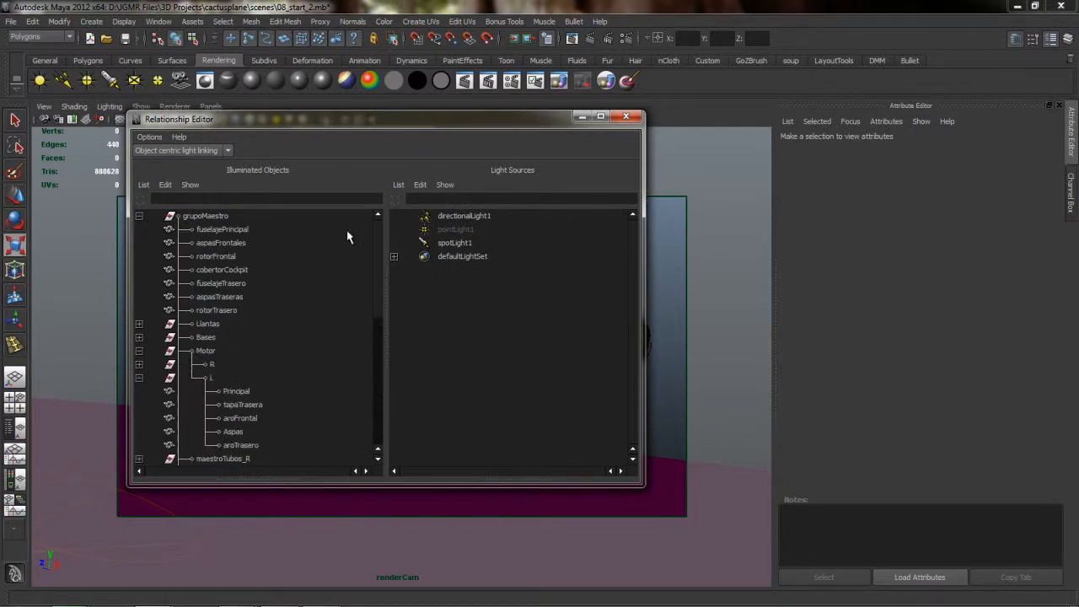
drag(424, 124, 335, 341)
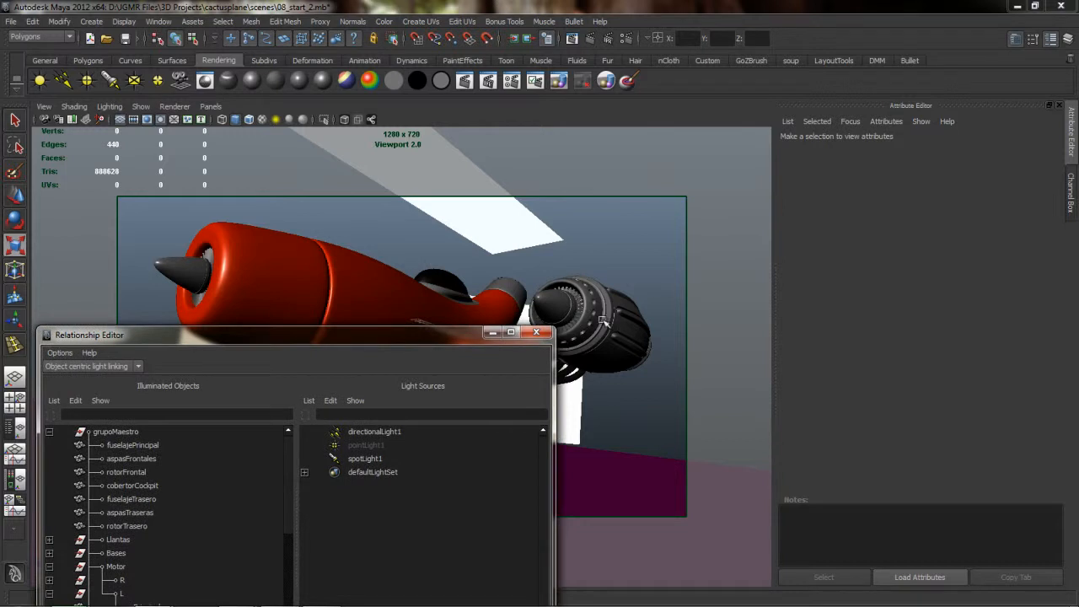
drag(447, 335, 535, 164)
- Unlink spotLight1 from Principal, tapaTrasera, aroFrontal, Aspas and aroTrasero in the L group and close the Relationship Editor
click(234, 434)
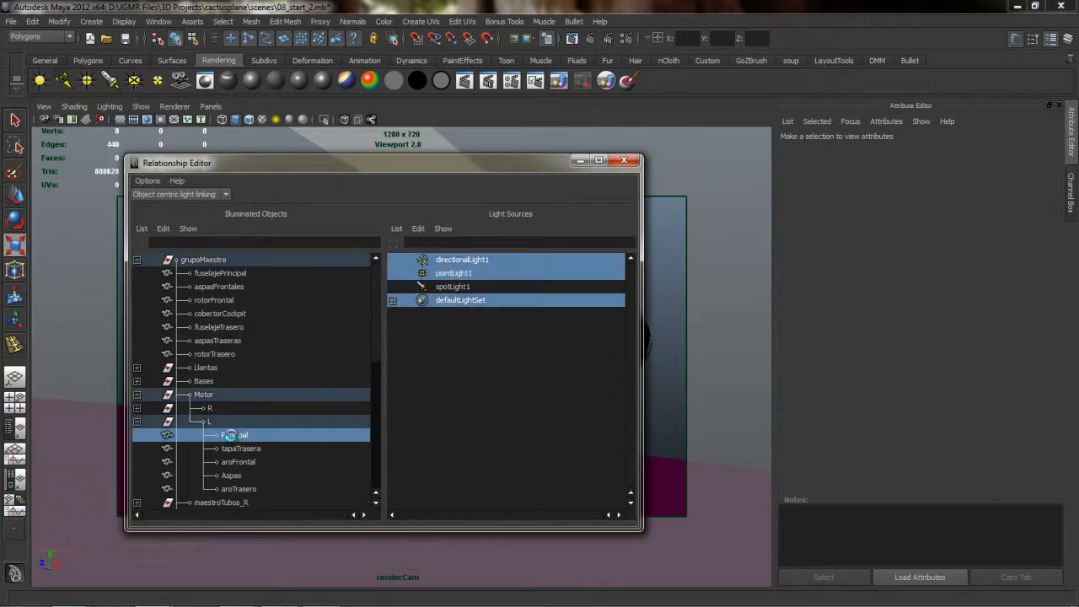
click(459, 286)
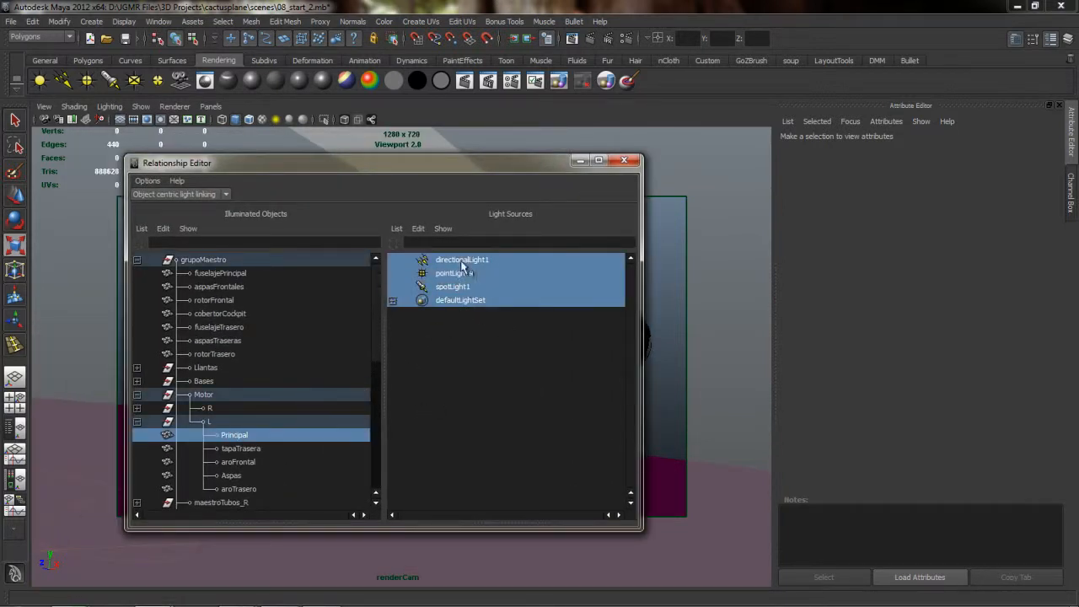
click(234, 448)
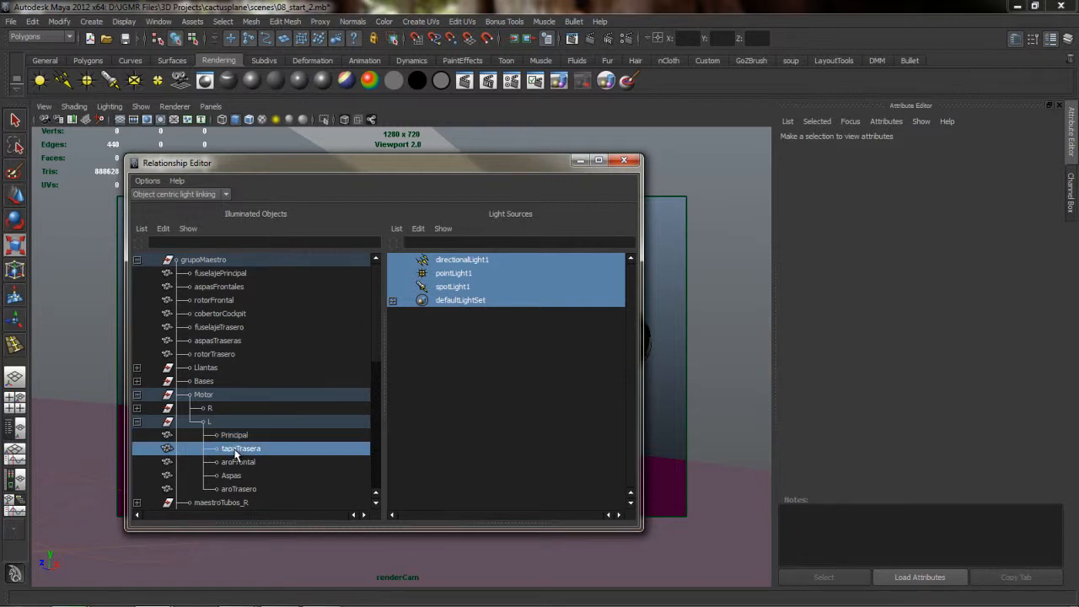
click(456, 287)
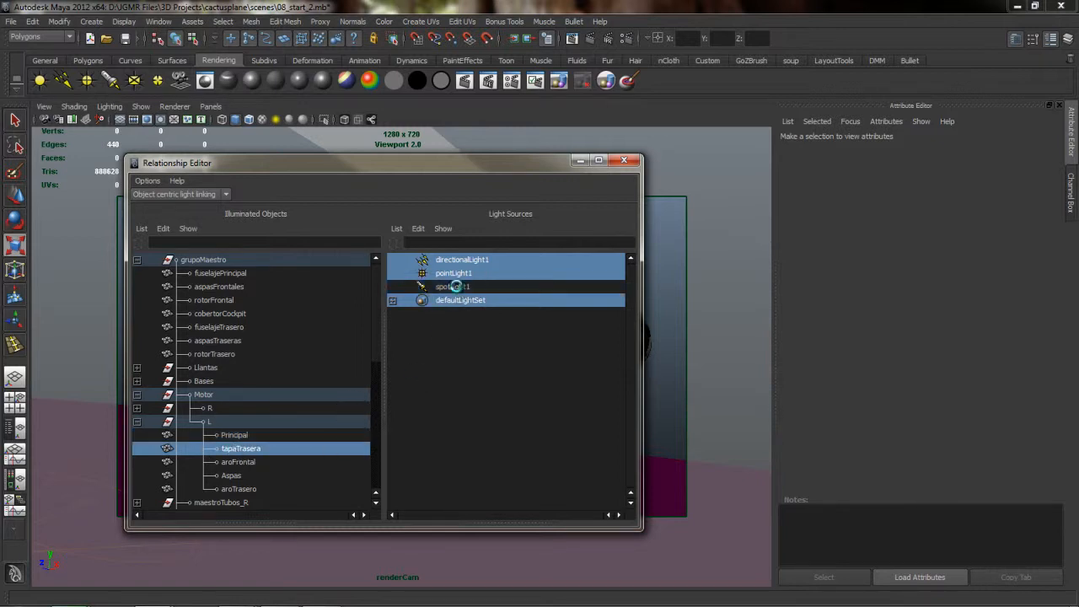
click(241, 463)
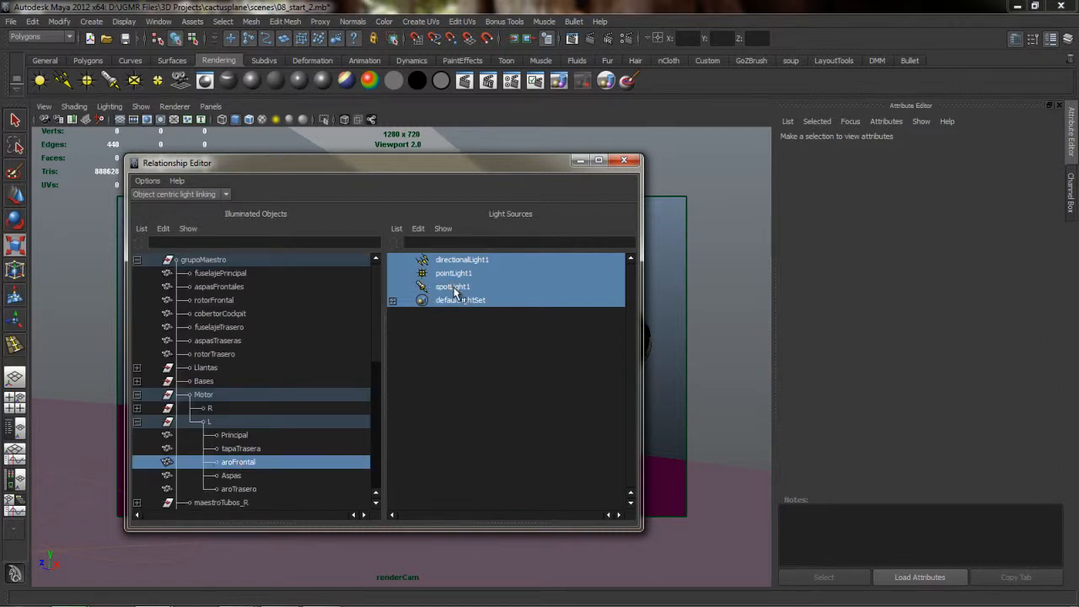
click(452, 289)
click(228, 474)
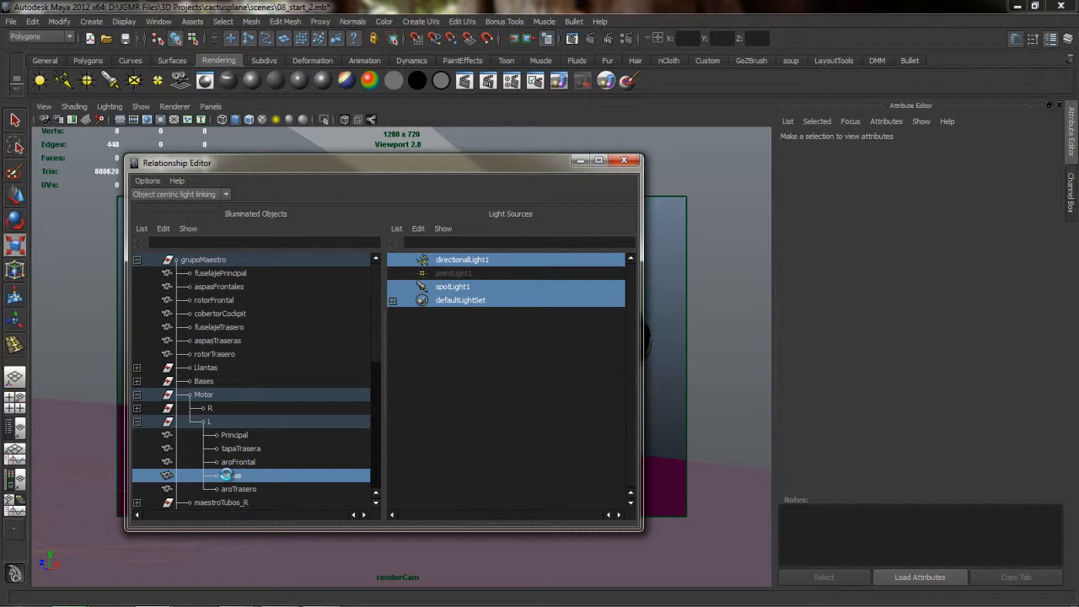
click(438, 286)
click(242, 490)
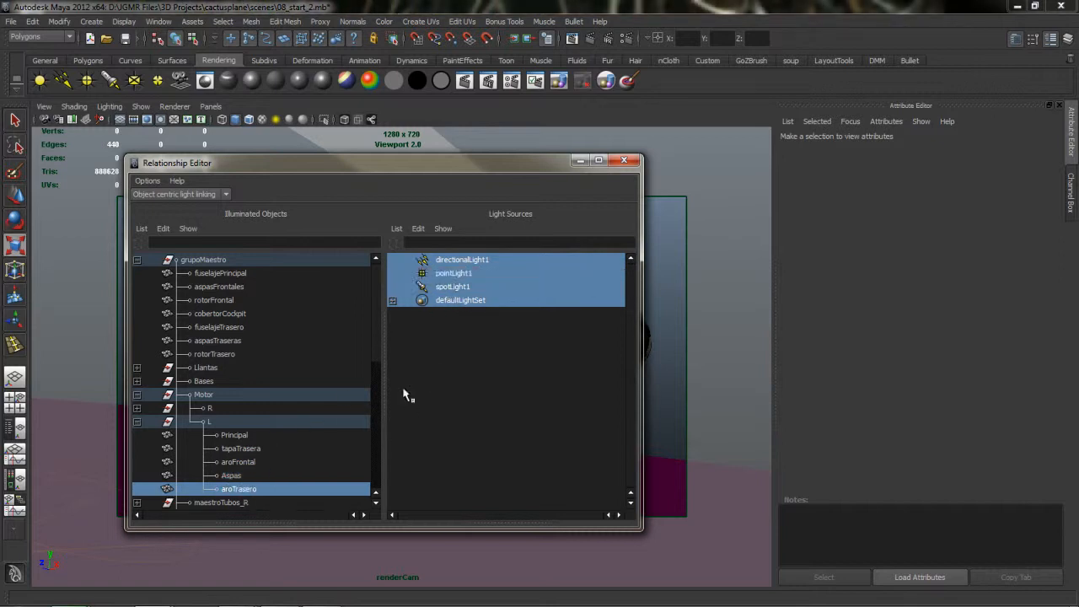
click(453, 286)
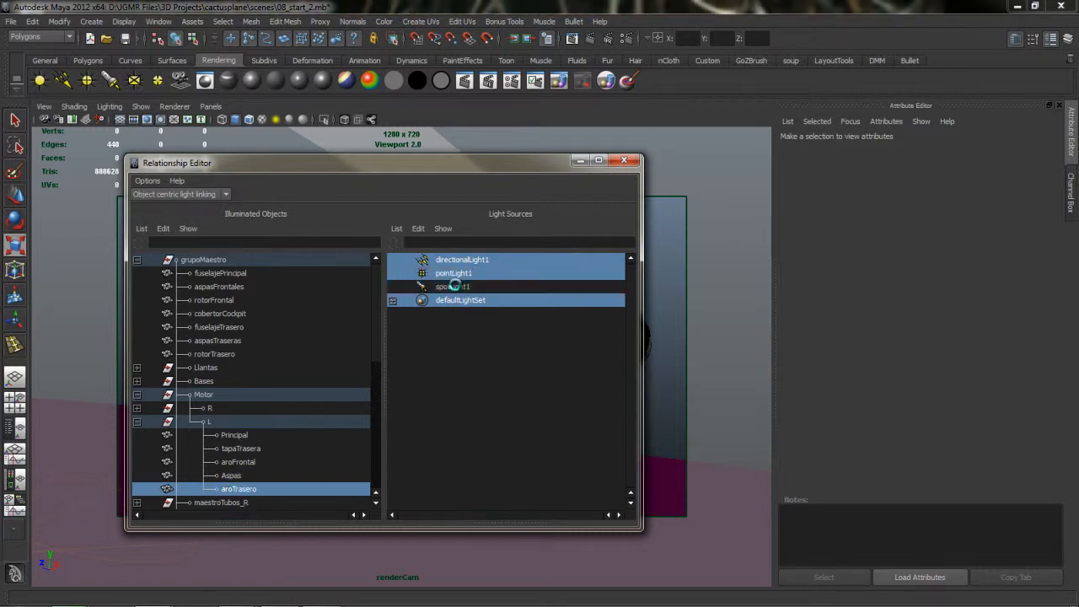
click(623, 160)
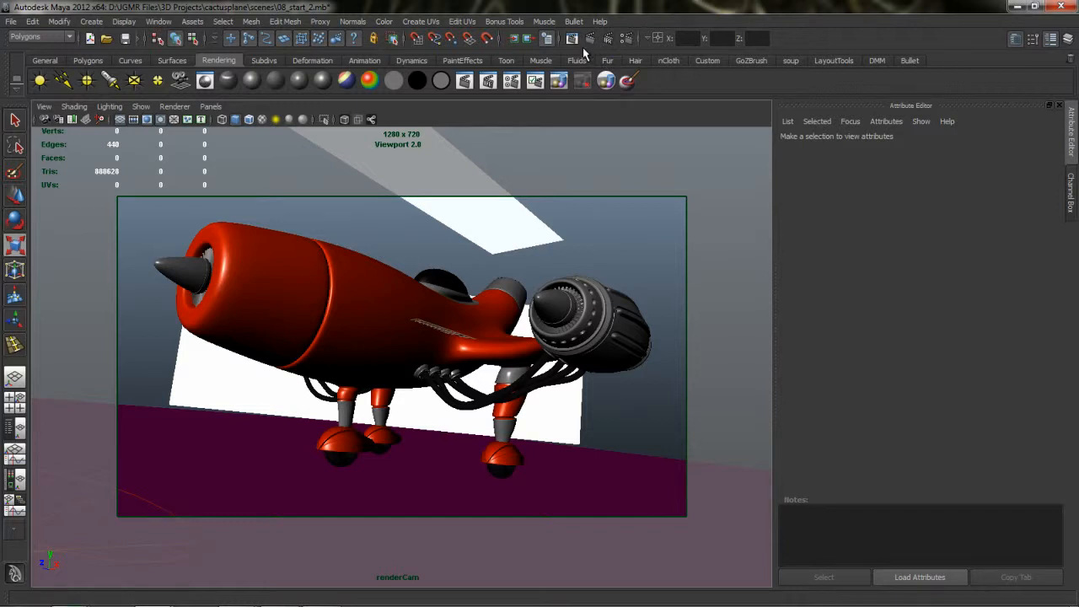
- Render only a region around the engine with mental ray to preview the new light linking
key(r)
click(573, 39)
drag(710, 168, 936, 371)
click(123, 48)
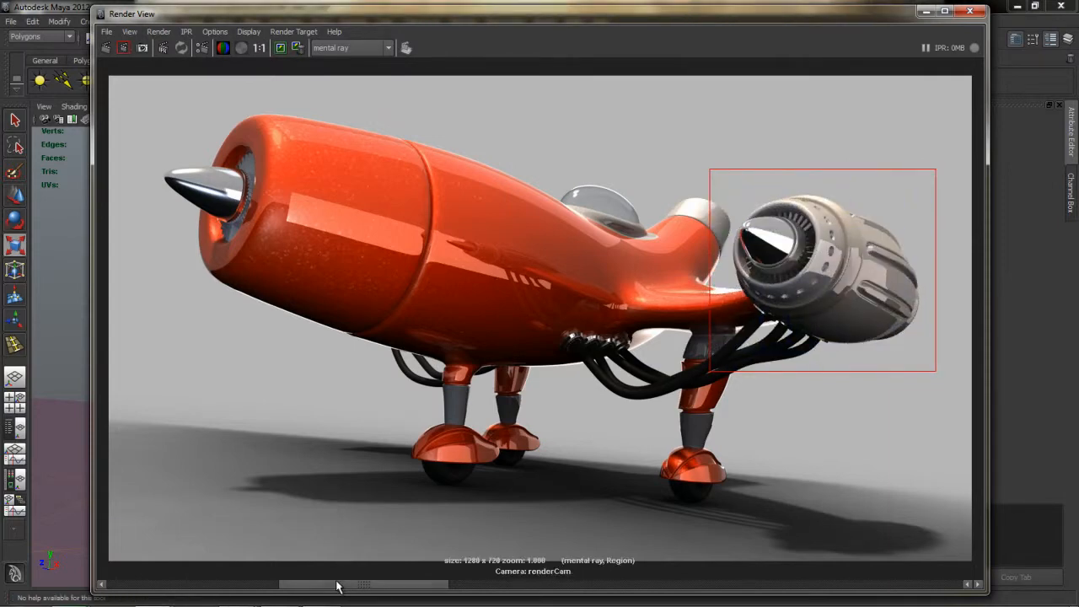
- Compare the new region render of the engine with the earlier stored renders and close the Render View
click(224, 587)
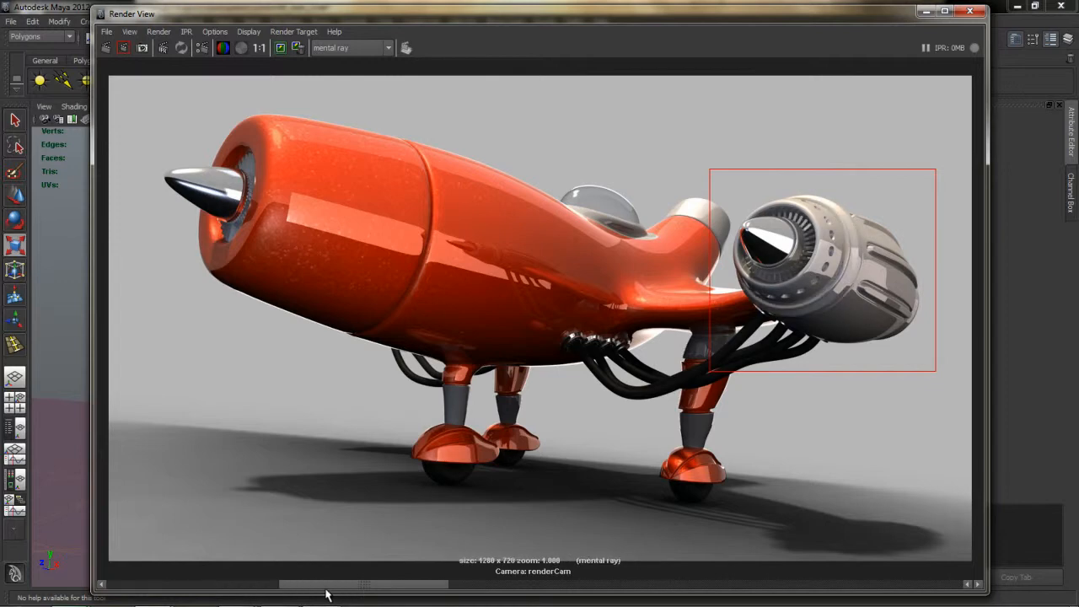
click(294, 588)
click(219, 586)
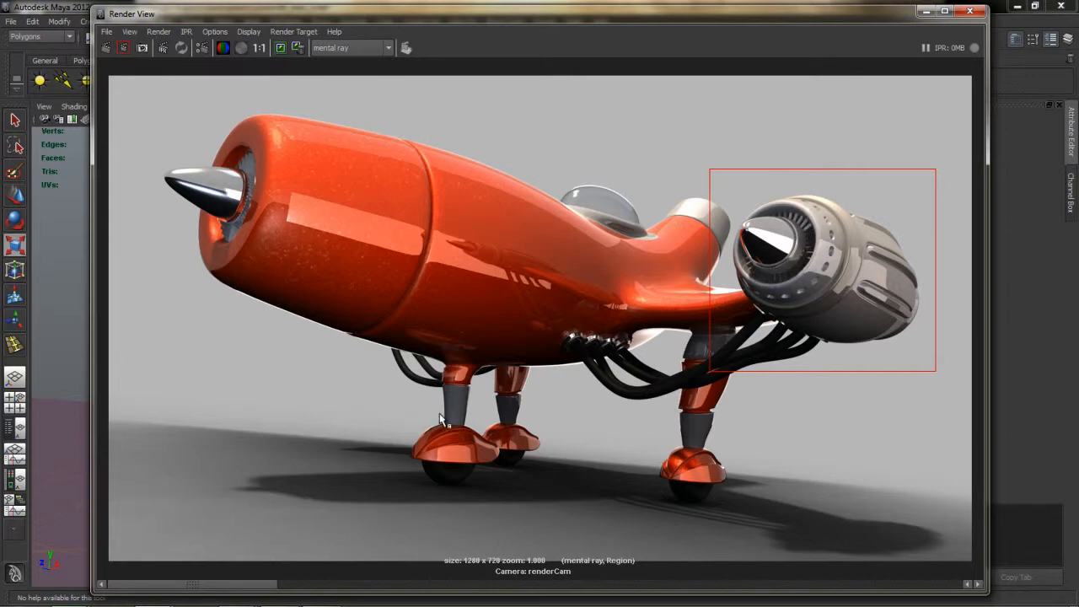
drag(262, 584, 364, 587)
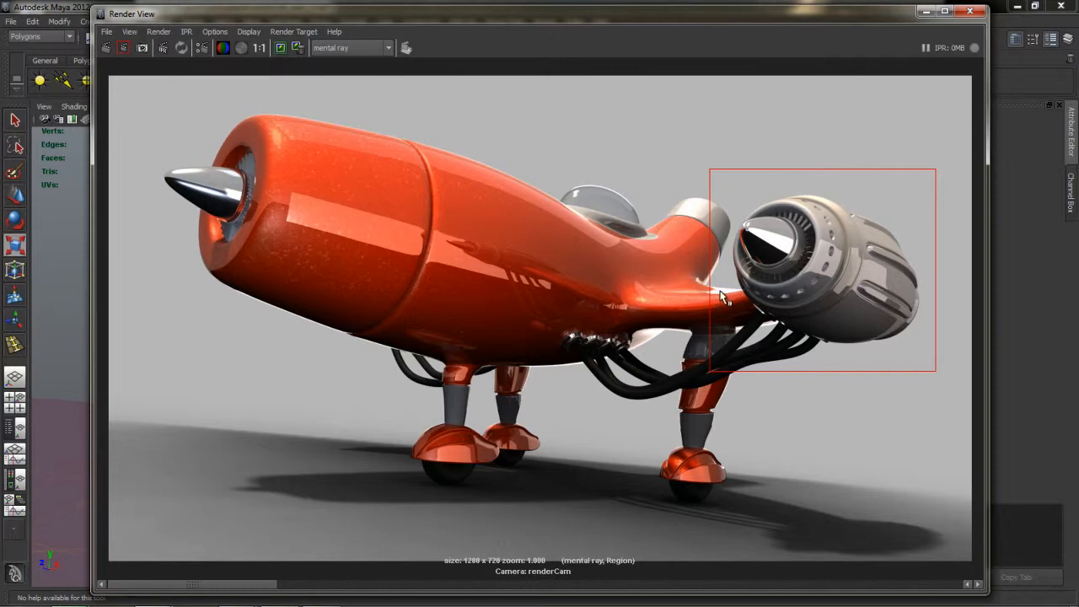
click(702, 178)
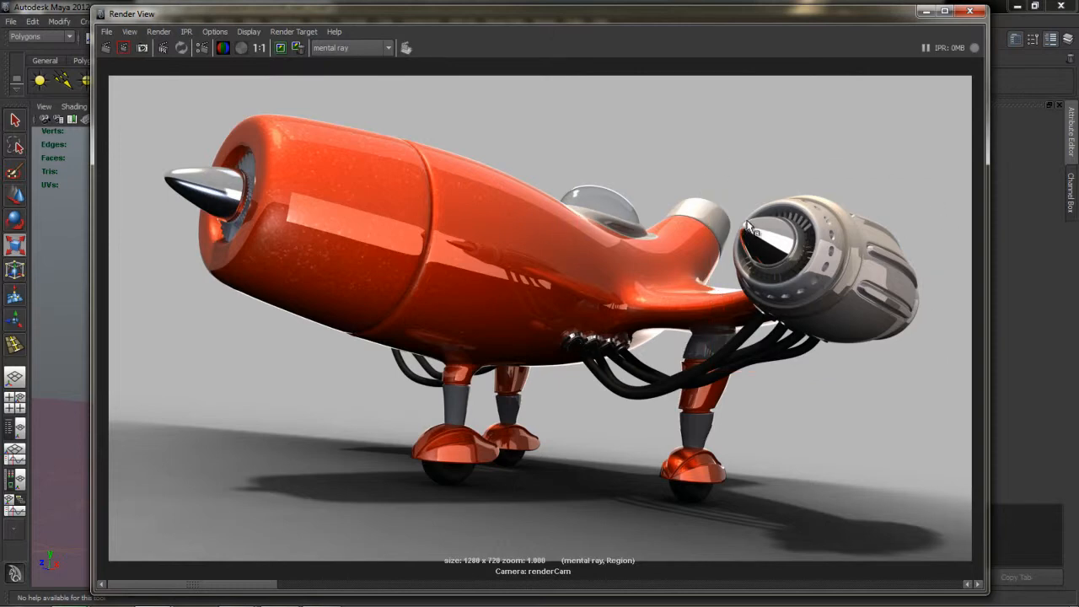
click(975, 9)
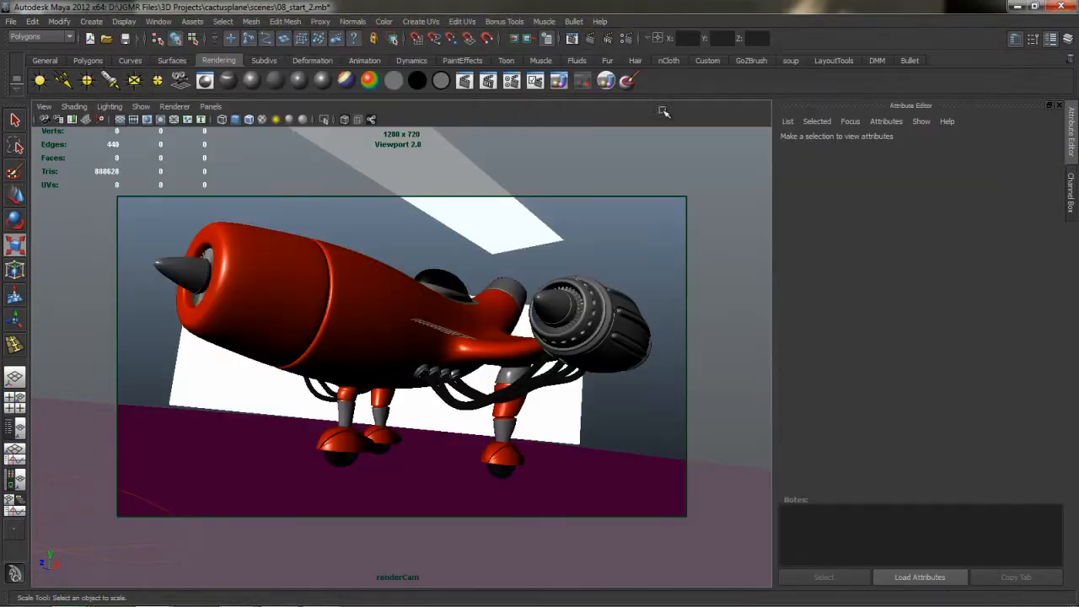
- Switch to the persp camera view and select pointLight1 beneath the aircraft
key(space)
drag(390, 332, 397, 306)
key(space)
mouse_move(504, 231)
mouse_down()
mouse_move(504, 197)
mouse_move(506, 212)
mouse_up()
click(372, 461)
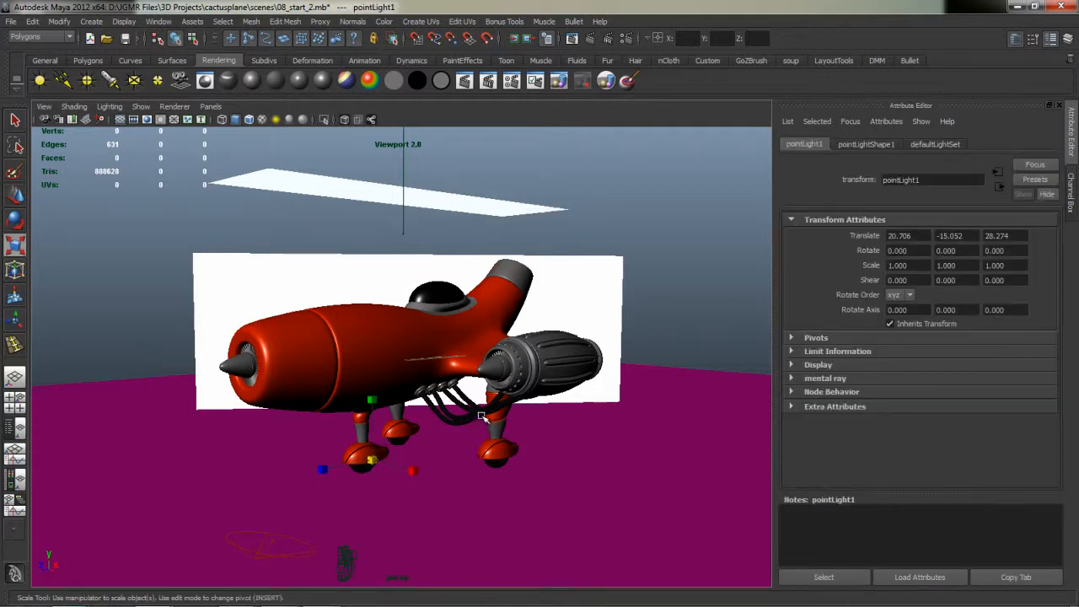
- Move pointLight1 back and up beneath the plane to about X 18.819, Y -11.063, Z 12.945
key(w)
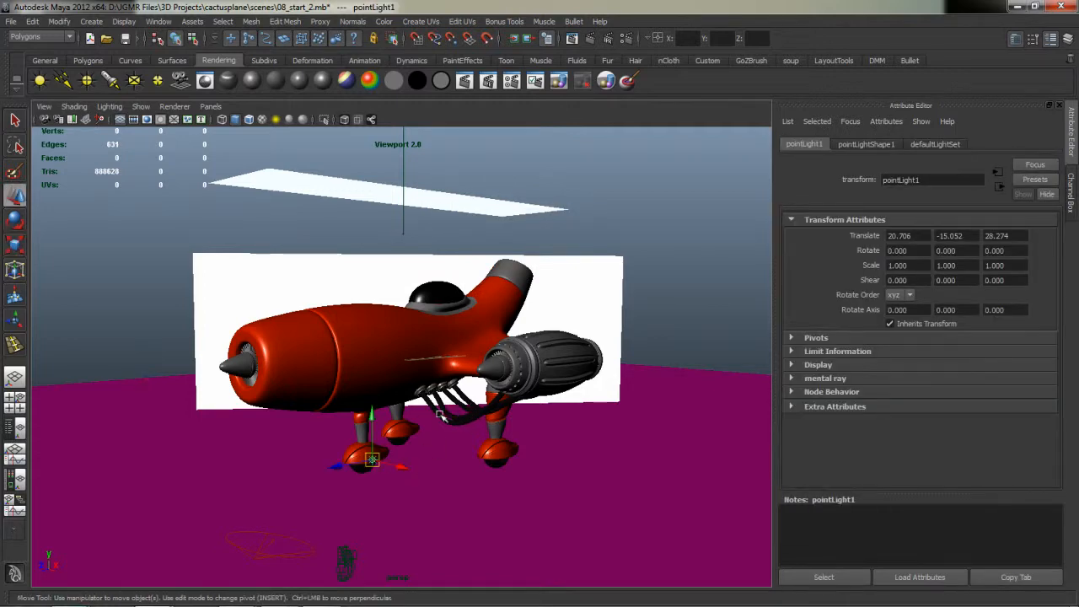
key(space)
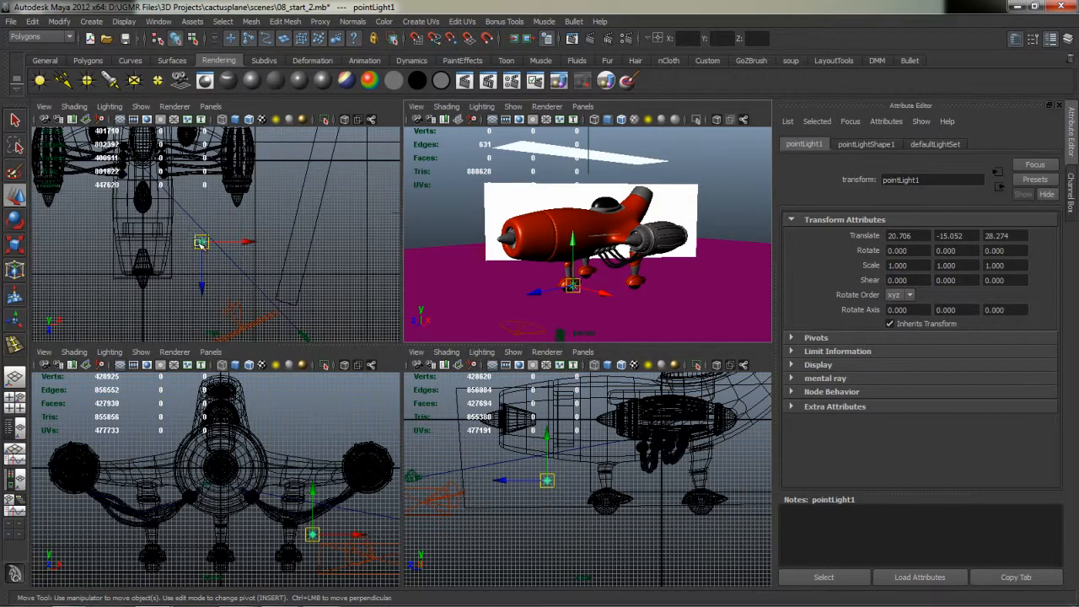
drag(197, 241, 196, 199)
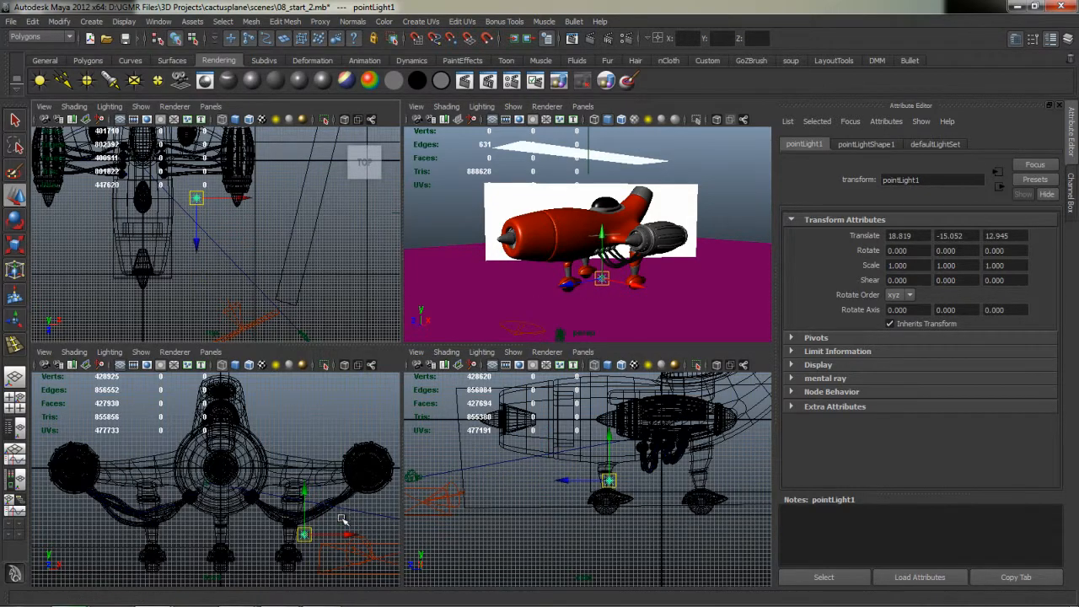
drag(608, 440, 608, 422)
key(space)
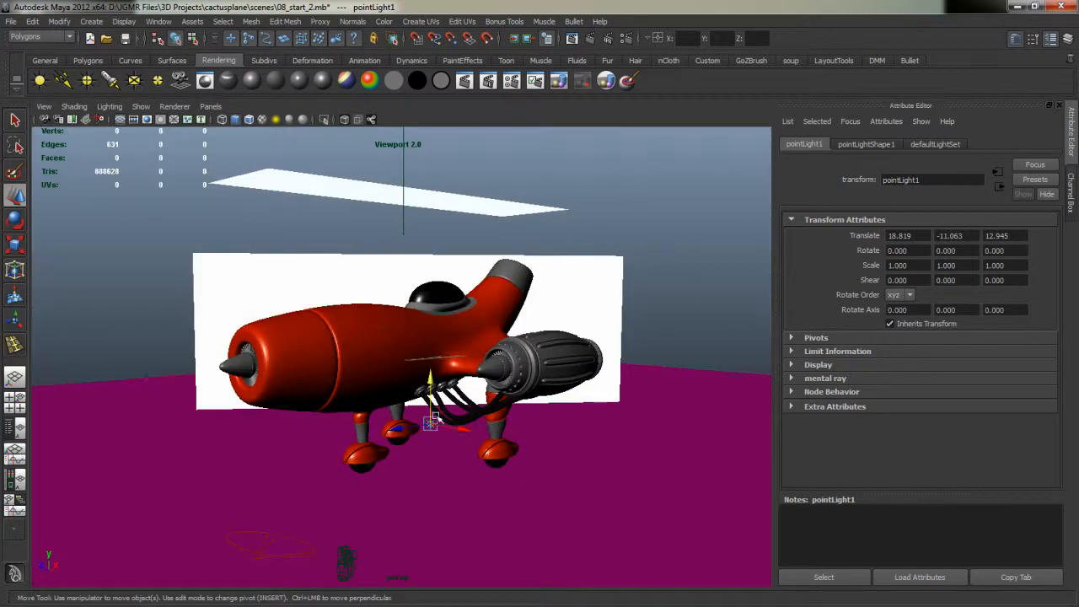
- Set pointLight1's intensity to 75 and turn off its diffuse emission
alt+drag(493, 405, 480, 358)
alt+right_drag(481, 358, 514, 388)
alt+middle_drag(514, 388, 506, 391)
alt+right_drag(506, 391, 573, 320)
alt+drag(573, 320, 568, 344)
alt+middle_drag(568, 345, 595, 261)
drag(447, 404, 506, 379)
alt+right_drag(506, 380, 405, 363)
alt+drag(462, 316, 458, 332)
click(867, 145)
click(923, 312)
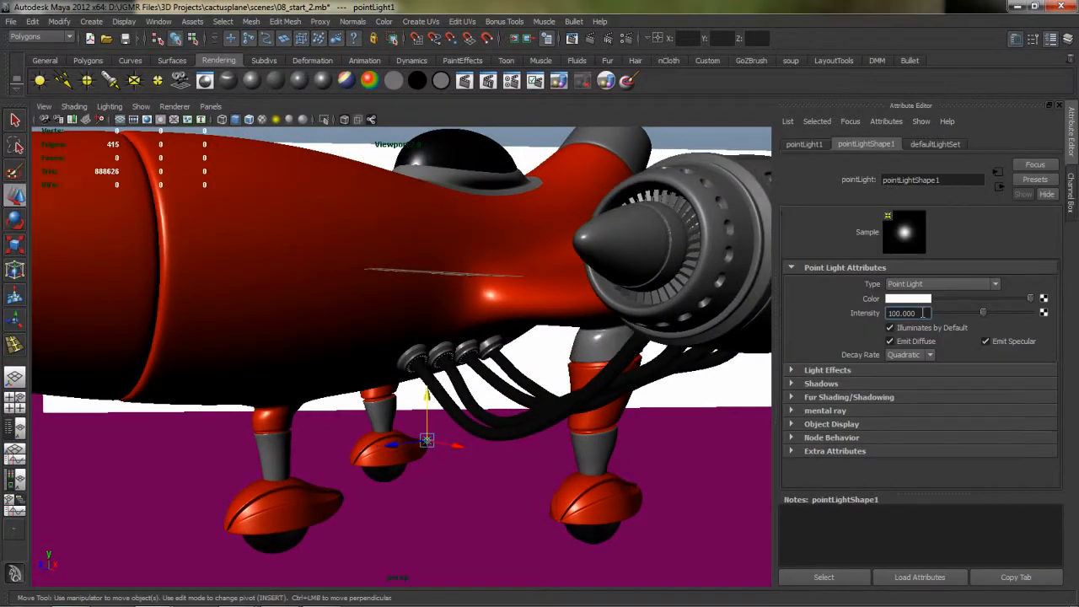
drag(908, 312, 888, 313)
text(75)
key(Return)
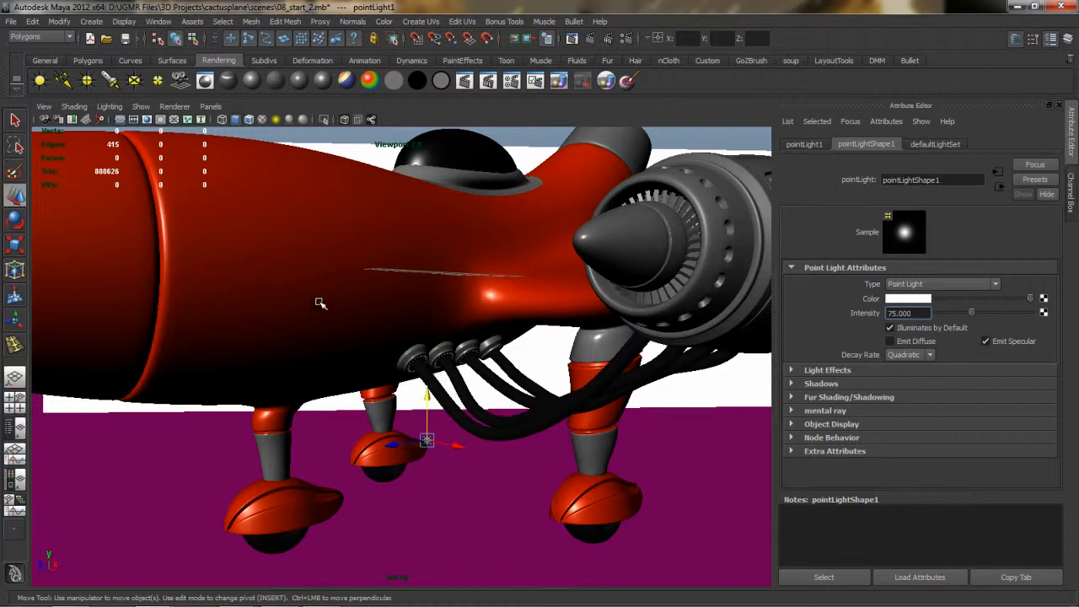
- Open object-centric light linking with the parts of grupoMaestro listed among the illuminated objects
click(162, 23)
mouse_move(170, 43)
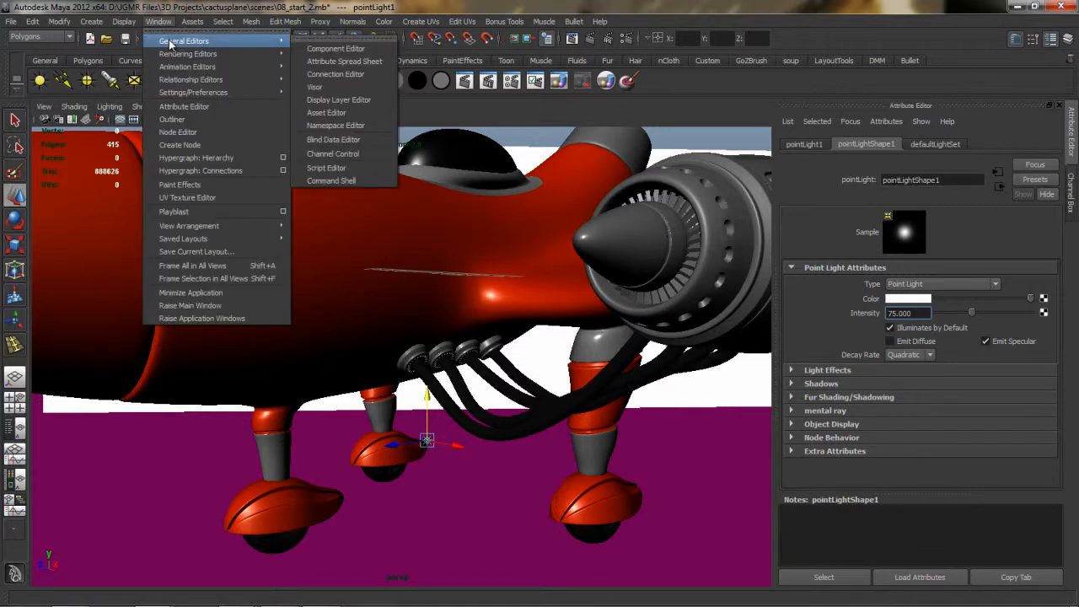
mouse_move(210, 83)
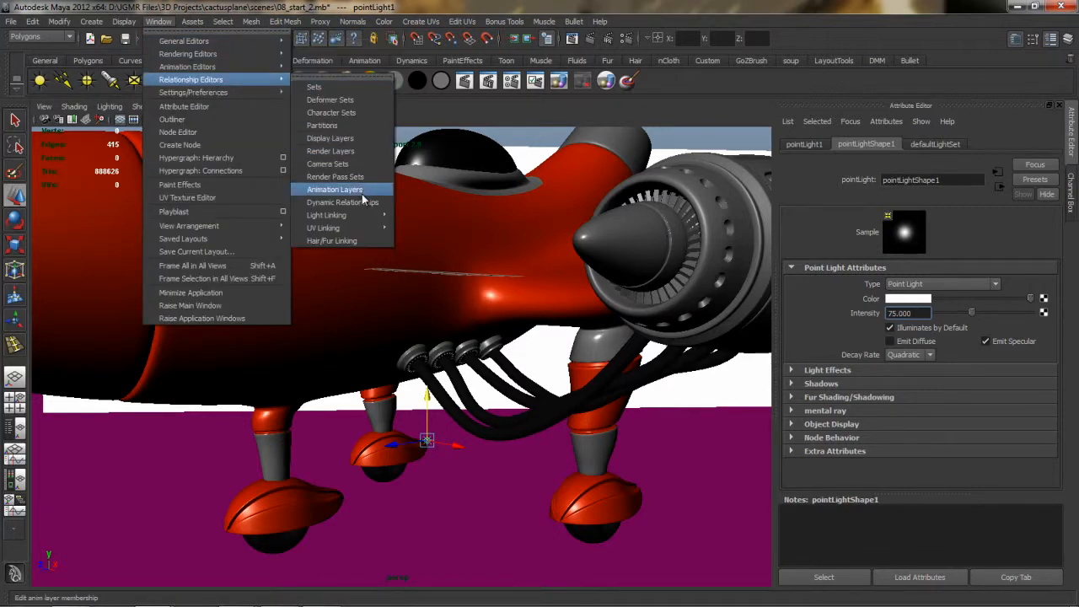
mouse_move(358, 217)
click(418, 234)
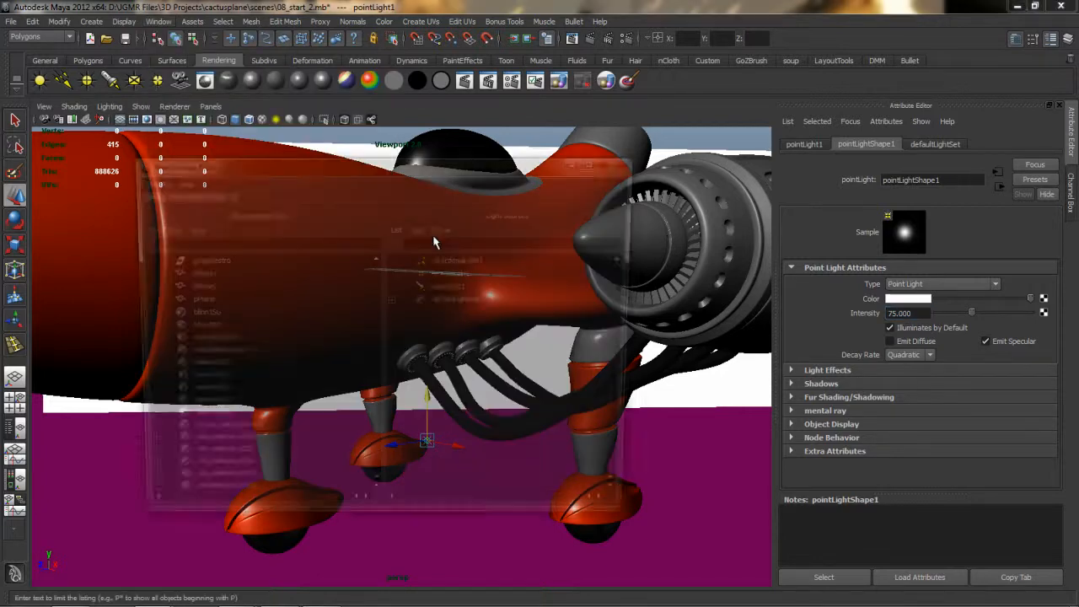
- Unlink pointLight1 from fuselajePrincipal, aspasFrontales, rotorFrontal and cobertorCockpit
click(244, 218)
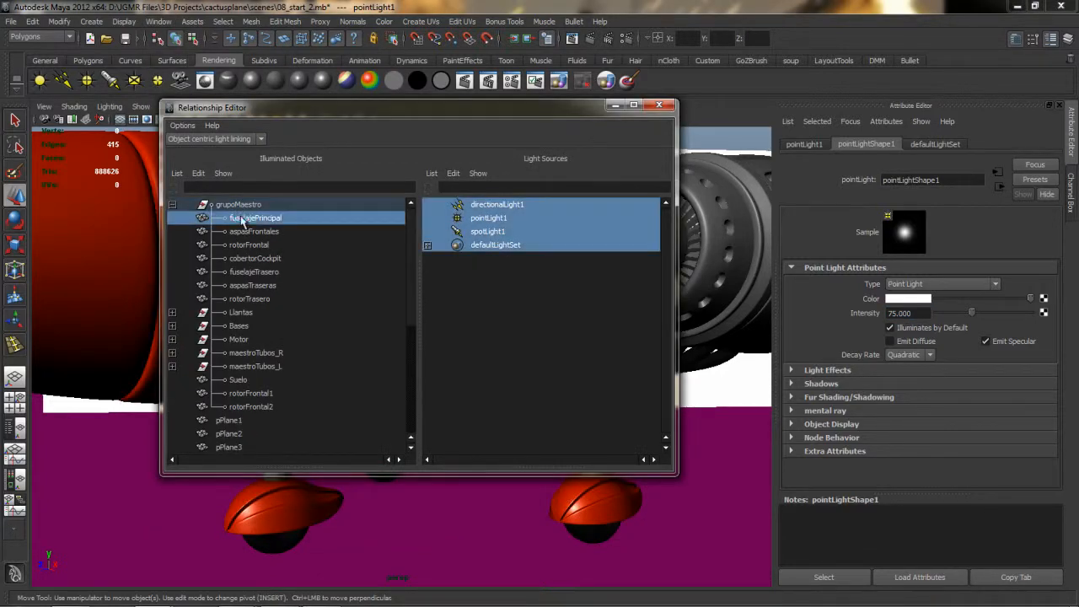
click(486, 218)
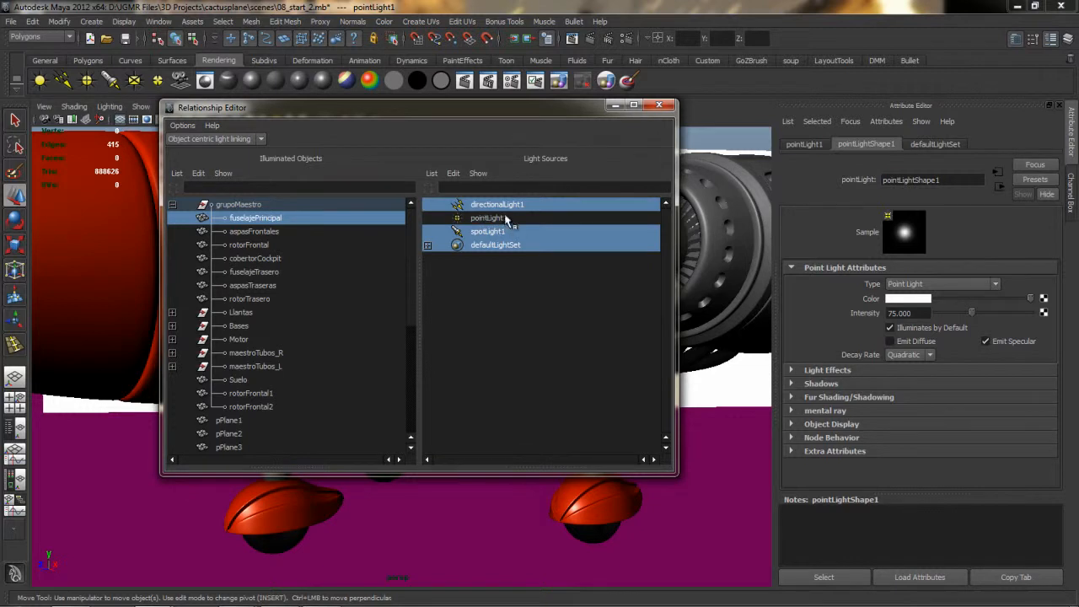
click(255, 232)
click(489, 218)
click(249, 244)
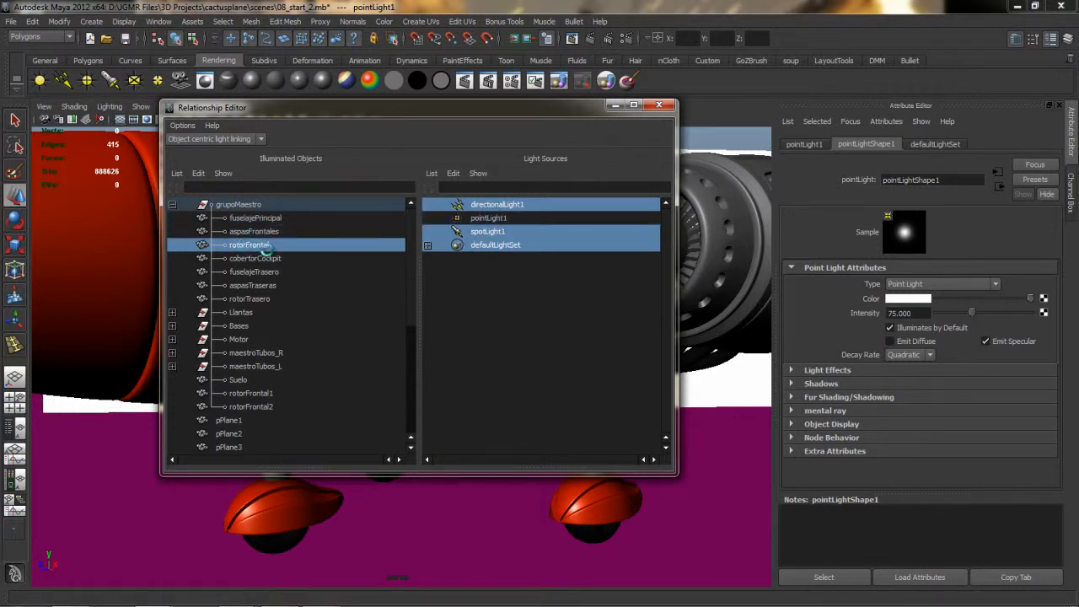
click(268, 259)
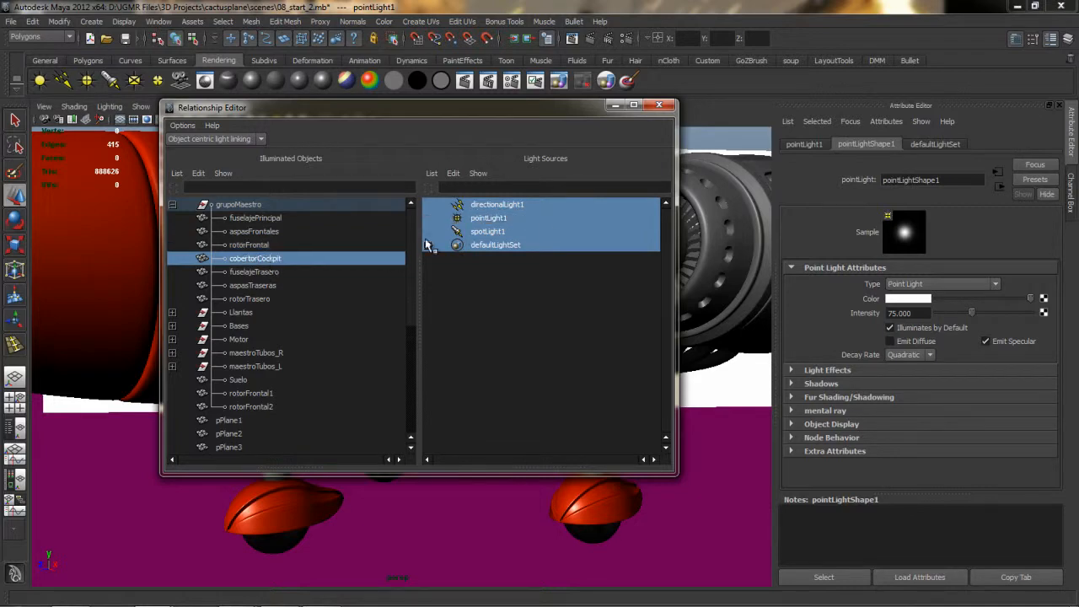
click(496, 219)
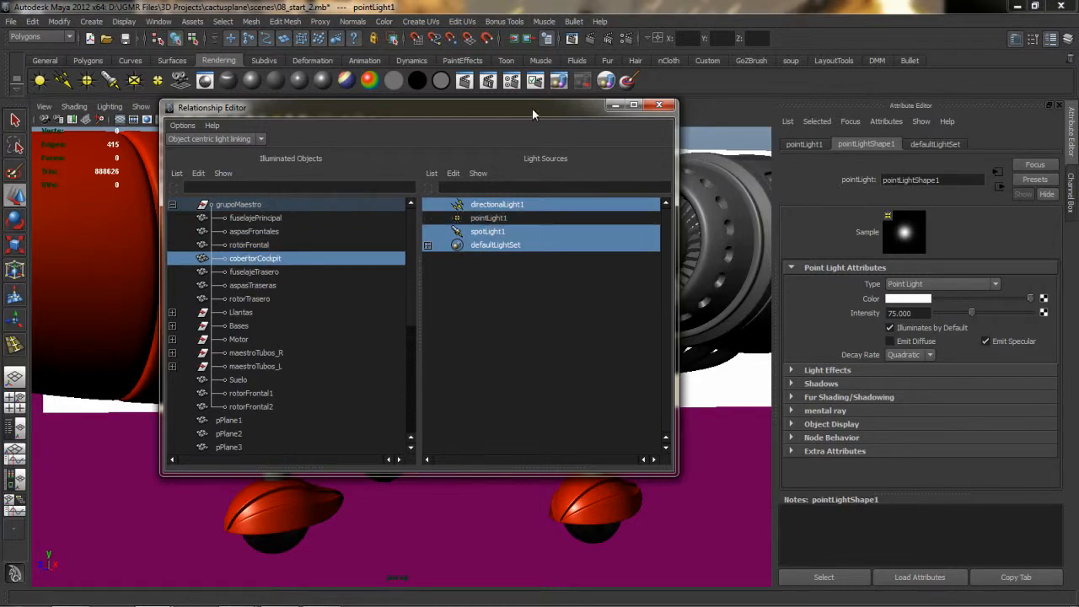
- Unlink pointLight1 from fuselajeTrasero, aspasTraseras and rotorTrasero
drag(531, 108, 417, 429)
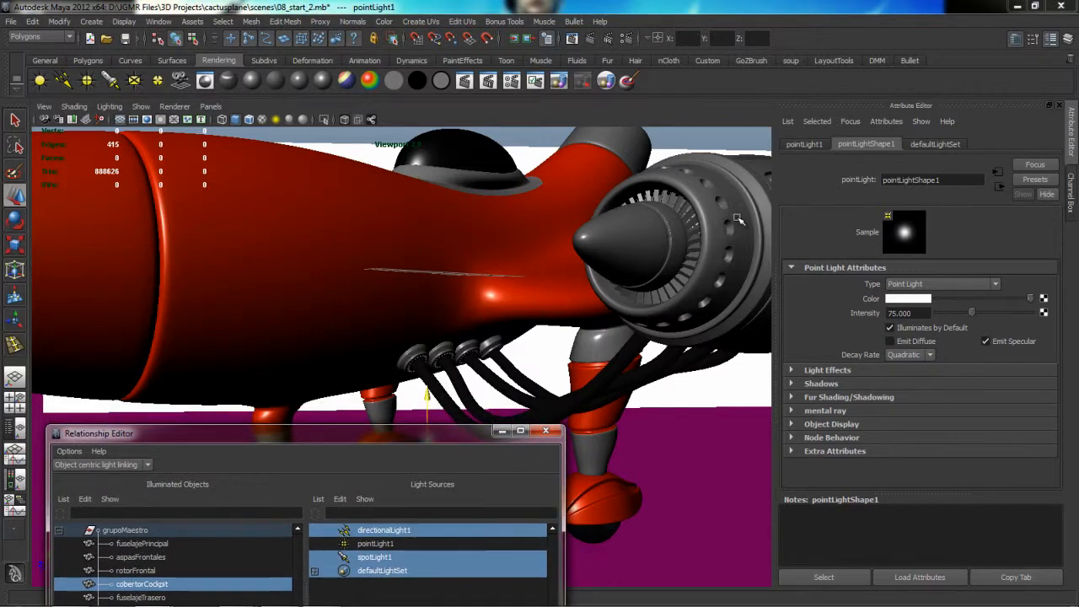
drag(406, 434, 493, 159)
click(225, 325)
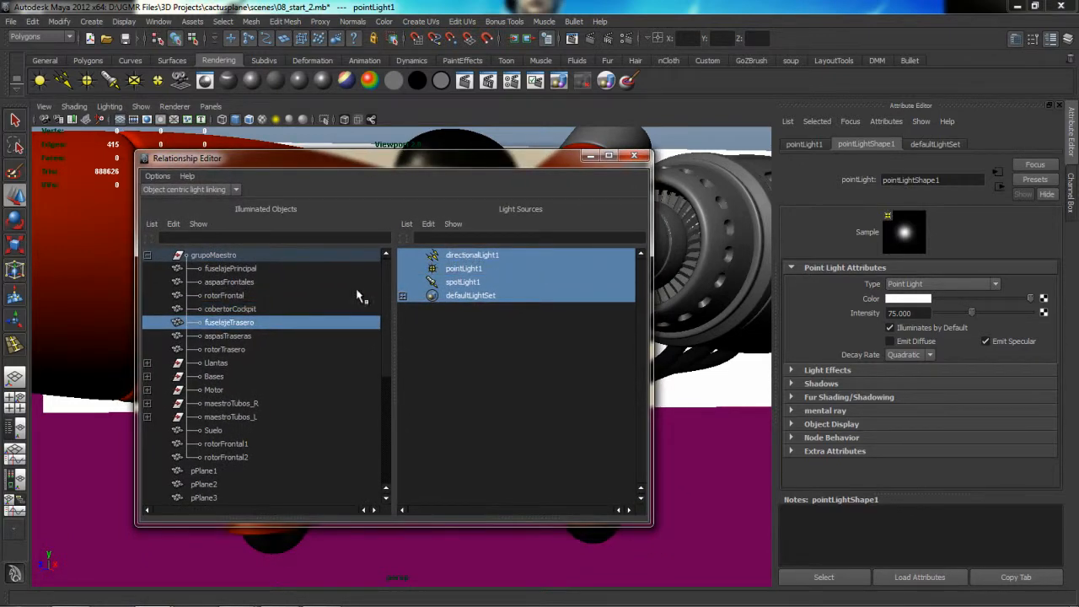
click(480, 268)
click(228, 336)
click(469, 269)
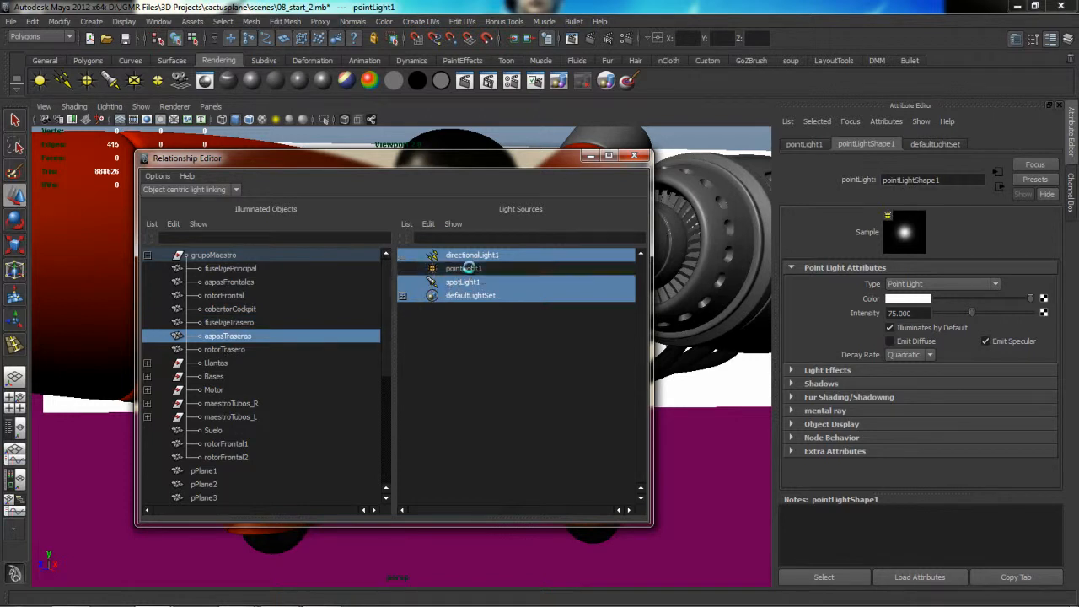
click(253, 351)
click(466, 270)
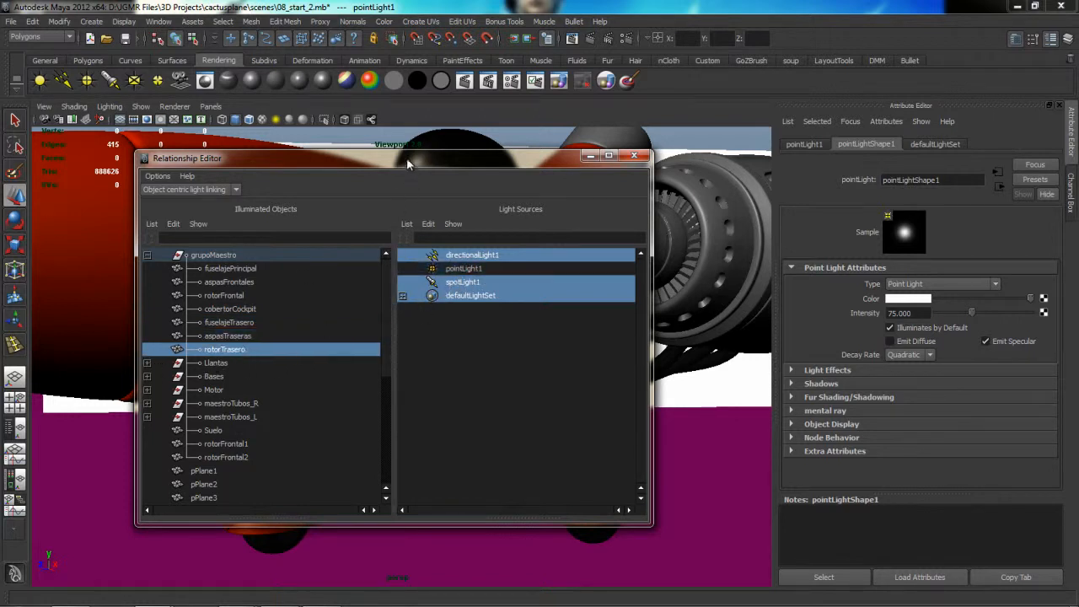
- Expand the Bases group and unlink pointLight1 from its F, R and L parts
drag(407, 164, 463, 147)
click(203, 359)
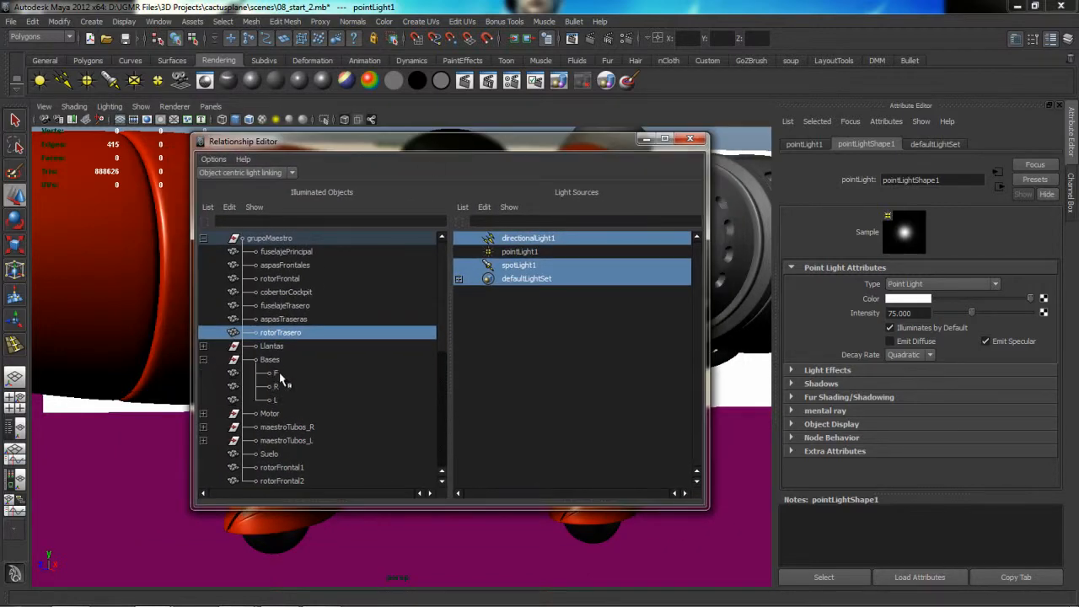
click(280, 374)
click(510, 252)
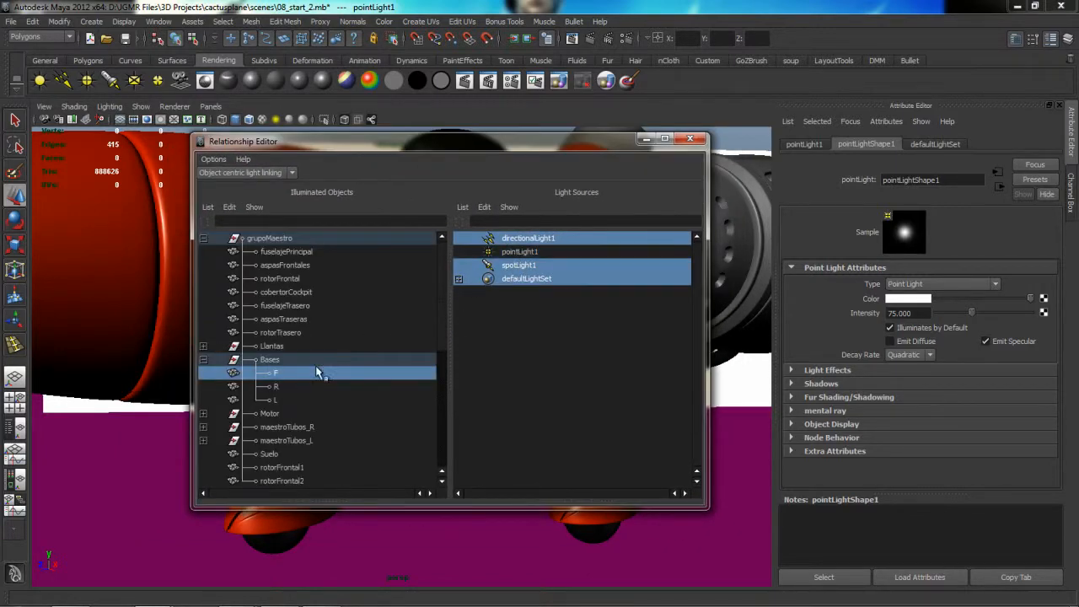
click(276, 388)
click(514, 251)
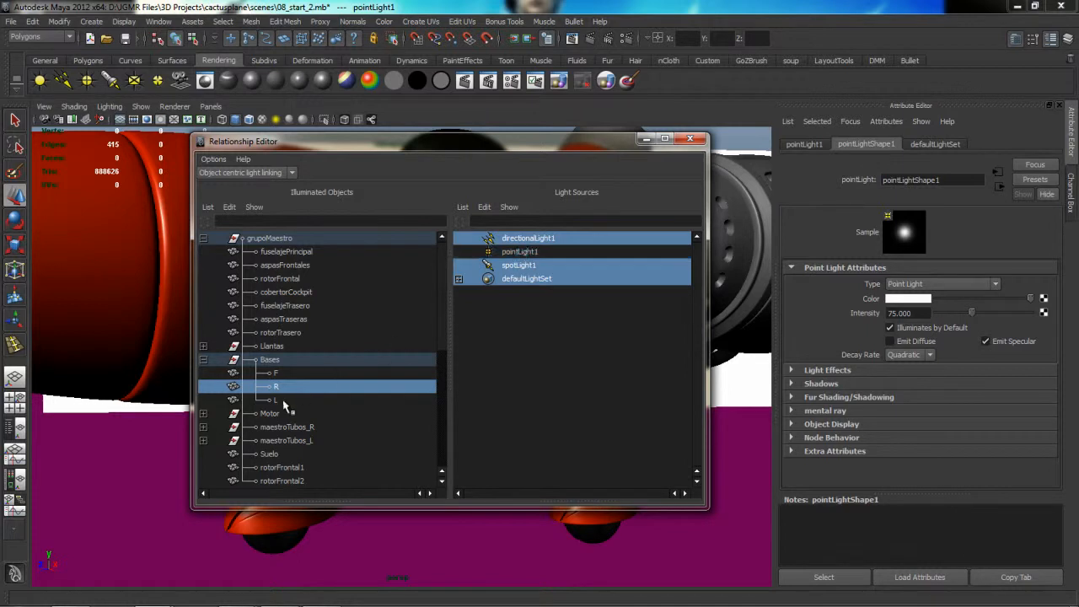
click(275, 401)
click(516, 252)
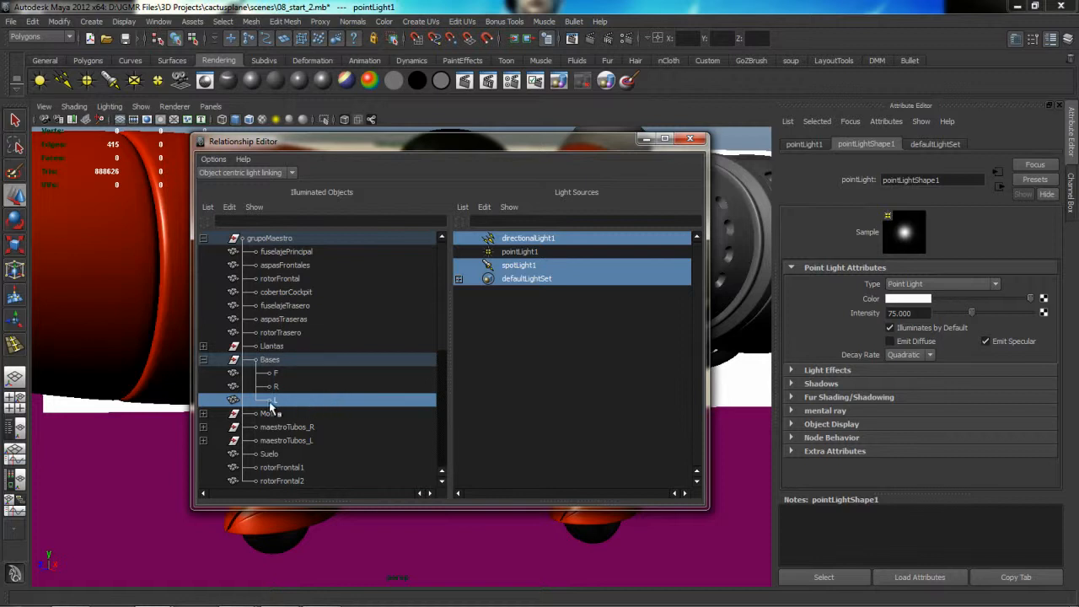
- Check the lights linked to Principal in Motor's L group and close the Relationship Editor
click(203, 415)
scroll(300, 386, down, 4)
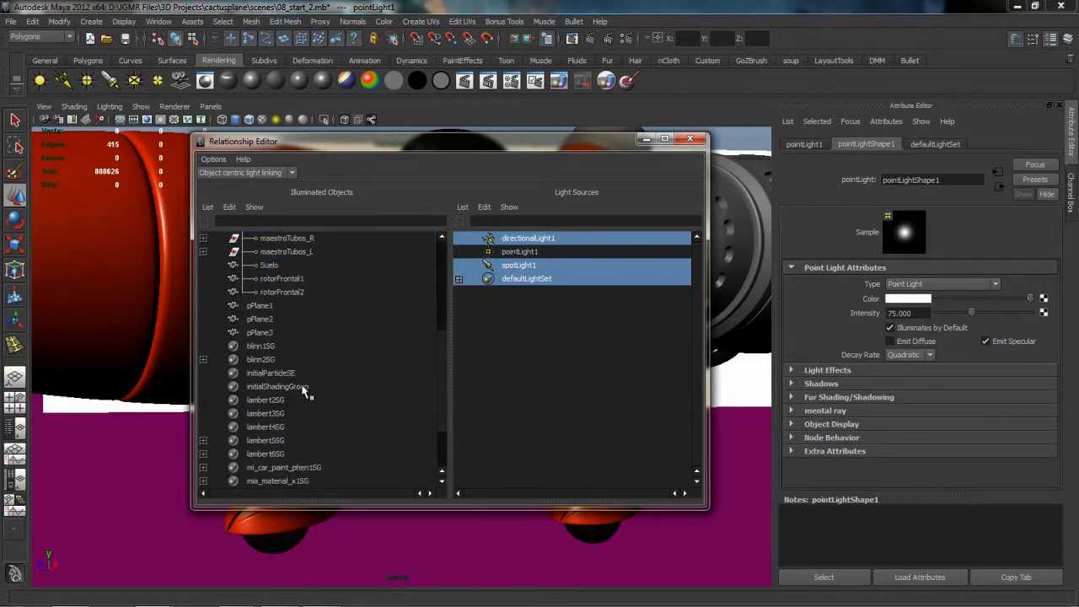
scroll(275, 293, up, 2)
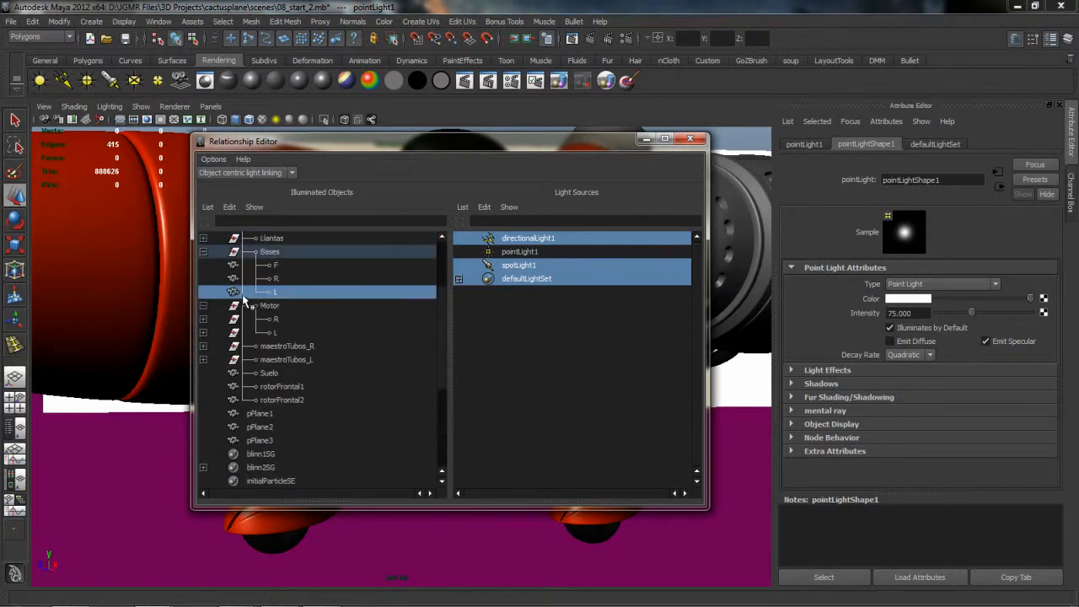
click(203, 333)
click(300, 346)
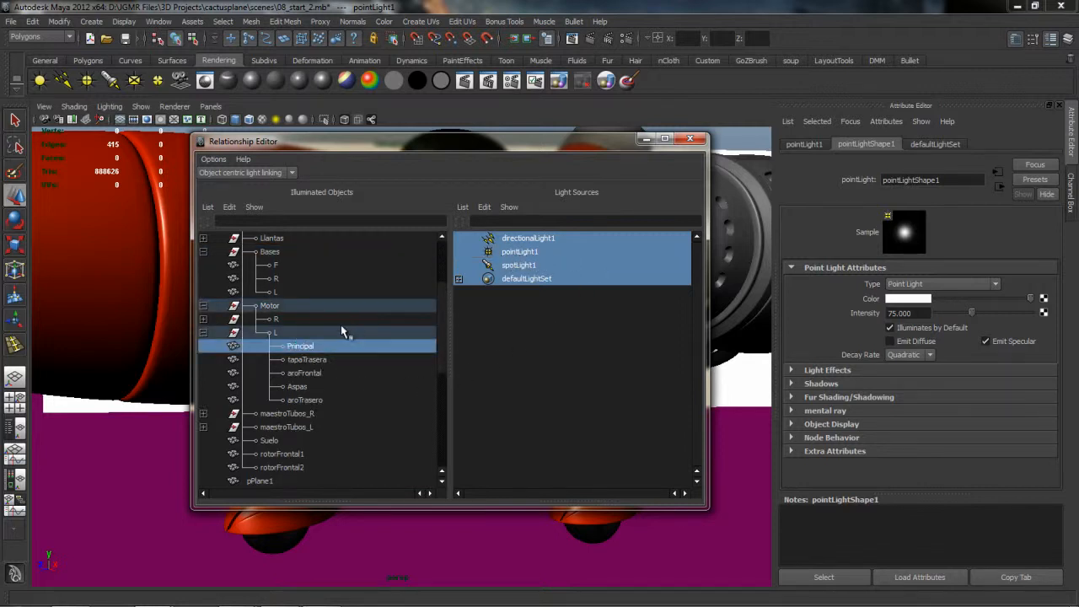
click(690, 140)
- Switch the viewport back to the renderCam camera
right_click(289, 221)
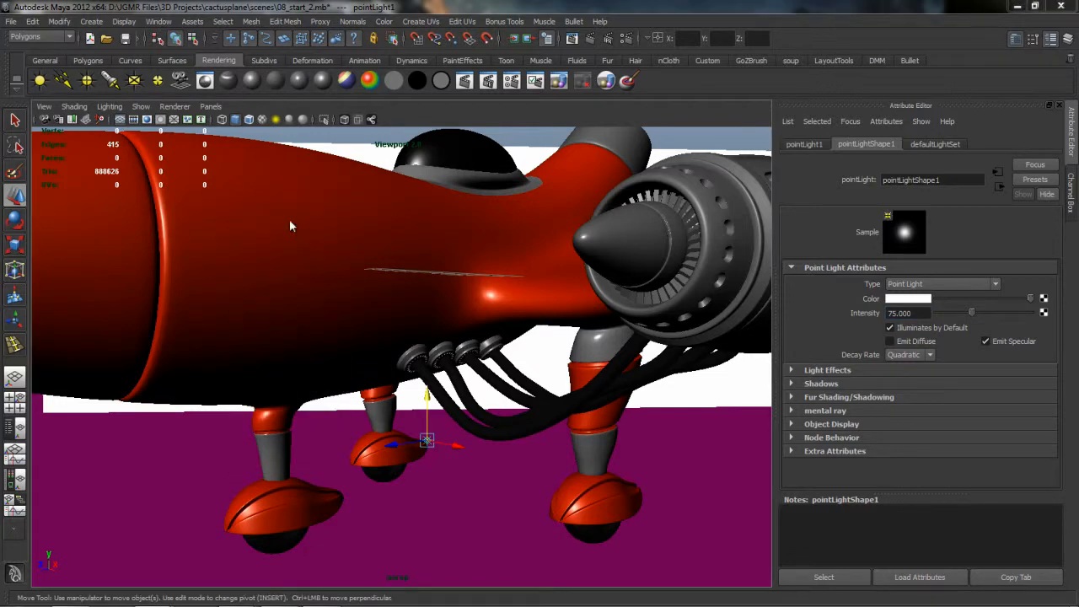
key(space)
click(378, 193)
mouse_move(422, 209)
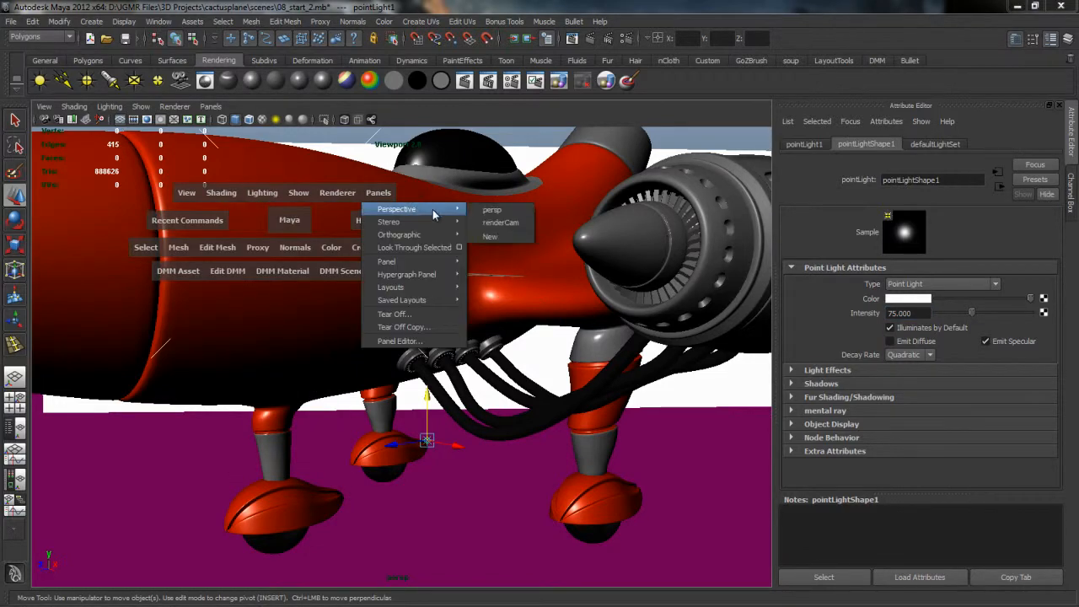
click(502, 223)
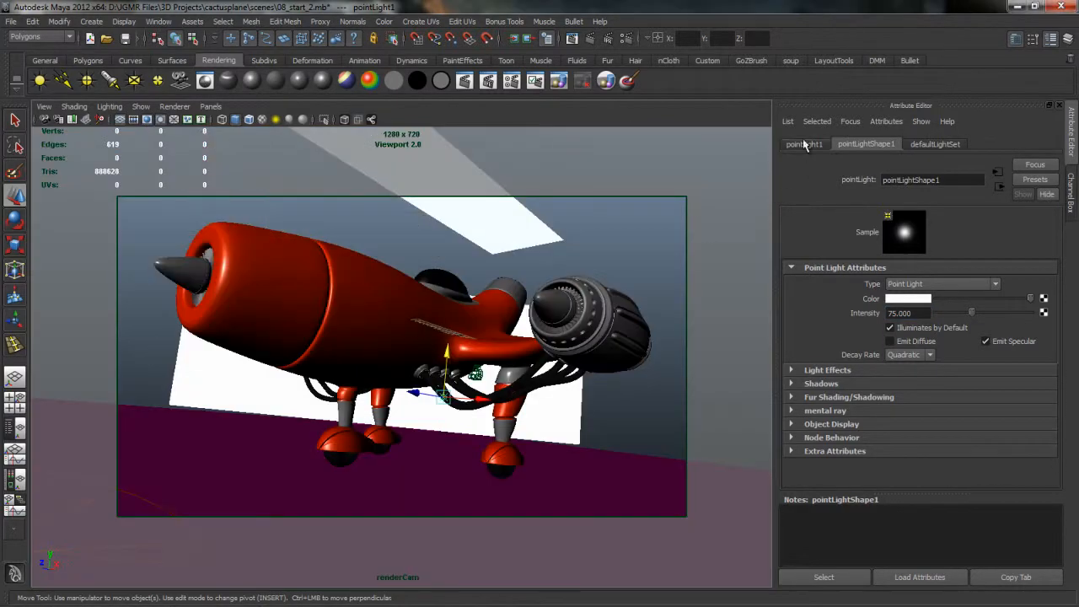
- Render the scene through renderCam and zoom the result in on the tube connectors beneath the fuselage
click(590, 39)
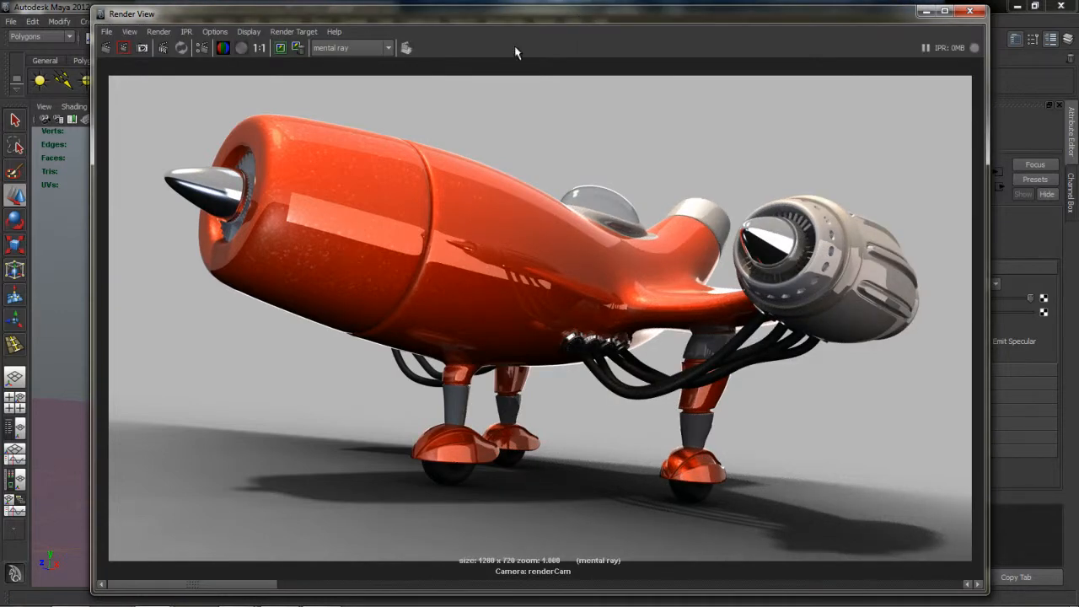
drag(236, 587, 283, 598)
alt+right_drag(564, 347, 694, 385)
alt+middle_drag(694, 385, 646, 309)
alt+right_drag(646, 308, 691, 359)
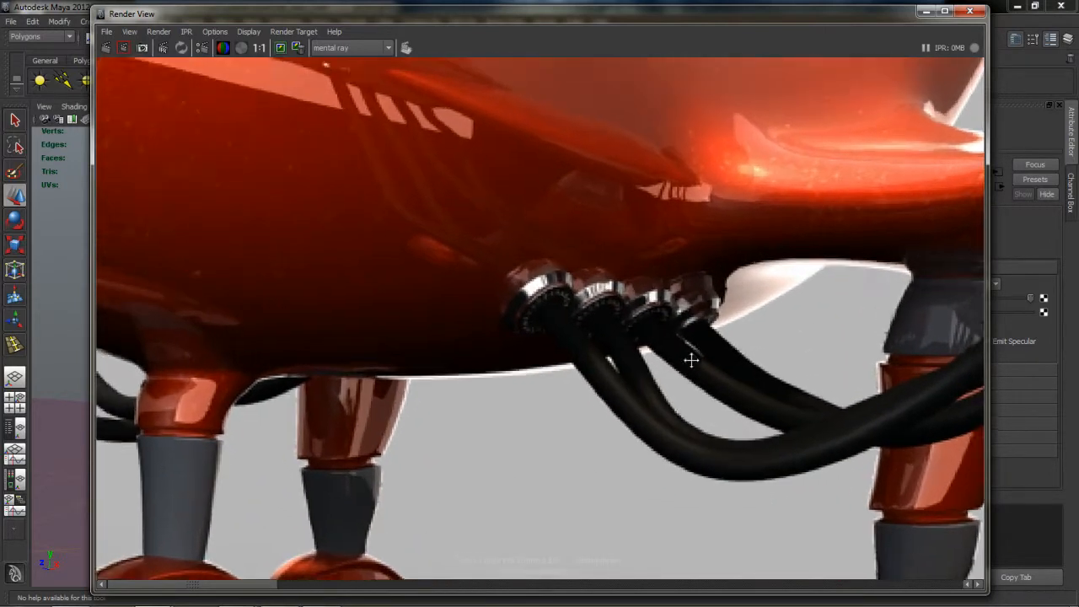
alt+middle_drag(691, 359, 626, 273)
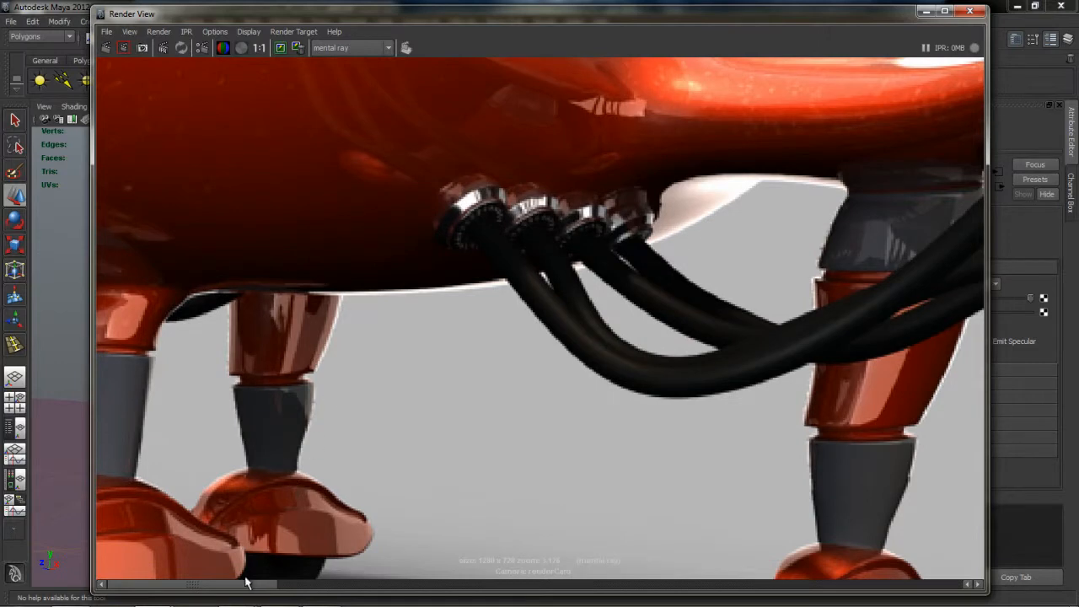
- Compare the stored renders up close at the tube connectors and their reflections beneath the fuselage
drag(236, 587, 309, 597)
drag(229, 585, 274, 585)
click(349, 584)
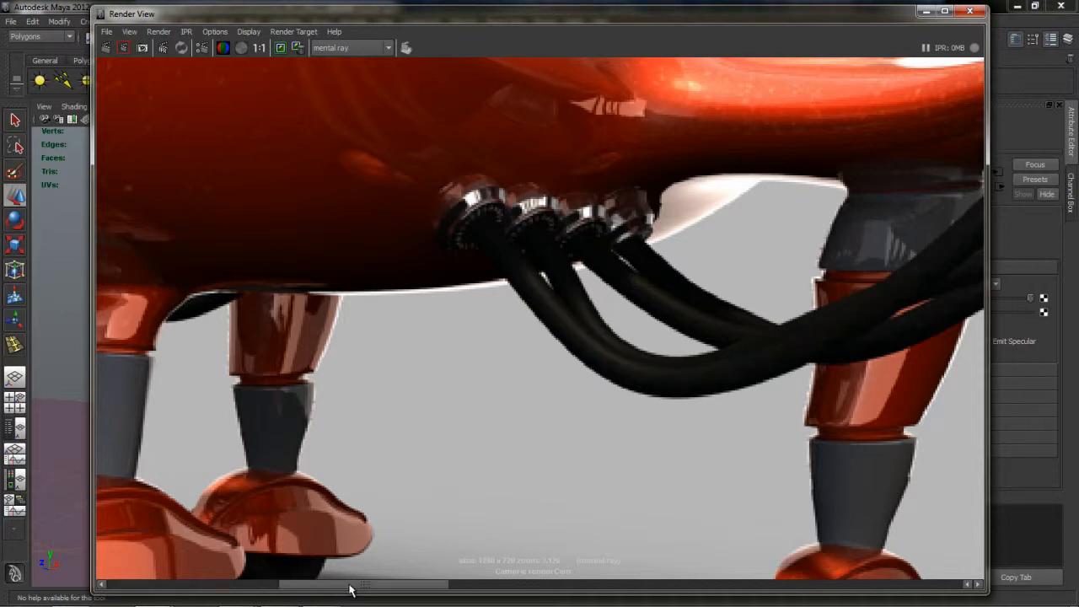
drag(349, 584, 288, 575)
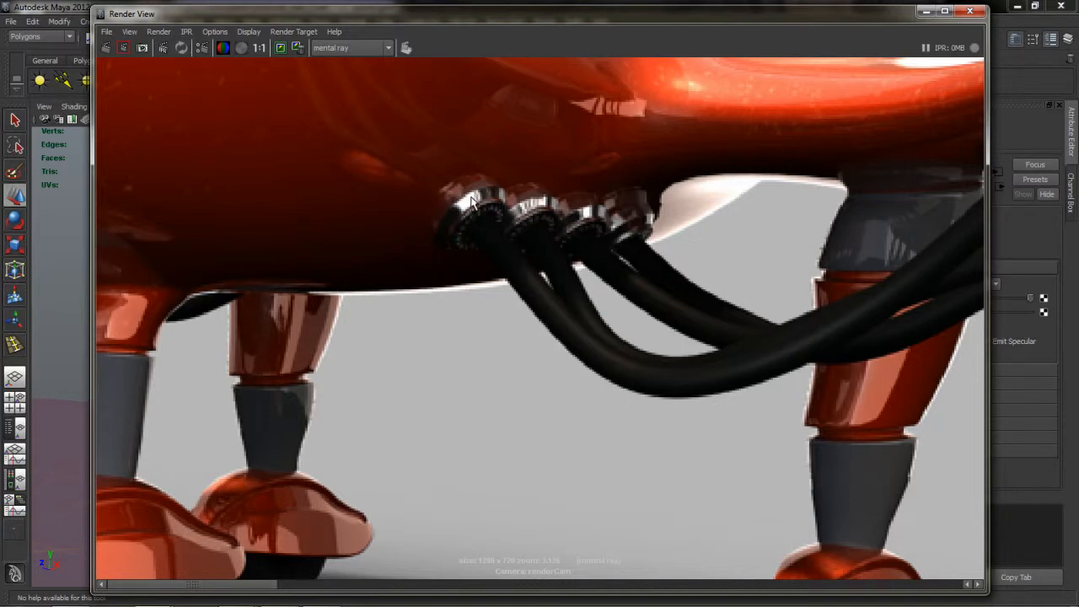
click(300, 588)
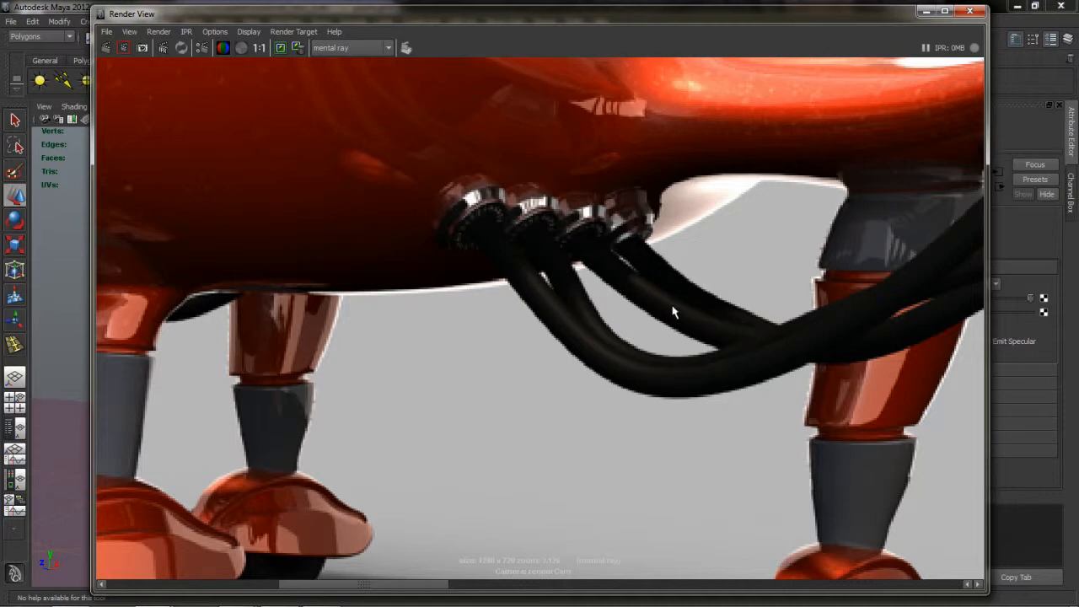
drag(419, 589, 305, 588)
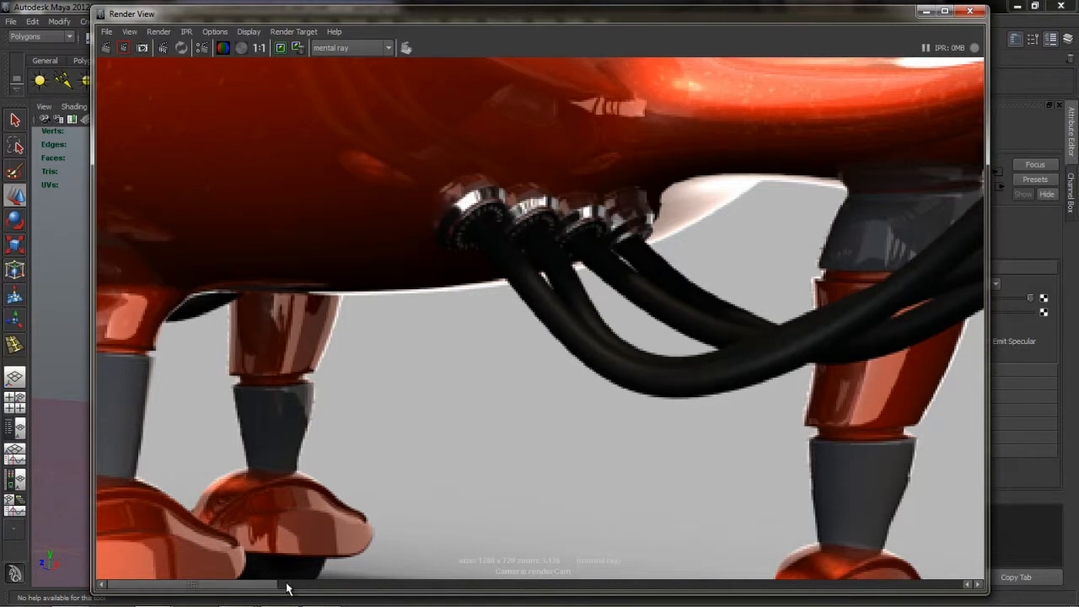
- Keep the new render at real size, compare it with the stored full-frame images and close the Render View
click(259, 49)
click(281, 51)
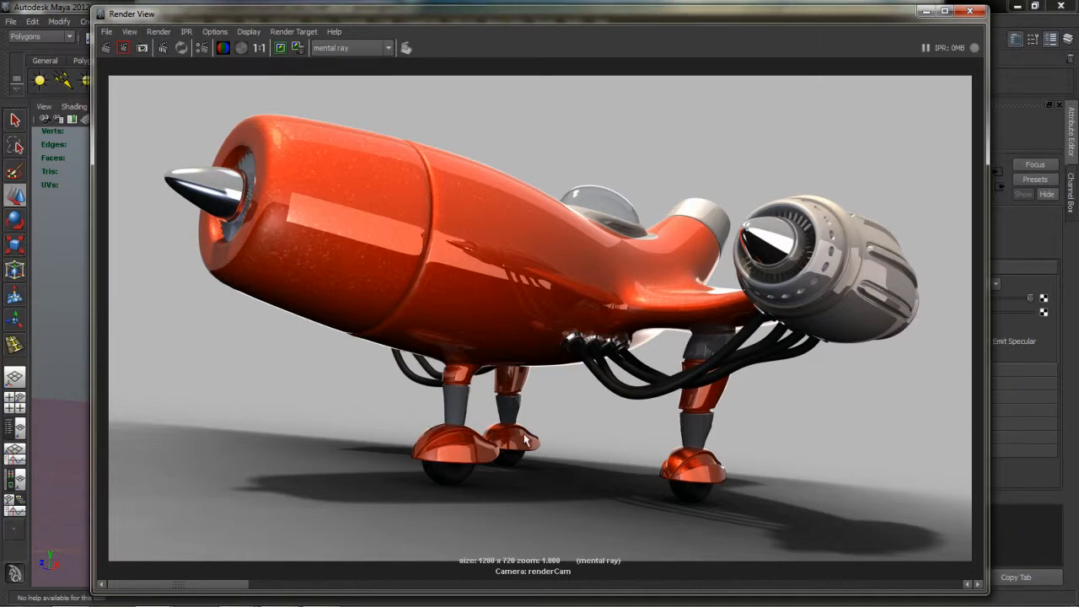
drag(304, 589, 455, 588)
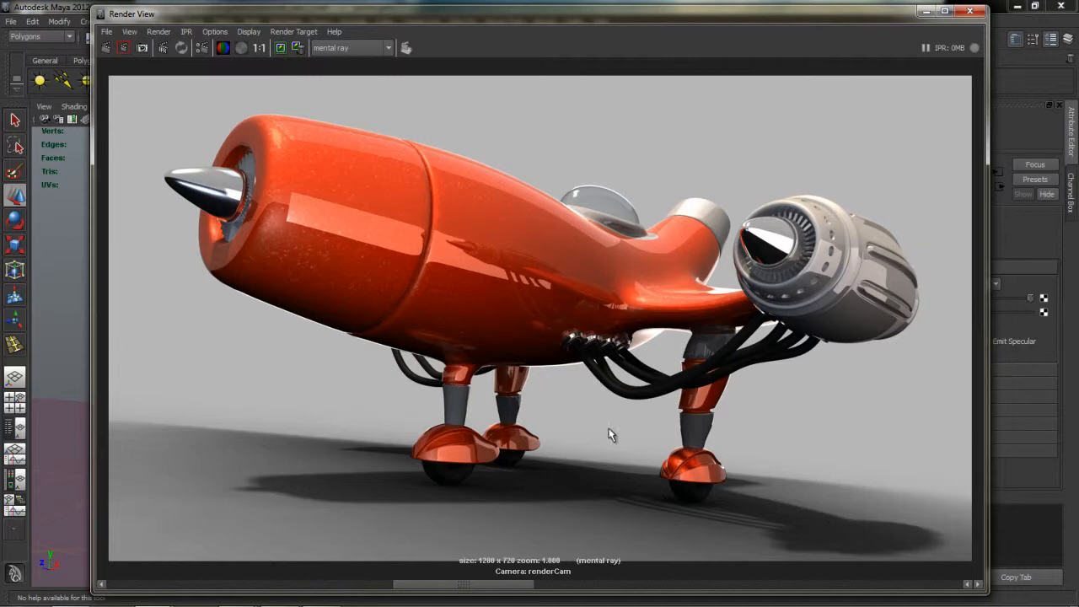
mouse_move(506, 585)
mouse_down()
mouse_move(417, 579)
mouse_move(518, 572)
mouse_up()
drag(416, 588, 372, 583)
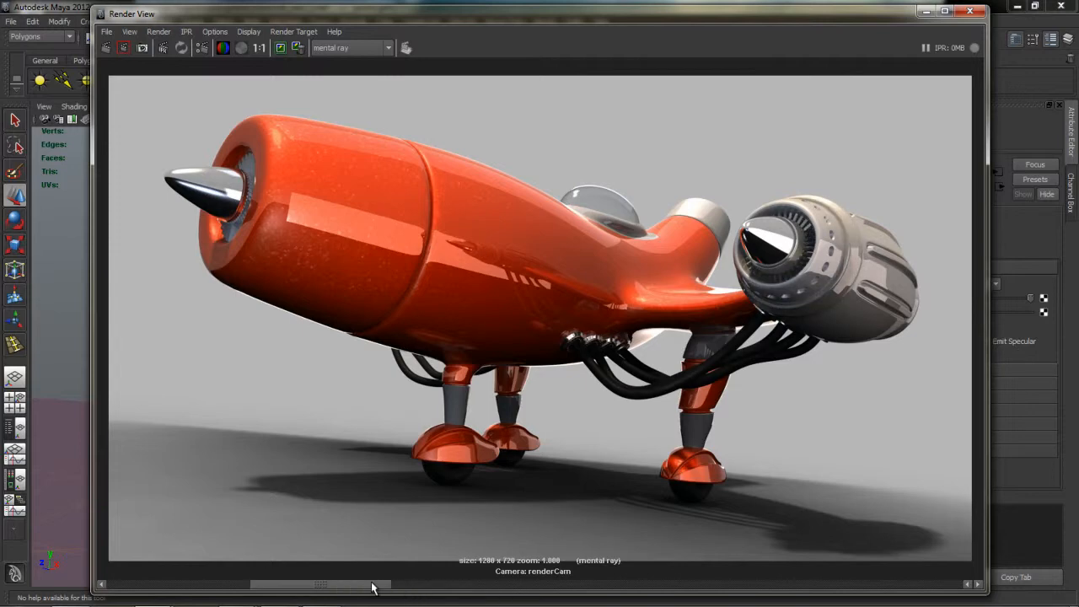
click(969, 11)
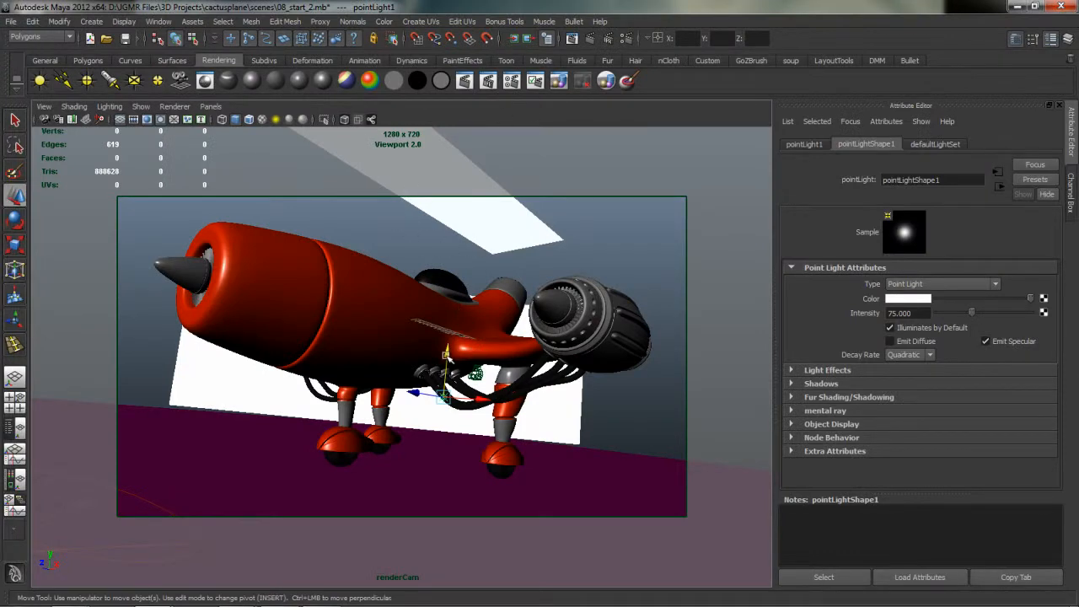
- Move pointLight1 lower and closer to the fuselage in the front view, and return to the perspective view
key(space)
drag(451, 324, 451, 325)
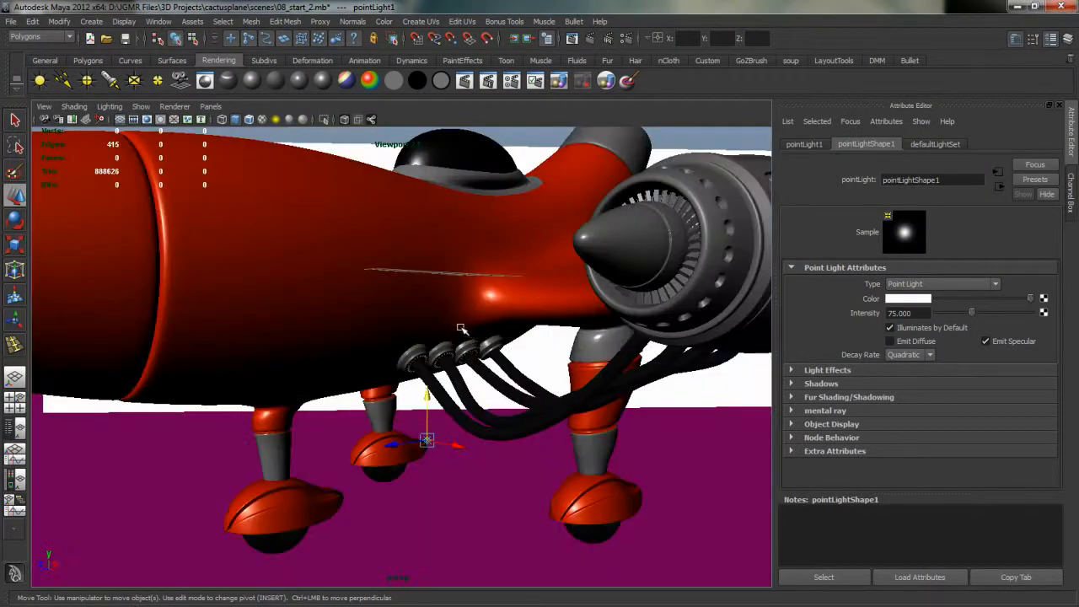
alt+right_drag(373, 398, 582, 412)
alt+middle_drag(582, 412, 520, 301)
key(space)
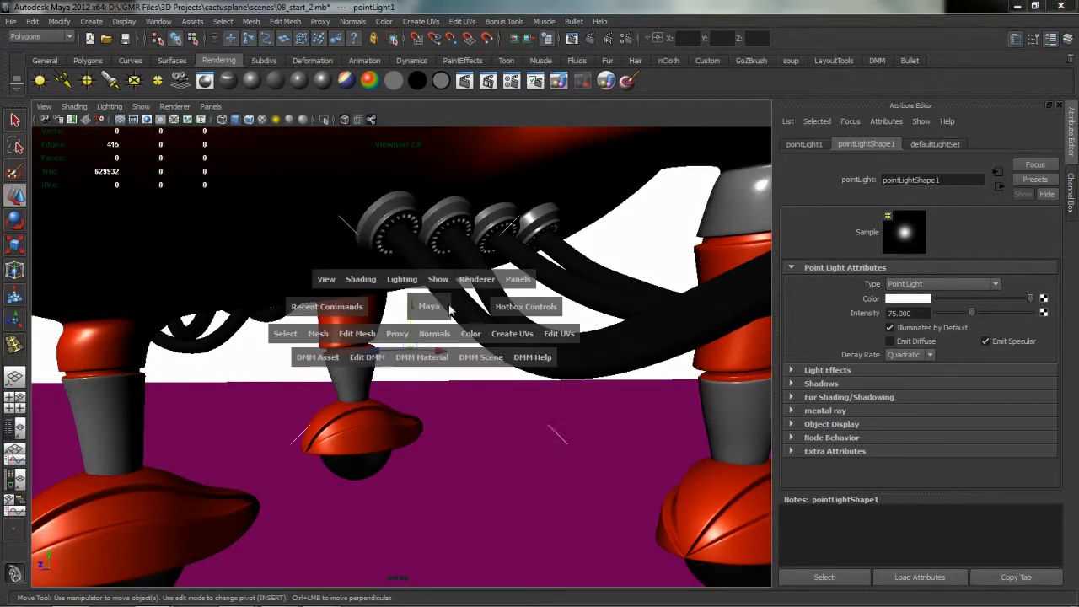
key(space)
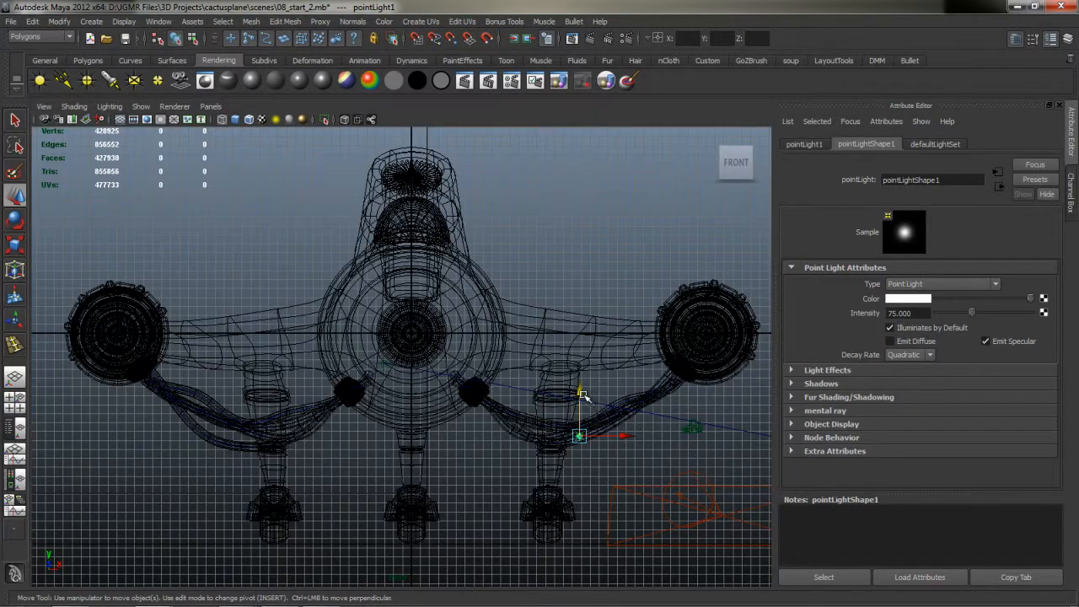
drag(581, 436, 550, 464)
key(space)
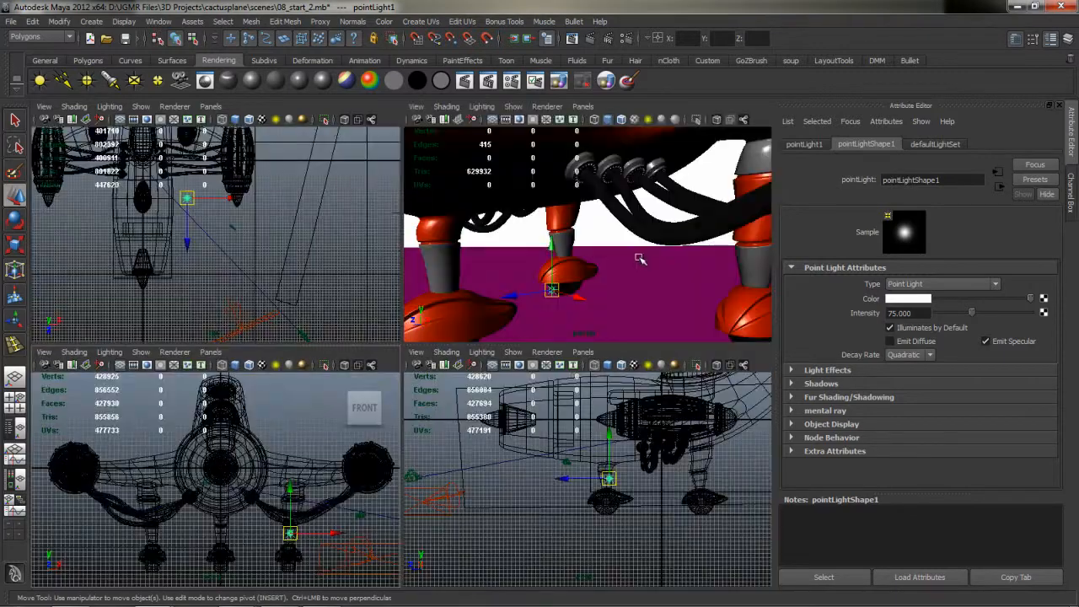
key(space)
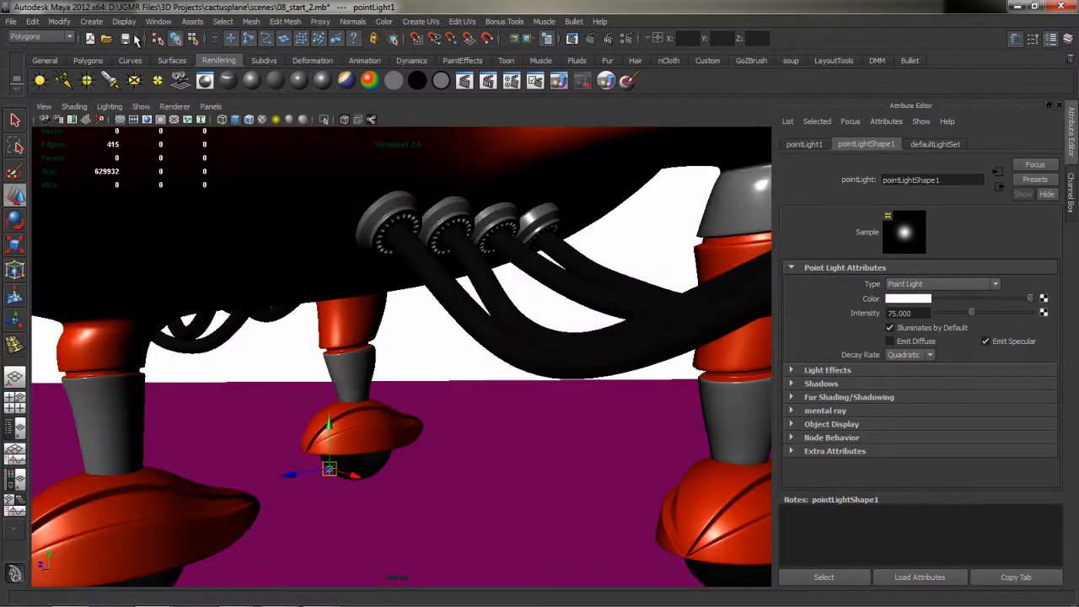
- Open object-centric light linking and expand grupoMaestro, Motor and its L group
click(160, 22)
mouse_move(171, 41)
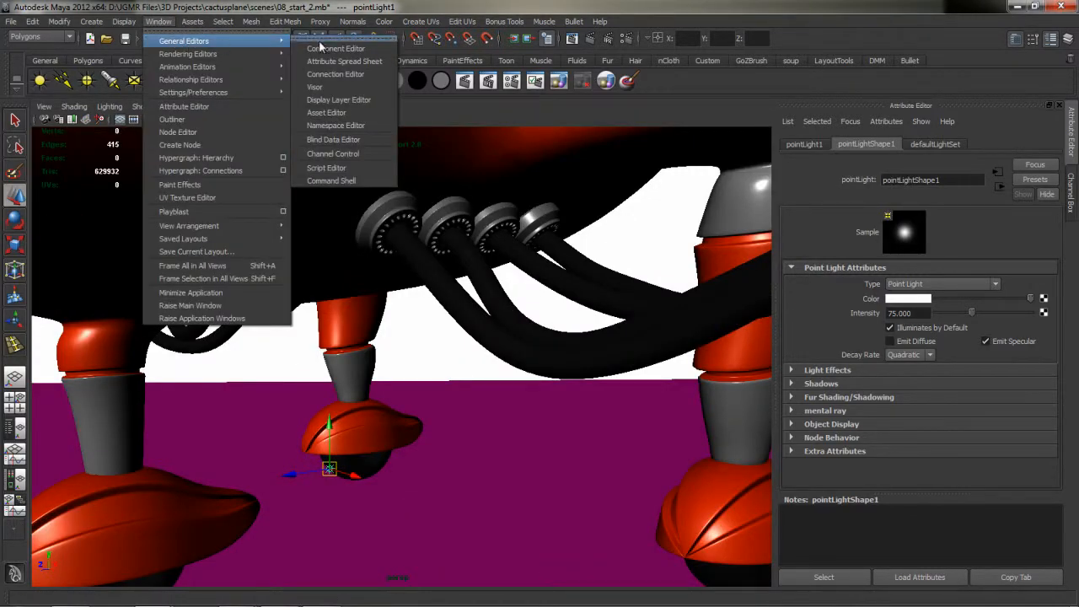
mouse_move(181, 92)
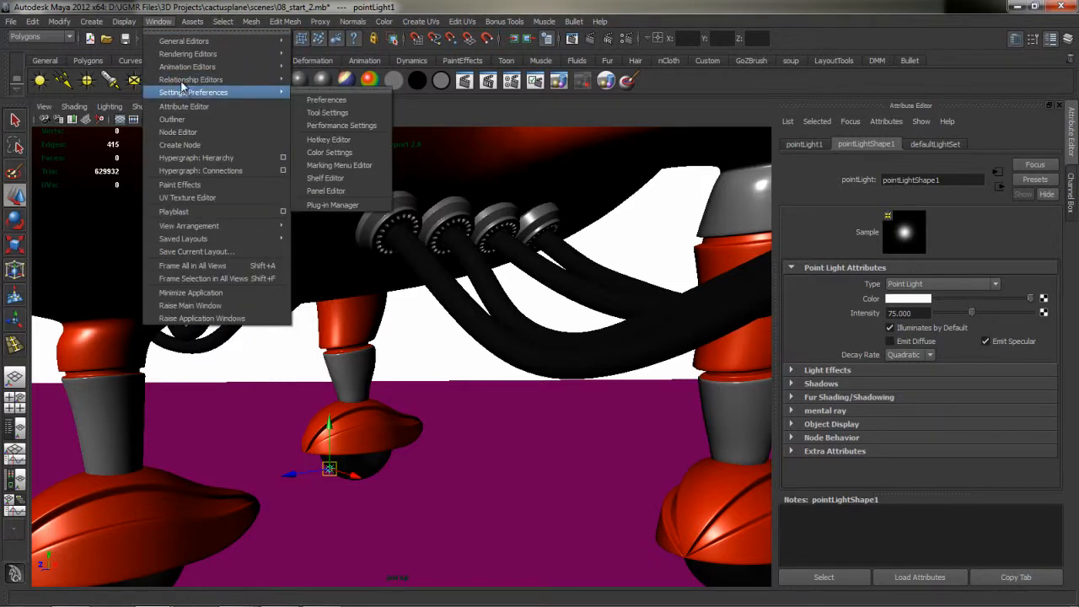
mouse_move(254, 80)
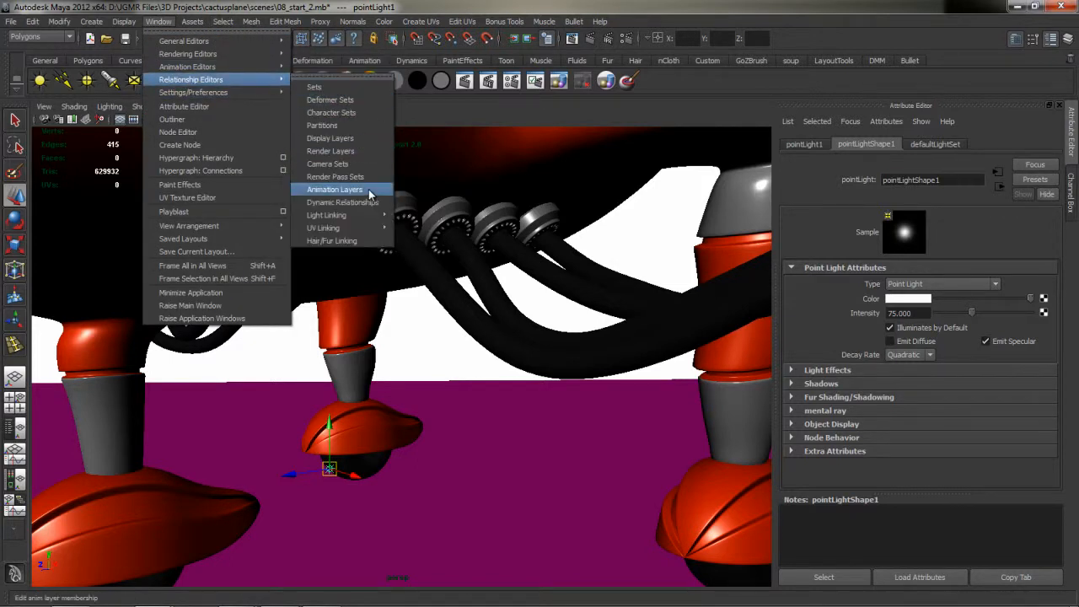
mouse_move(346, 215)
click(431, 235)
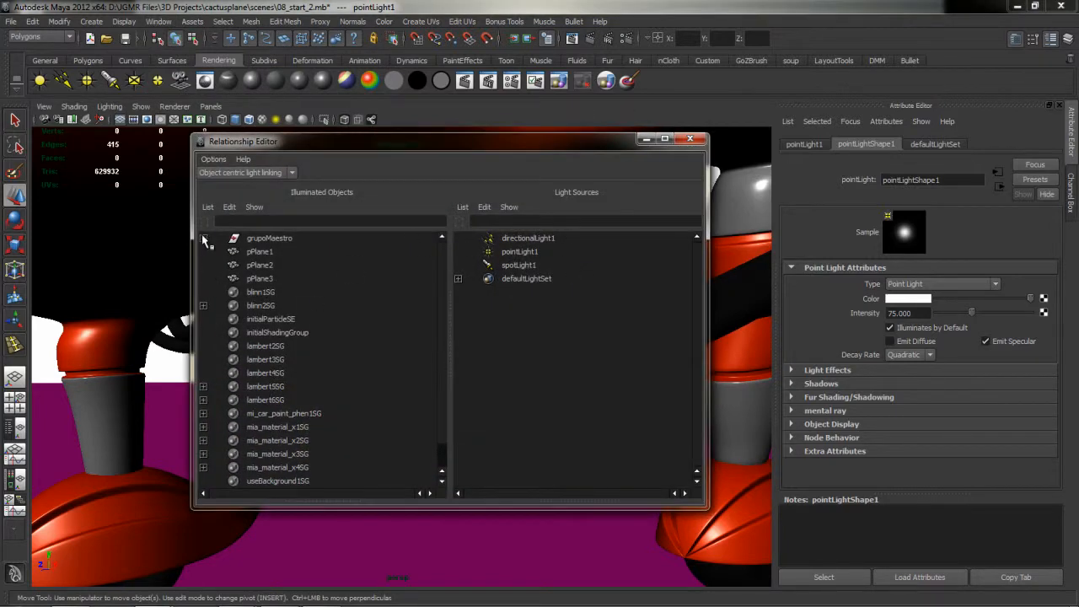
click(204, 238)
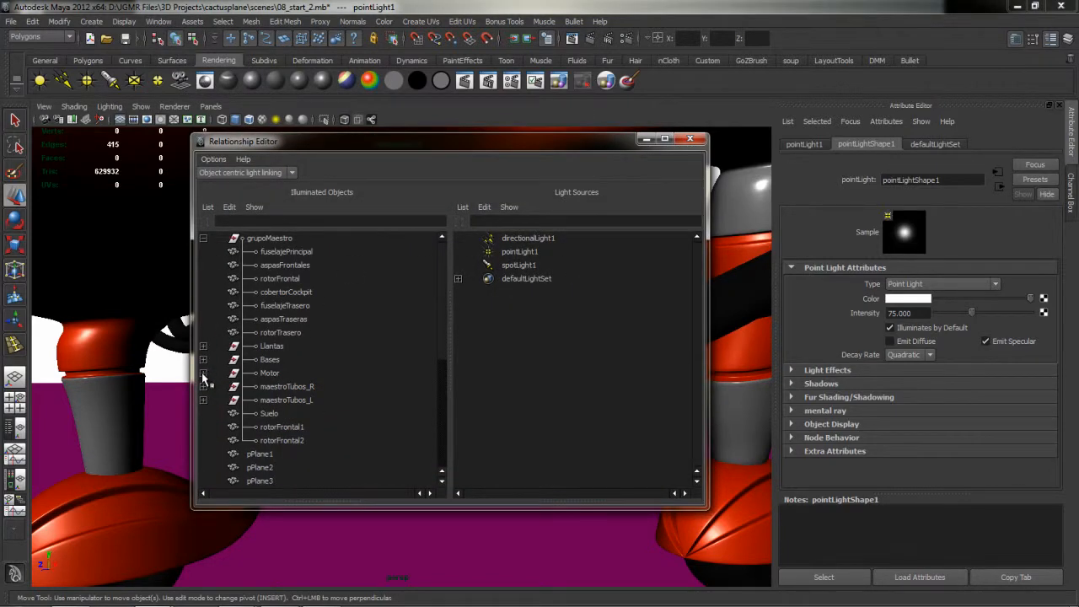
click(203, 373)
click(203, 399)
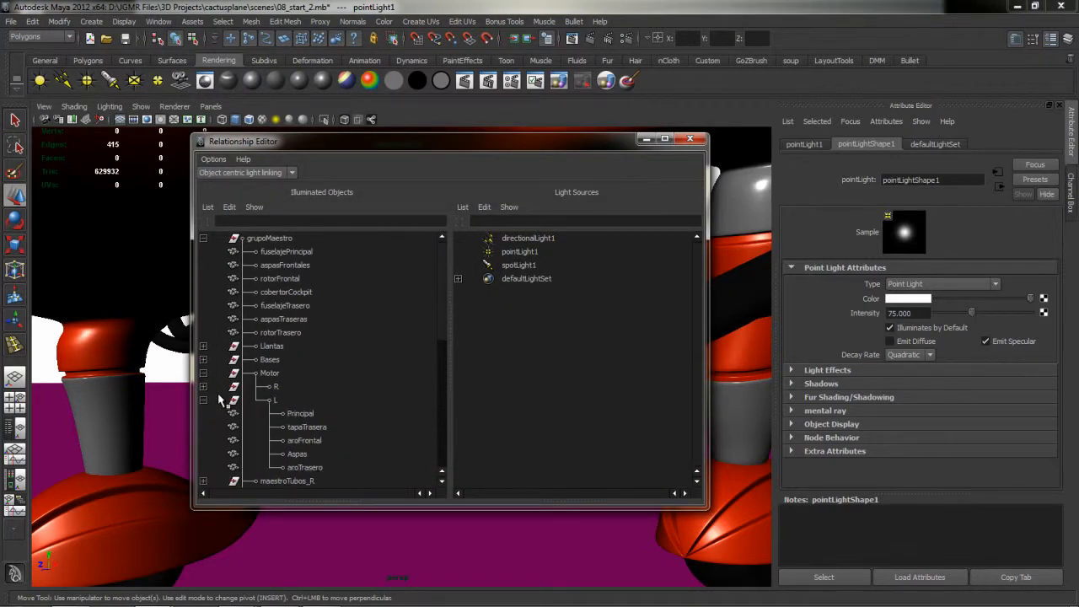
- Unlink pointLight1 from aroFrontal and Principal in Motor's L group and close the Relationship Editor
click(297, 454)
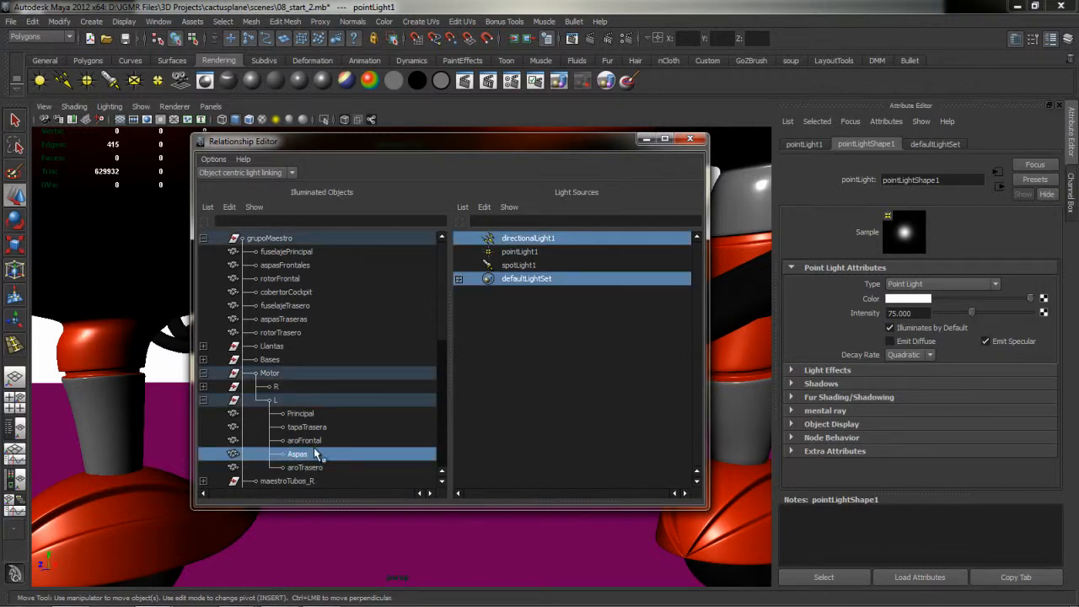
click(312, 441)
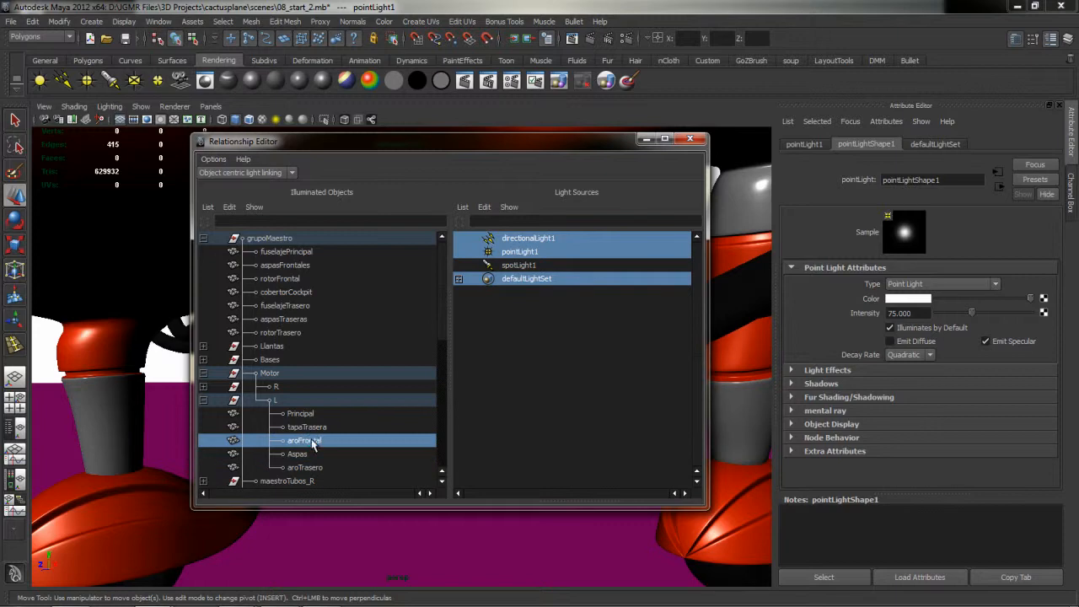
click(517, 255)
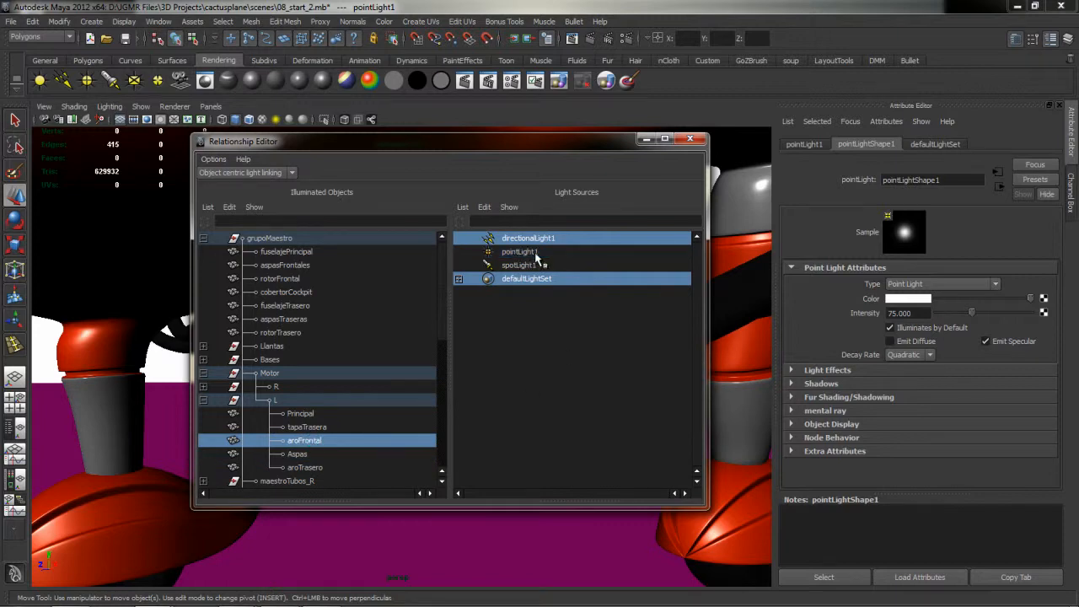
click(308, 426)
click(302, 414)
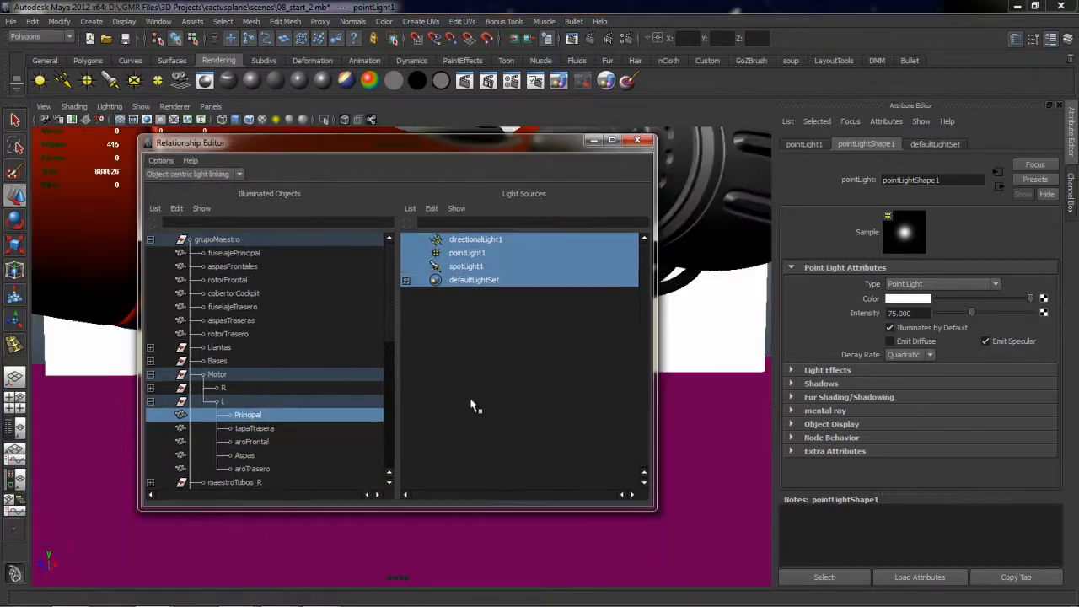
click(468, 253)
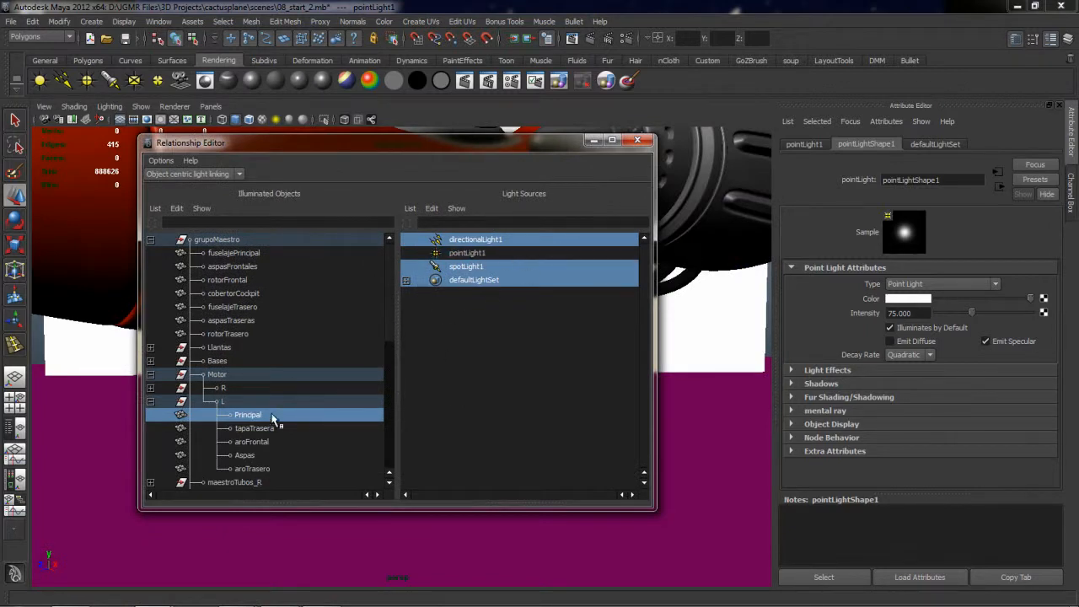
click(638, 141)
- Switch the viewport to renderCam and render a region around the tube connectors beneath the fuselage
key(space)
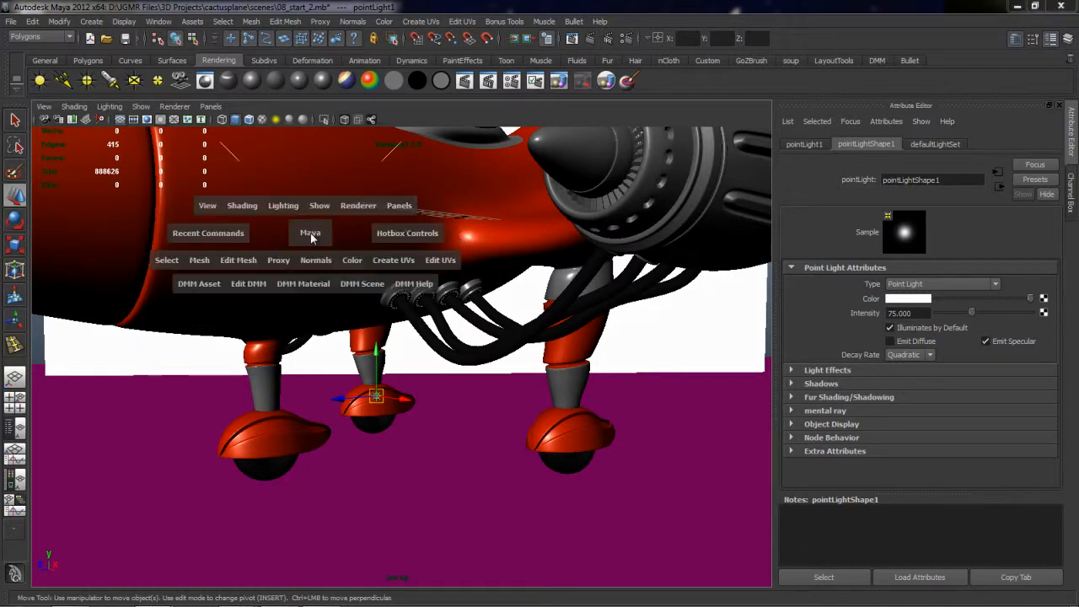
drag(407, 211, 517, 236)
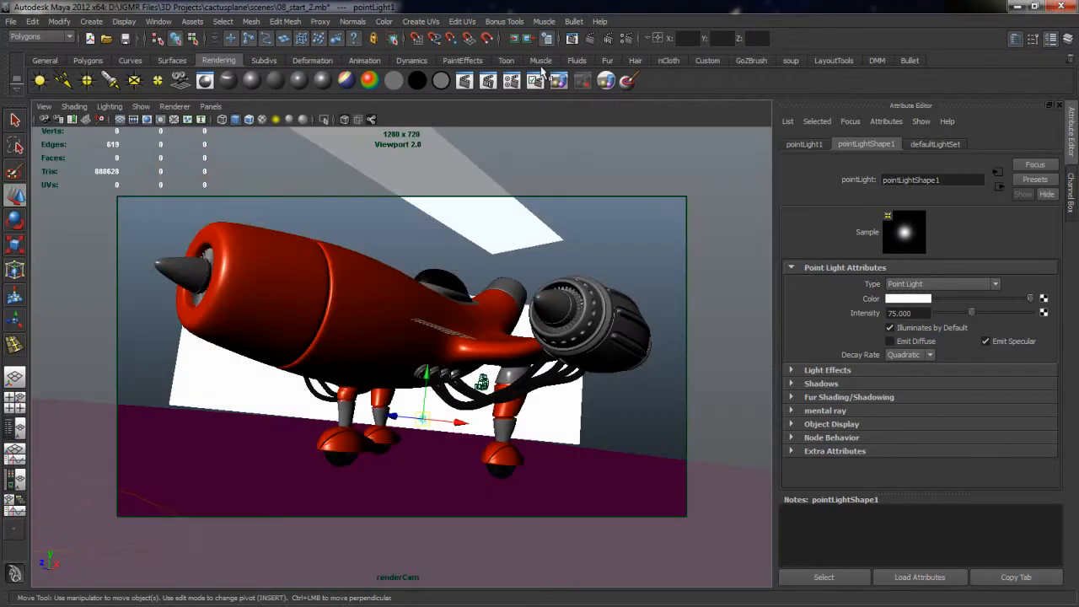
click(573, 38)
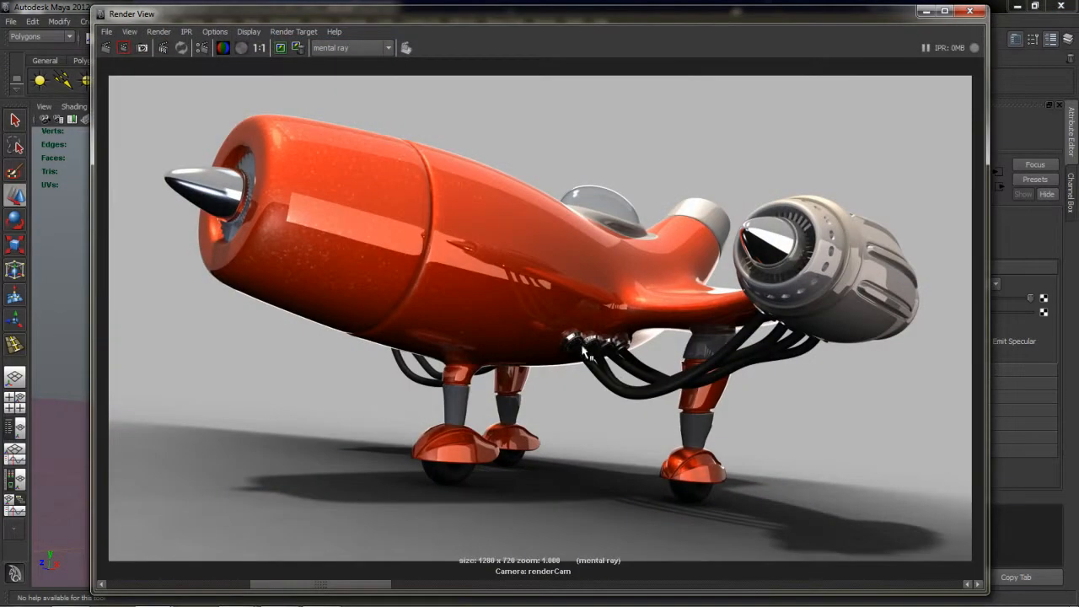
drag(544, 318, 681, 411)
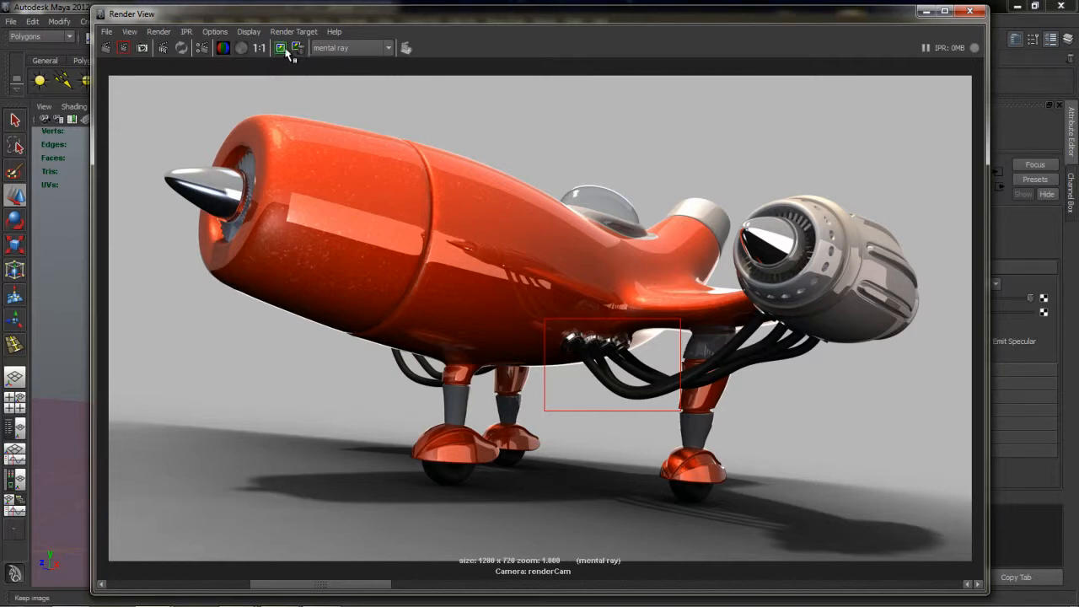
drag(320, 587, 225, 587)
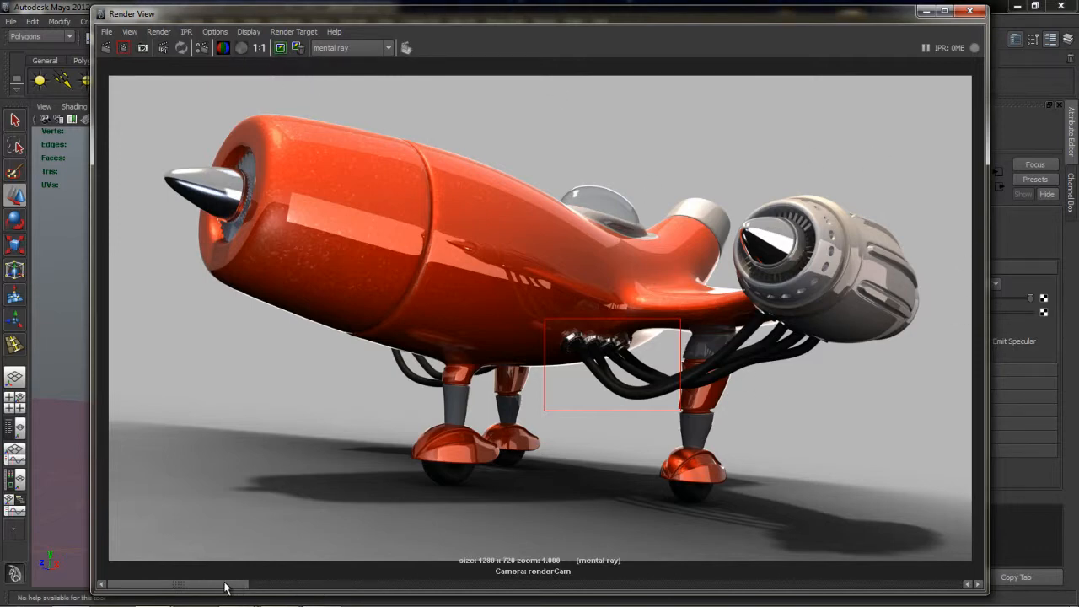
click(202, 47)
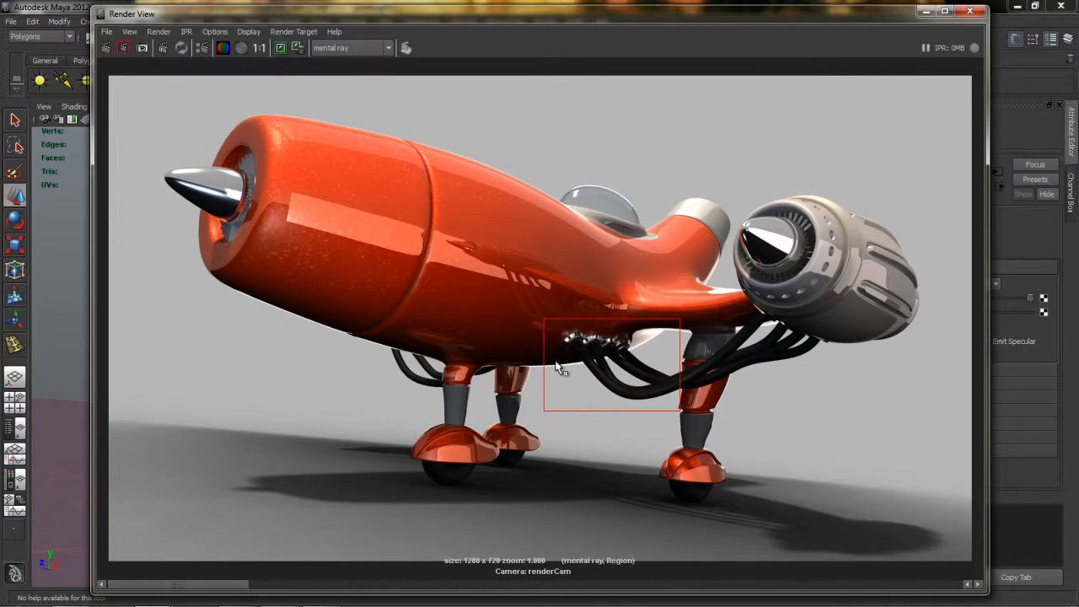
- Compare the region render with the stored images and render a region over the engine's lower part and the wing tip
drag(211, 585, 366, 591)
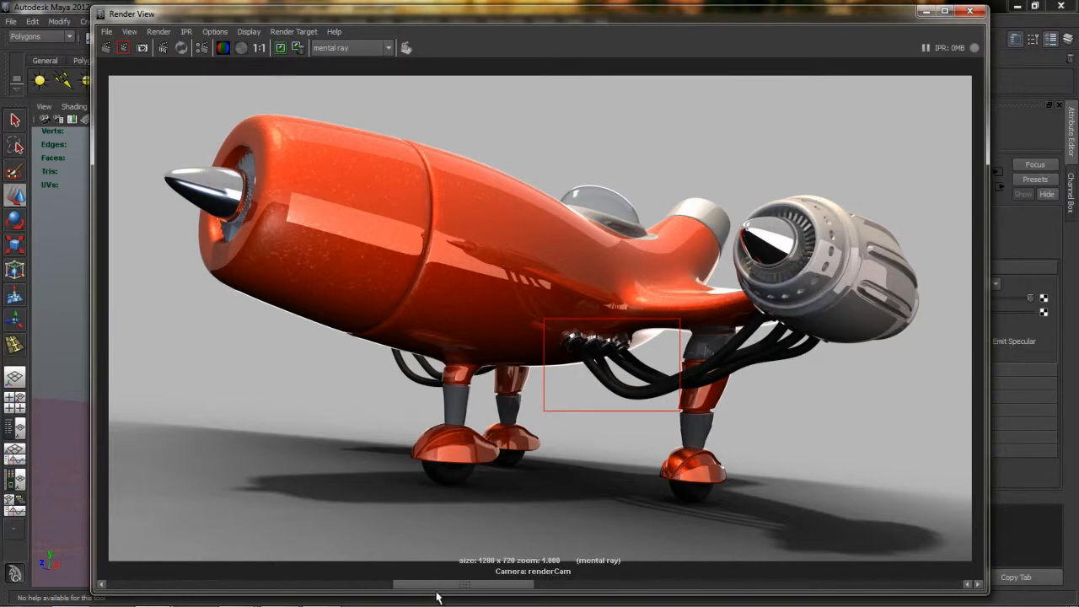
click(391, 589)
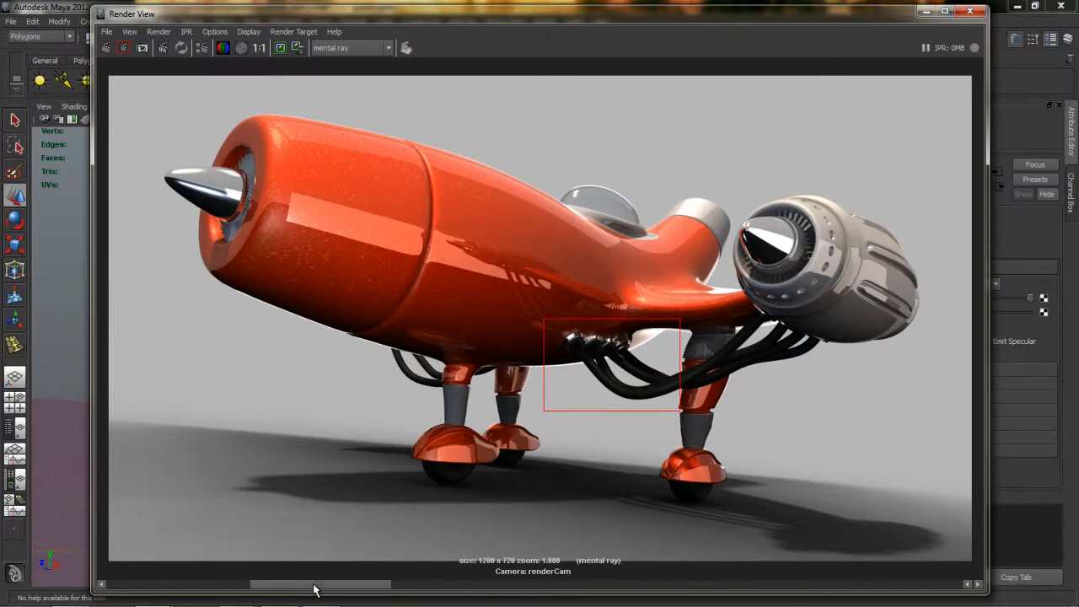
click(282, 589)
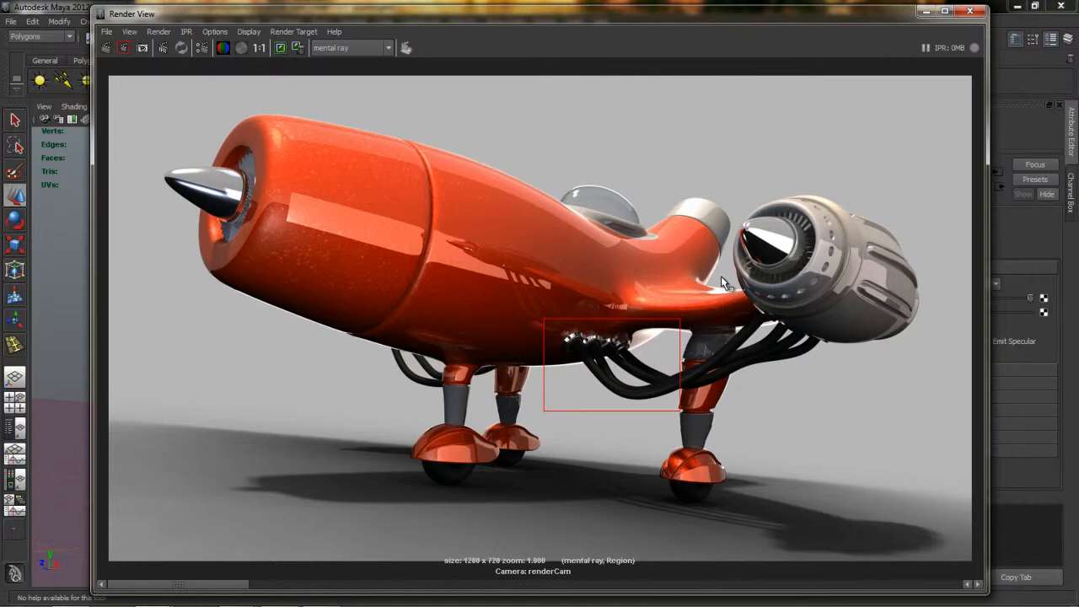
drag(721, 279, 873, 344)
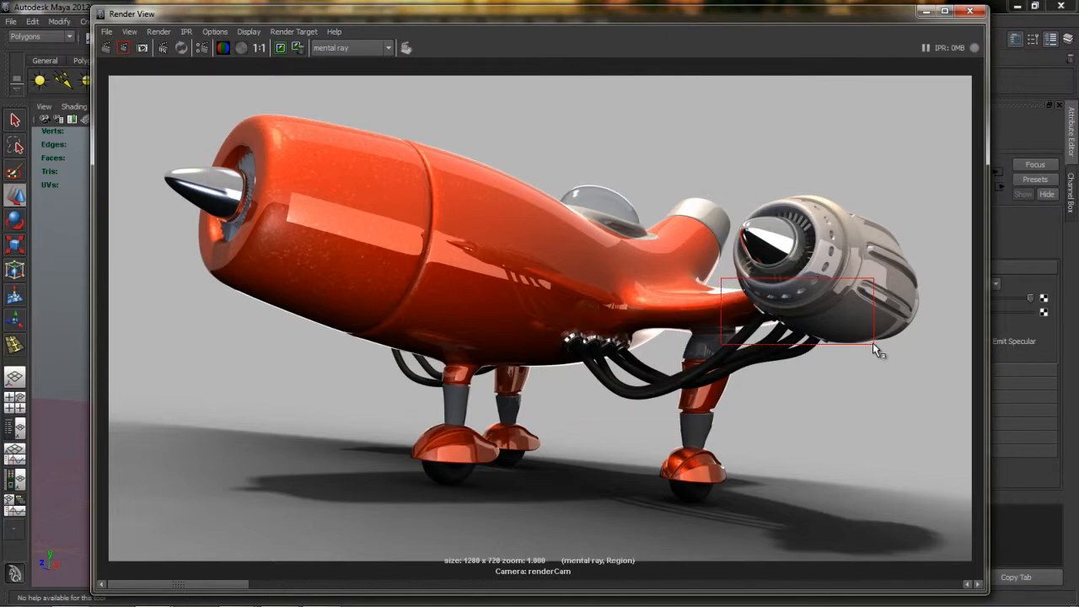
click(123, 47)
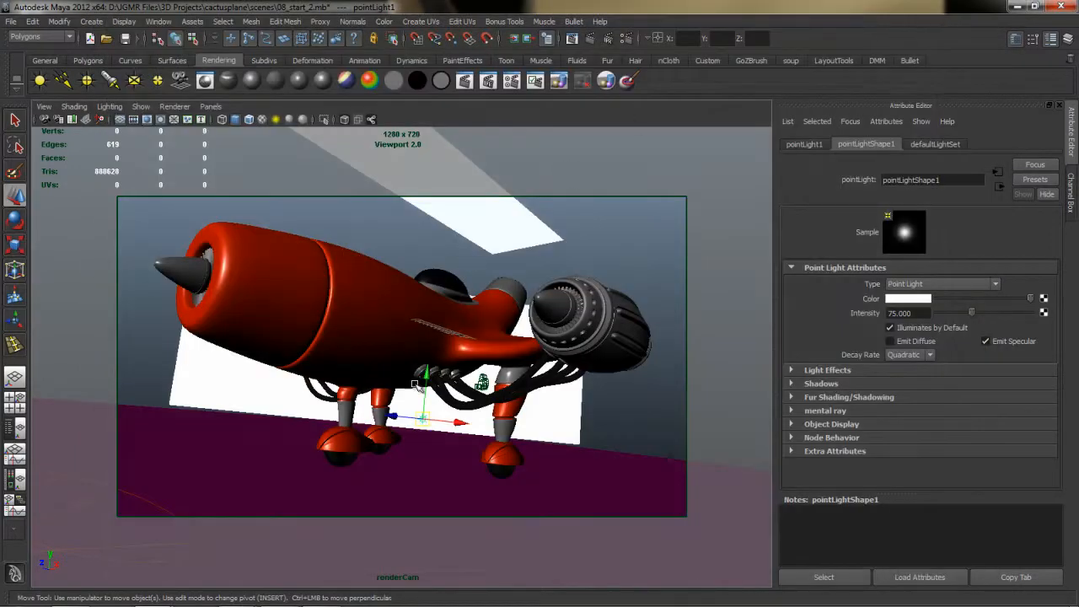
- Move pointLight1 farther down toward the landing gear in the renderCam view and deselect it
drag(422, 392, 390, 430)
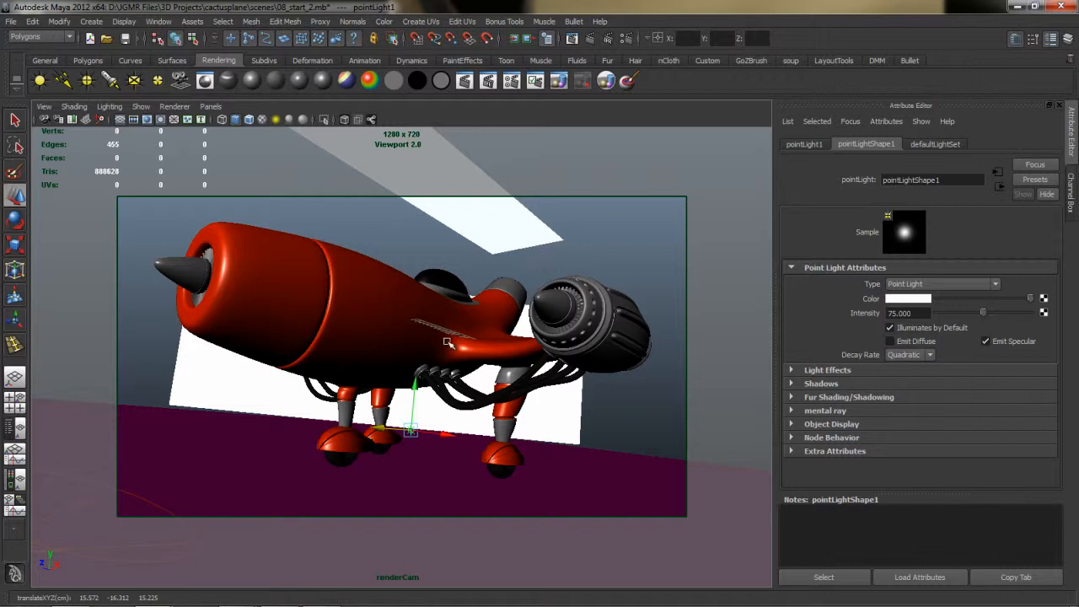
click(645, 255)
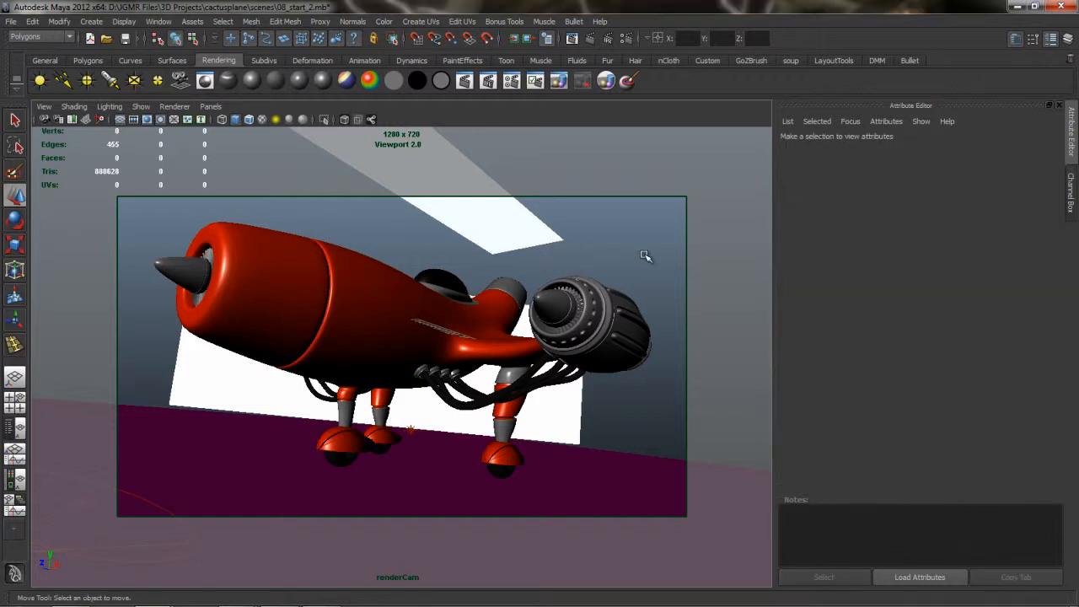